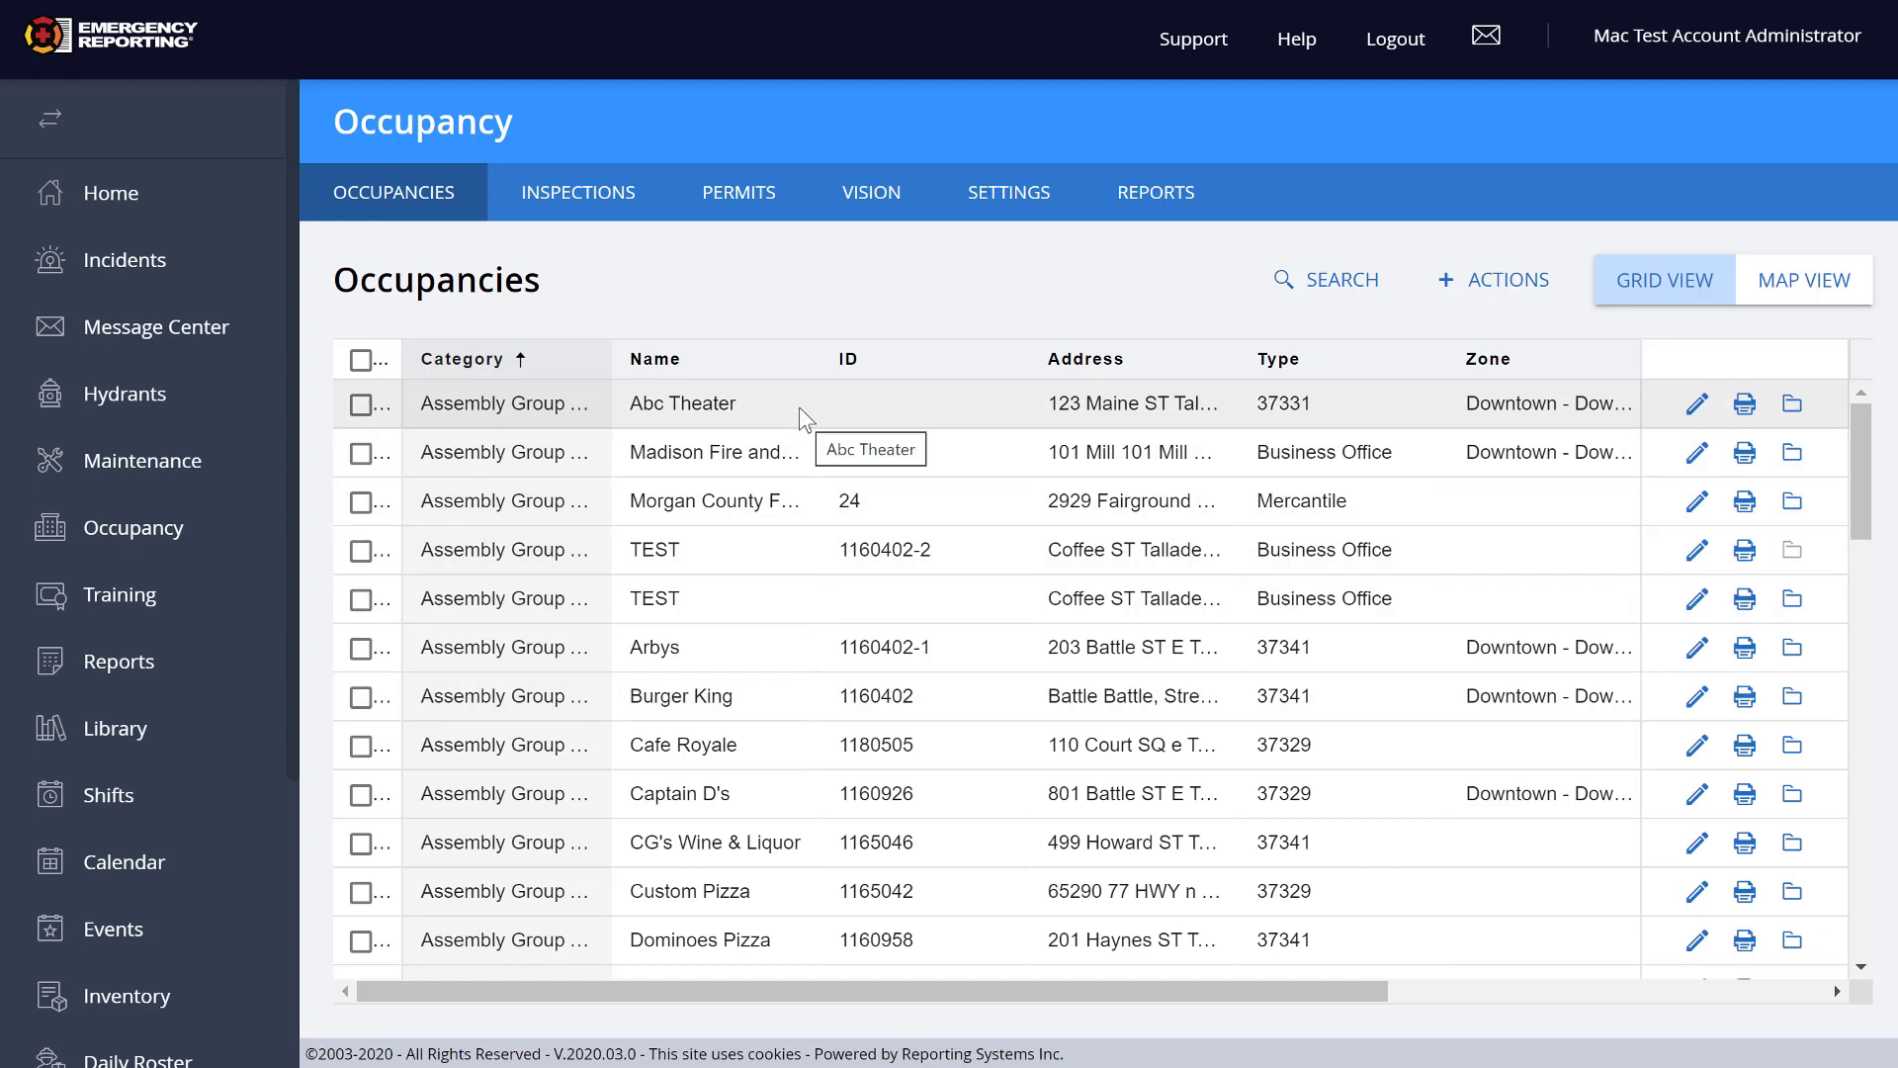
Step: Open the Abc Theater occupancy record, review its details and location information, and return to the occupancies list
{"action": "left_click", "coordinate": [361, 405]}
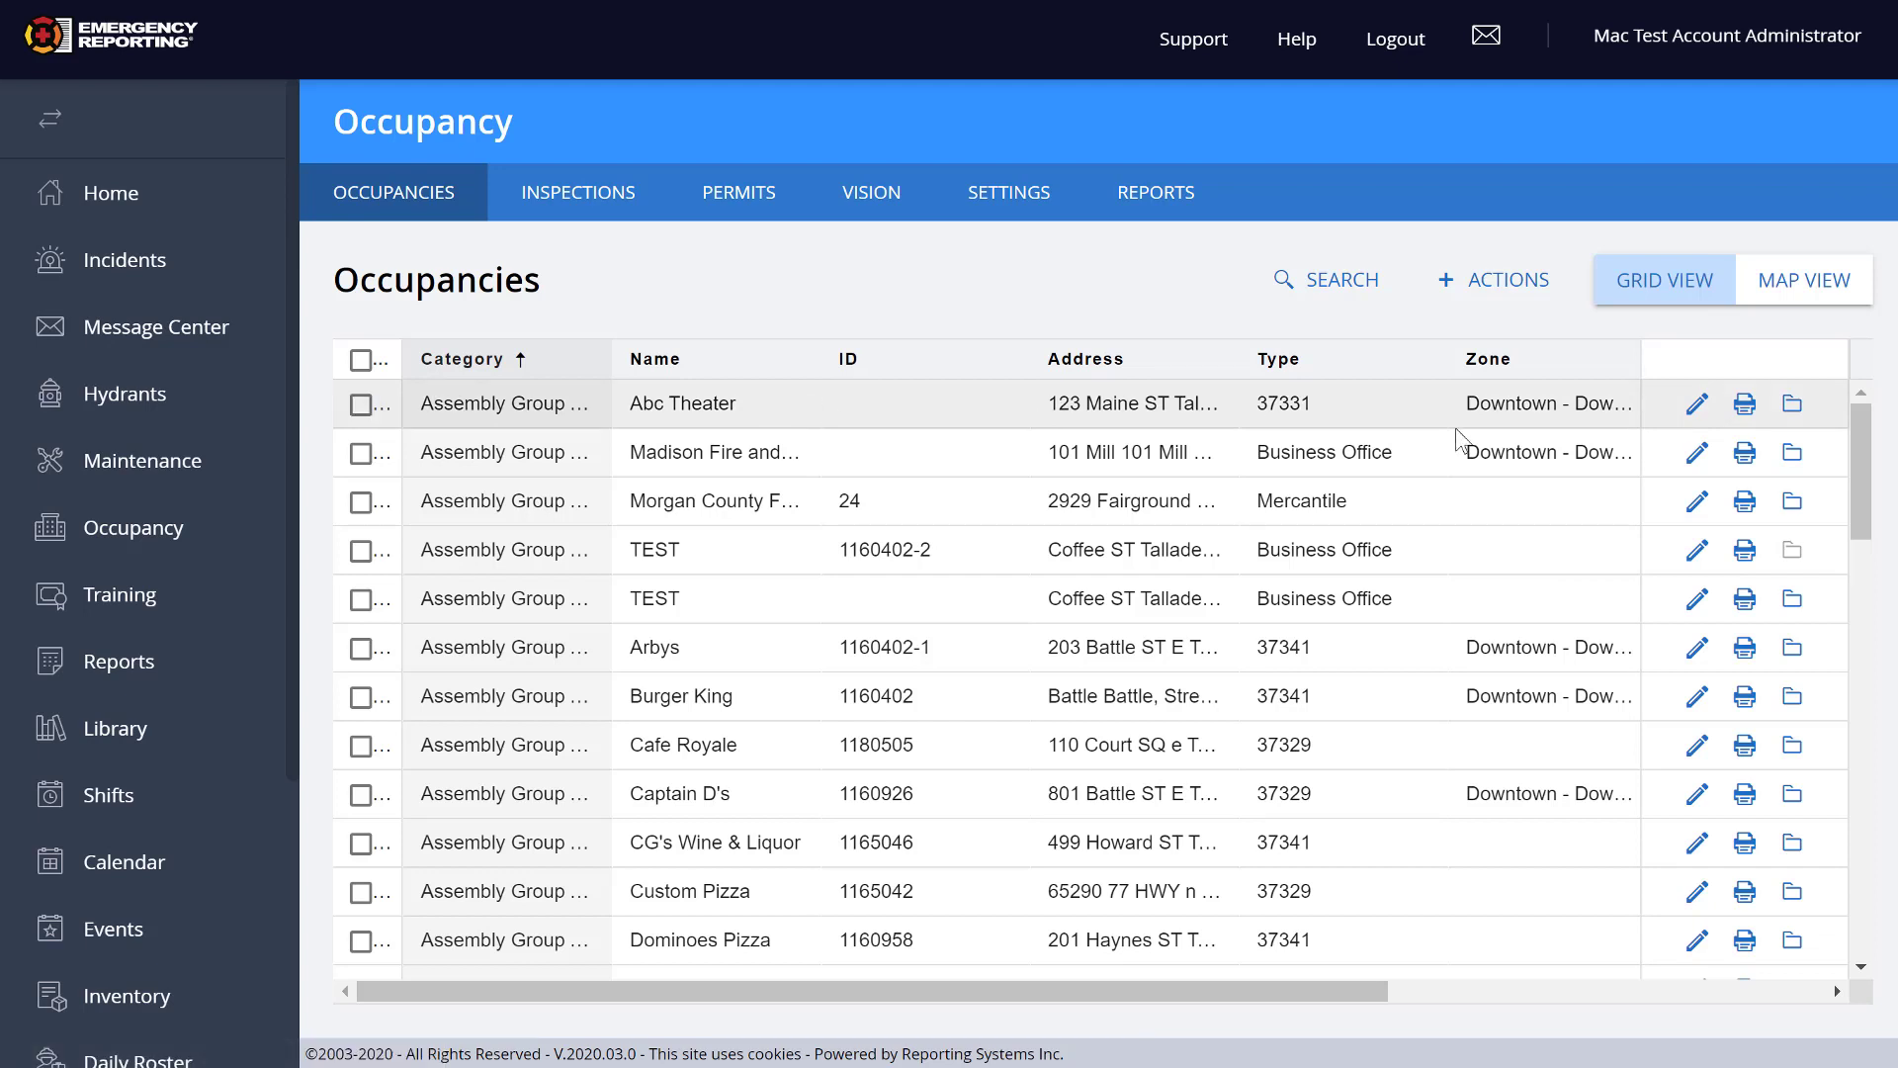
{"action": "left_click", "coordinate": [1697, 406]}
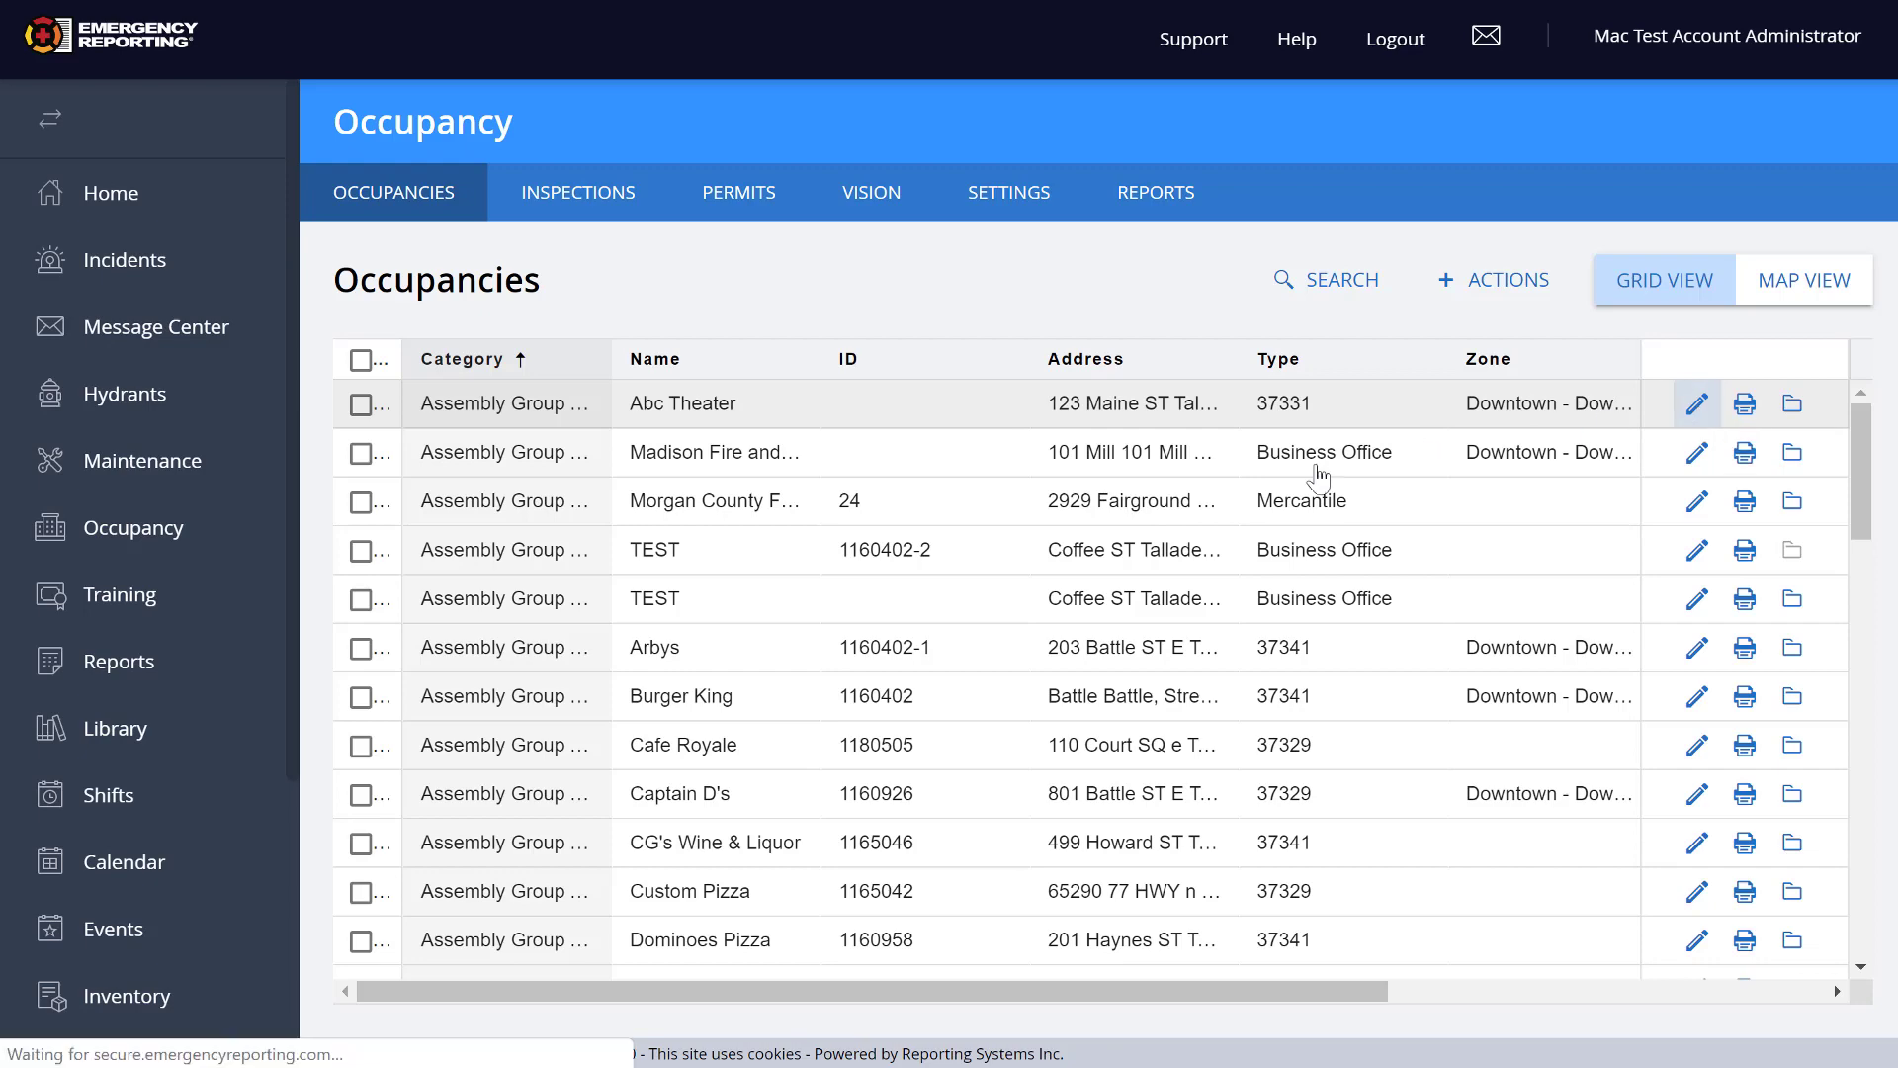
{"action": "scroll", "coordinate": [817, 550], "scroll_direction": "down", "scroll_amount": 4}
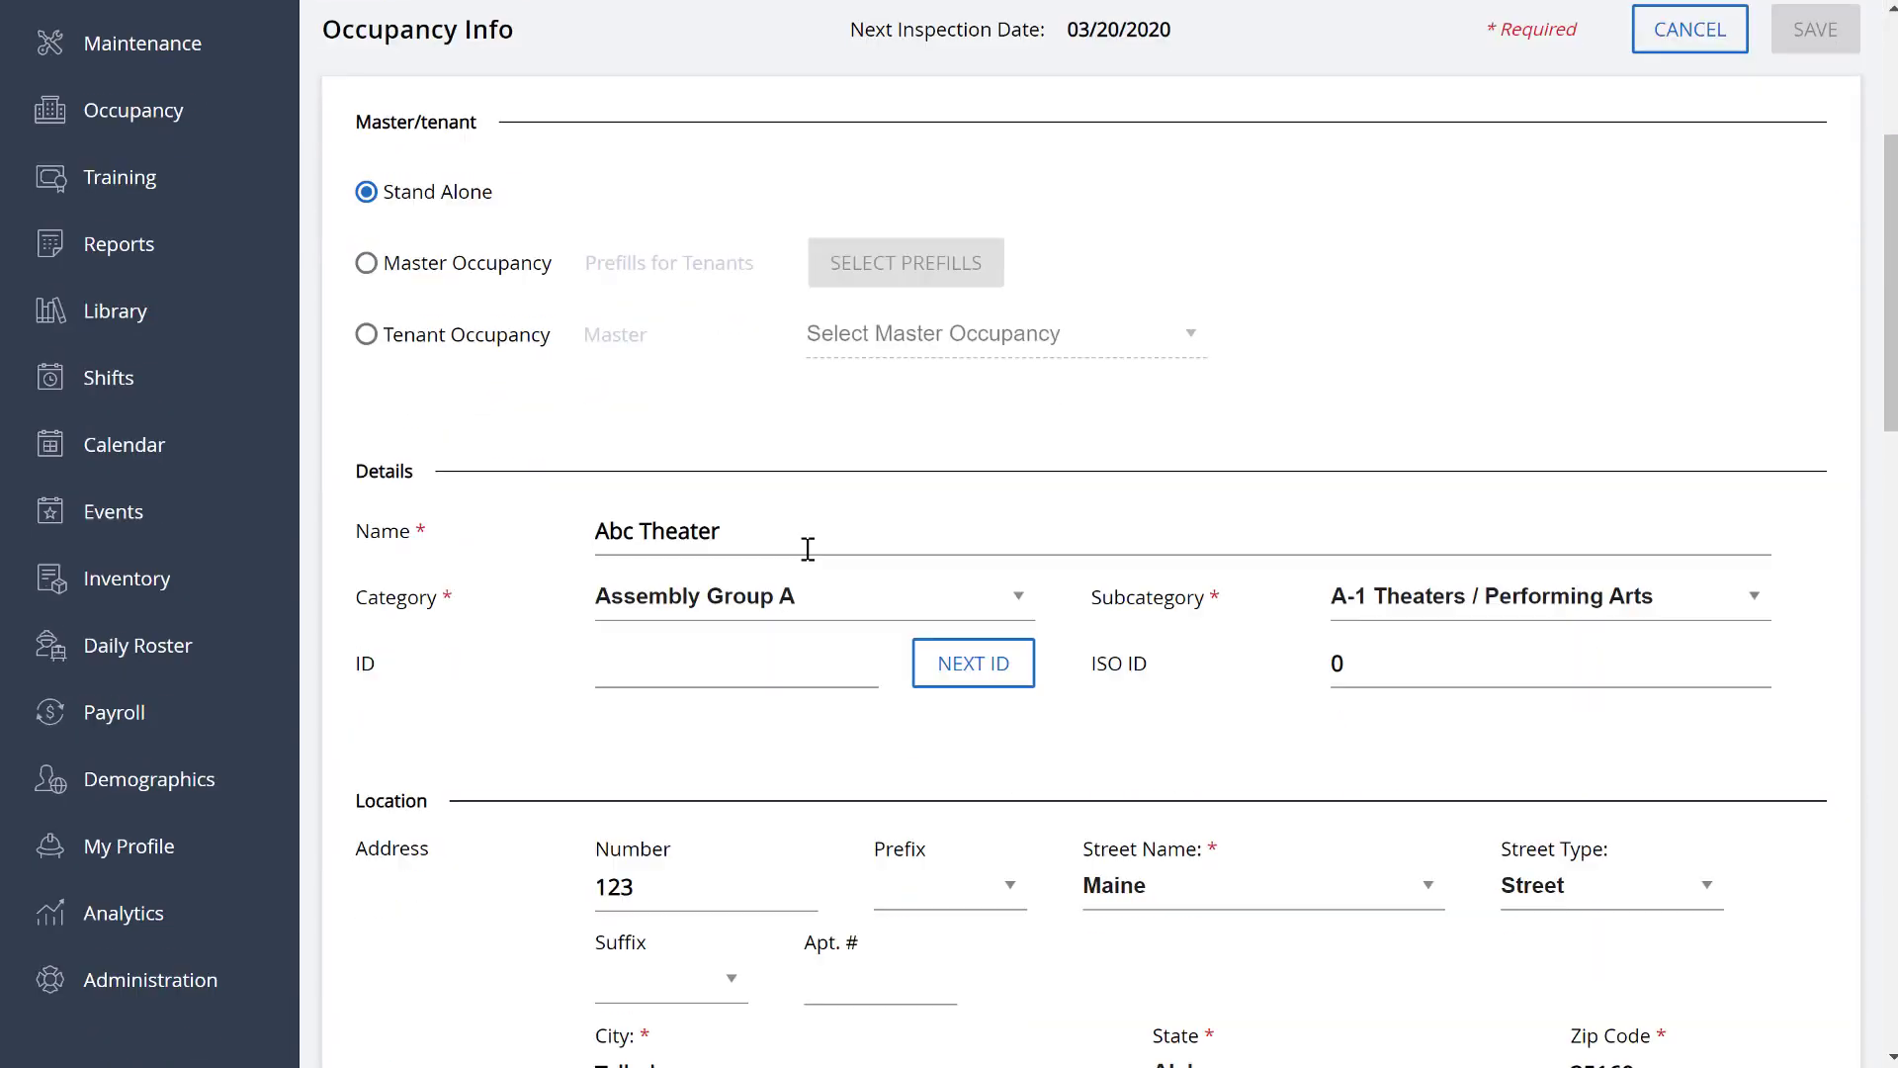
{"action": "scroll", "coordinate": [886, 567], "scroll_direction": "down", "scroll_amount": 3}
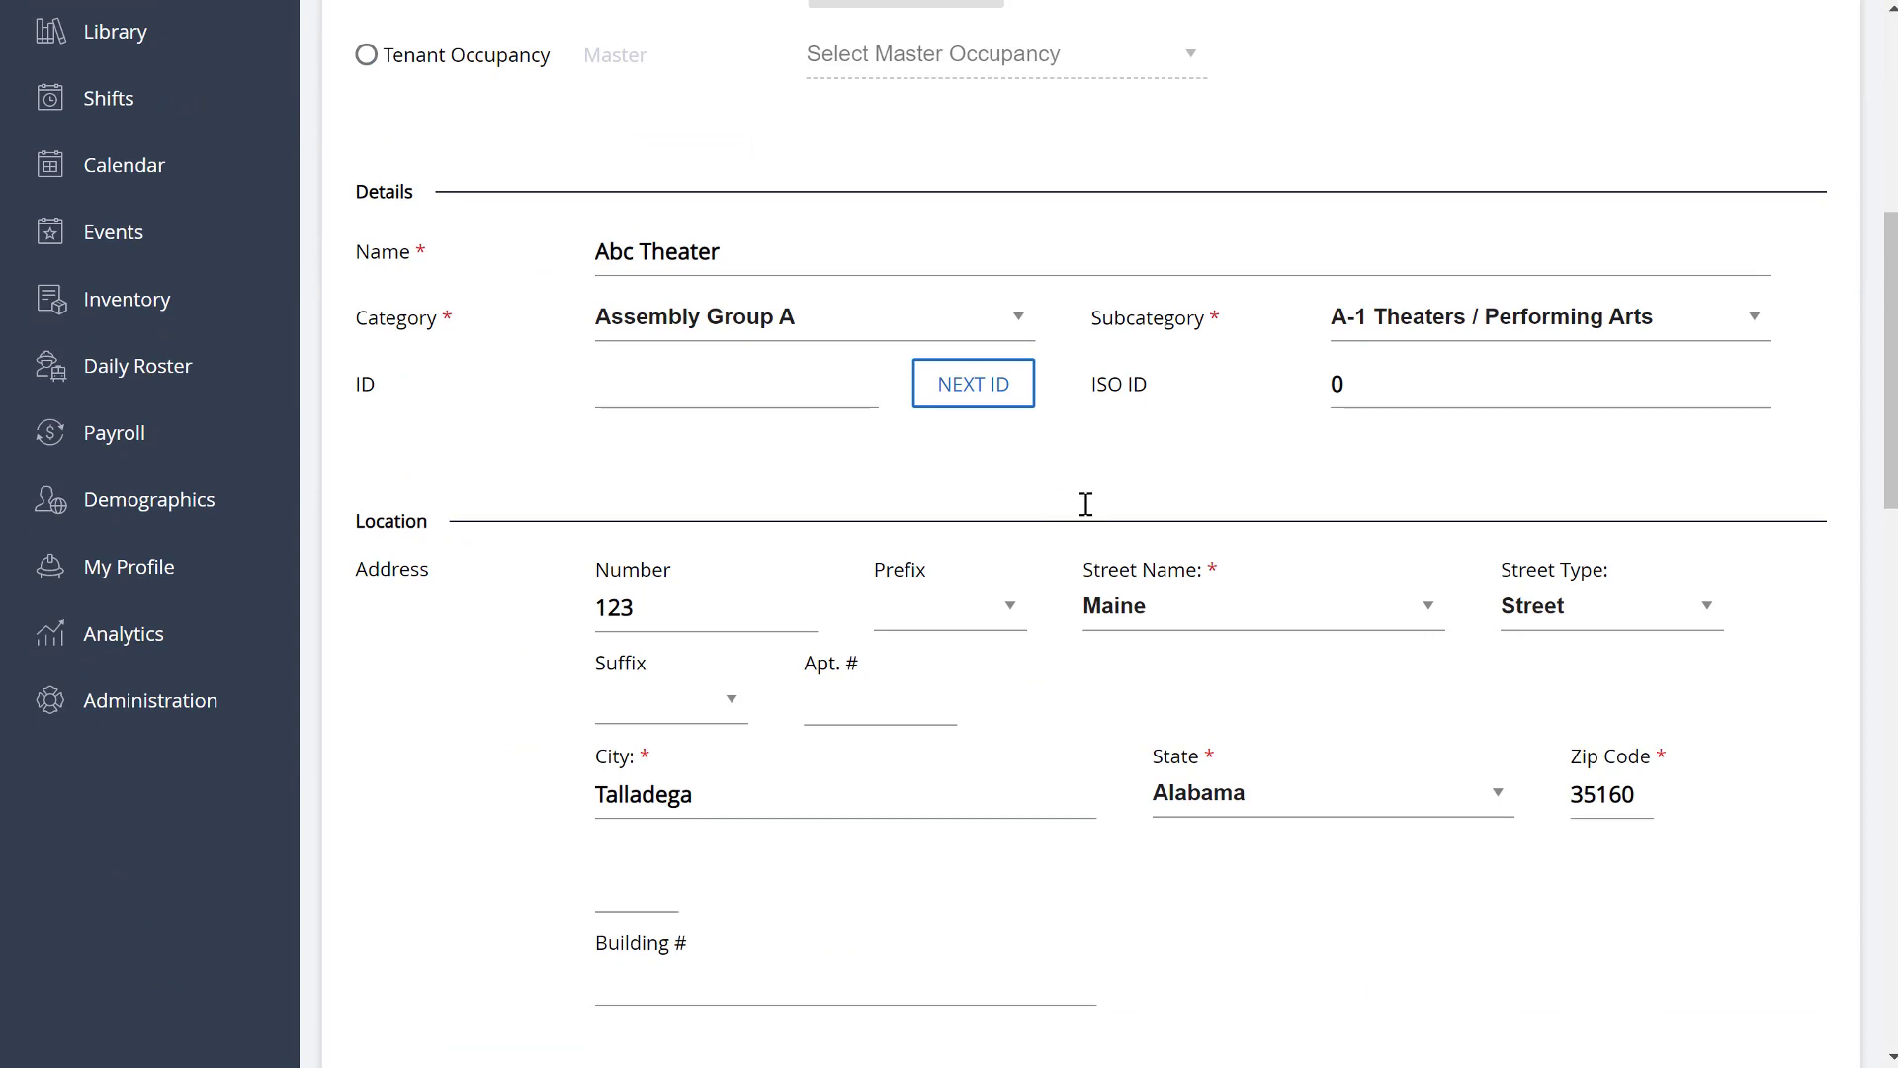
{"action": "scroll", "coordinate": [1068, 538], "scroll_direction": "down", "scroll_amount": 3}
{"action": "scroll", "coordinate": [1068, 538], "scroll_direction": "up", "scroll_amount": 10}
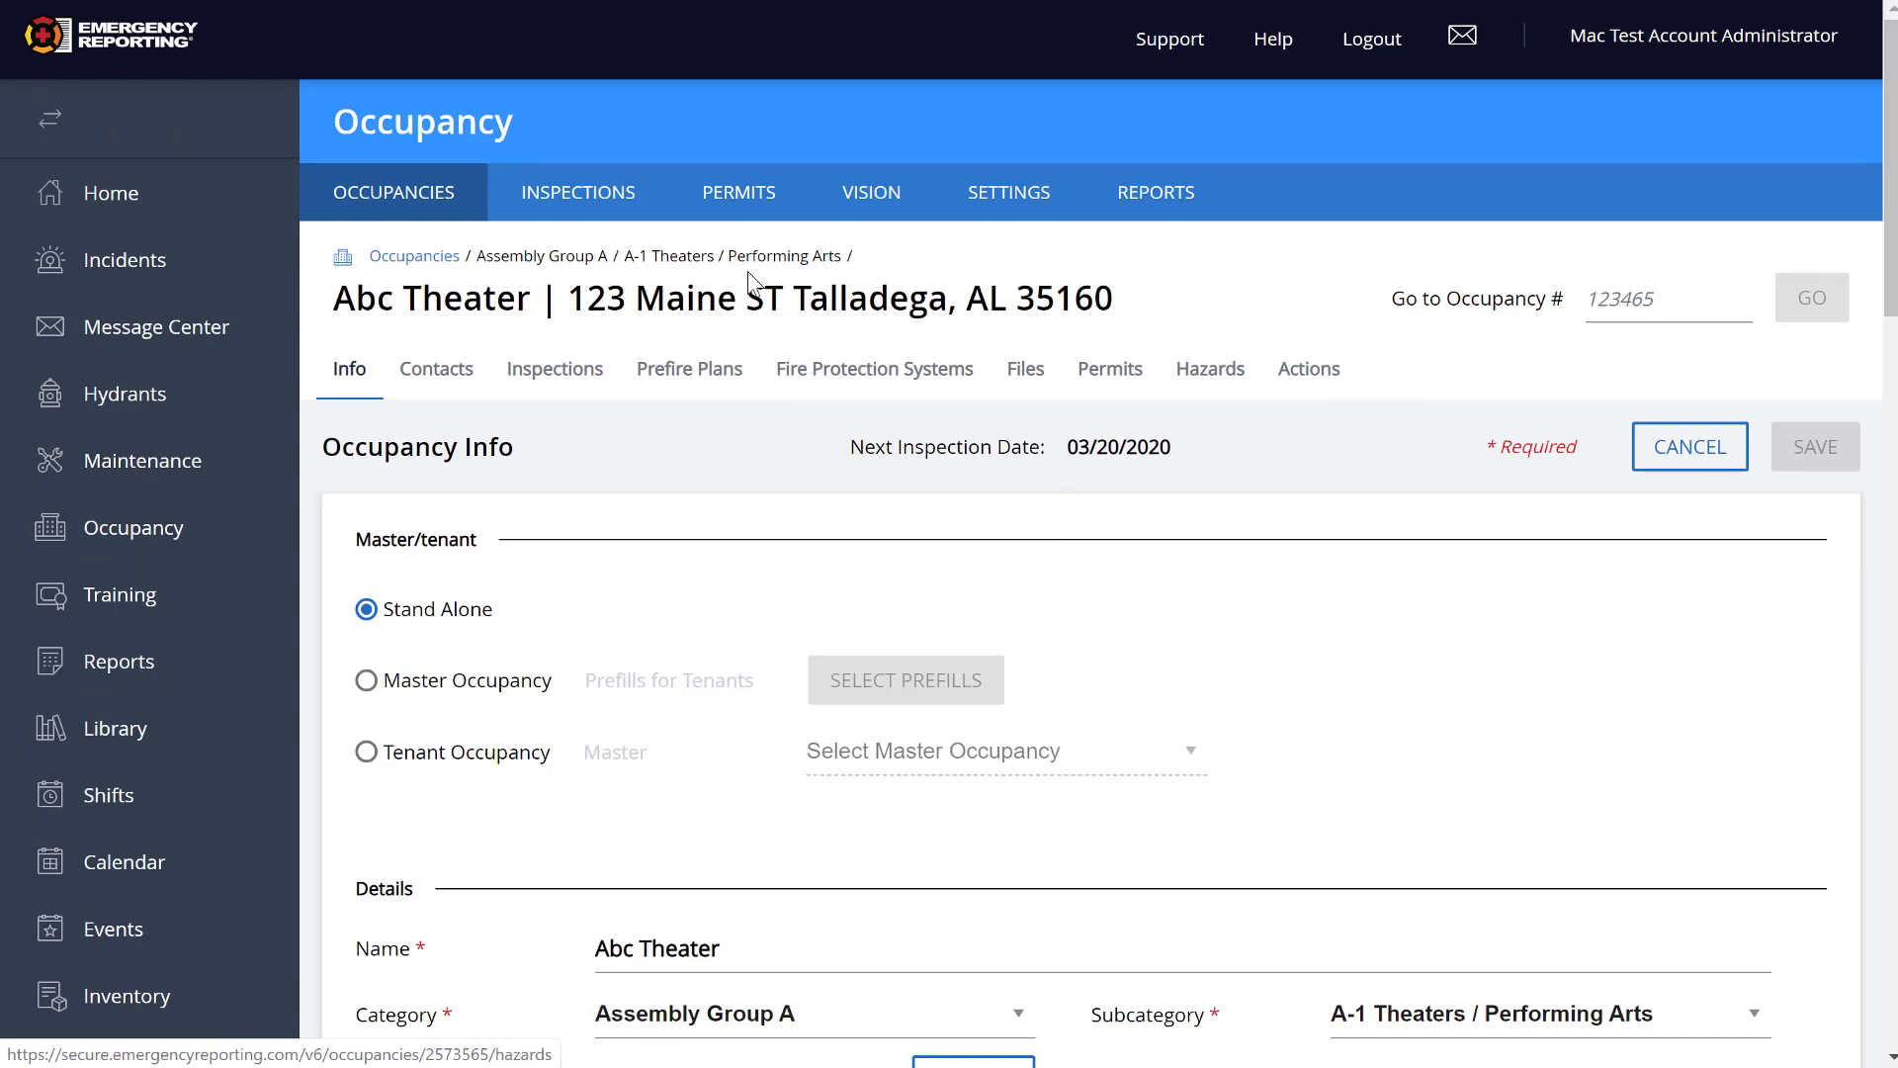
{"action": "left_click", "coordinate": [441, 277]}
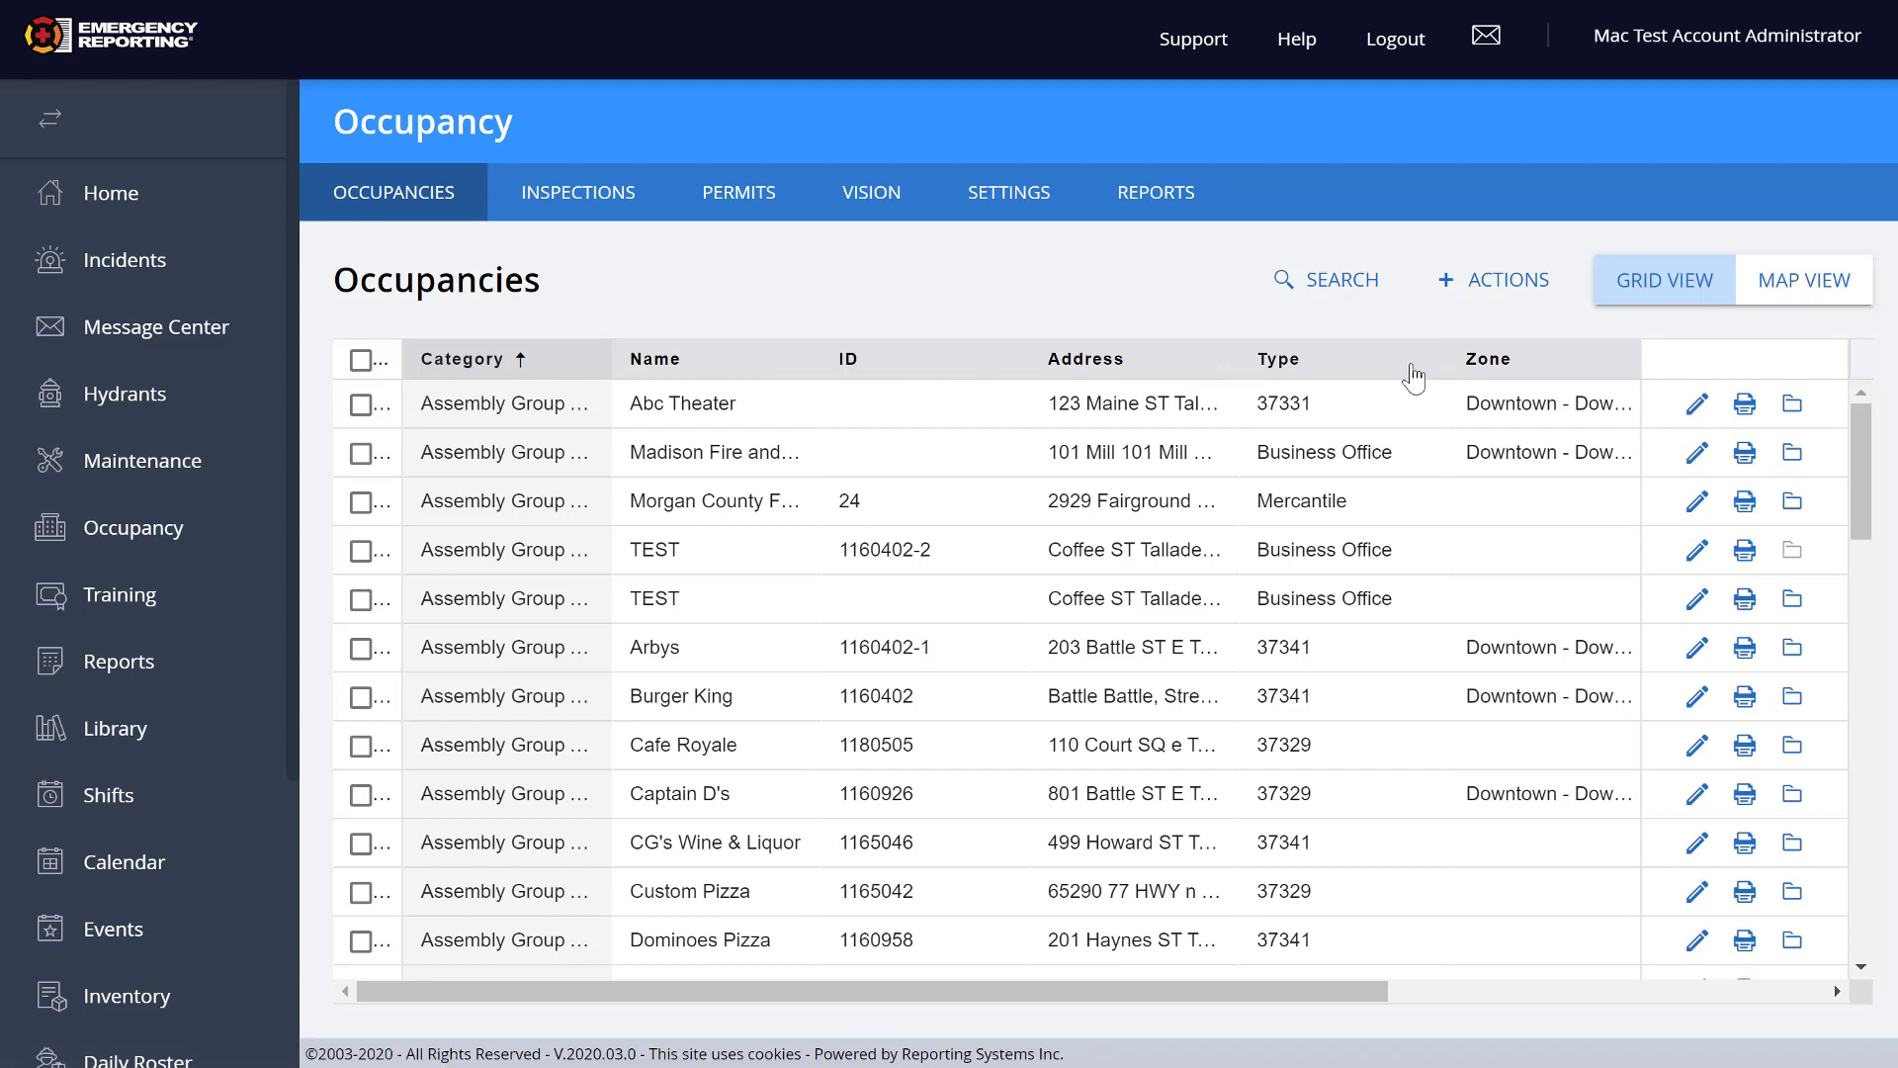
Step: Narrow the Address column and filter the occupancies by the category Assembly Group A / A-2 Food and Drink
{"action": "mouse_move", "coordinate": [1238, 363]}
{"action": "left_mouse_down"}
{"action": "mouse_move", "coordinate": [1198, 377]}
{"action": "mouse_move", "coordinate": [1204, 357]}
{"action": "left_mouse_up"}
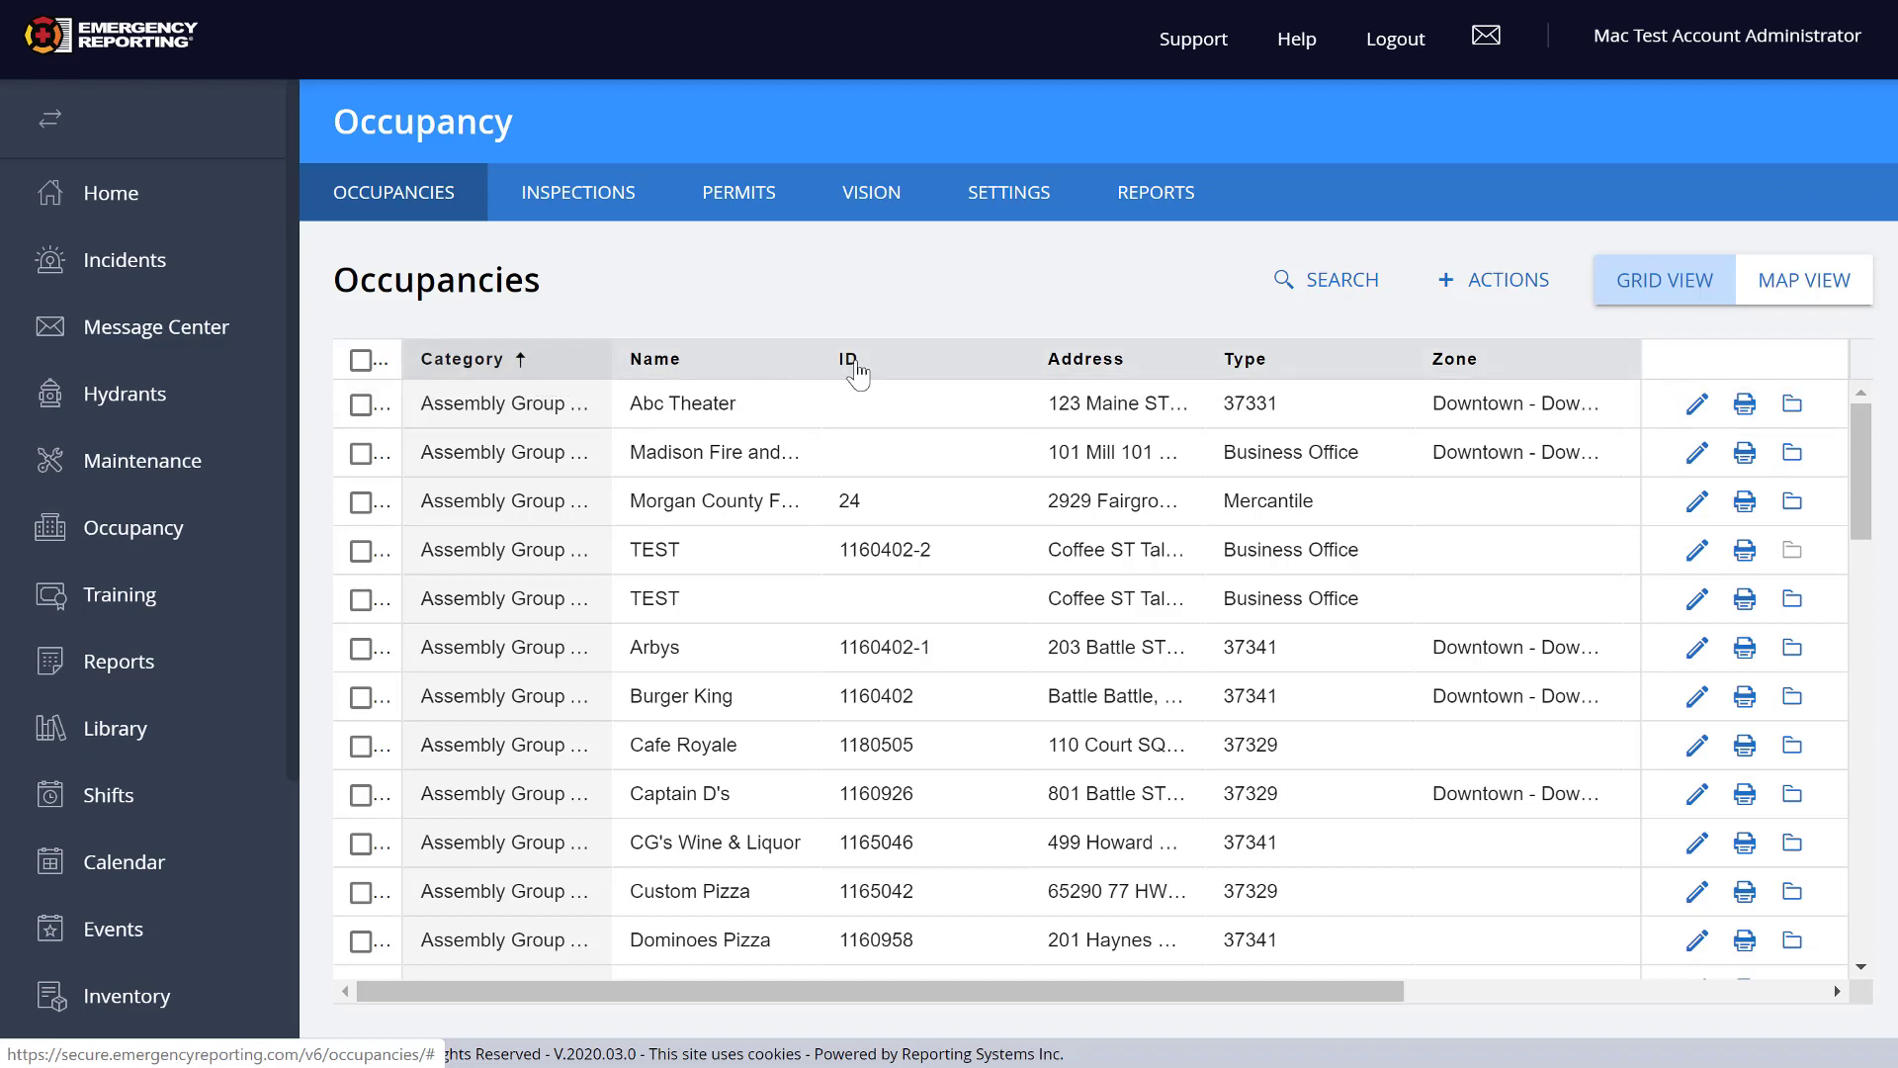
{"action": "left_click", "coordinate": [1356, 287]}
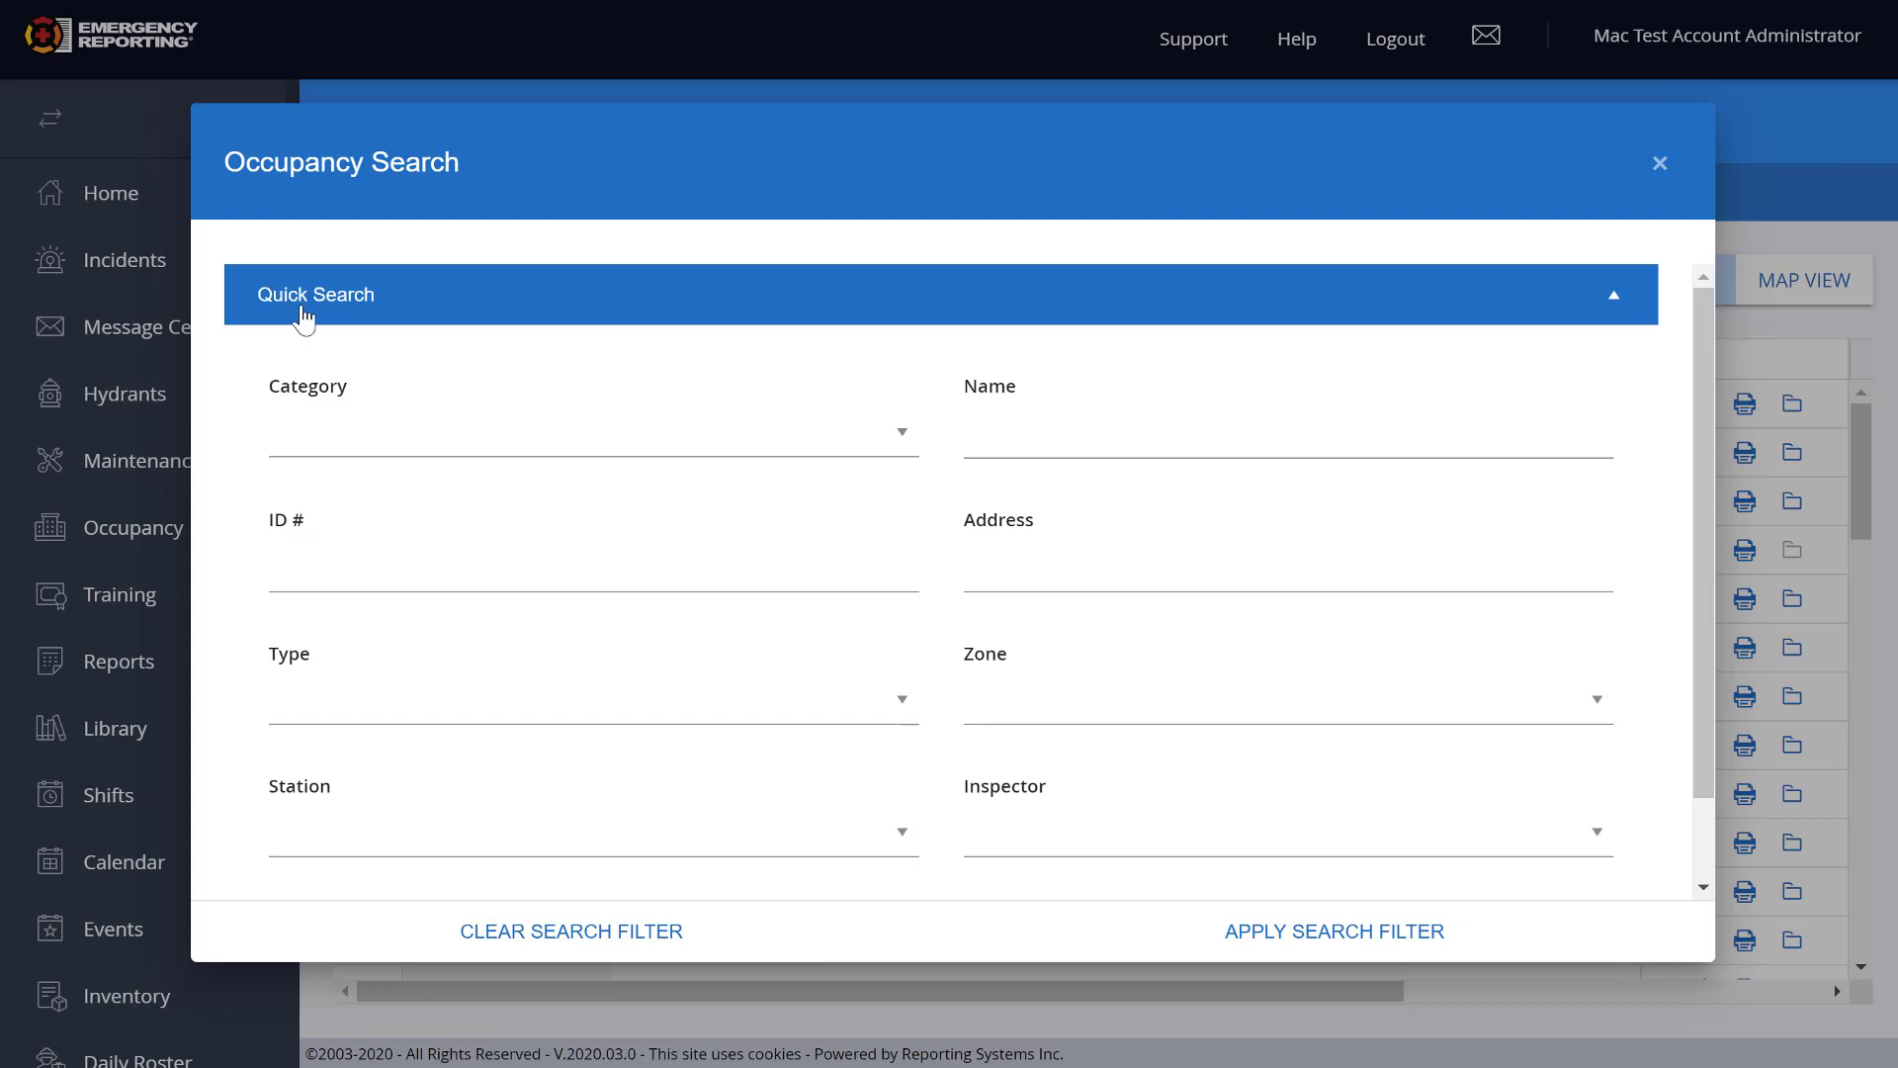
{"action": "left_click", "coordinate": [899, 430]}
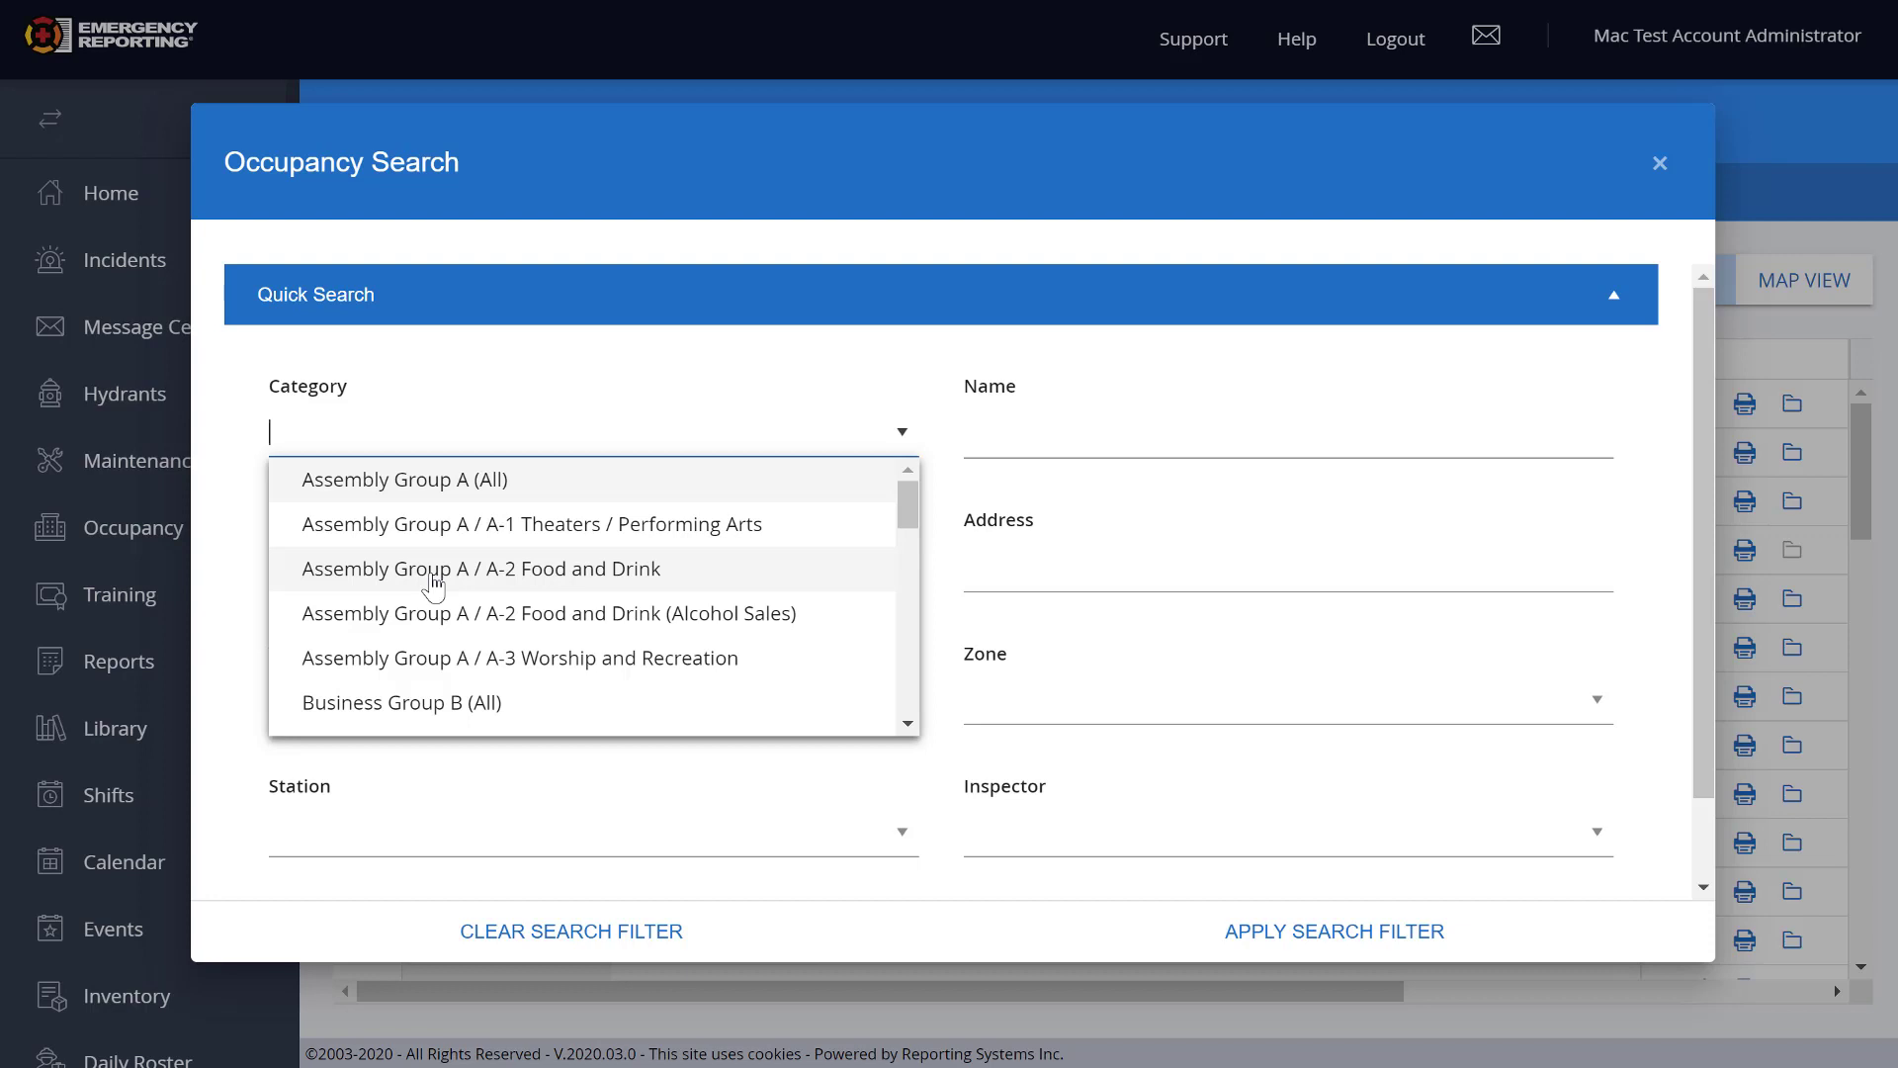
{"action": "left_click", "coordinate": [499, 578]}
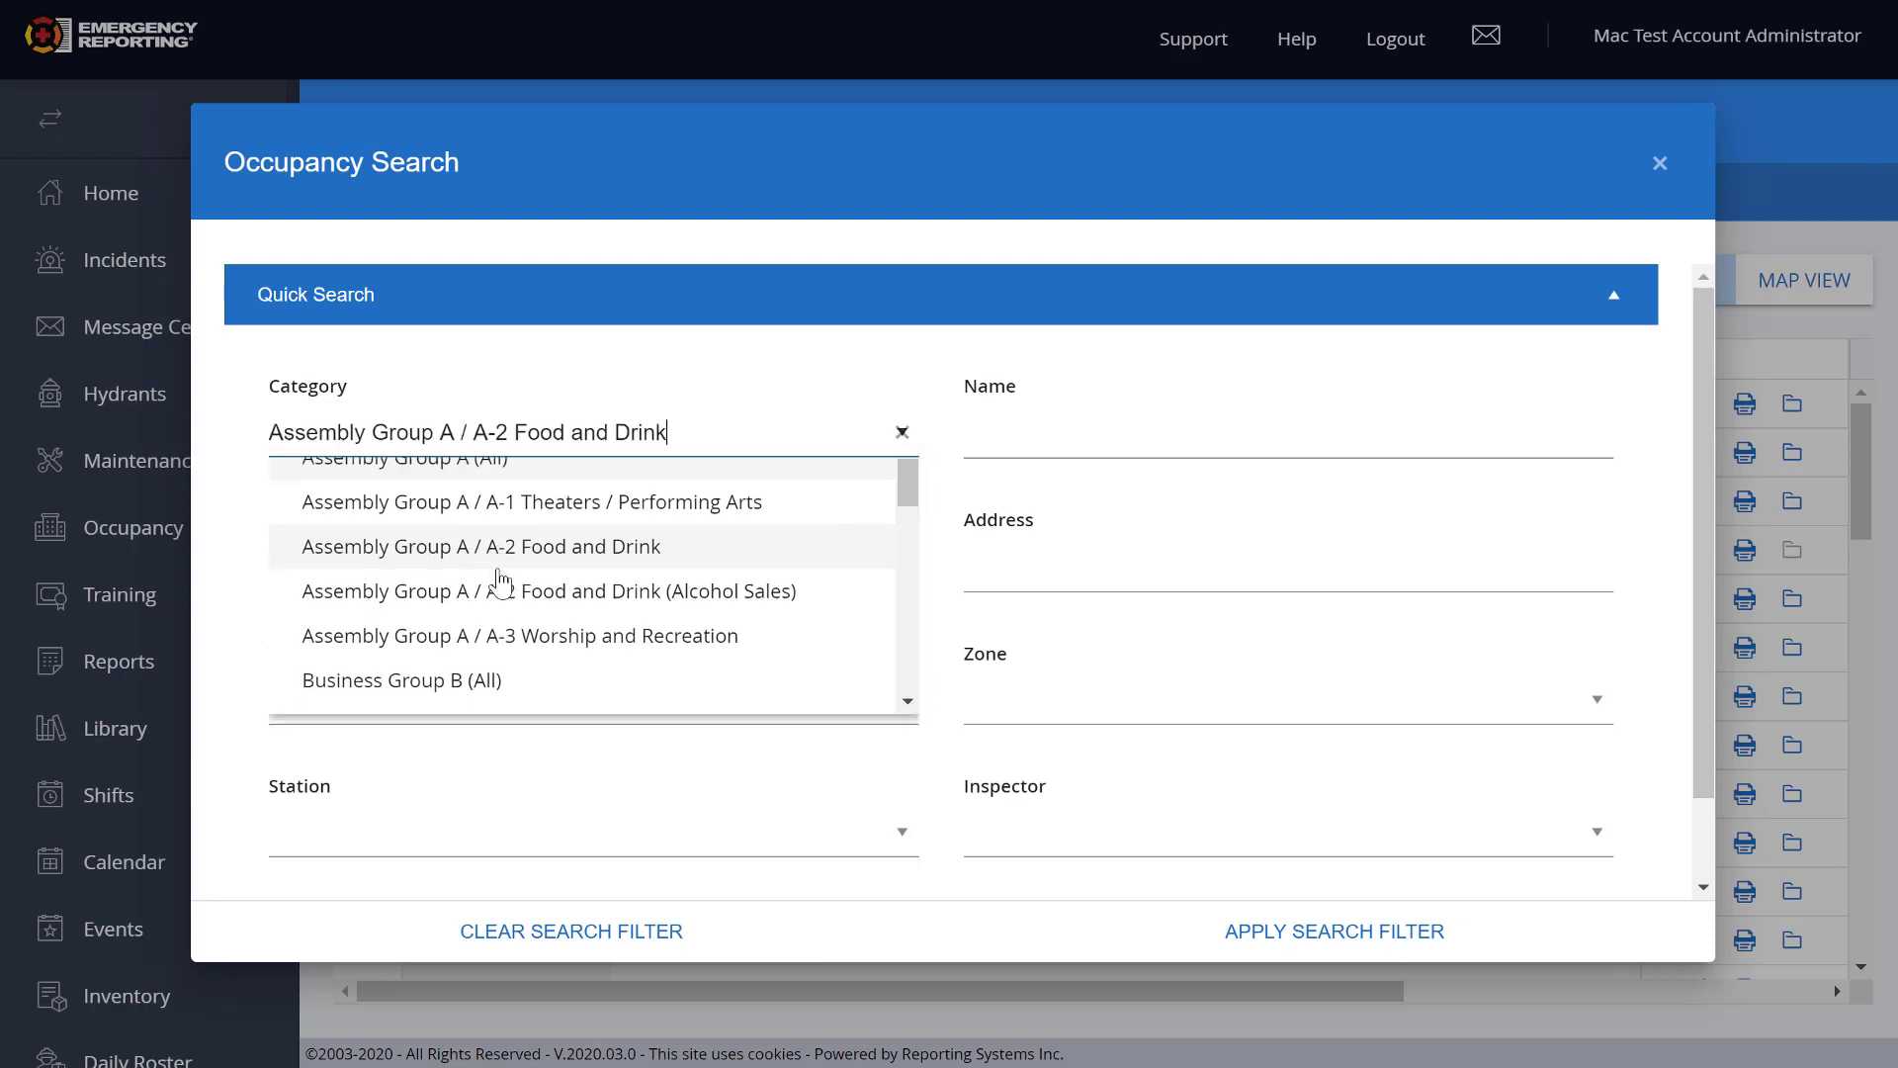
{"action": "left_click", "coordinate": [1305, 951]}
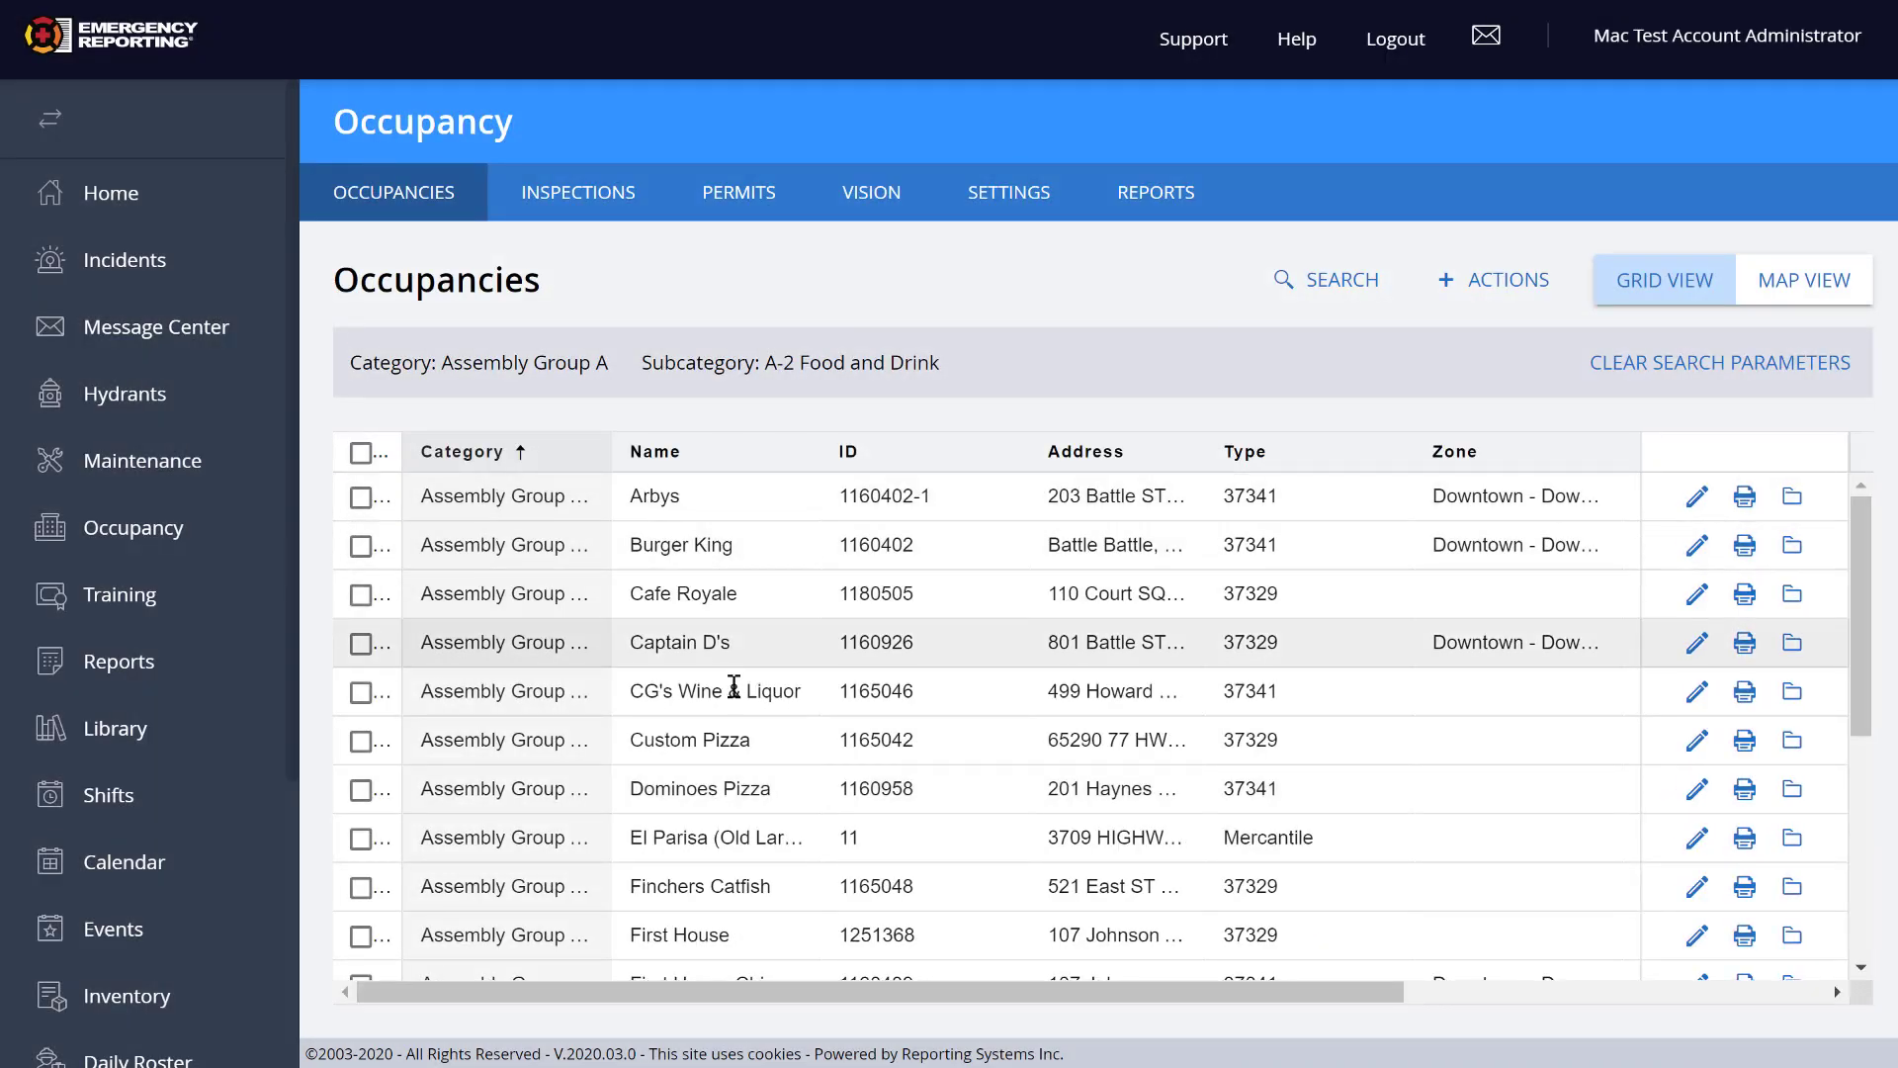
{"action": "scroll", "coordinate": [733, 692], "scroll_direction": "down", "scroll_amount": 5}
{"action": "scroll", "coordinate": [733, 722], "scroll_direction": "up", "scroll_amount": 5}
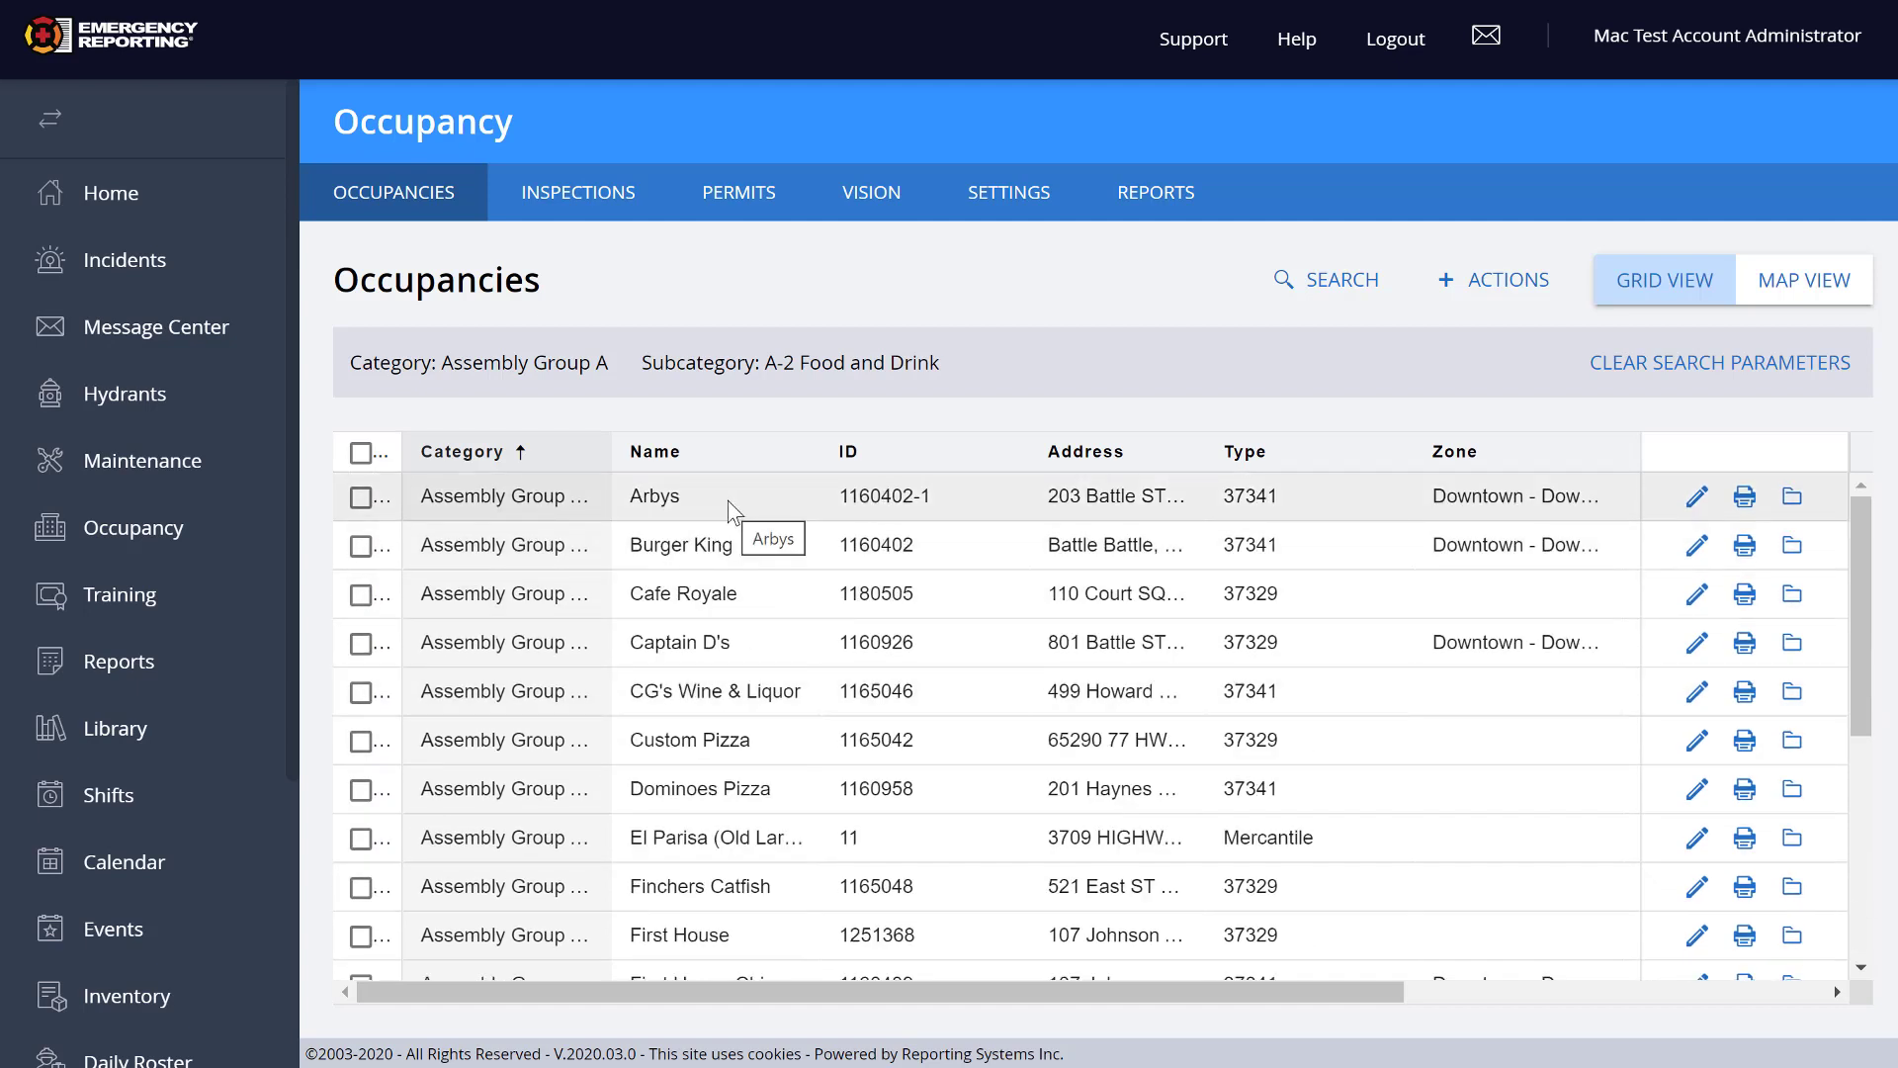
Step: Examine the quick and advanced occupancy search criteria, including occupancy, inspection and permit info, and close the search without applying changes
{"action": "left_click", "coordinate": [1341, 282]}
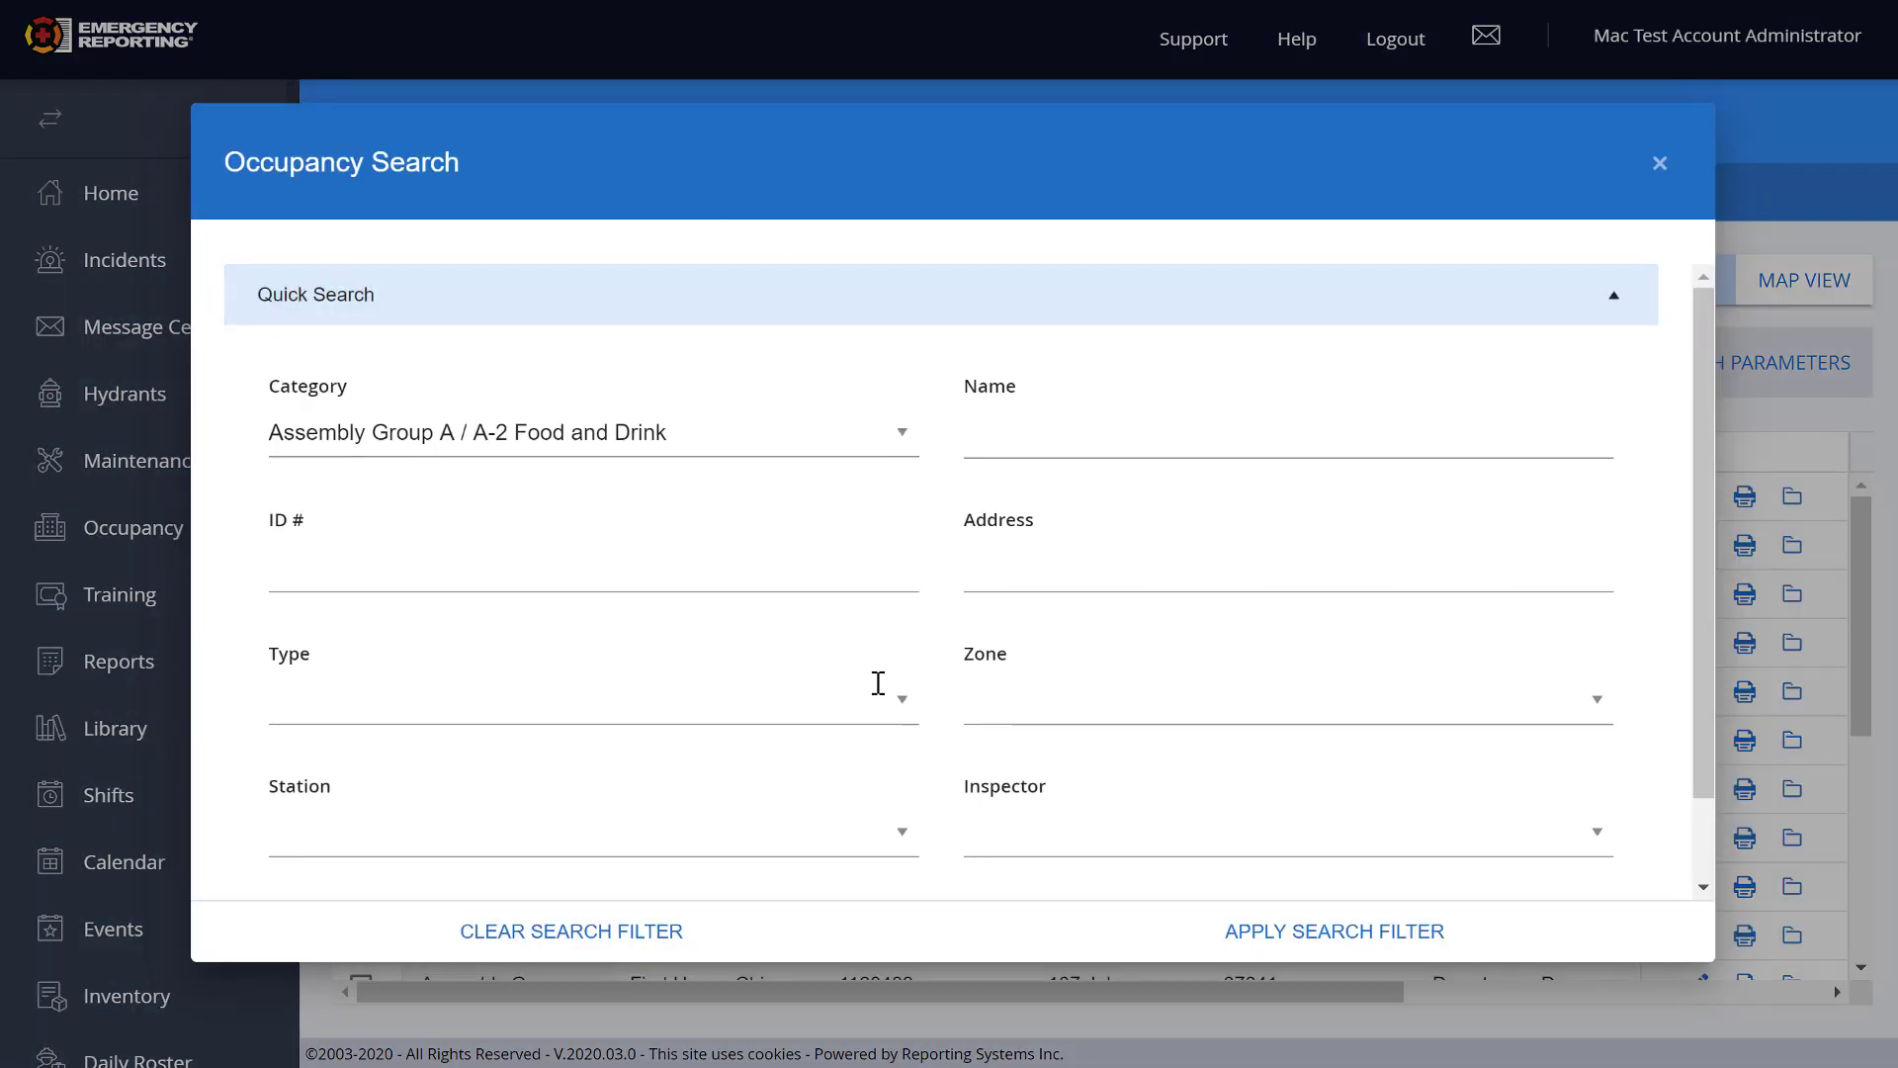
{"action": "scroll", "coordinate": [934, 539], "scroll_direction": "down", "scroll_amount": 1}
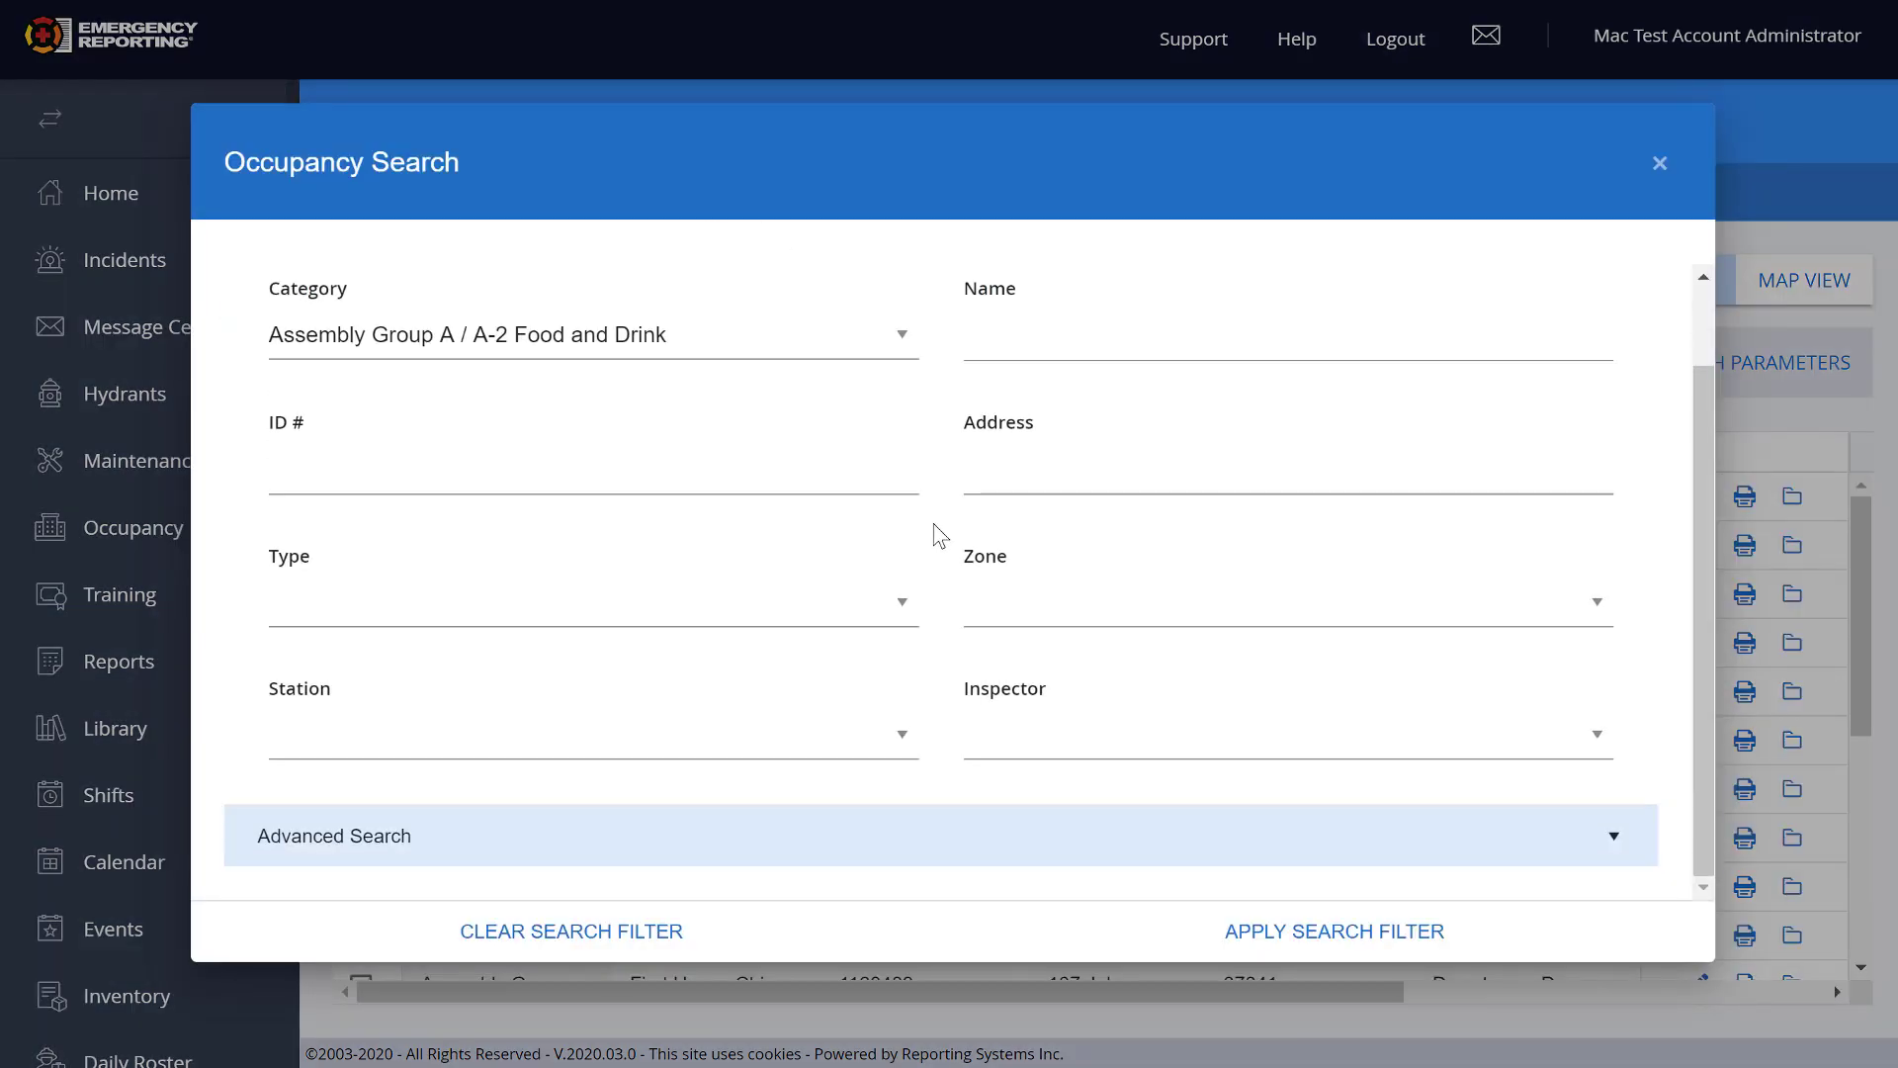
{"action": "left_click", "coordinate": [390, 852]}
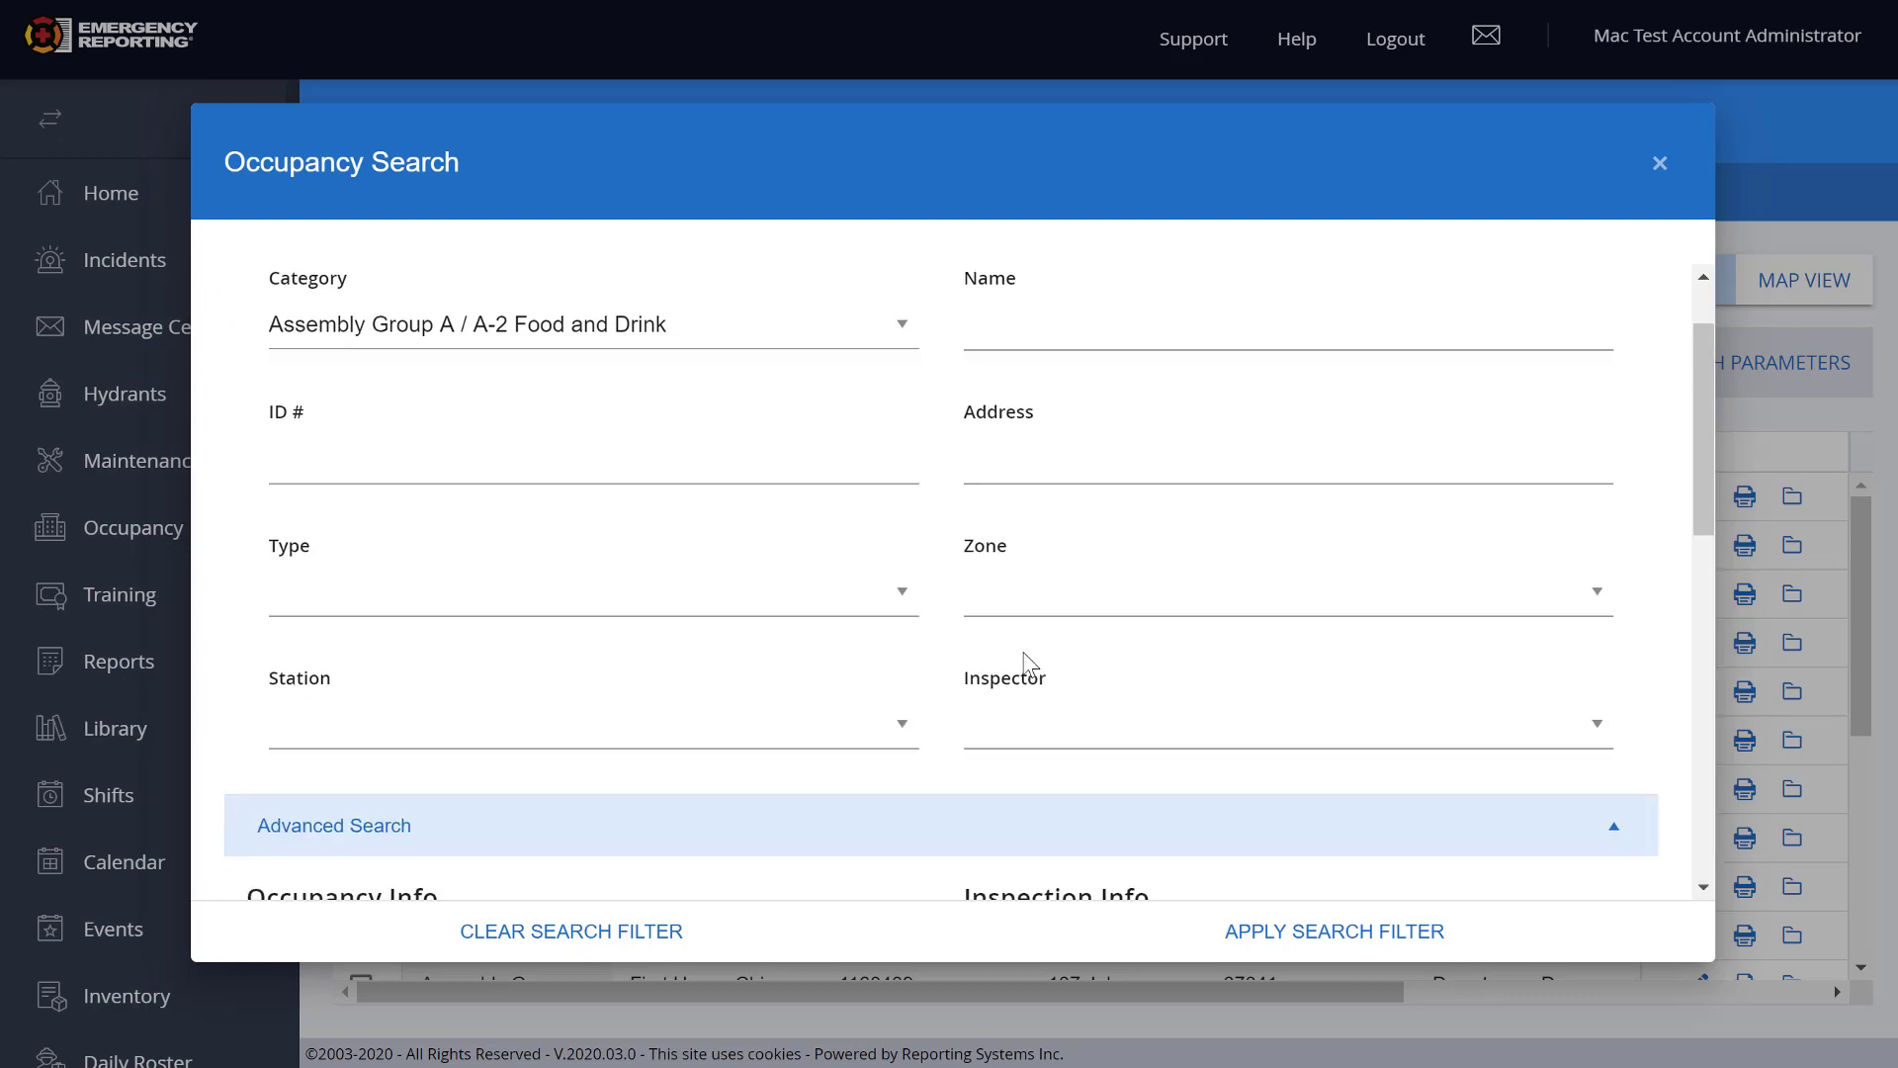
{"action": "scroll", "coordinate": [1025, 664], "scroll_direction": "down", "scroll_amount": 7}
{"action": "scroll", "coordinate": [1028, 665], "scroll_direction": "up", "scroll_amount": 1}
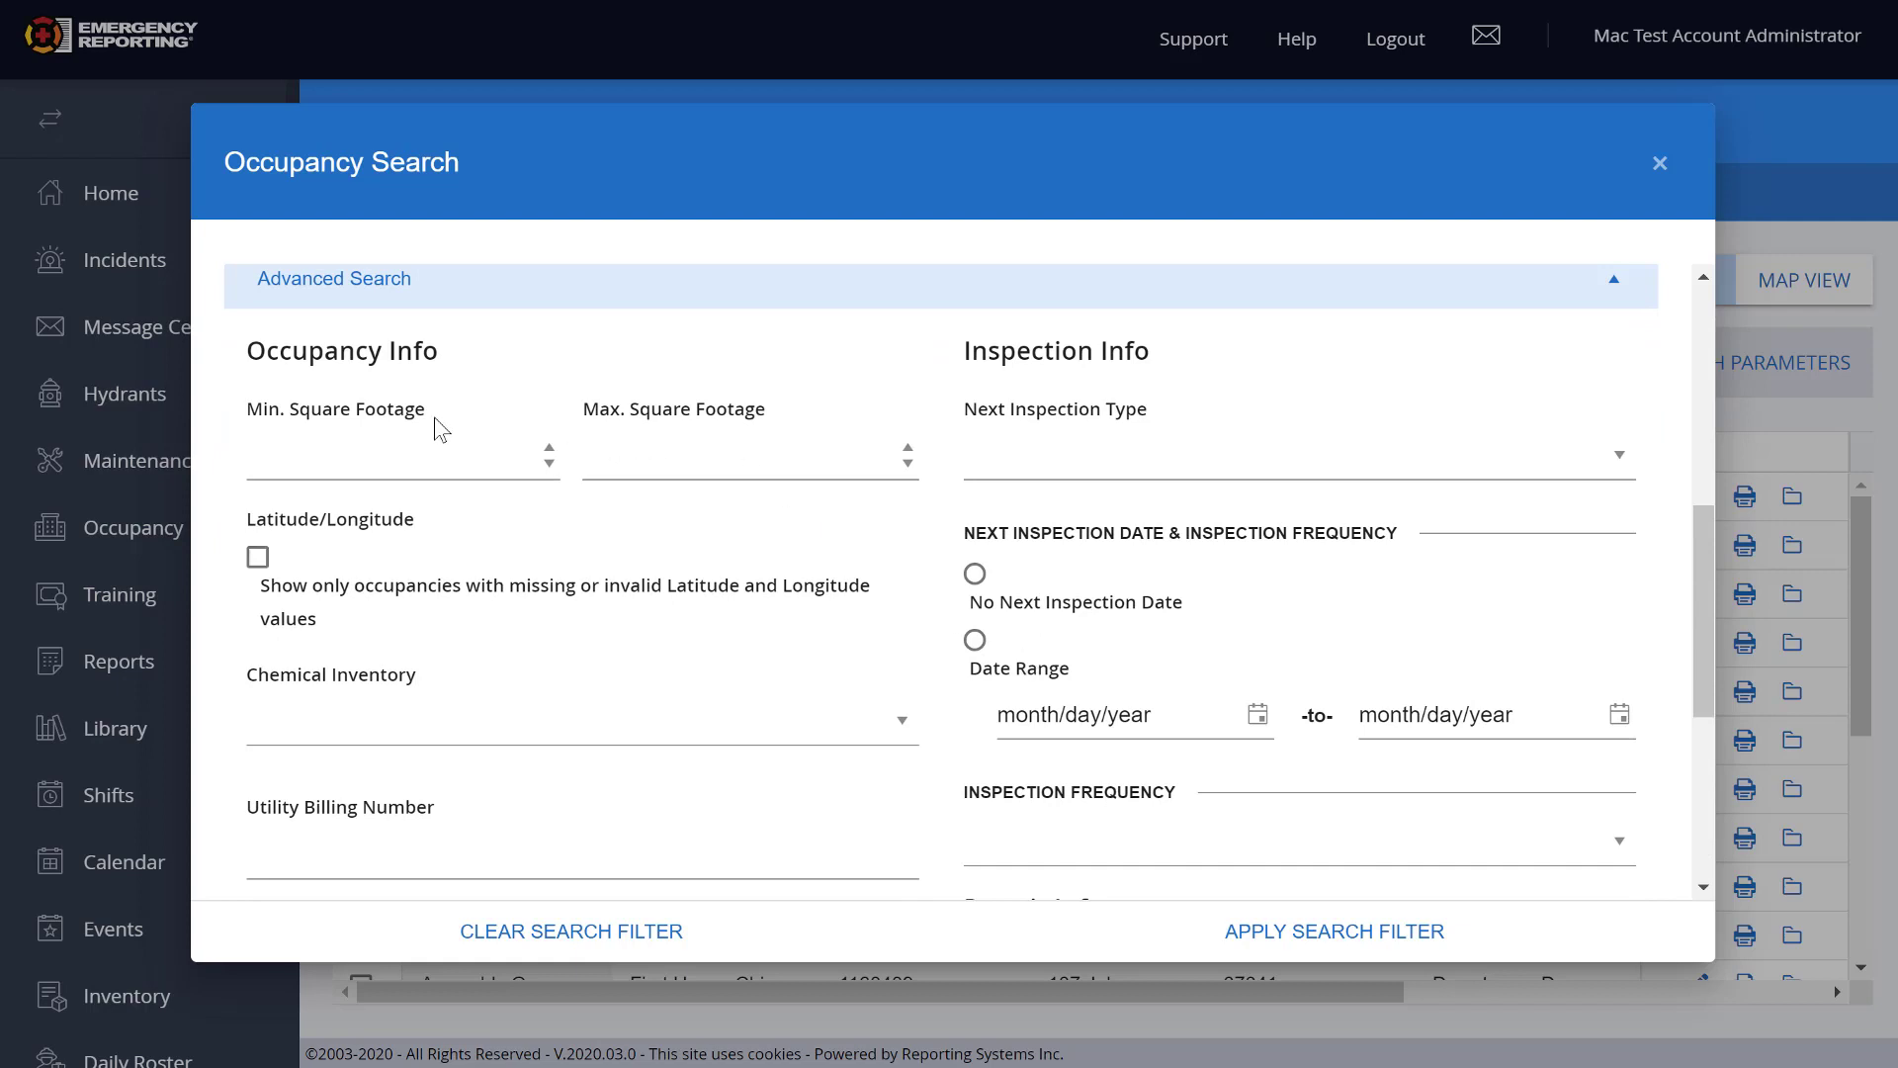
{"action": "scroll", "coordinate": [924, 601], "scroll_direction": "down", "scroll_amount": 3}
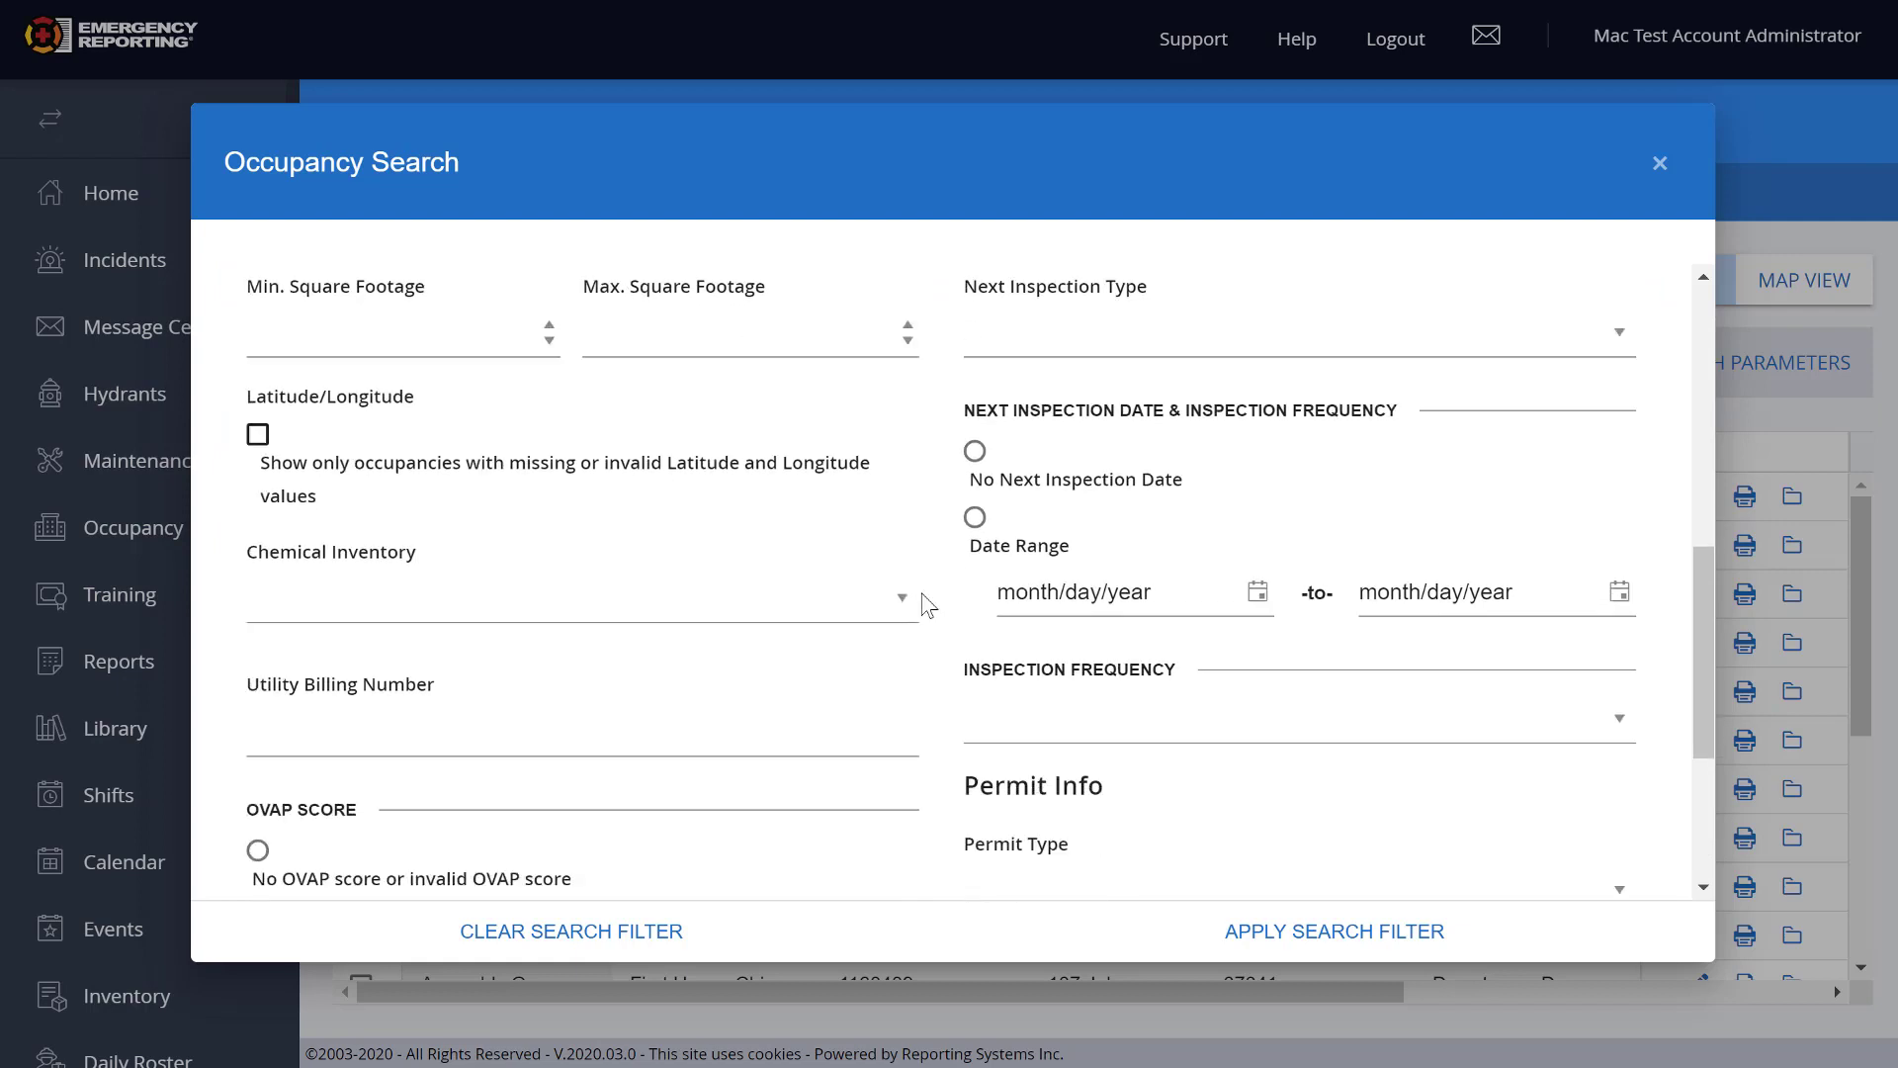
{"action": "scroll", "coordinate": [930, 604], "scroll_direction": "down", "scroll_amount": 1}
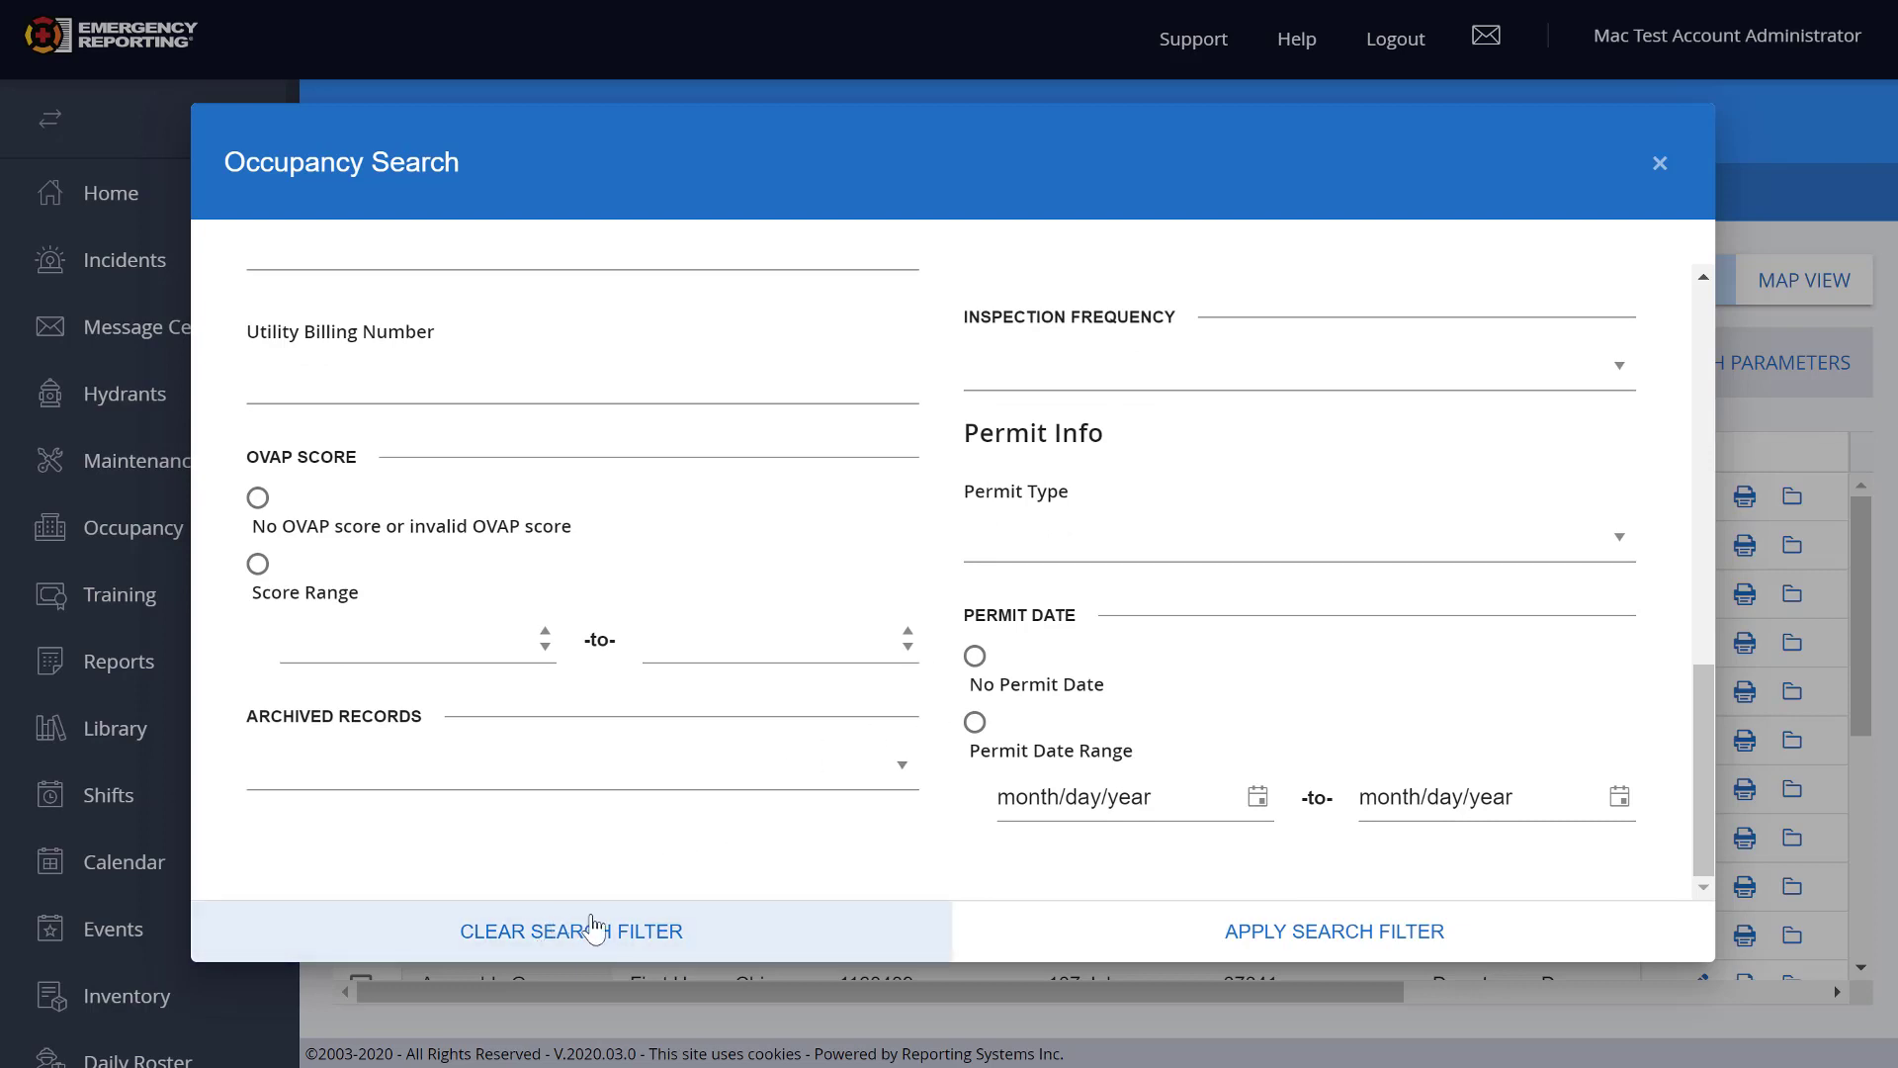
{"action": "left_click", "coordinate": [1657, 166]}
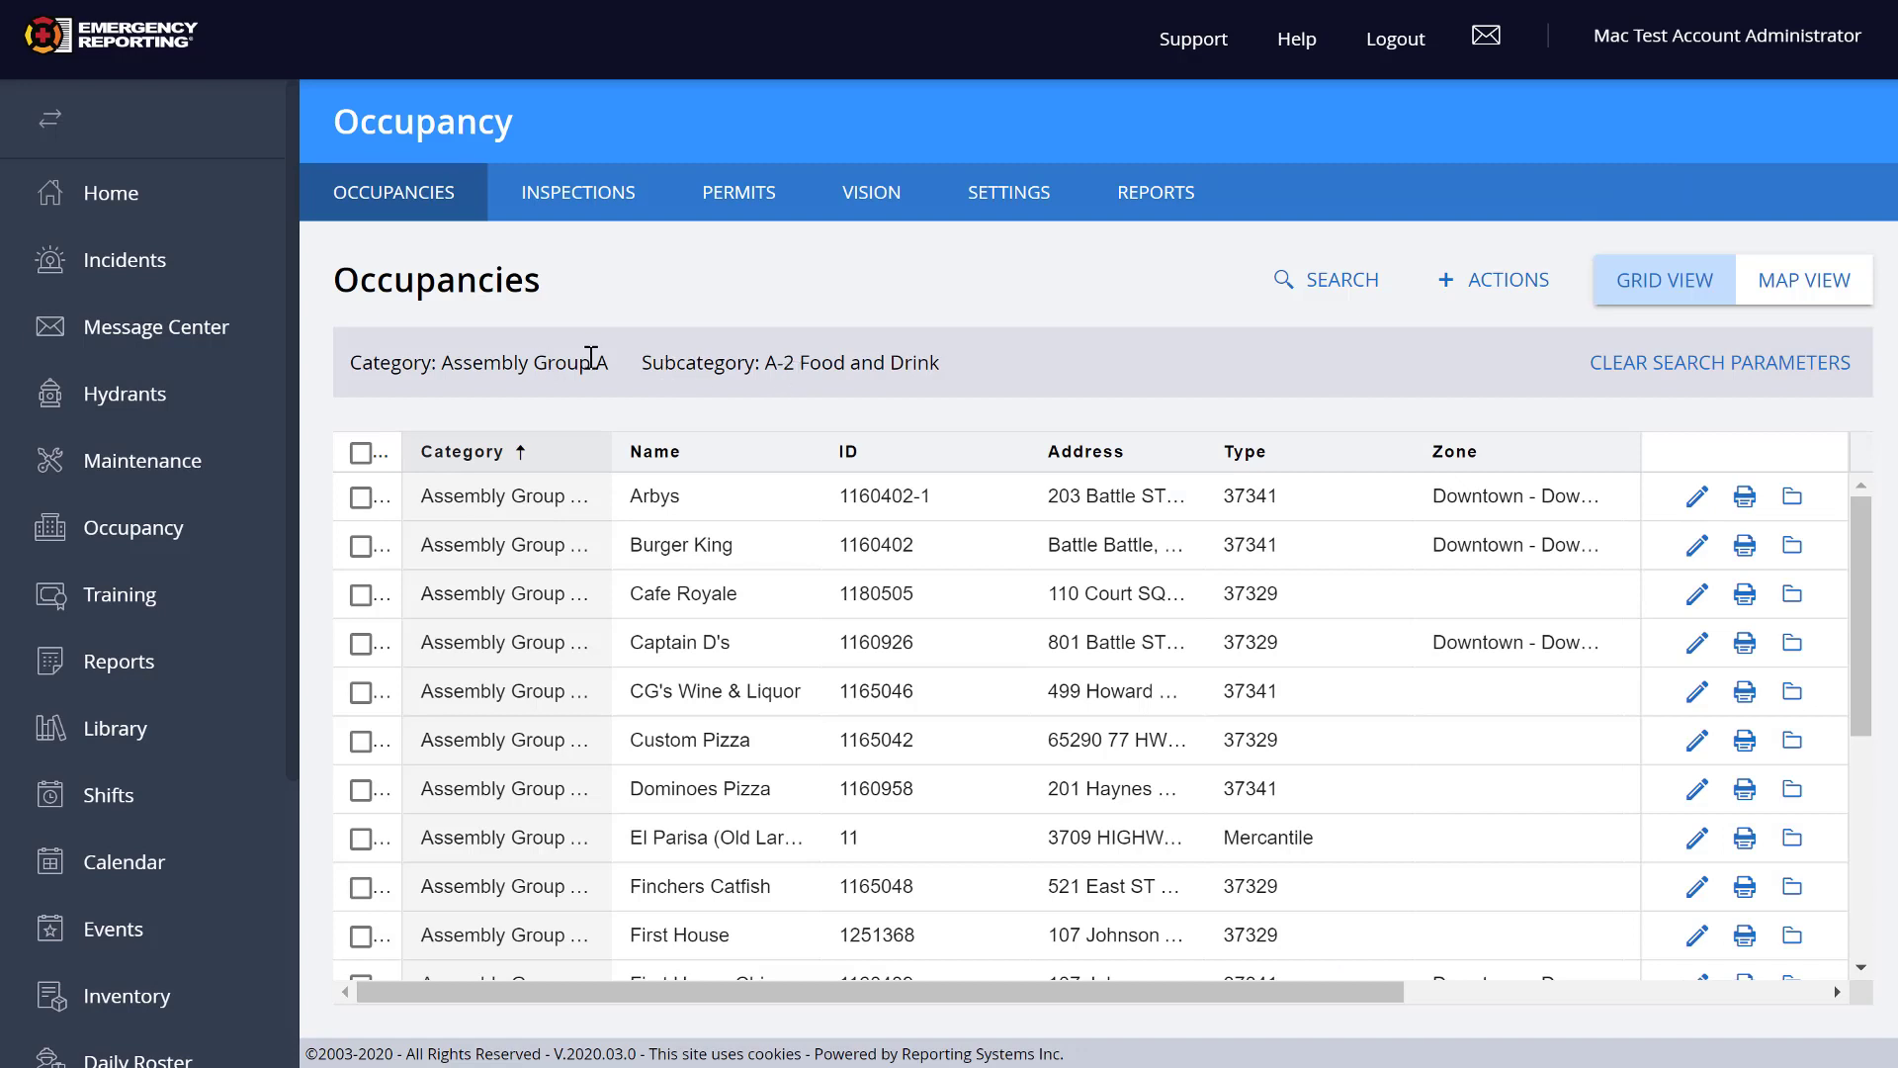
Step: Clear the category and subcategory search parameters from the occupancies list
{"action": "left_click_drag", "start_coordinate": [349, 364], "coordinate": [953, 378]}
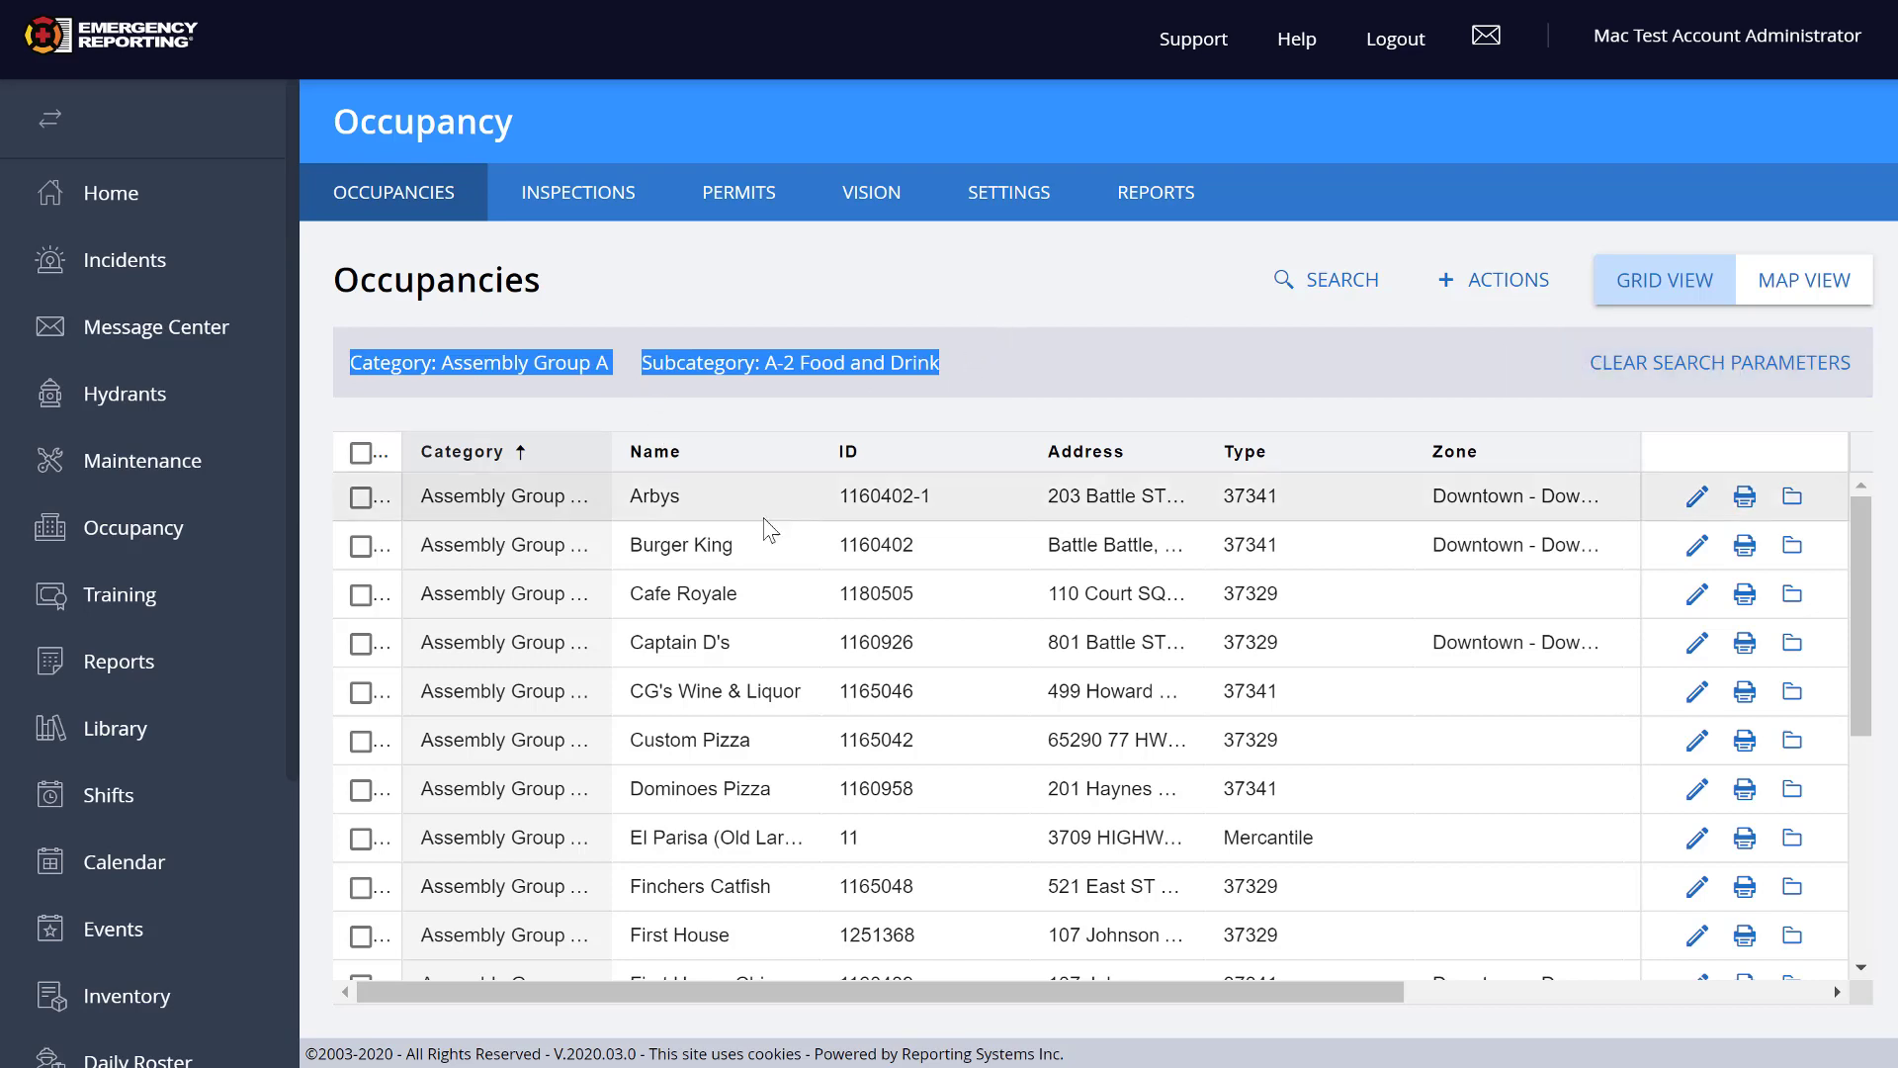
{"action": "left_click", "coordinate": [1636, 363]}
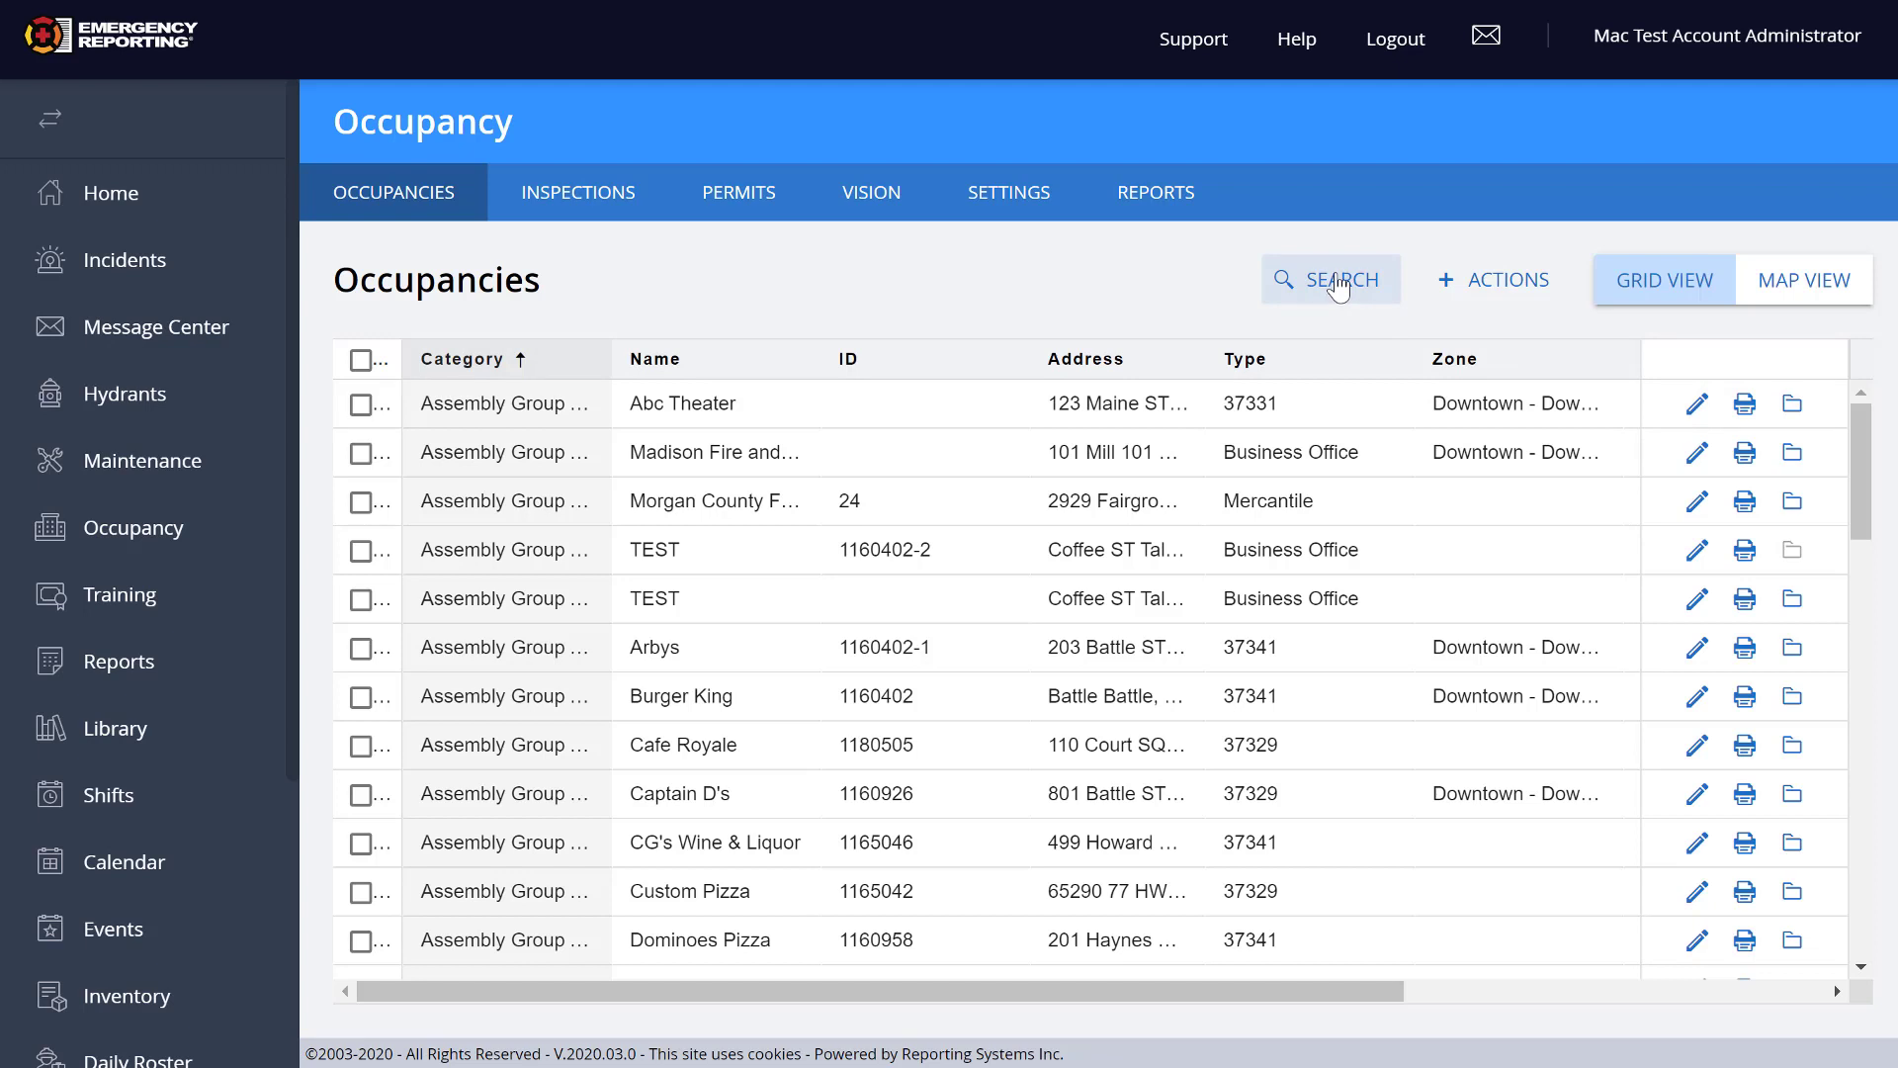
Step: Open a new occupancy form and review its Master/tenant options and the required fields under Details
{"action": "left_click", "coordinate": [1501, 287]}
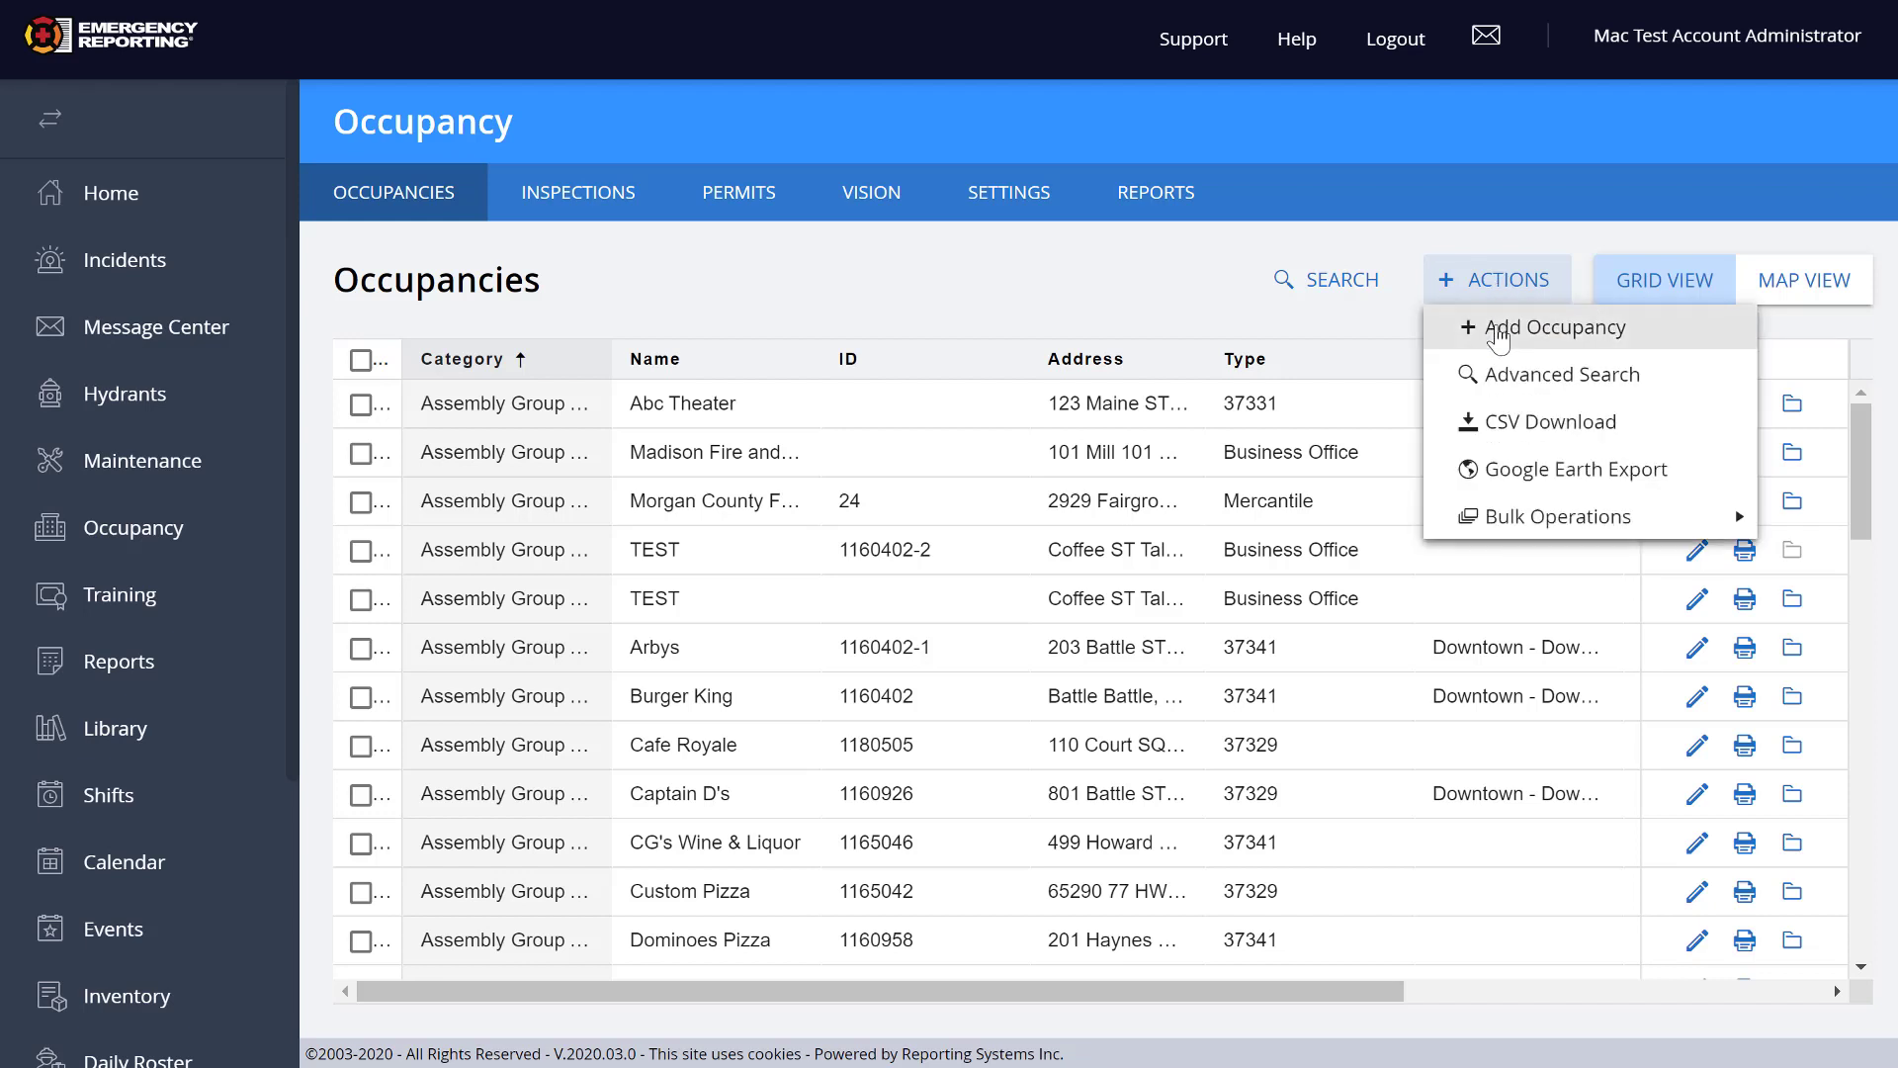
{"action": "left_click", "coordinate": [1500, 329]}
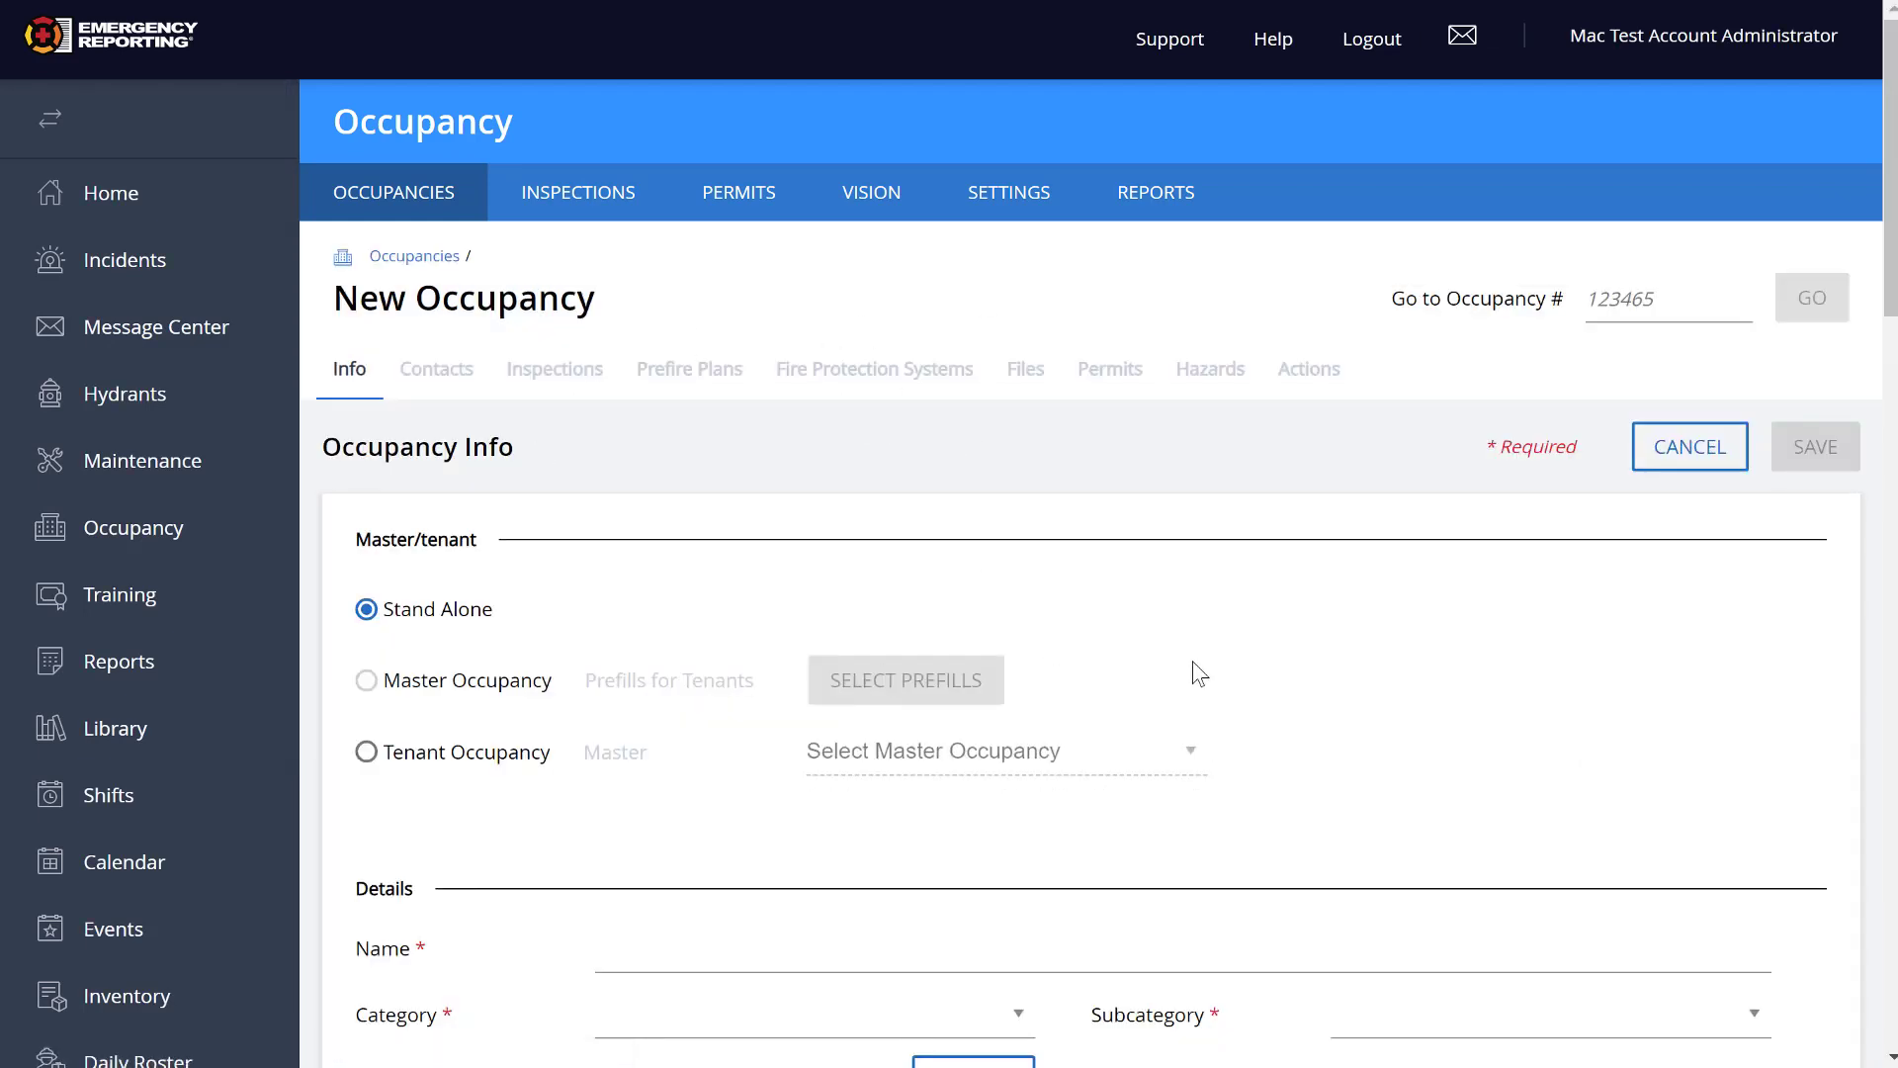
{"action": "scroll", "coordinate": [808, 559], "scroll_direction": "down", "scroll_amount": 11}
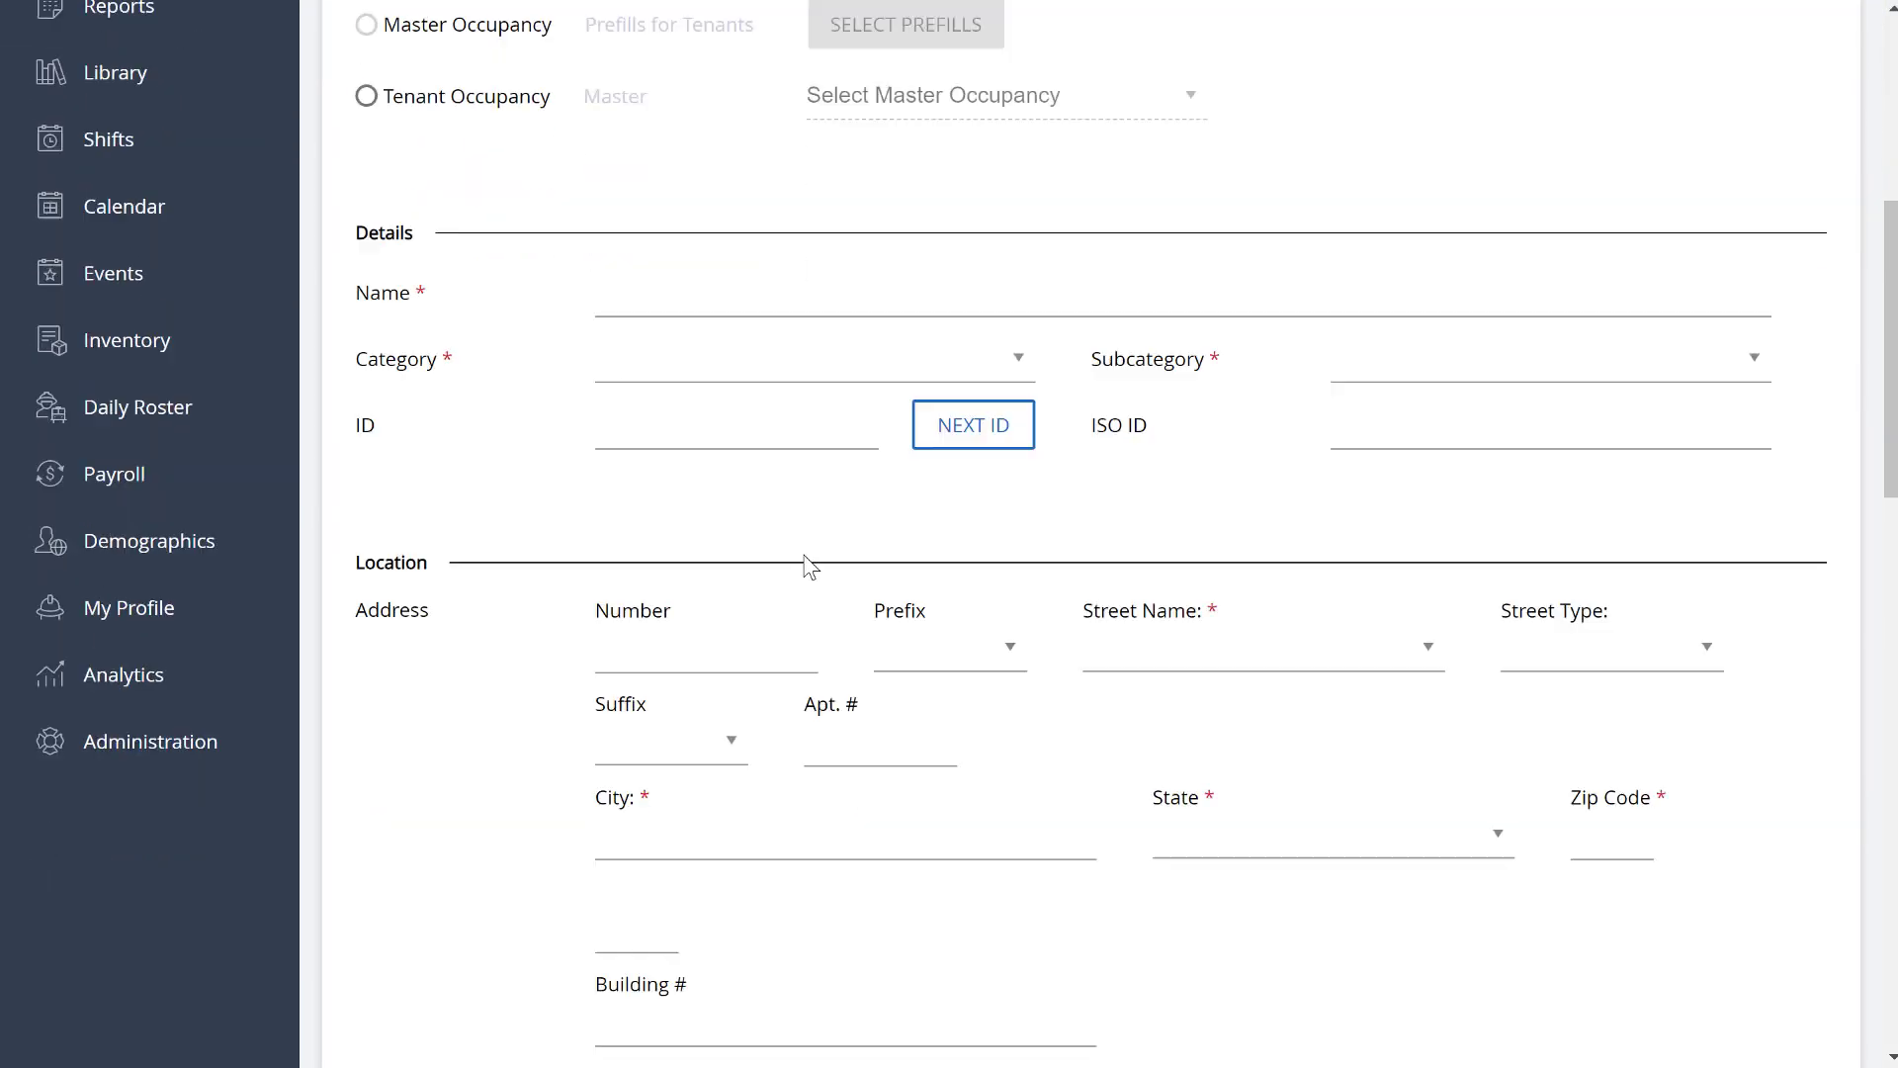
{"action": "scroll", "coordinate": [805, 559], "scroll_direction": "up", "scroll_amount": 11}
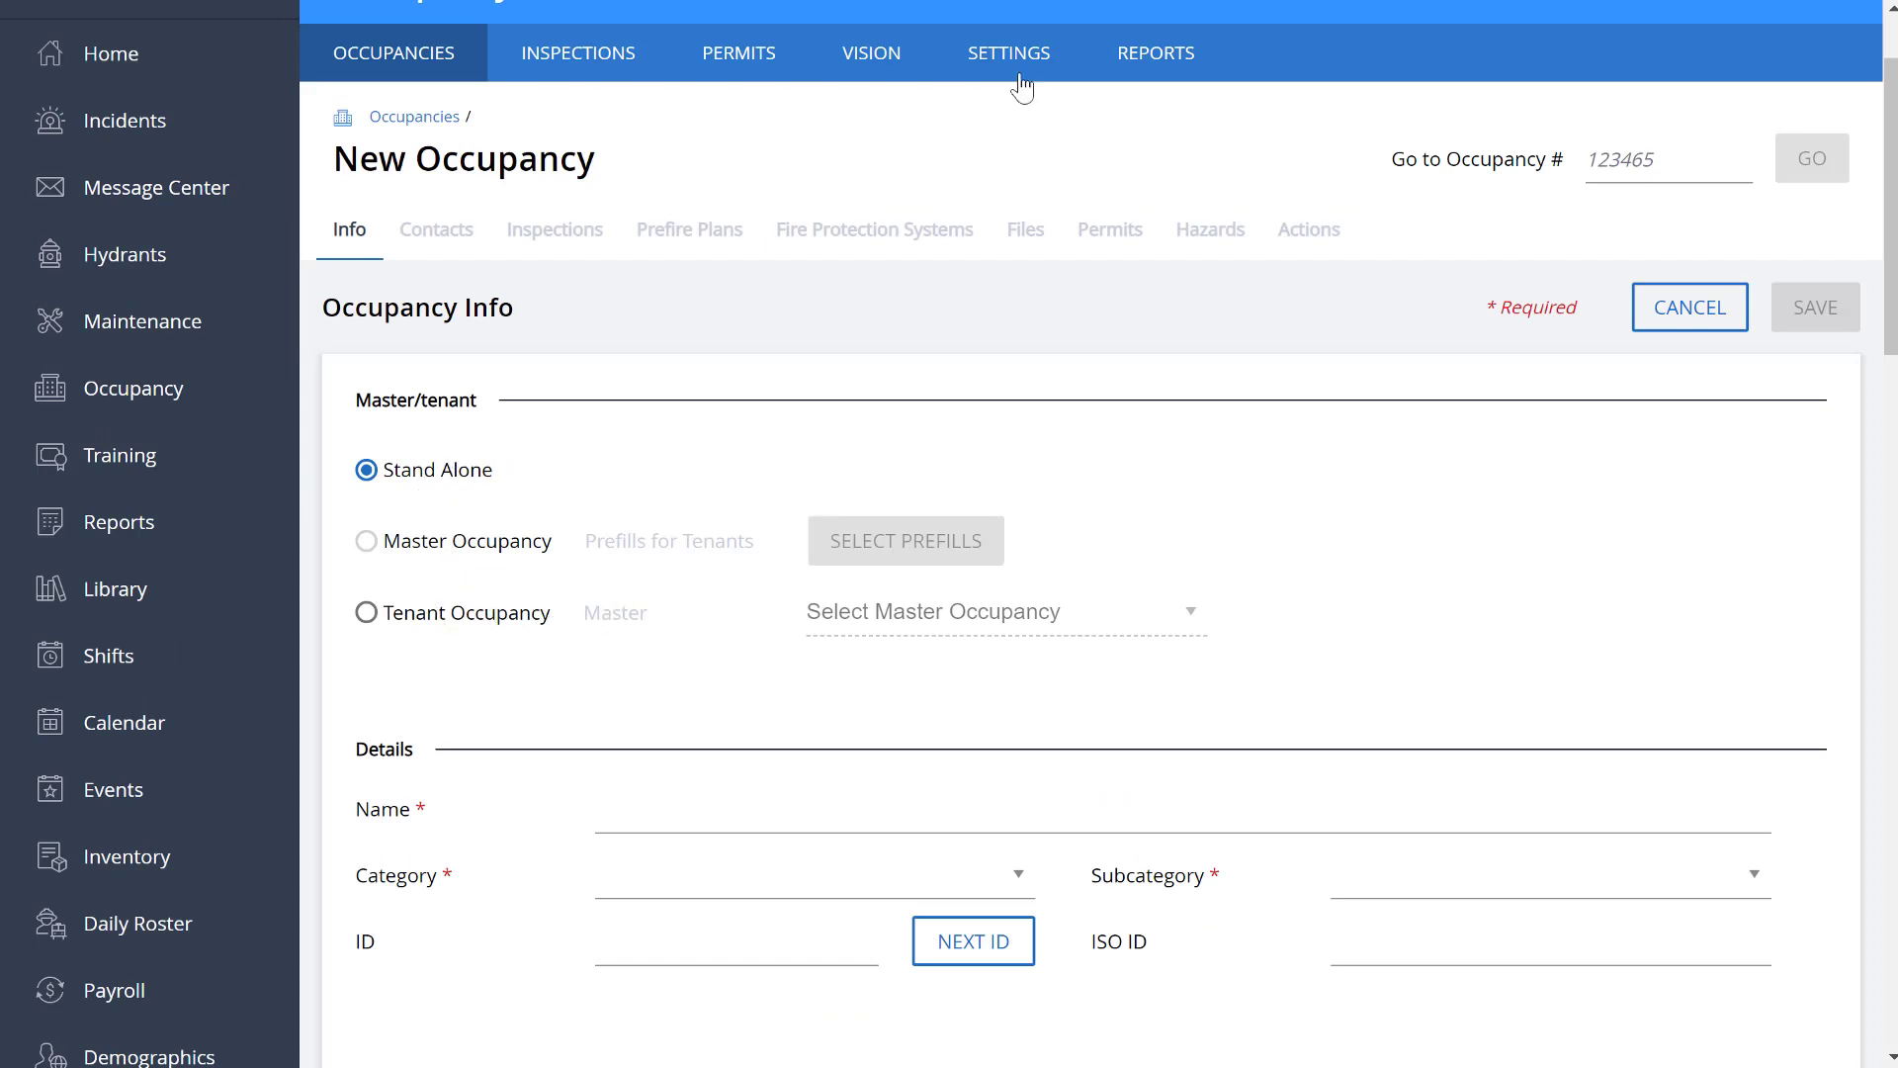
{"action": "scroll", "coordinate": [704, 493], "scroll_direction": "down", "scroll_amount": 3}
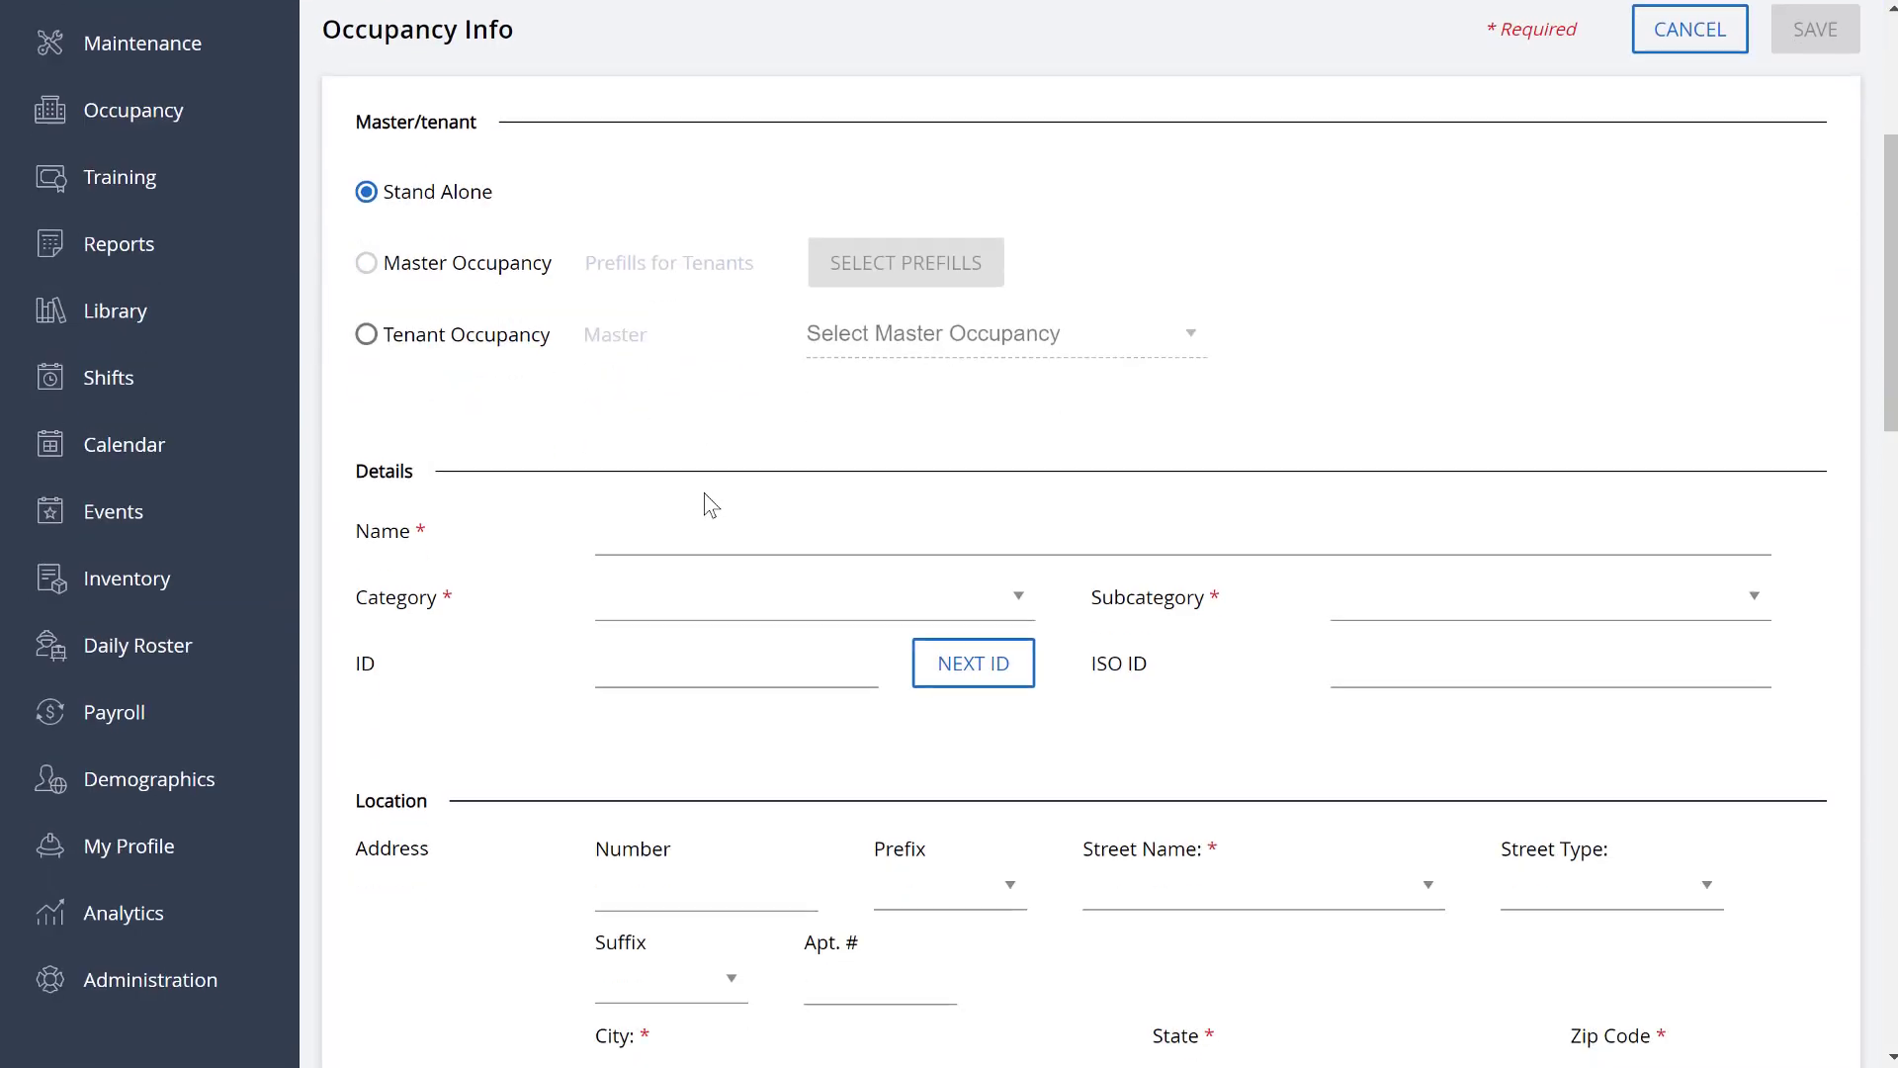
{"action": "left_click_drag", "start_coordinate": [413, 531], "coordinate": [452, 595]}
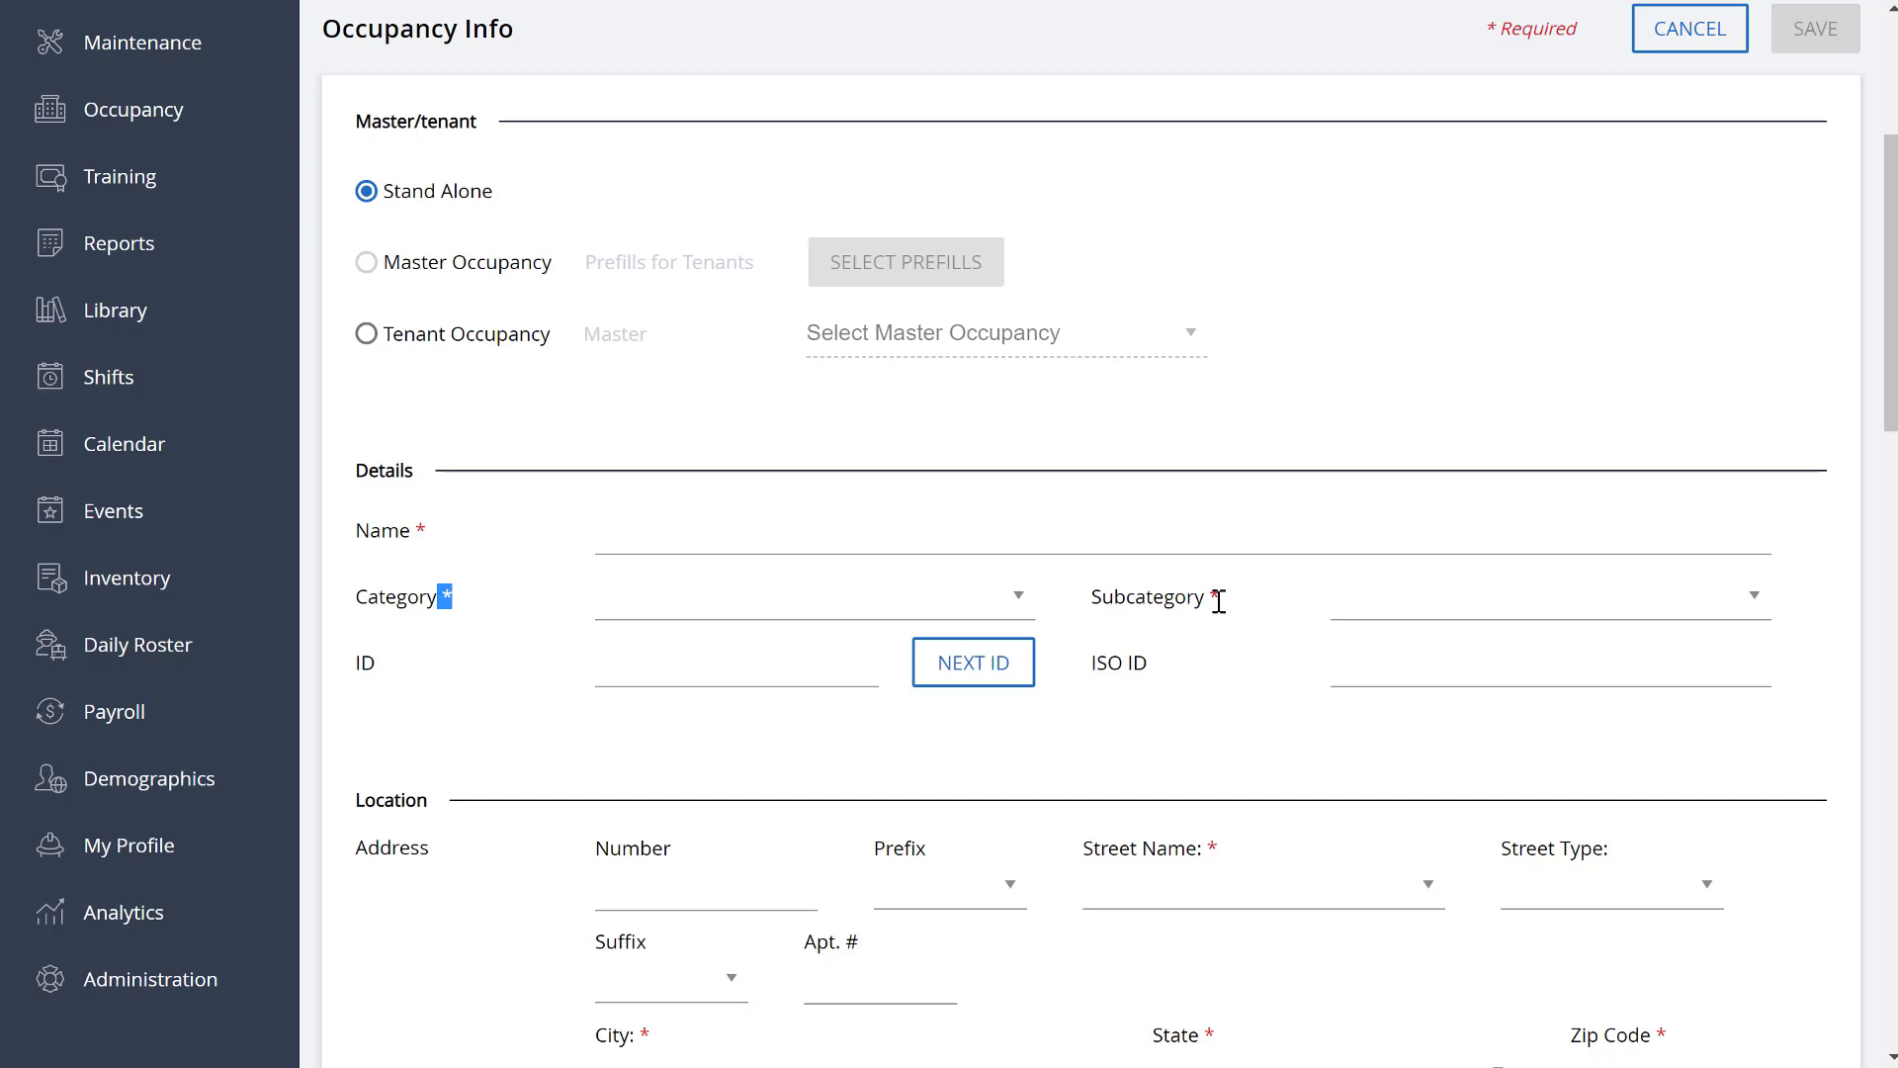
Step: Examine the new occupancy form's Location, Contact, Building Structure, Additional Details and History sections, and cancel the form
{"action": "scroll", "coordinate": [1214, 618], "scroll_direction": "down", "scroll_amount": 3}
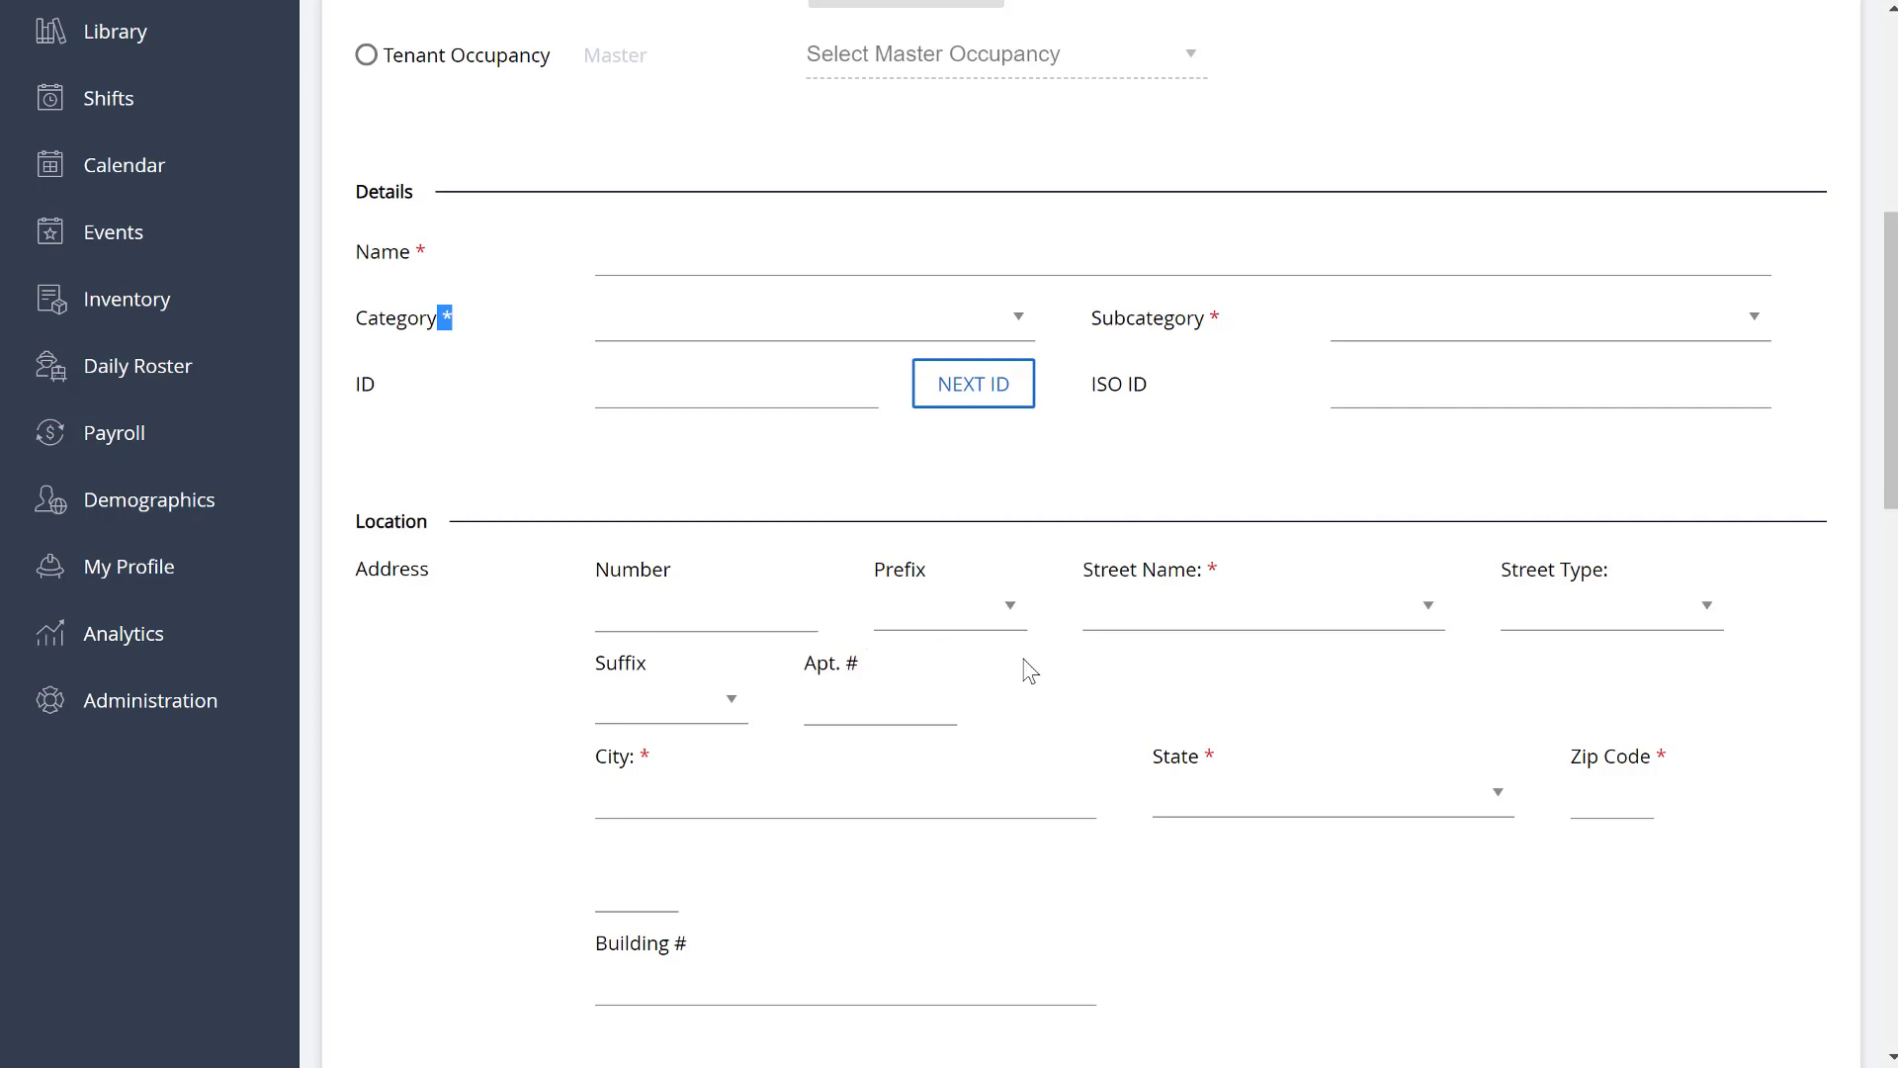
{"action": "scroll", "coordinate": [1028, 666], "scroll_direction": "down", "scroll_amount": 1}
{"action": "scroll", "coordinate": [1087, 573], "scroll_direction": "down", "scroll_amount": 1}
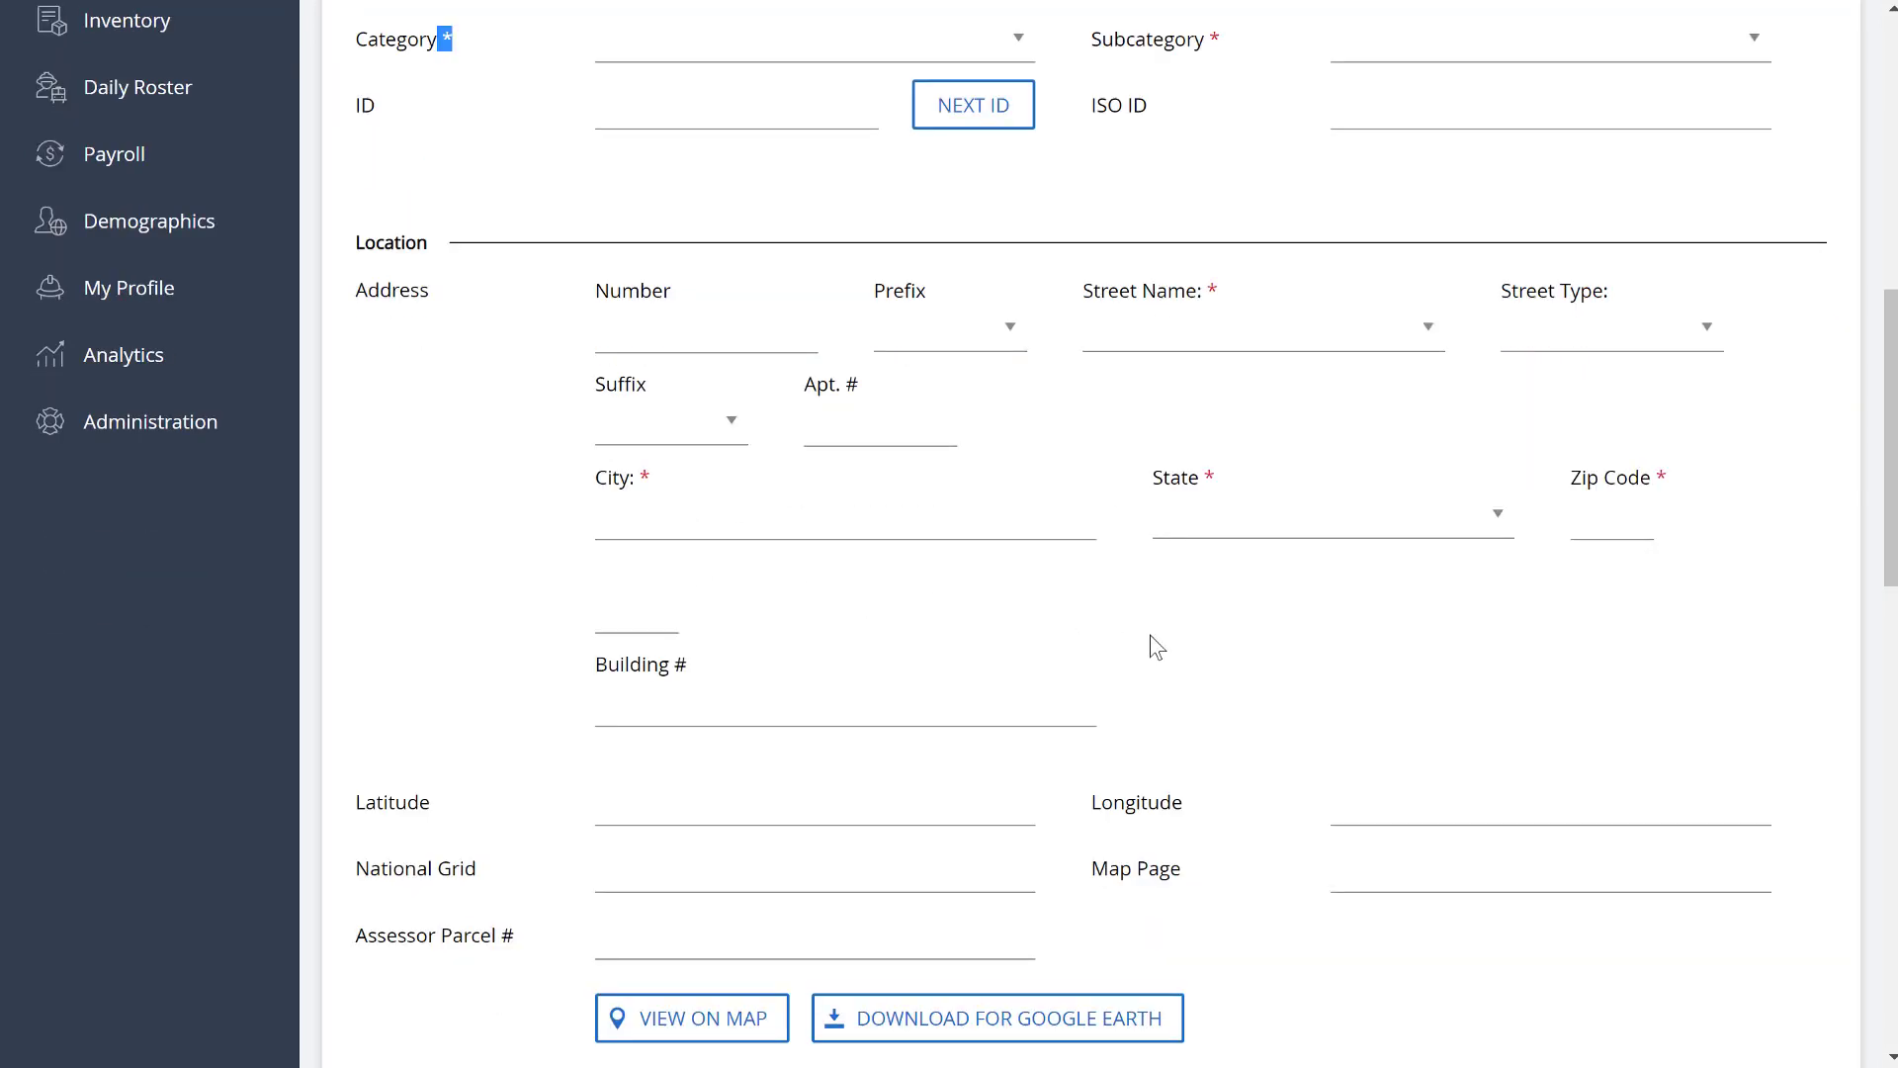
{"action": "scroll", "coordinate": [1196, 648], "scroll_direction": "down", "scroll_amount": 3}
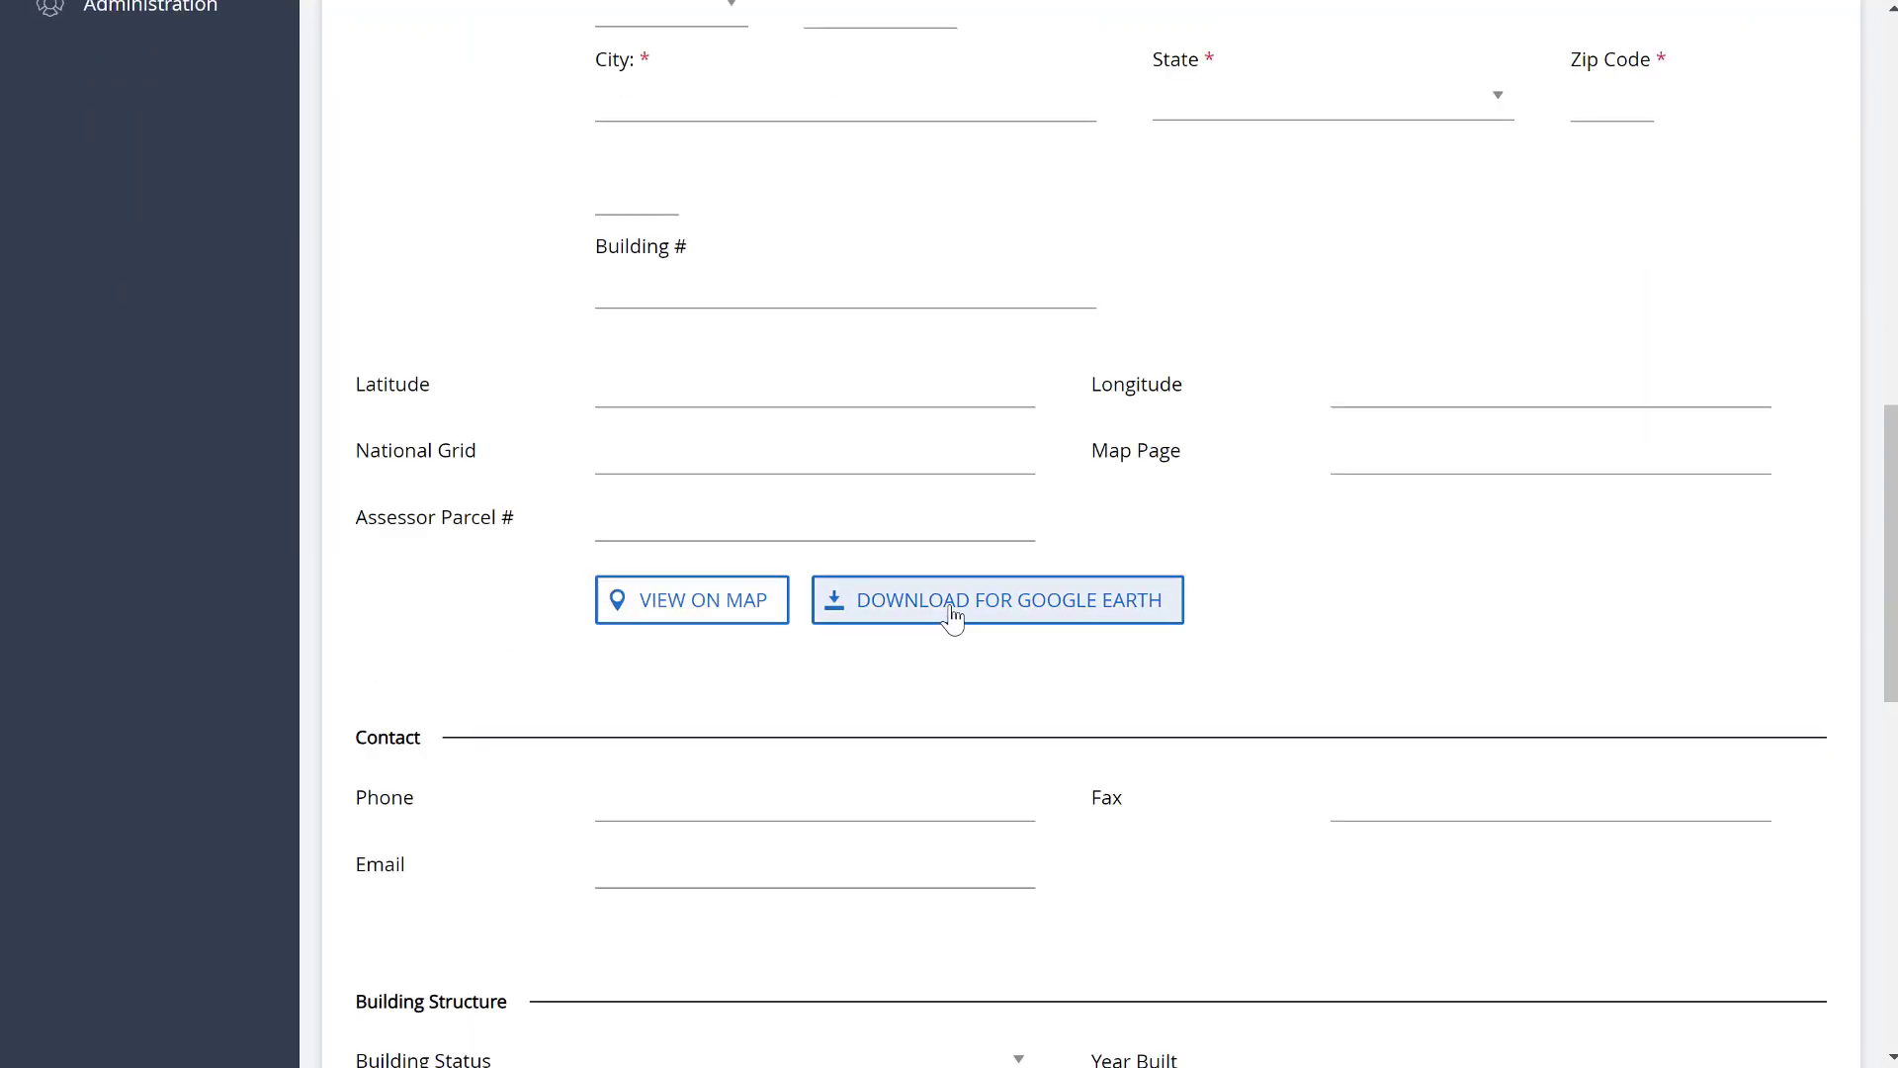
{"action": "scroll", "coordinate": [552, 626], "scroll_direction": "down", "scroll_amount": 3}
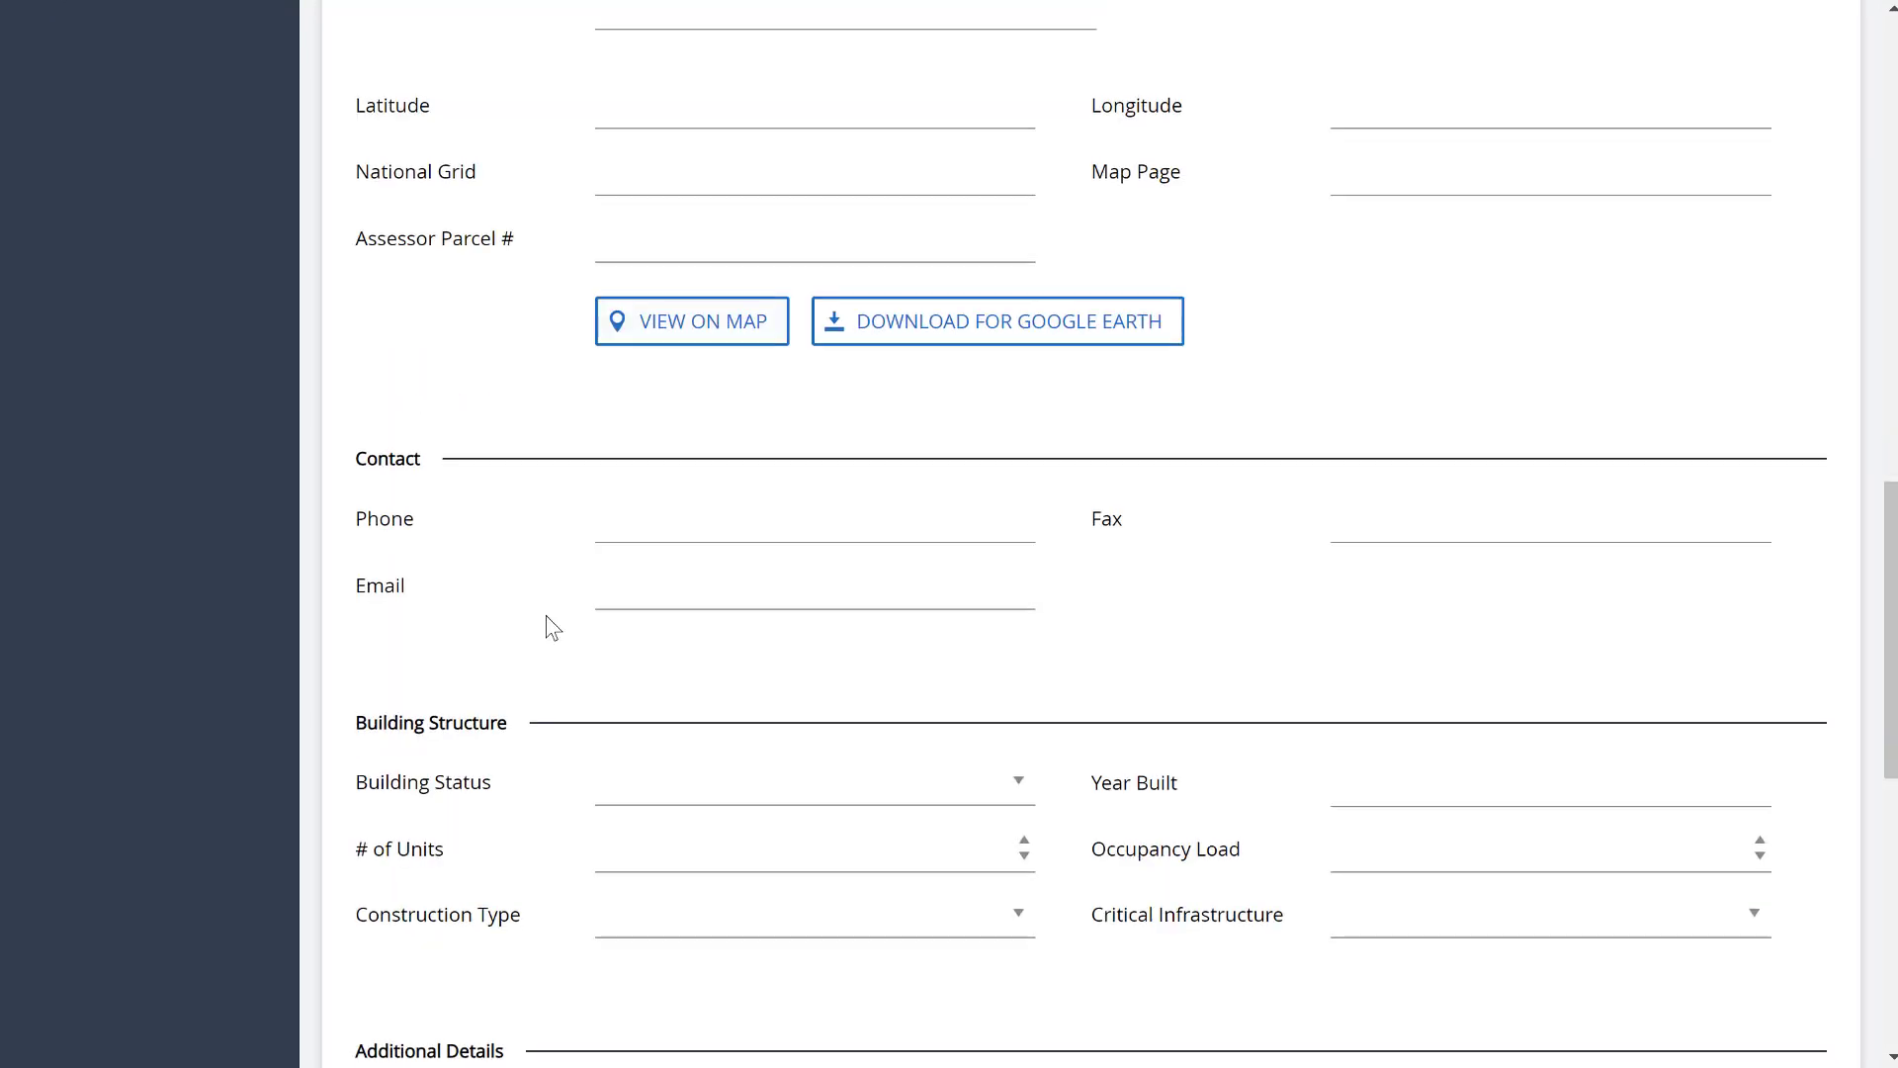
{"action": "scroll", "coordinate": [1127, 681], "scroll_direction": "down", "scroll_amount": 4}
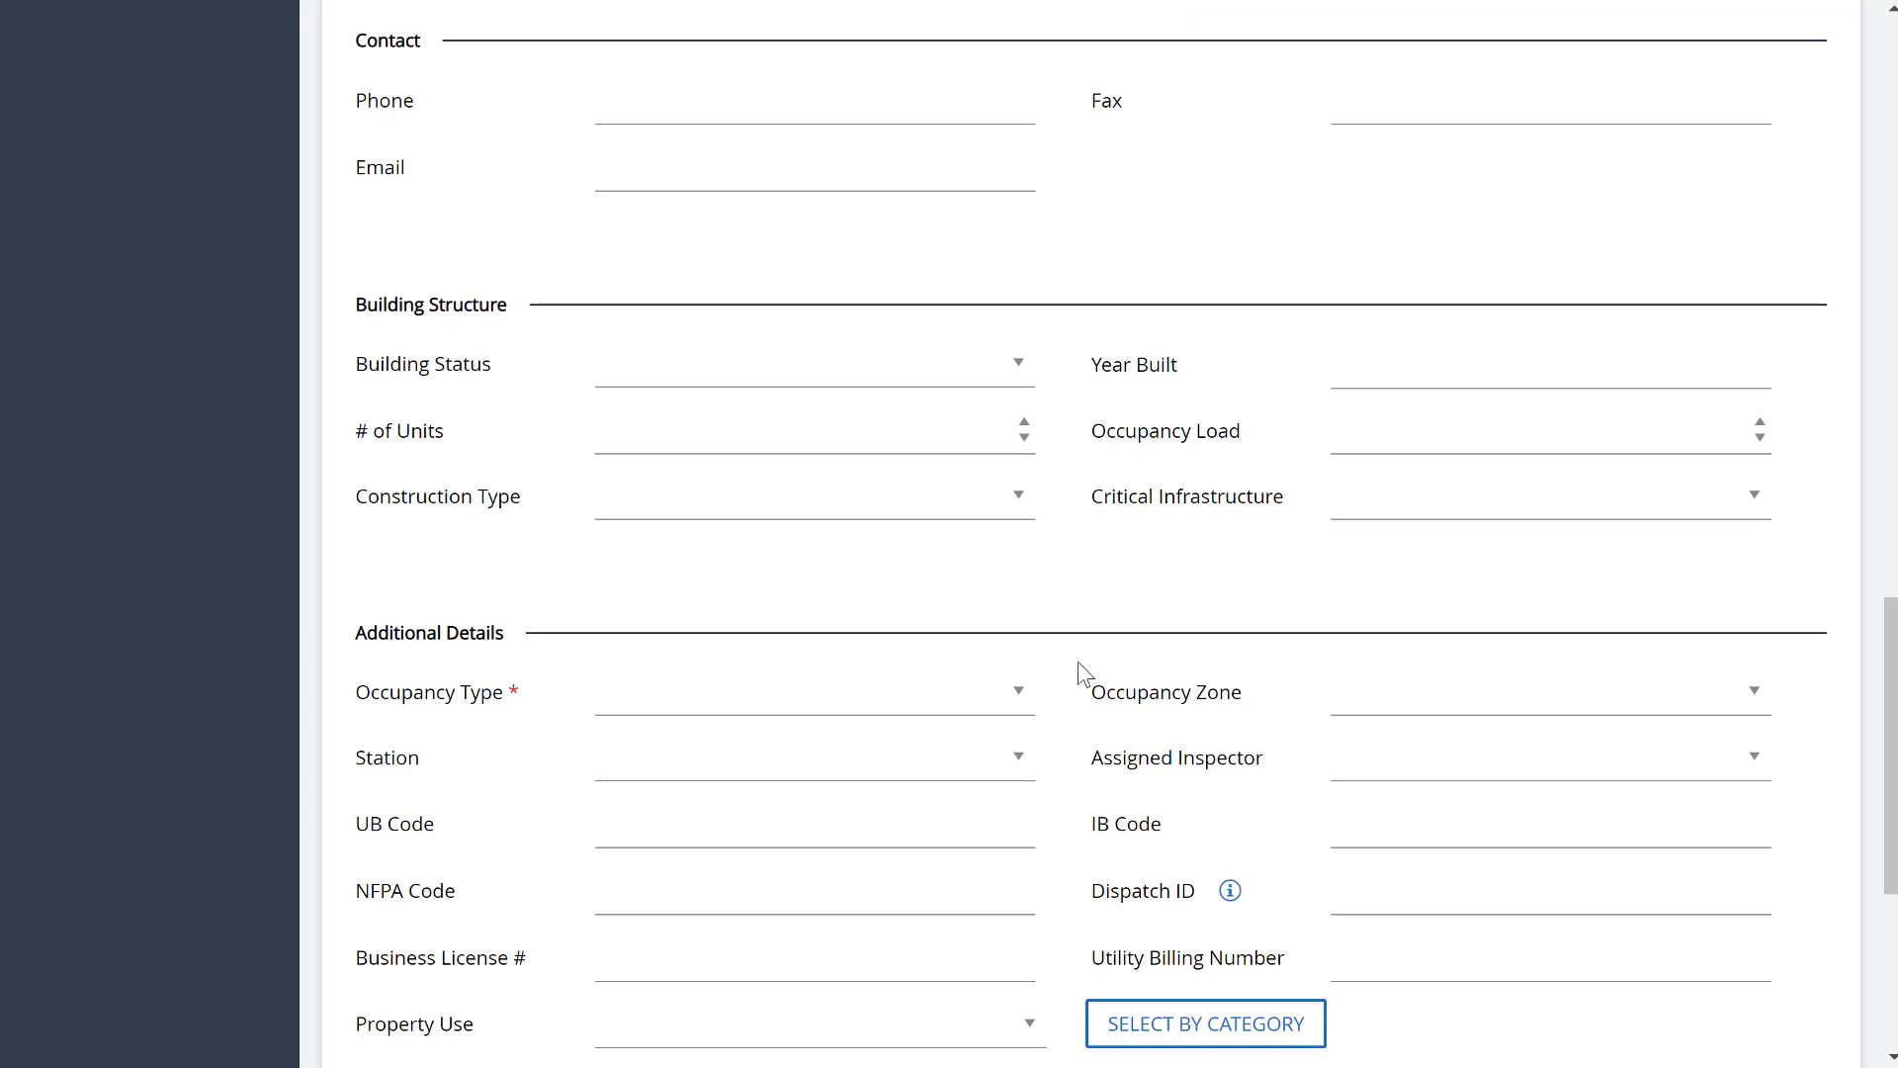
{"action": "scroll", "coordinate": [1079, 672], "scroll_direction": "down", "scroll_amount": 3}
{"action": "scroll", "coordinate": [1079, 672], "scroll_direction": "down", "scroll_amount": 3}
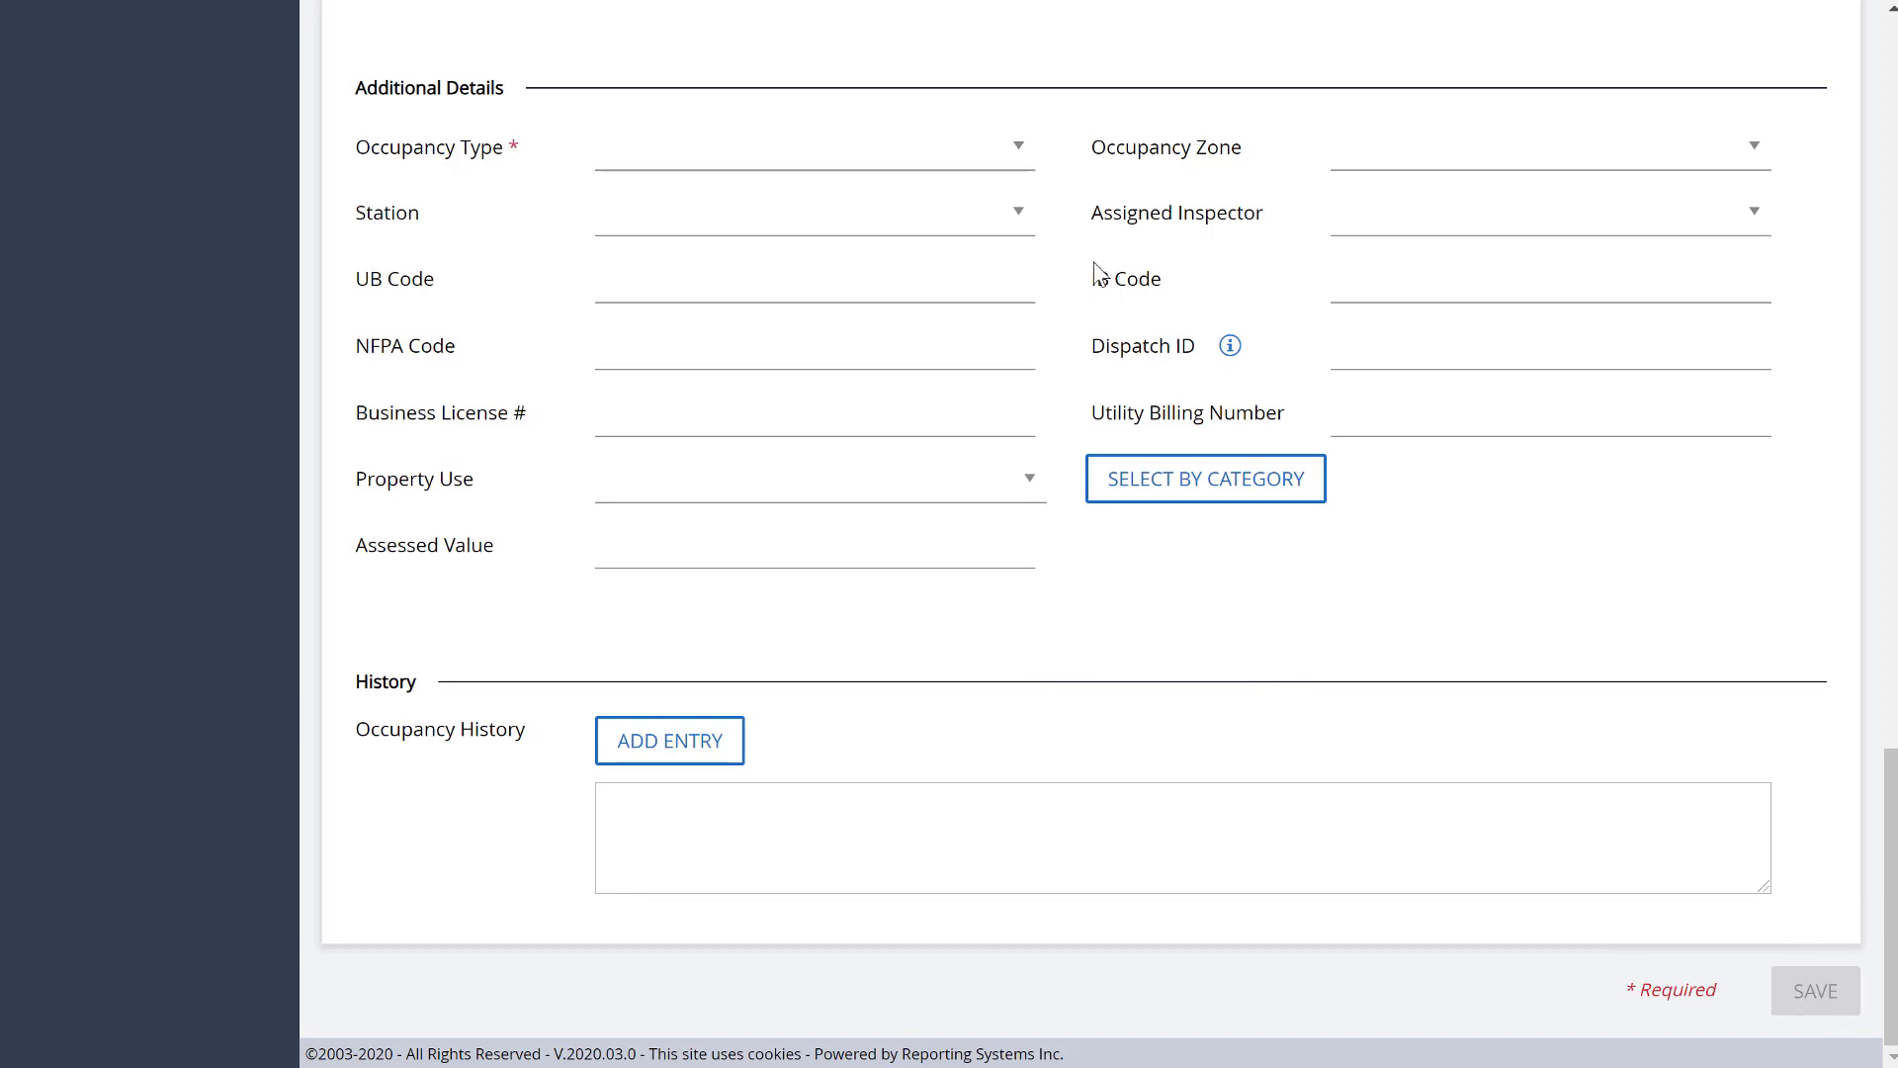
{"action": "scroll", "coordinate": [1115, 315], "scroll_direction": "up", "scroll_amount": 6}
{"action": "scroll", "coordinate": [1119, 316], "scroll_direction": "up", "scroll_amount": 20}
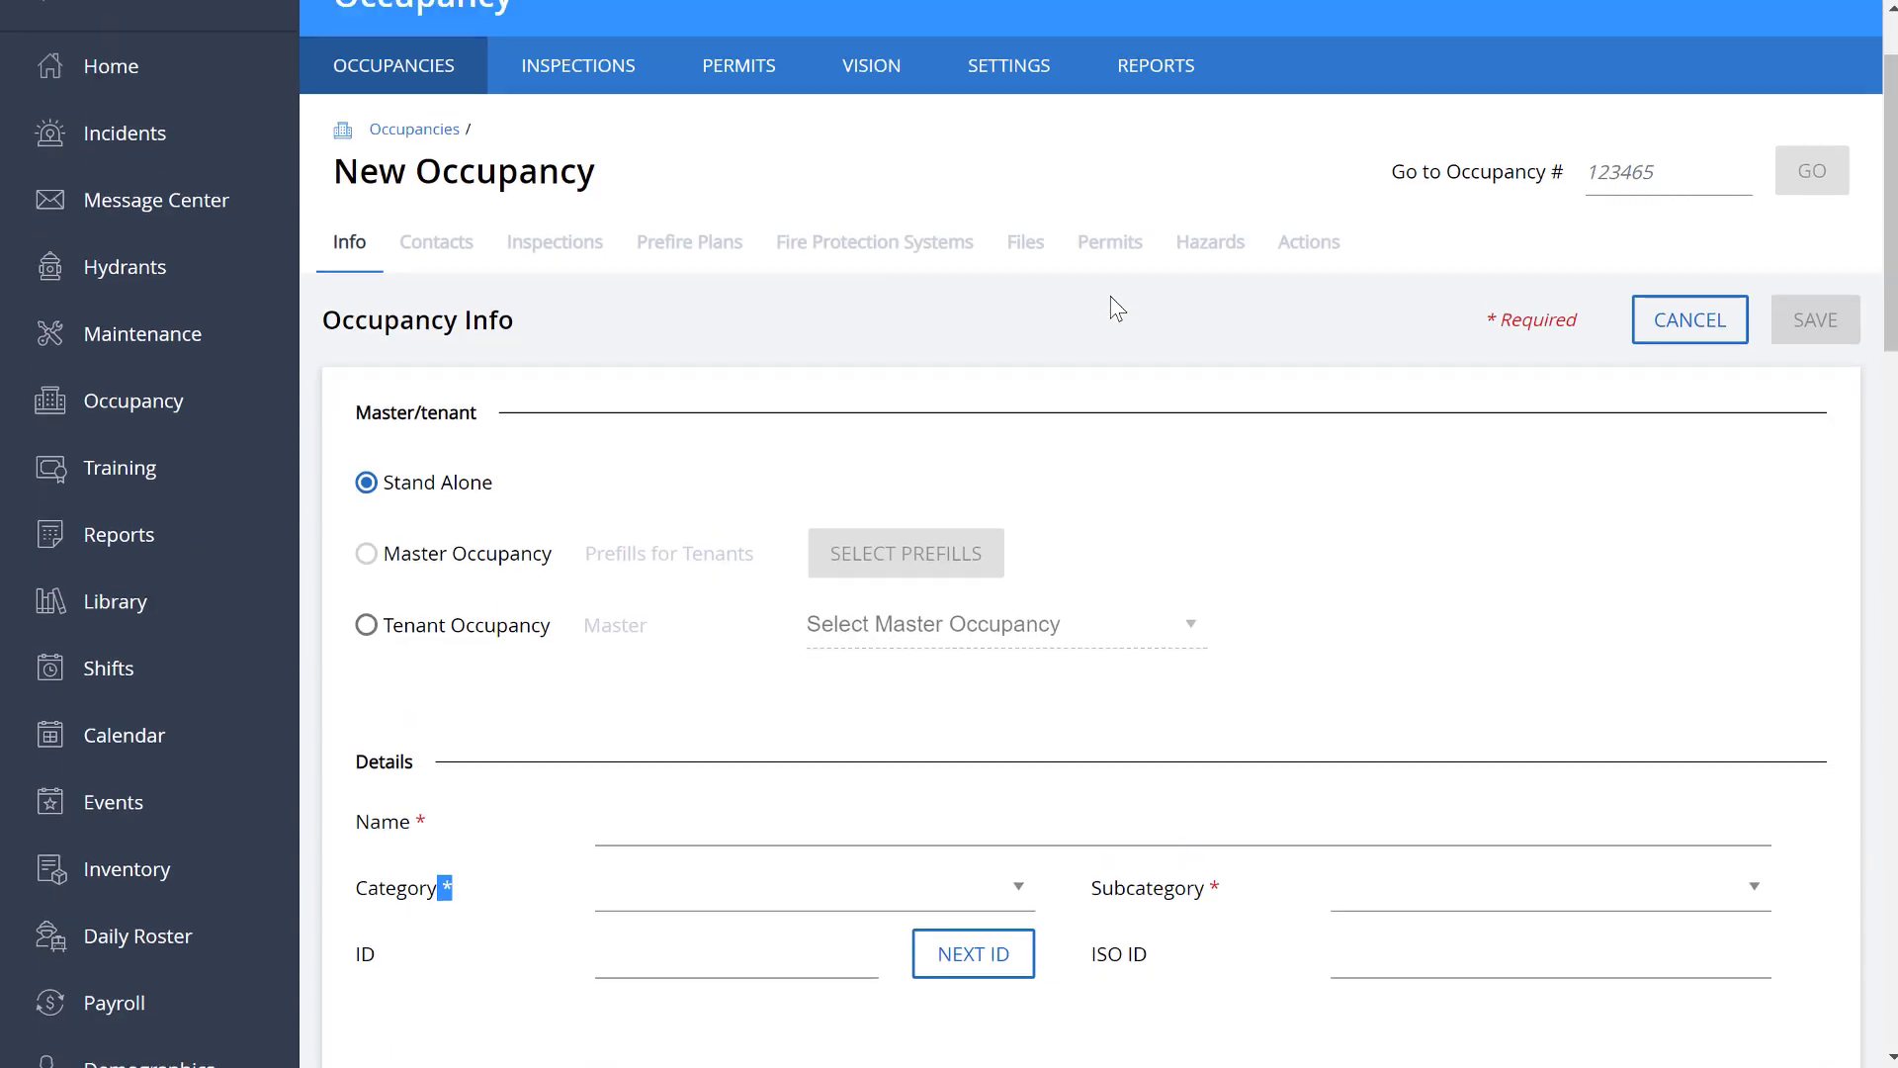
{"action": "left_click", "coordinate": [1719, 319]}
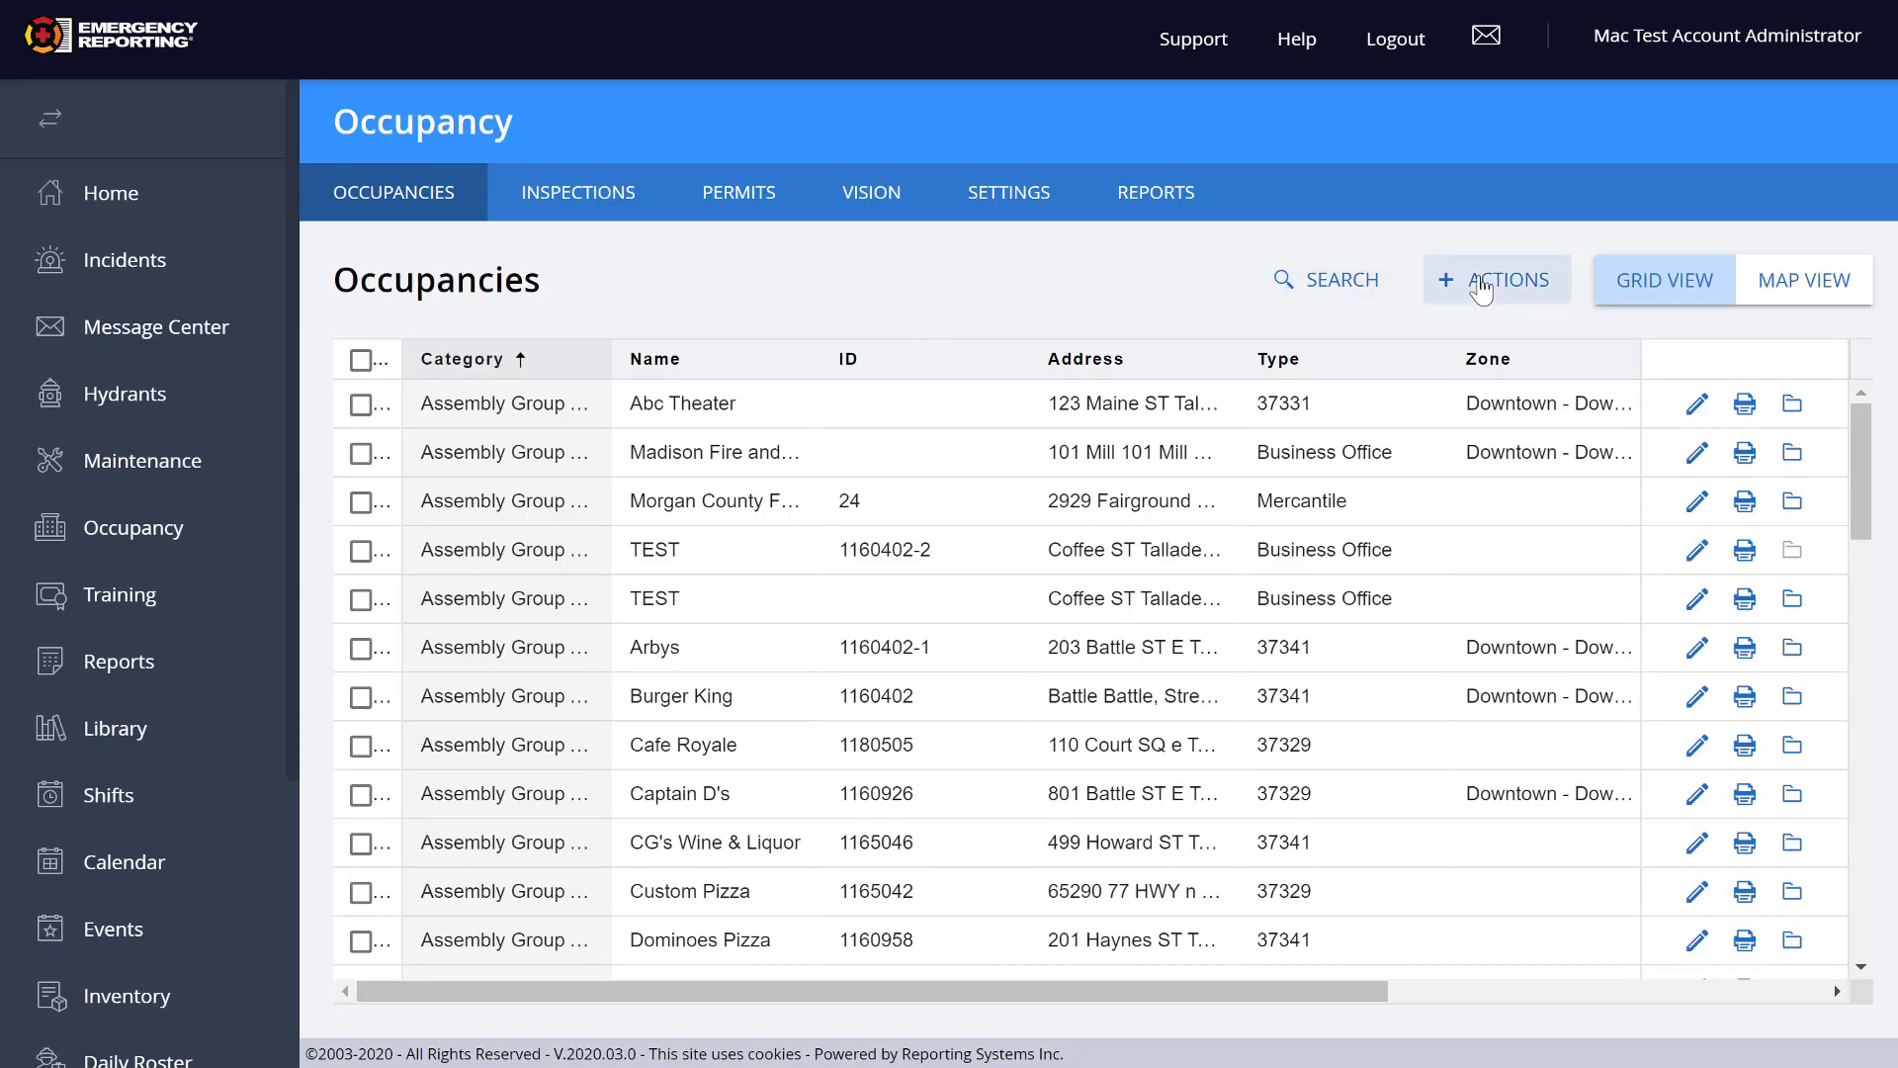
Step: Bulk-assign a new inspector to the Abc Theater, Madison Fire and Morgan County occupancies, and check the list's Inspector column
{"action": "left_click", "coordinate": [1480, 287]}
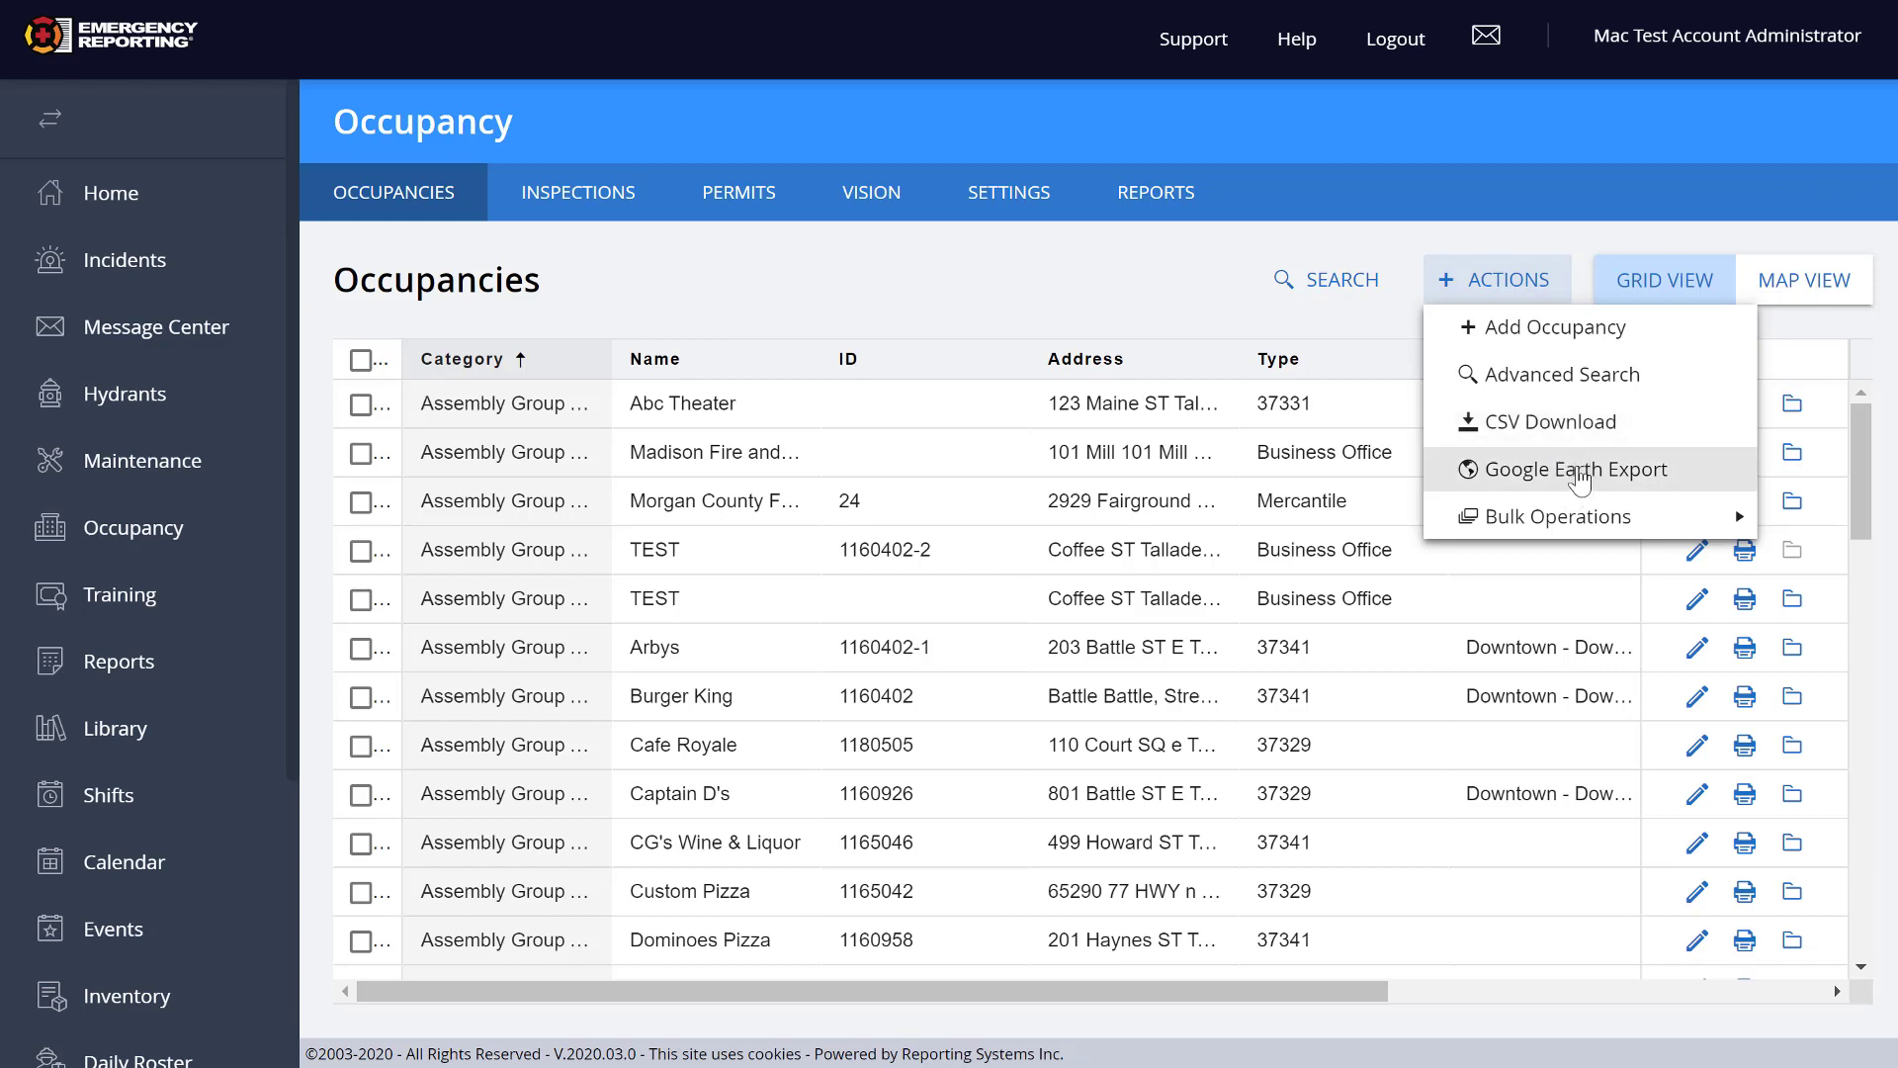
{"action": "left_click", "coordinate": [361, 405]}
{"action": "left_click", "coordinate": [361, 454]}
{"action": "left_click", "coordinate": [361, 502]}
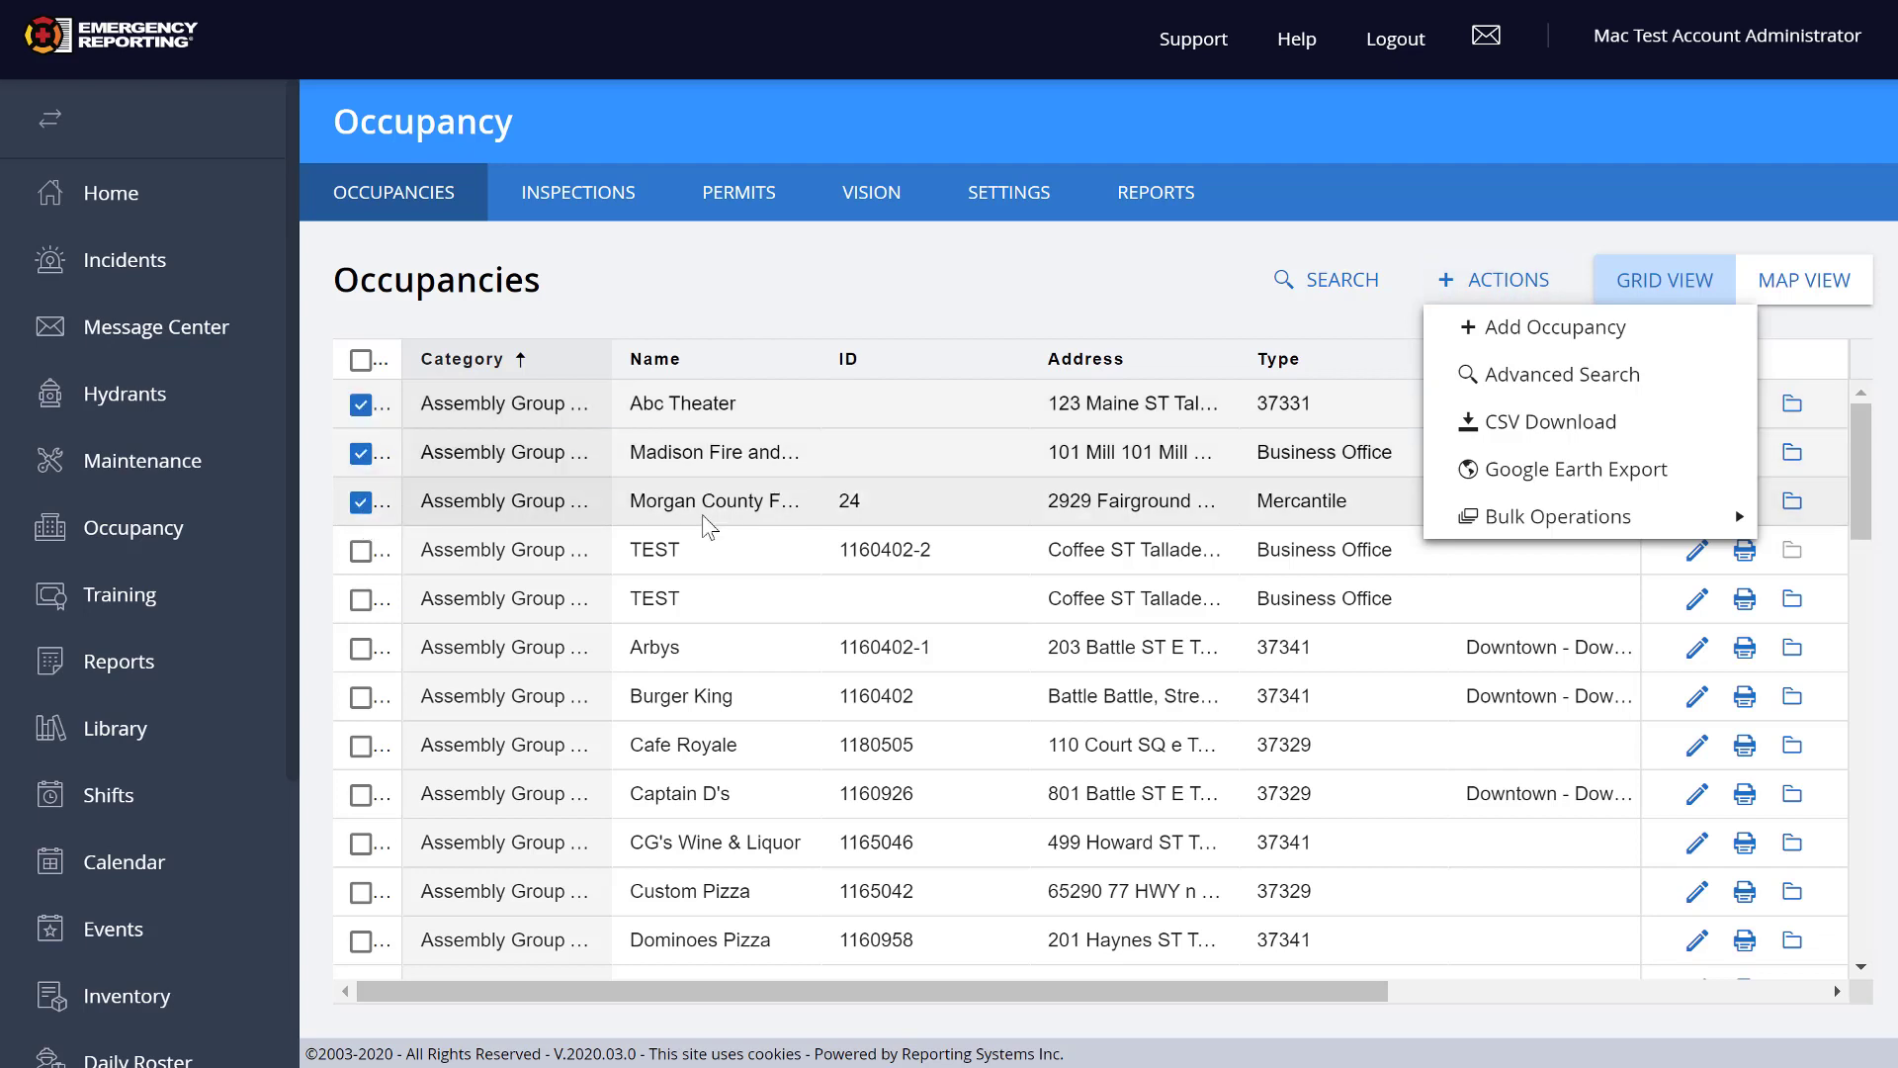
{"action": "mouse_move", "coordinate": [1593, 529]}
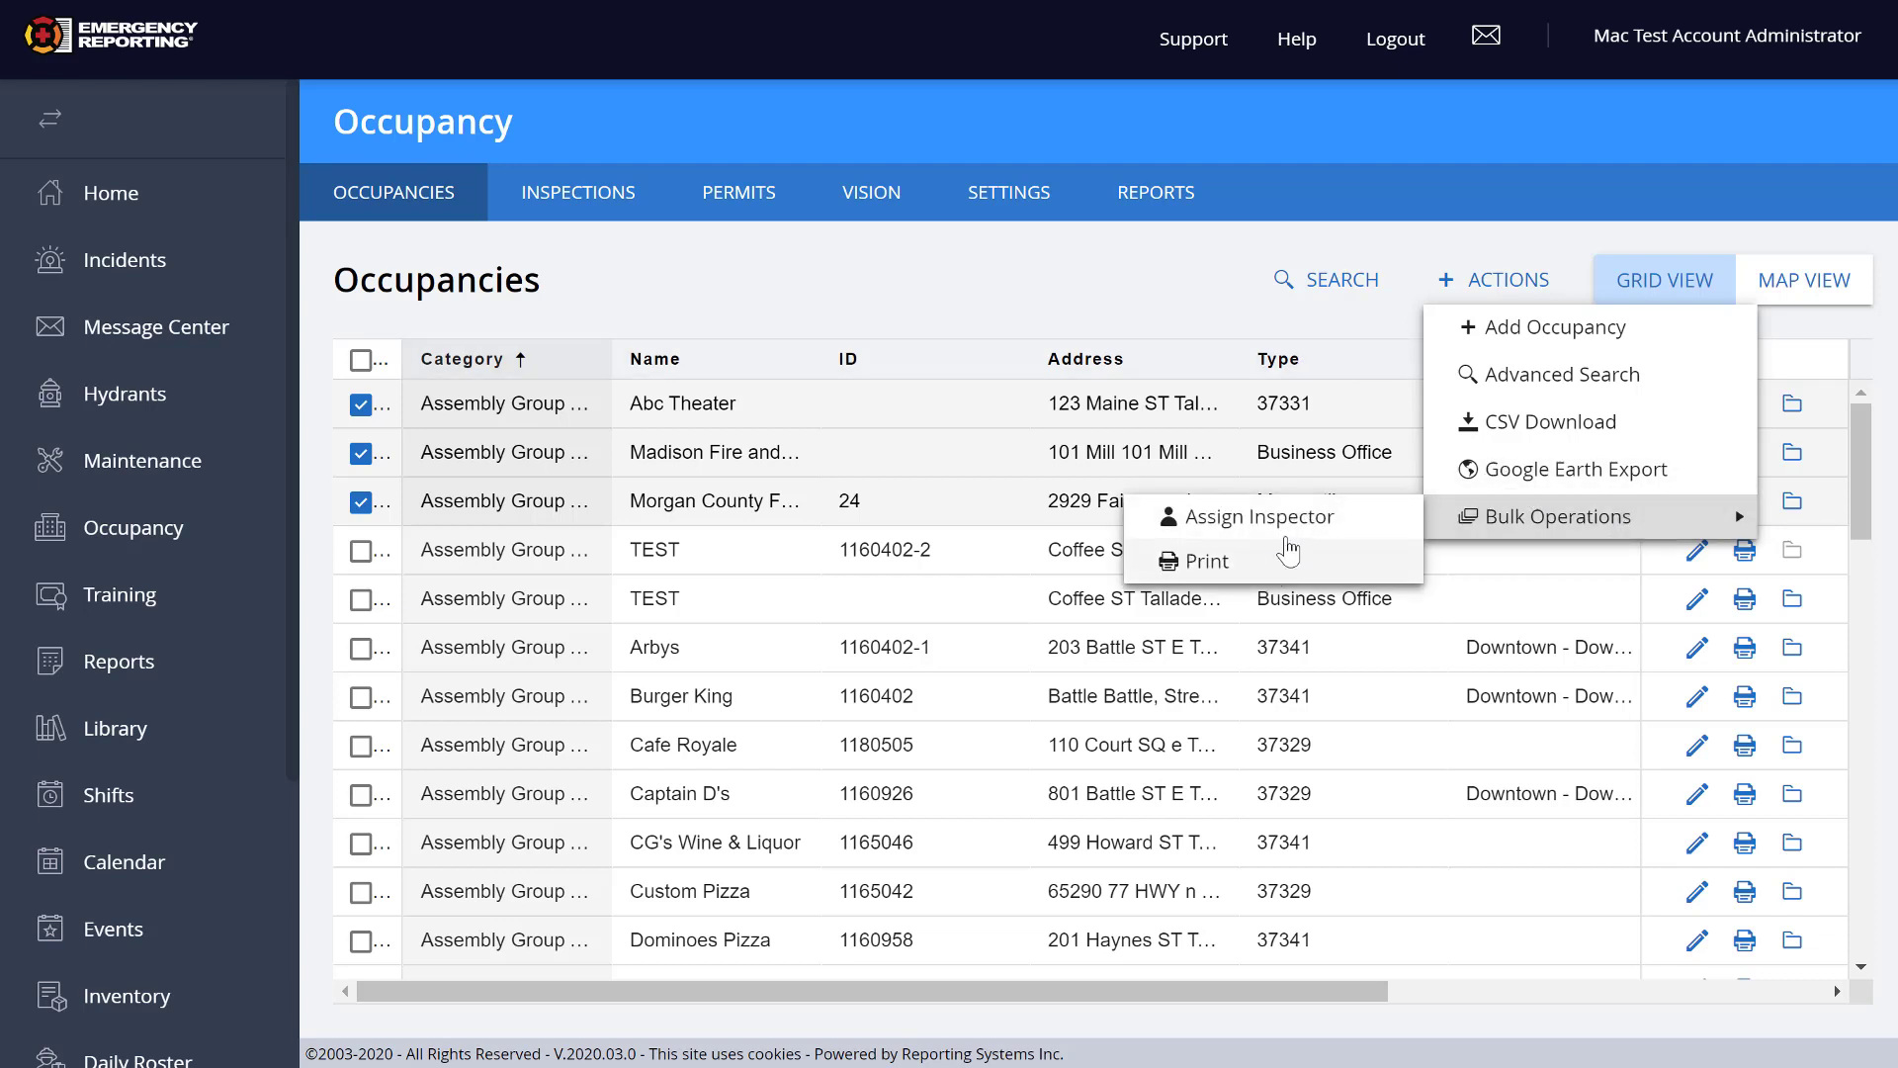
{"action": "left_click", "coordinate": [1281, 523]}
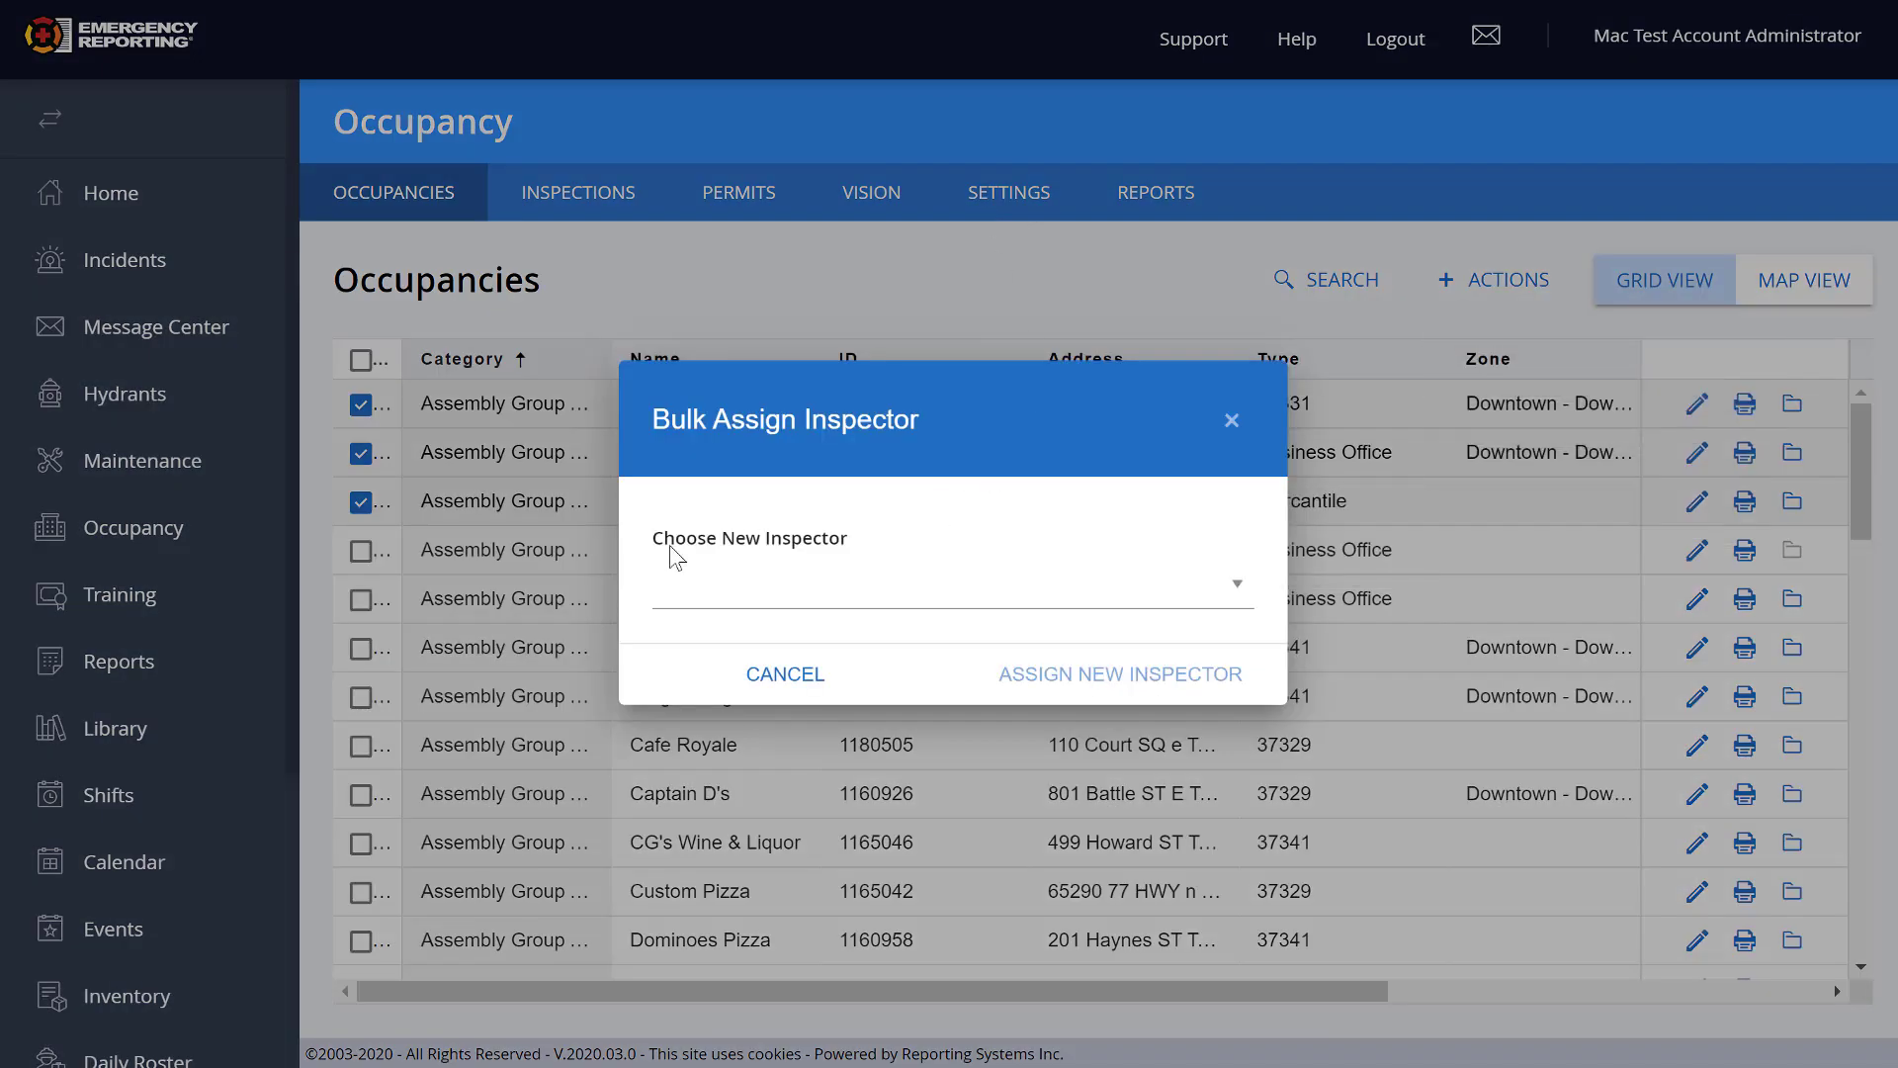
{"action": "left_click", "coordinate": [1226, 584]}
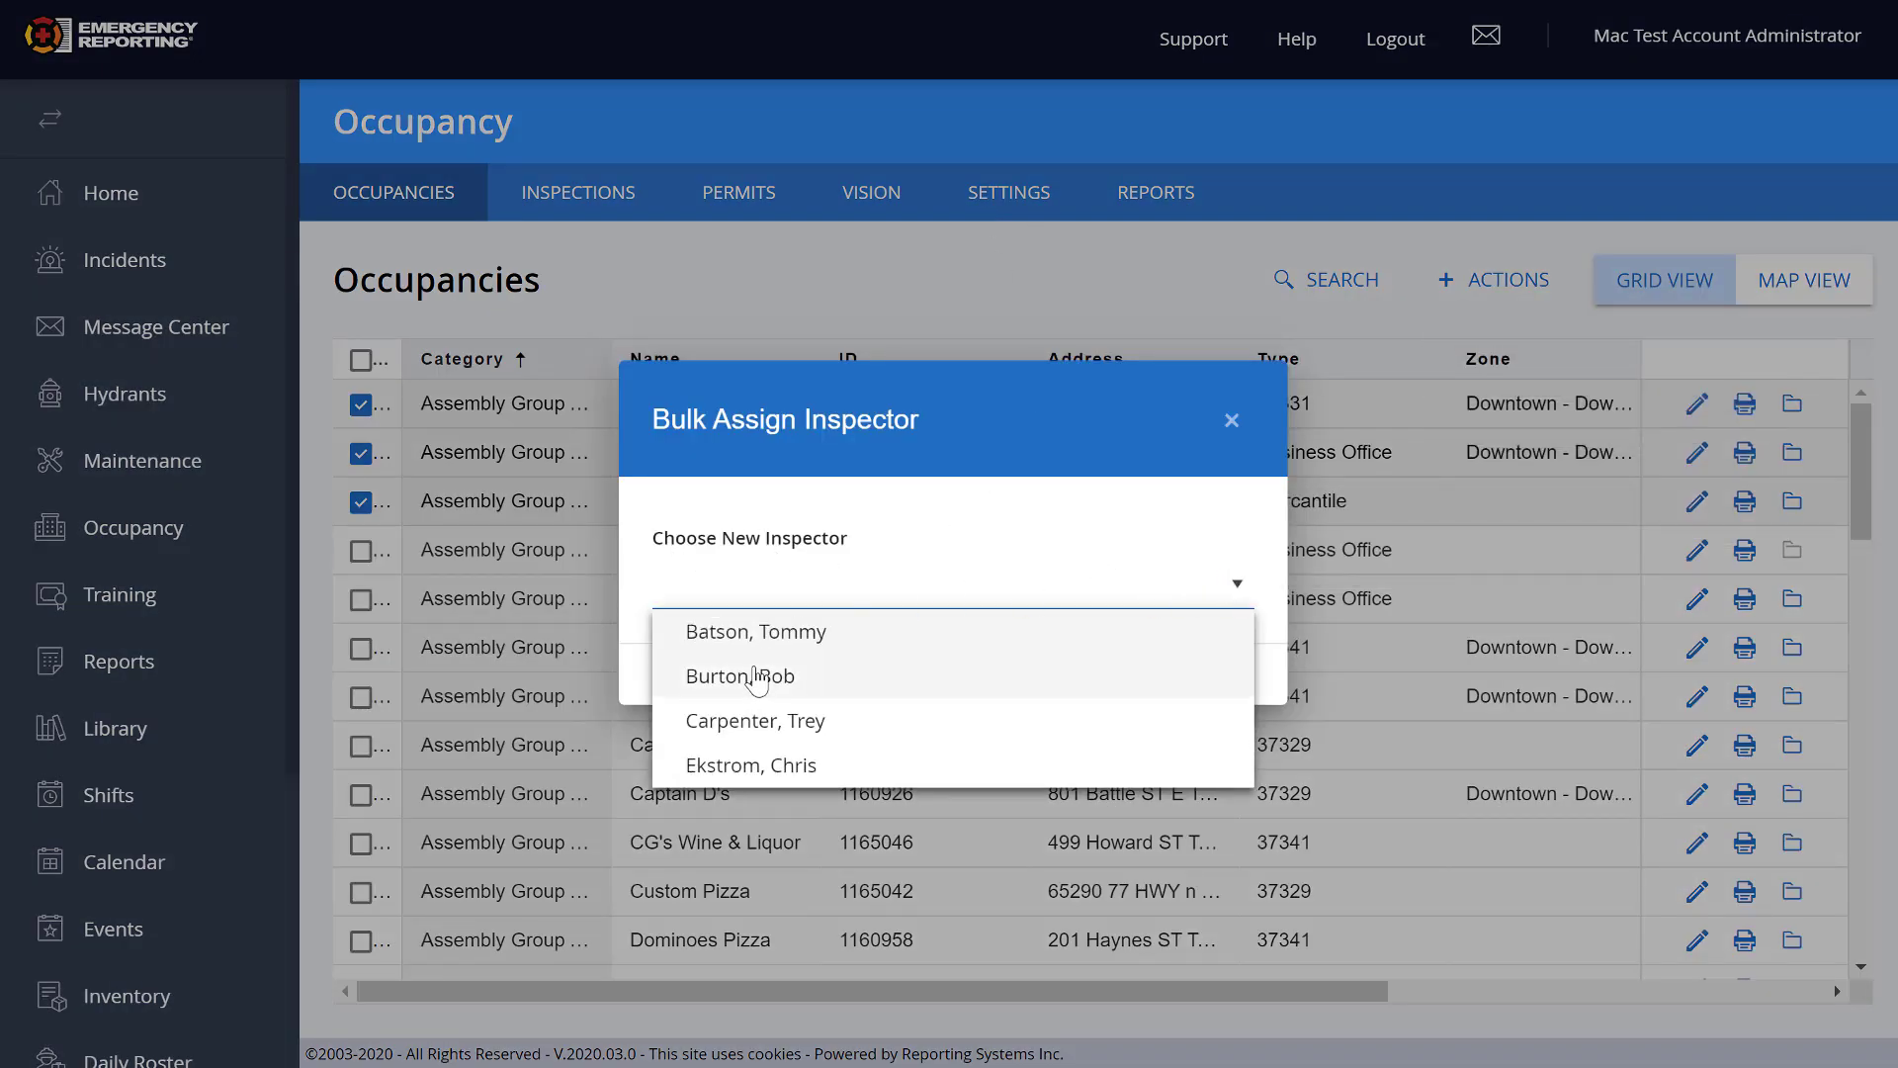
{"action": "left_click", "coordinate": [771, 638]}
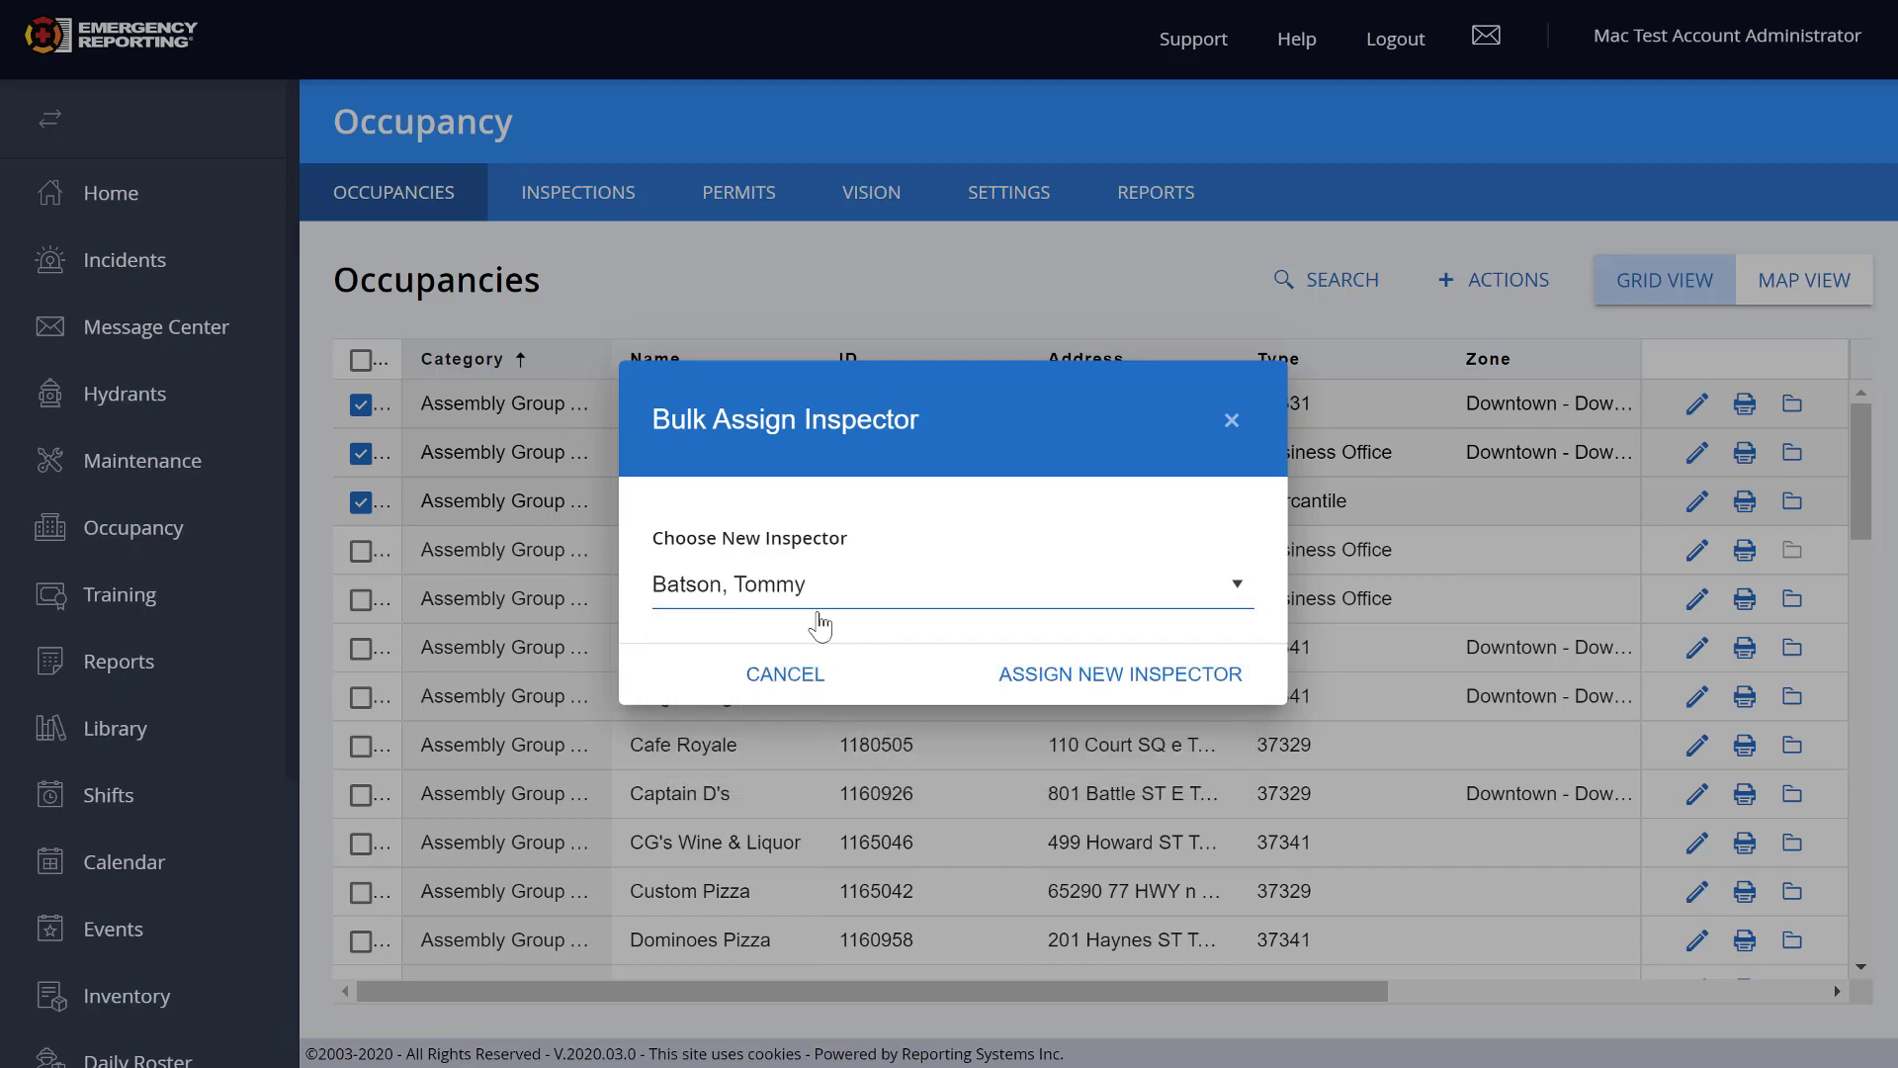
{"action": "left_click", "coordinate": [1118, 665]}
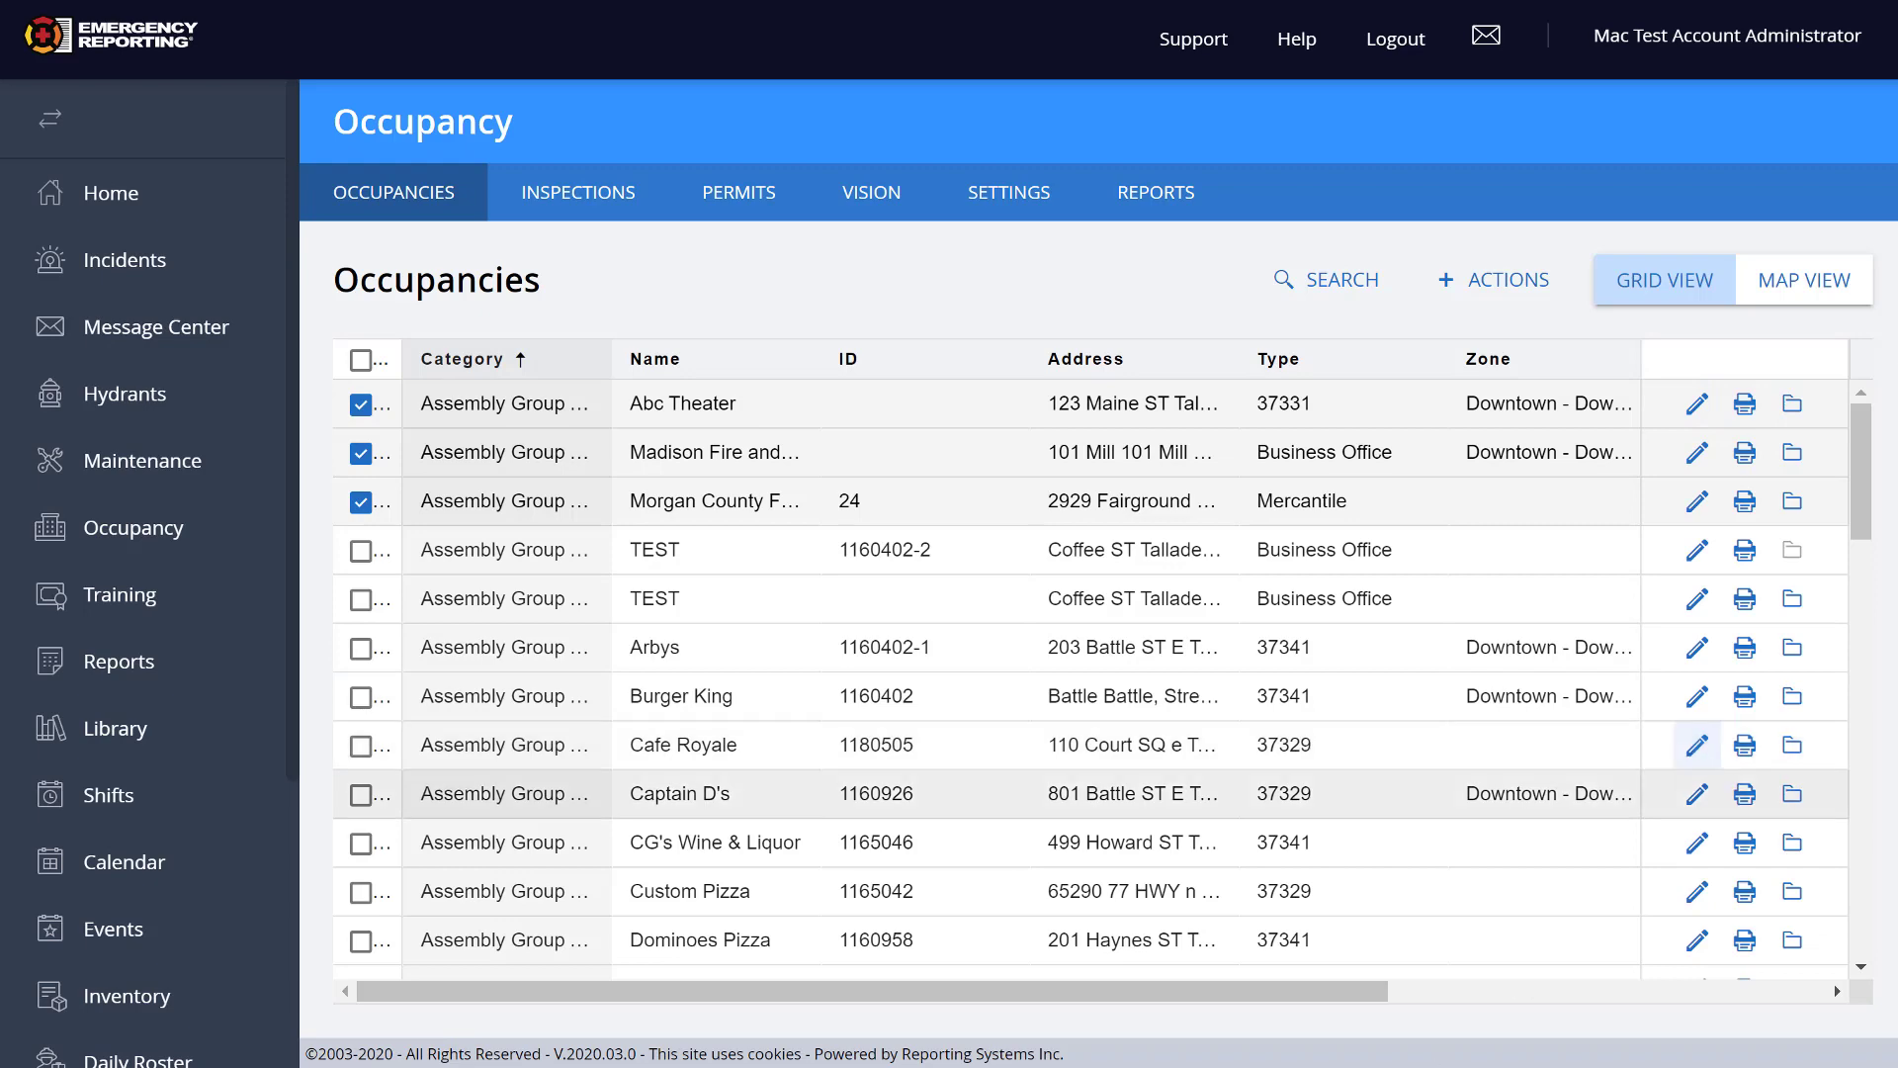
{"action": "left_click_drag", "start_coordinate": [1376, 990], "coordinate": [1716, 1006]}
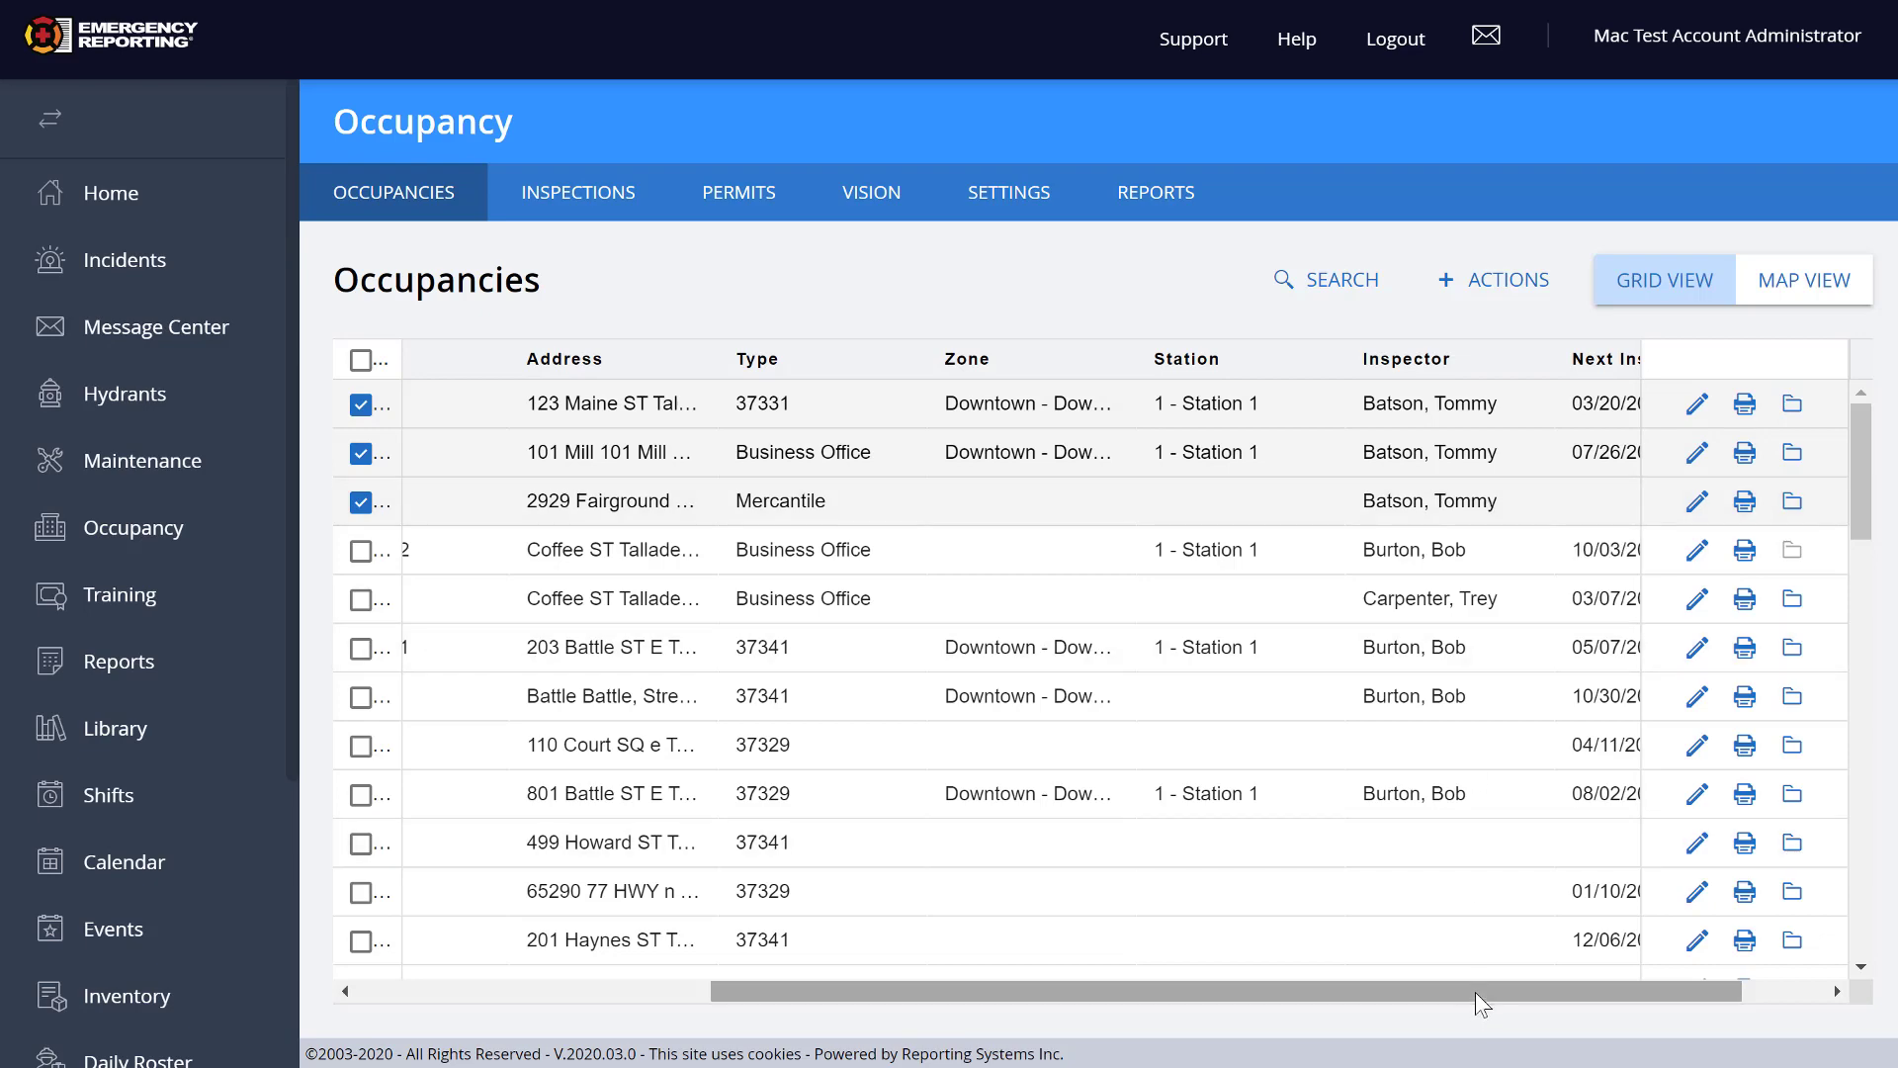
{"action": "left_click_drag", "start_coordinate": [1475, 993], "coordinate": [955, 967]}
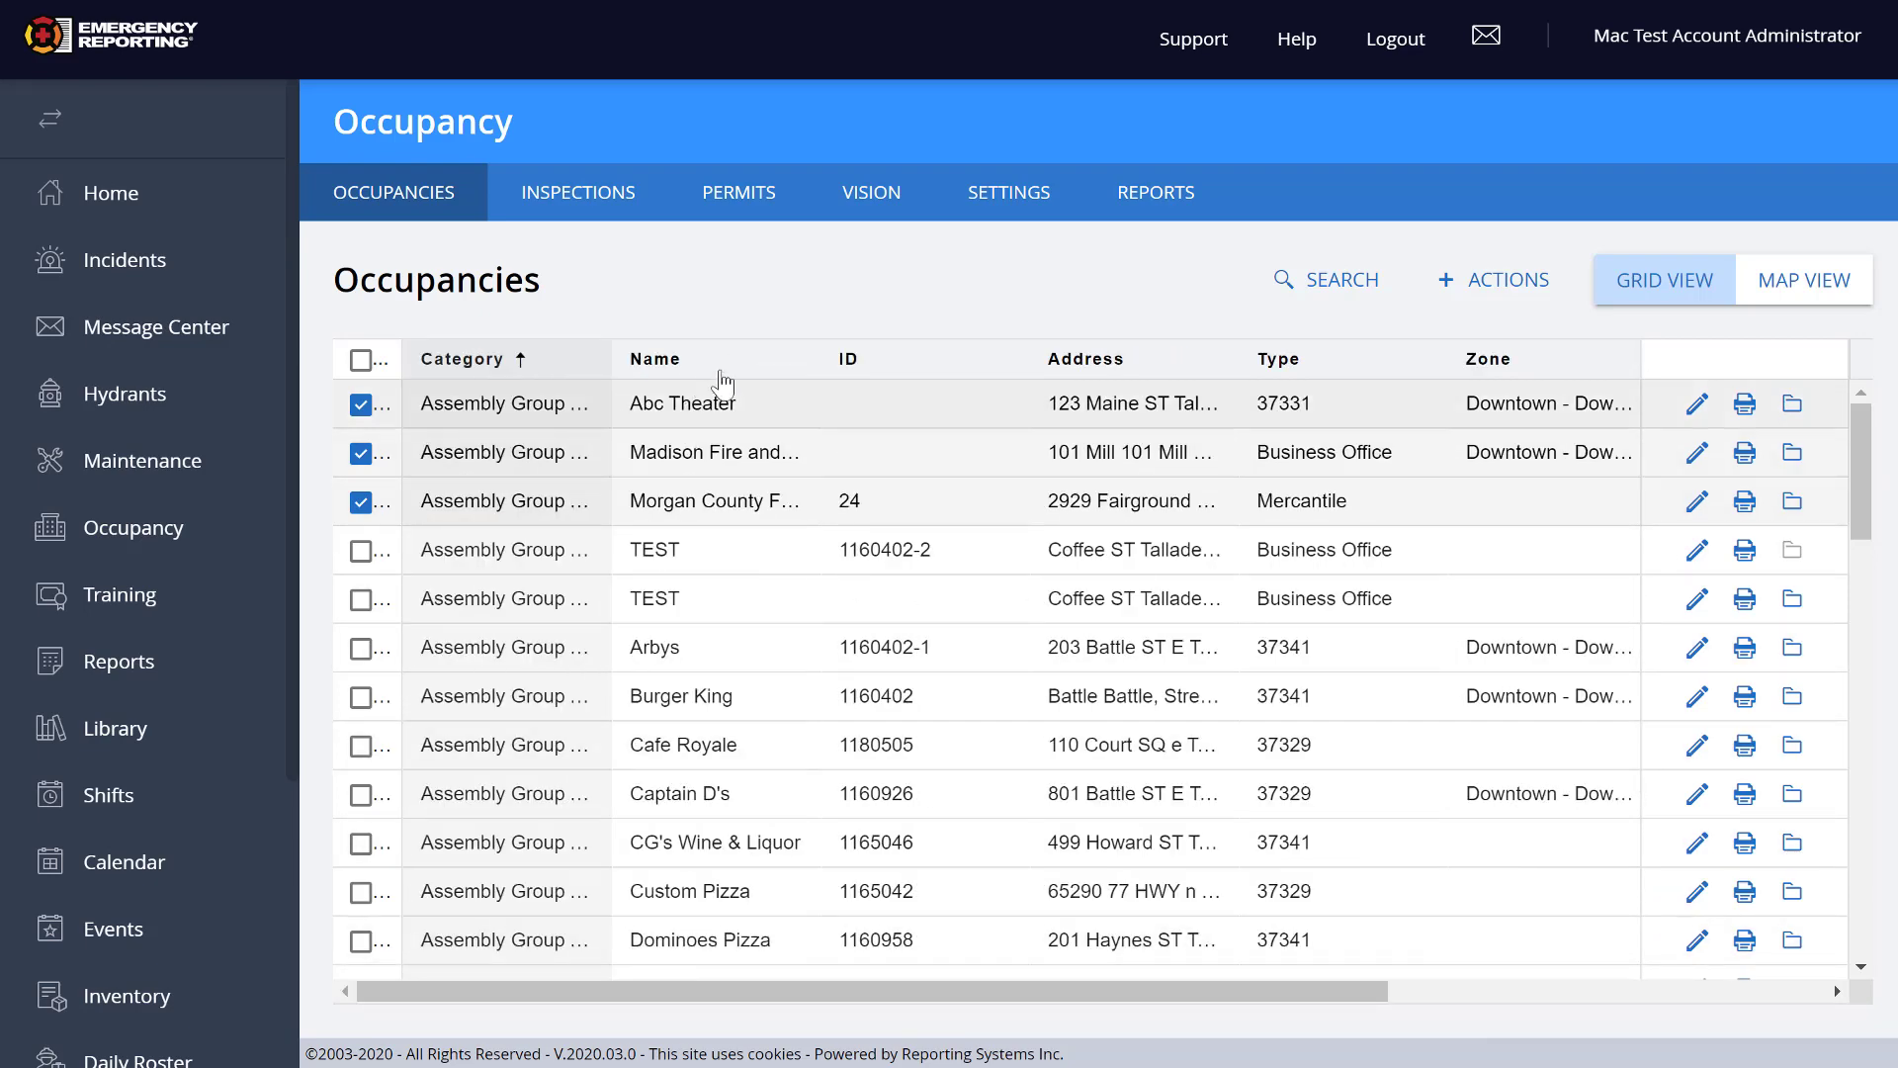
Step: Narrow the Name, ID, Zone and Station columns and sort the occupancies by ID in descending order
{"action": "left_click_drag", "start_coordinate": [819, 357], "coordinate": [709, 357]}
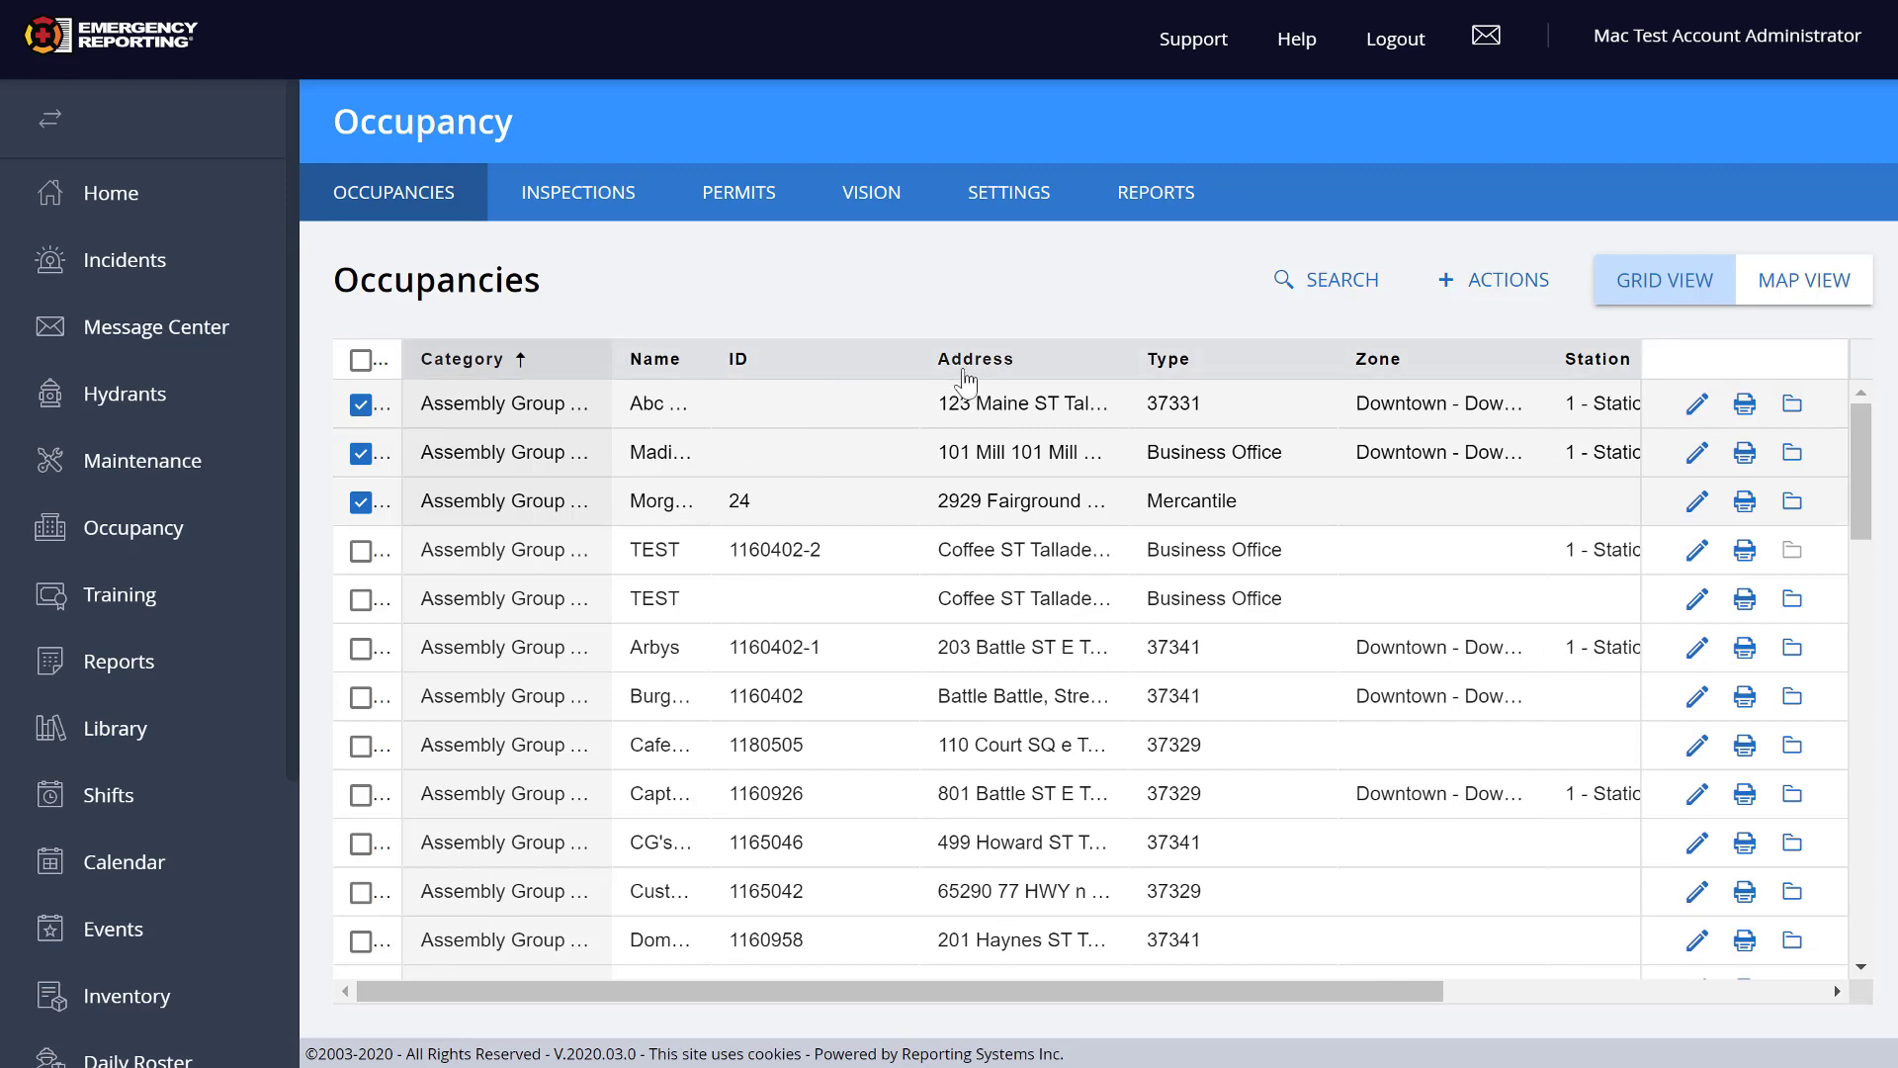
{"action": "left_click", "coordinate": [918, 367]}
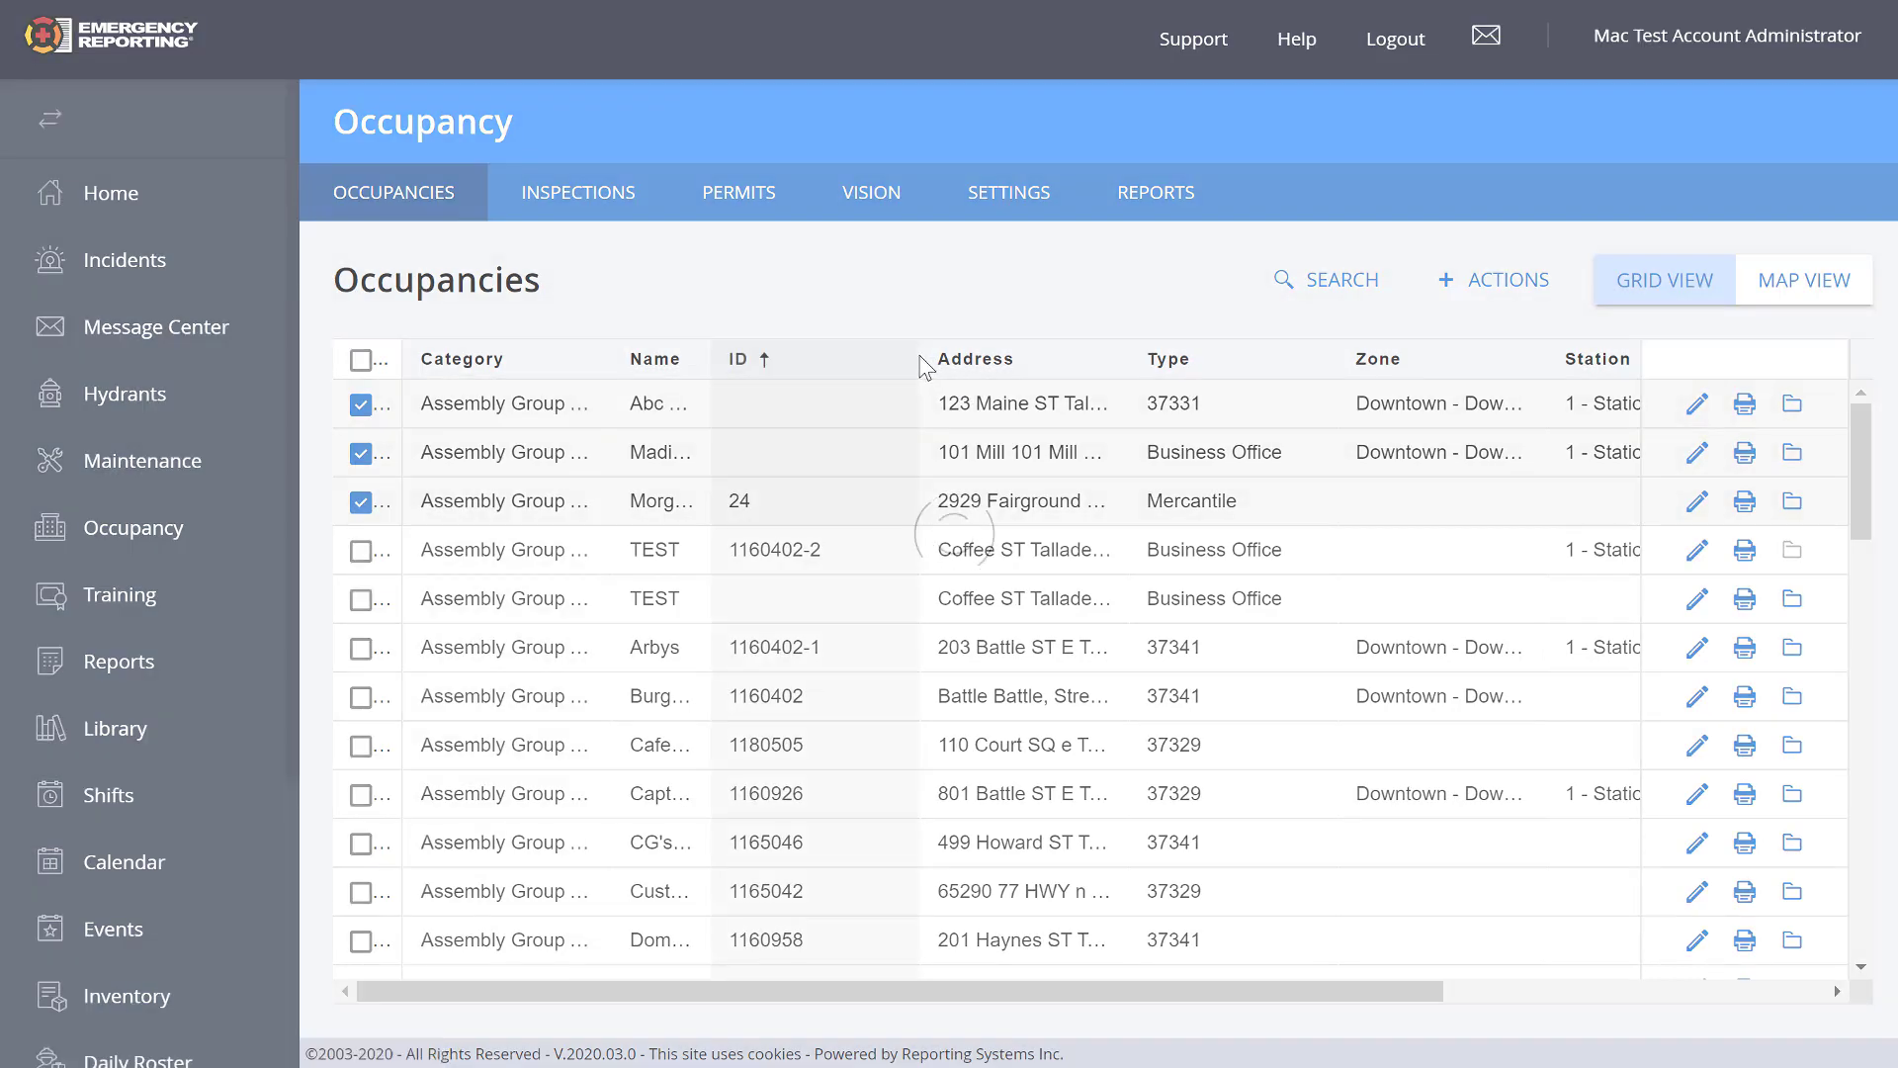
{"action": "left_click_drag", "start_coordinate": [924, 358], "coordinate": [808, 358]}
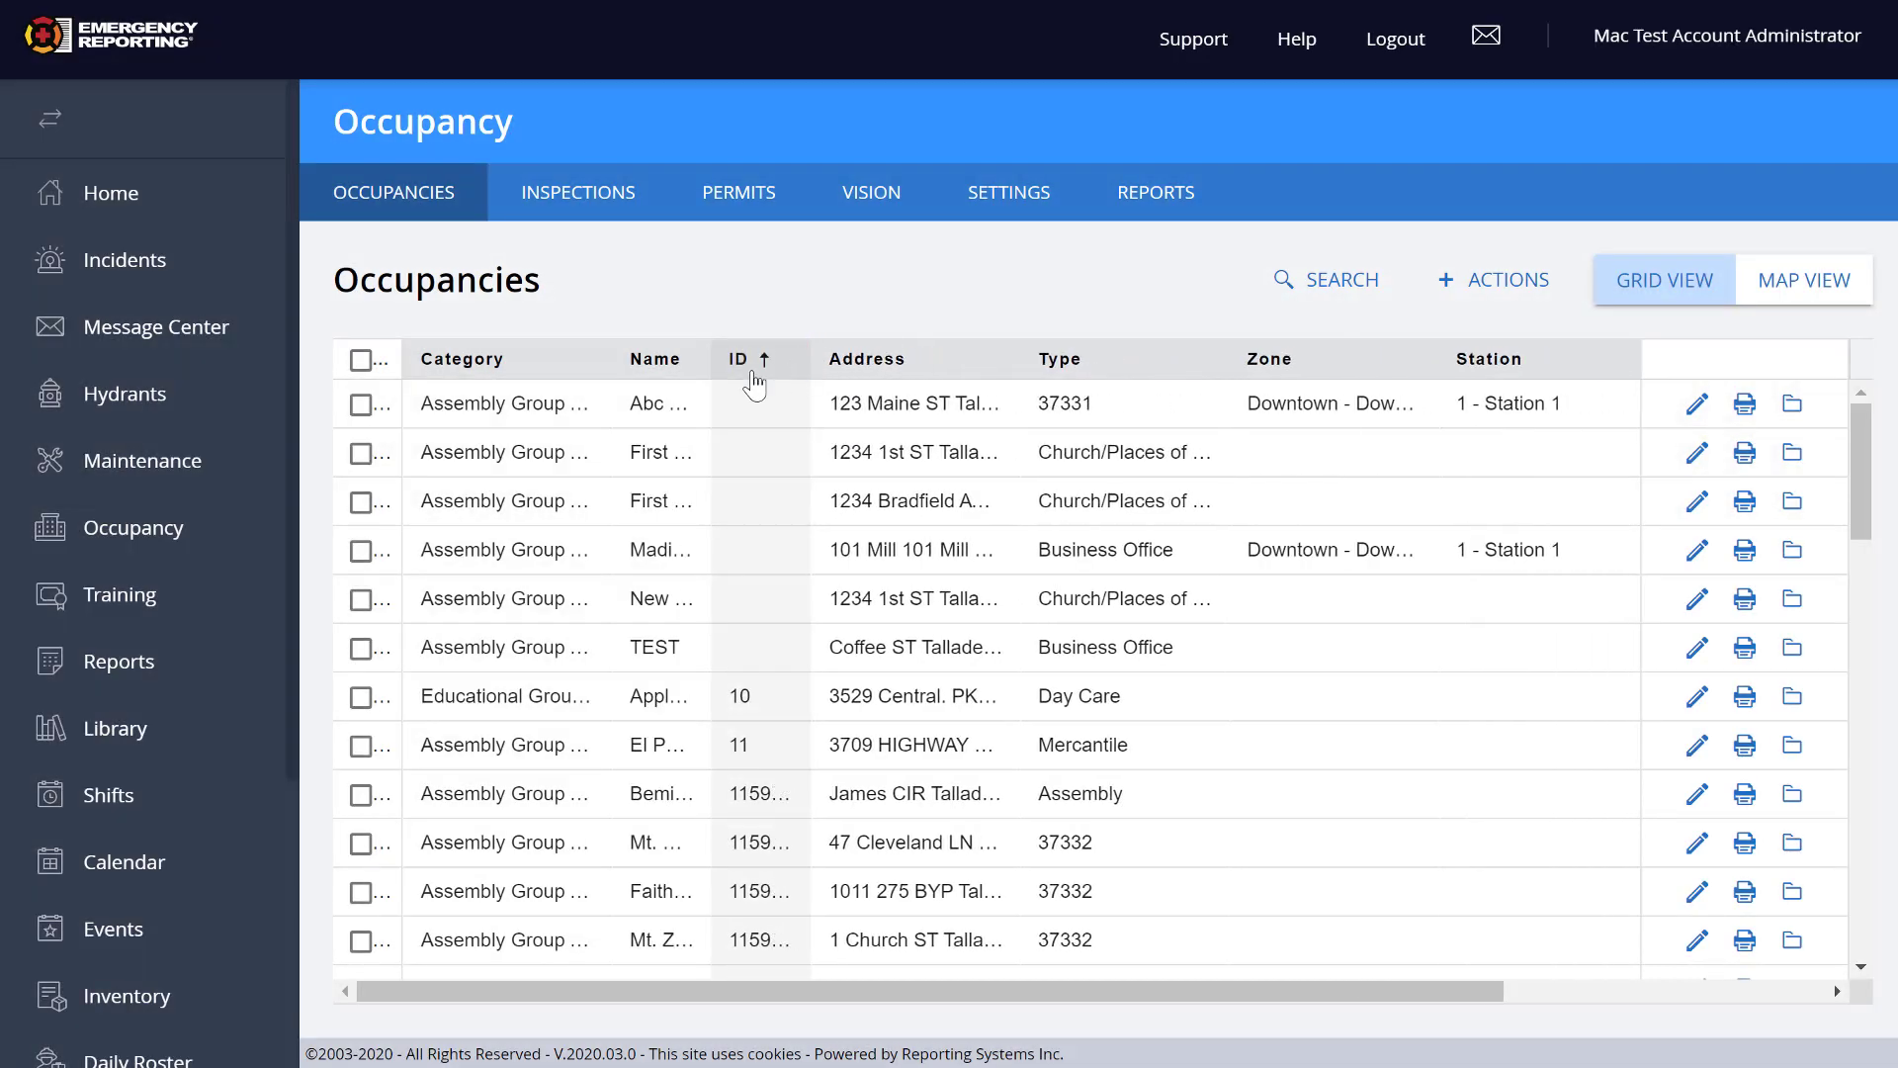
{"action": "left_click", "coordinate": [761, 374]}
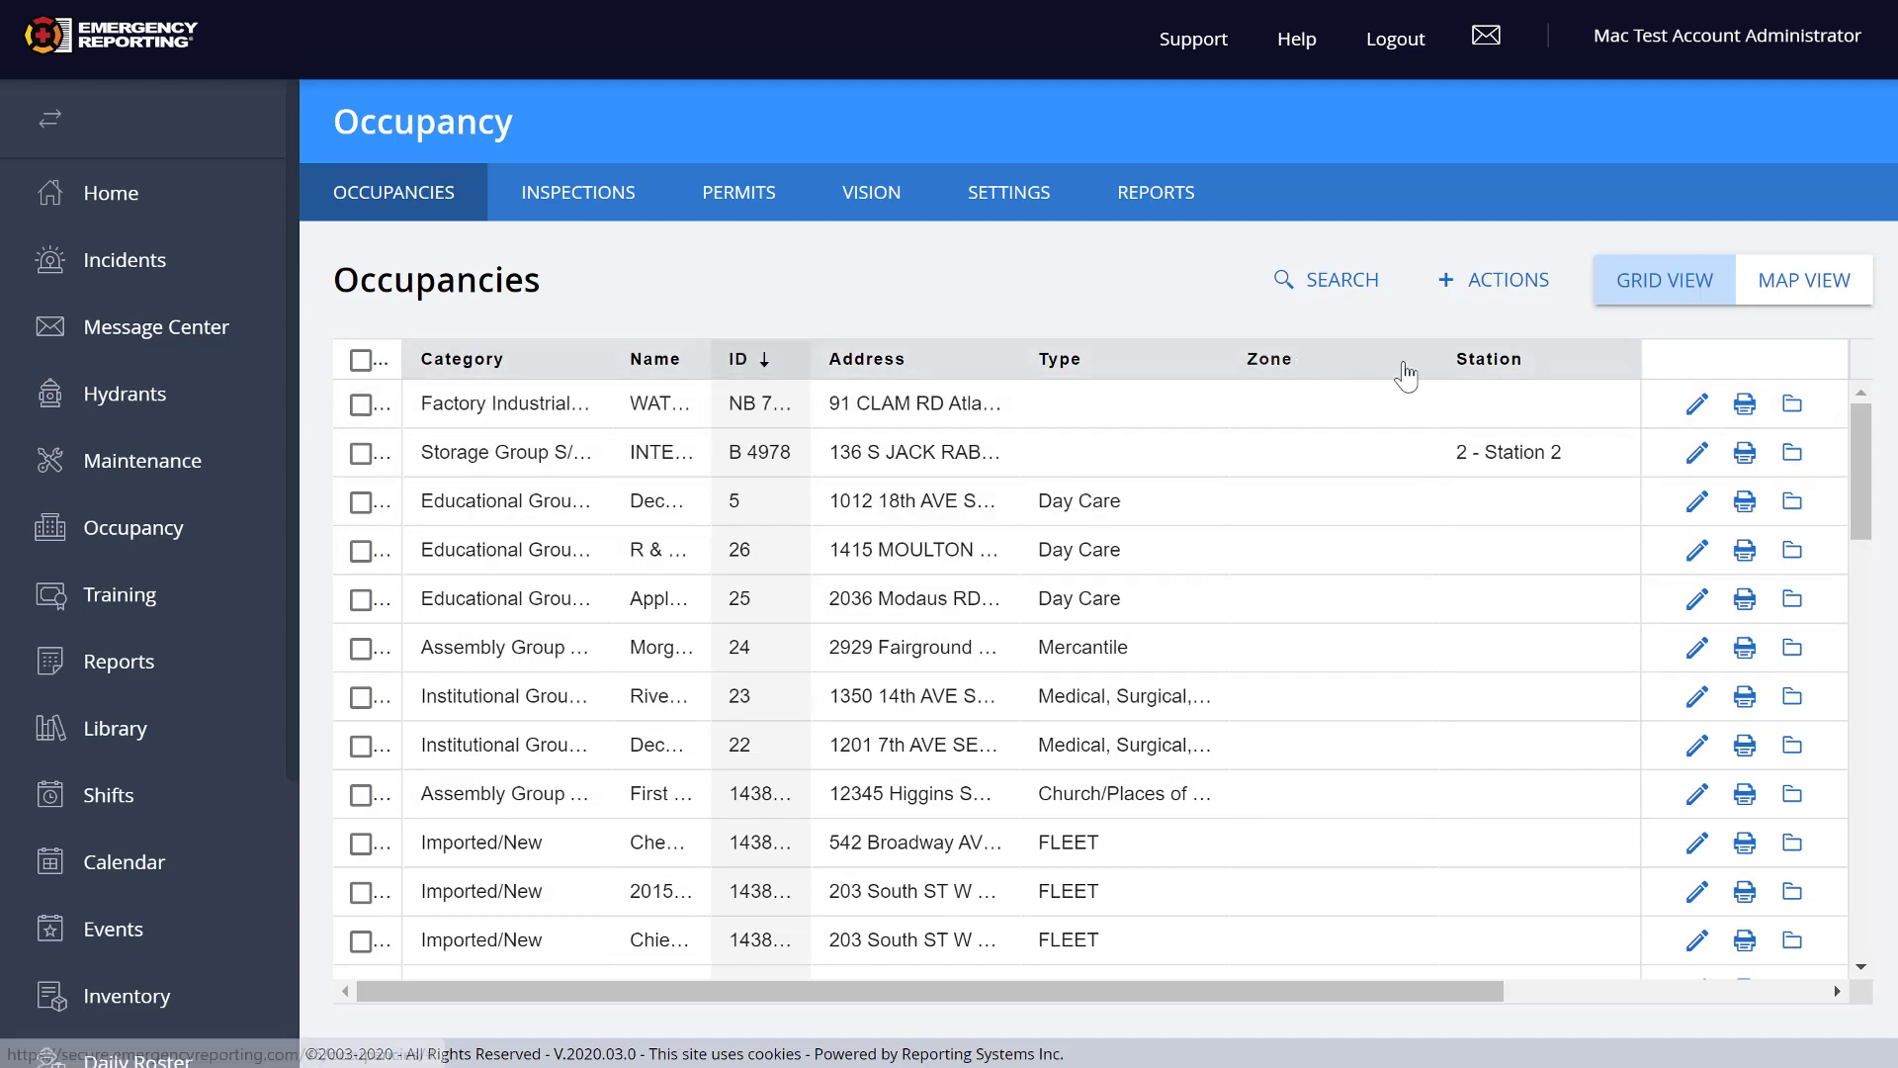
{"action": "left_click_drag", "start_coordinate": [1436, 358], "coordinate": [1322, 362]}
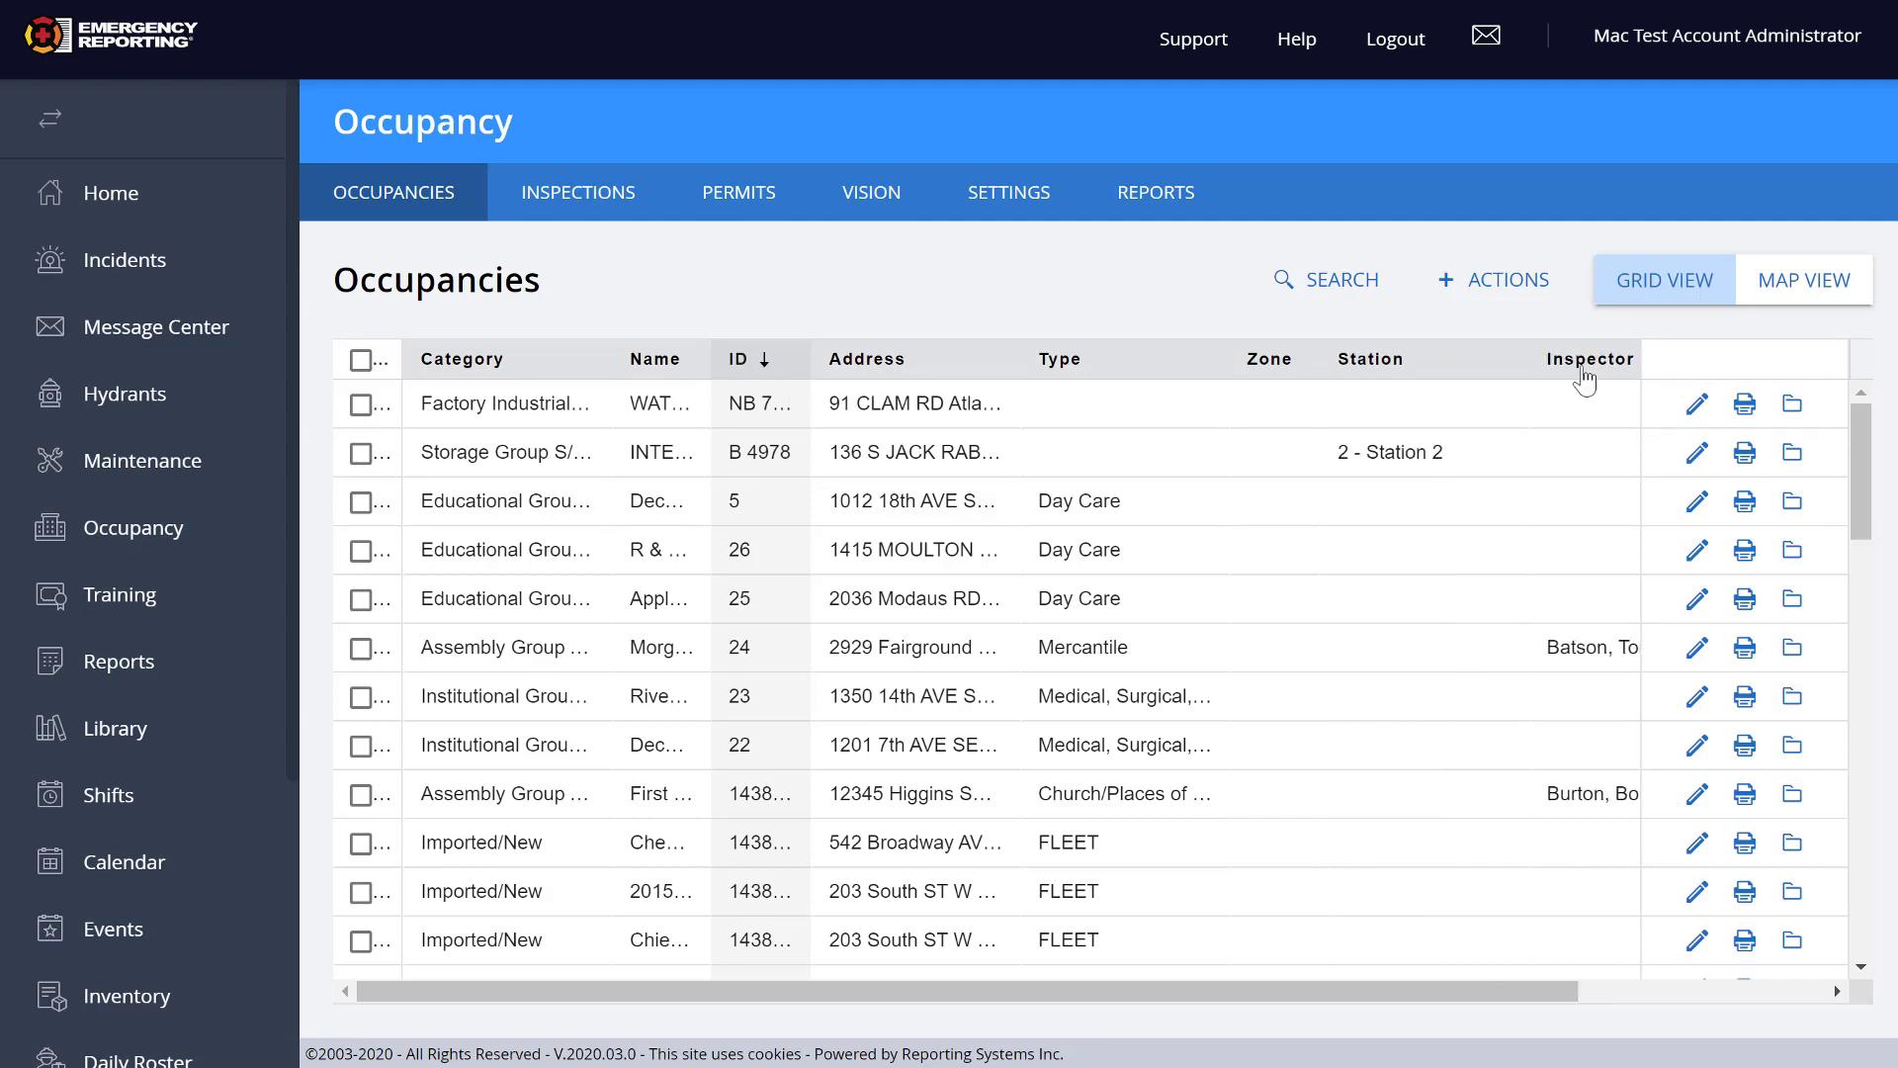
{"action": "left_click_drag", "start_coordinate": [1523, 374], "coordinate": [1423, 374]}
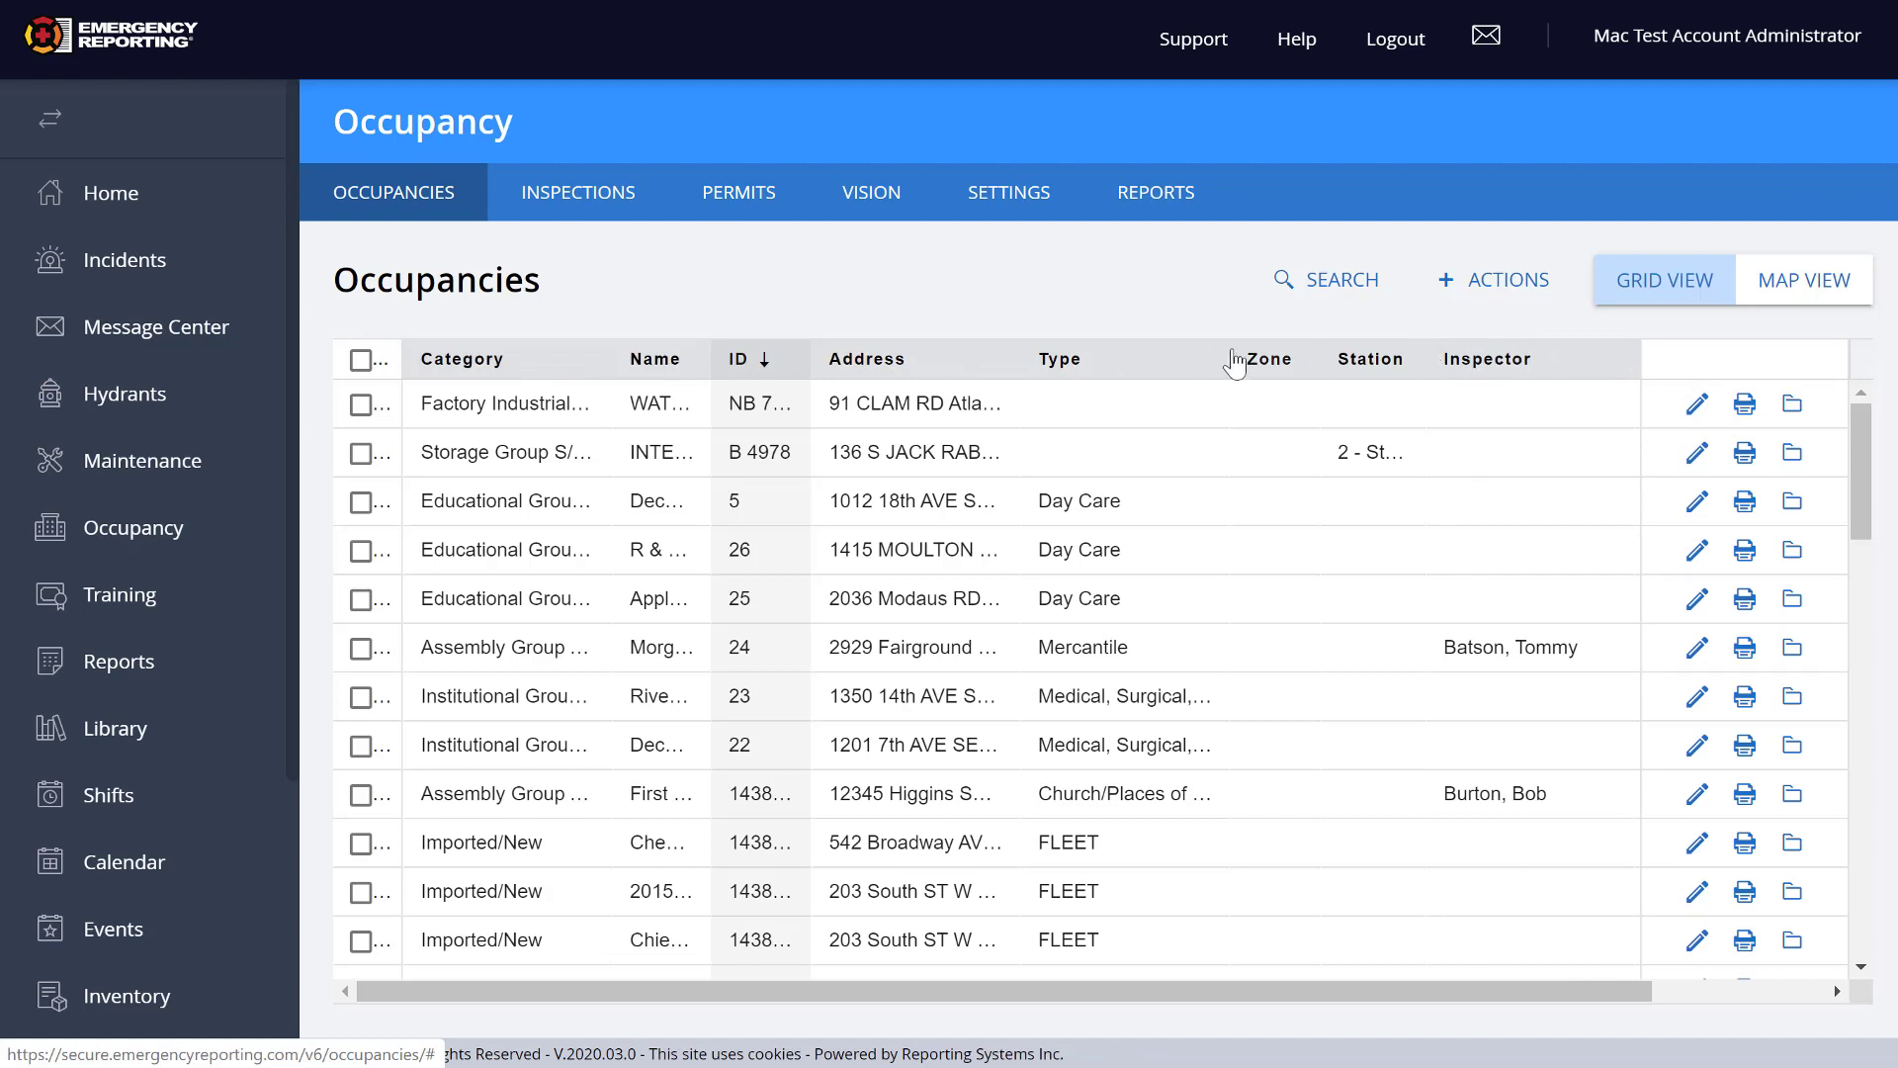
Step: Review the bulk print options for occupancies, trying All Sections, and close them without creating a print page
{"action": "left_click", "coordinate": [1488, 285]}
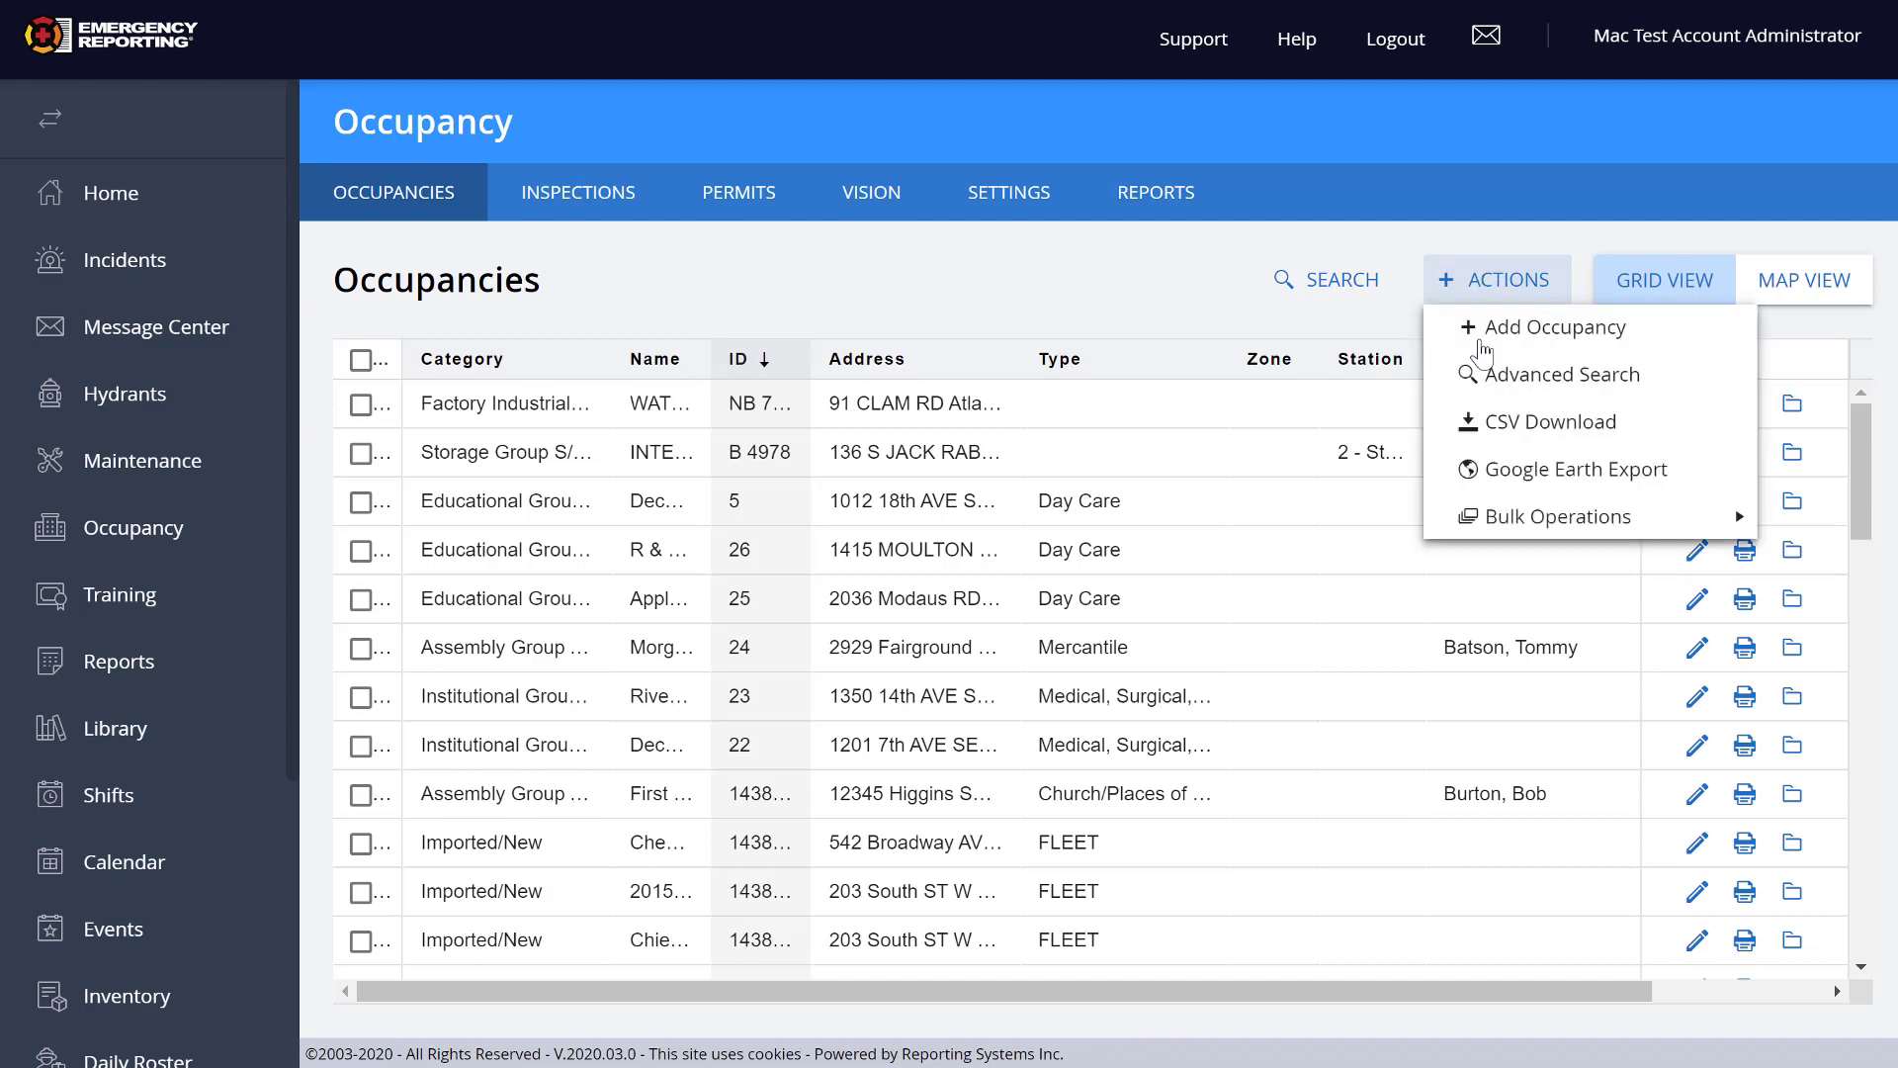
{"action": "mouse_move", "coordinate": [1520, 537]}
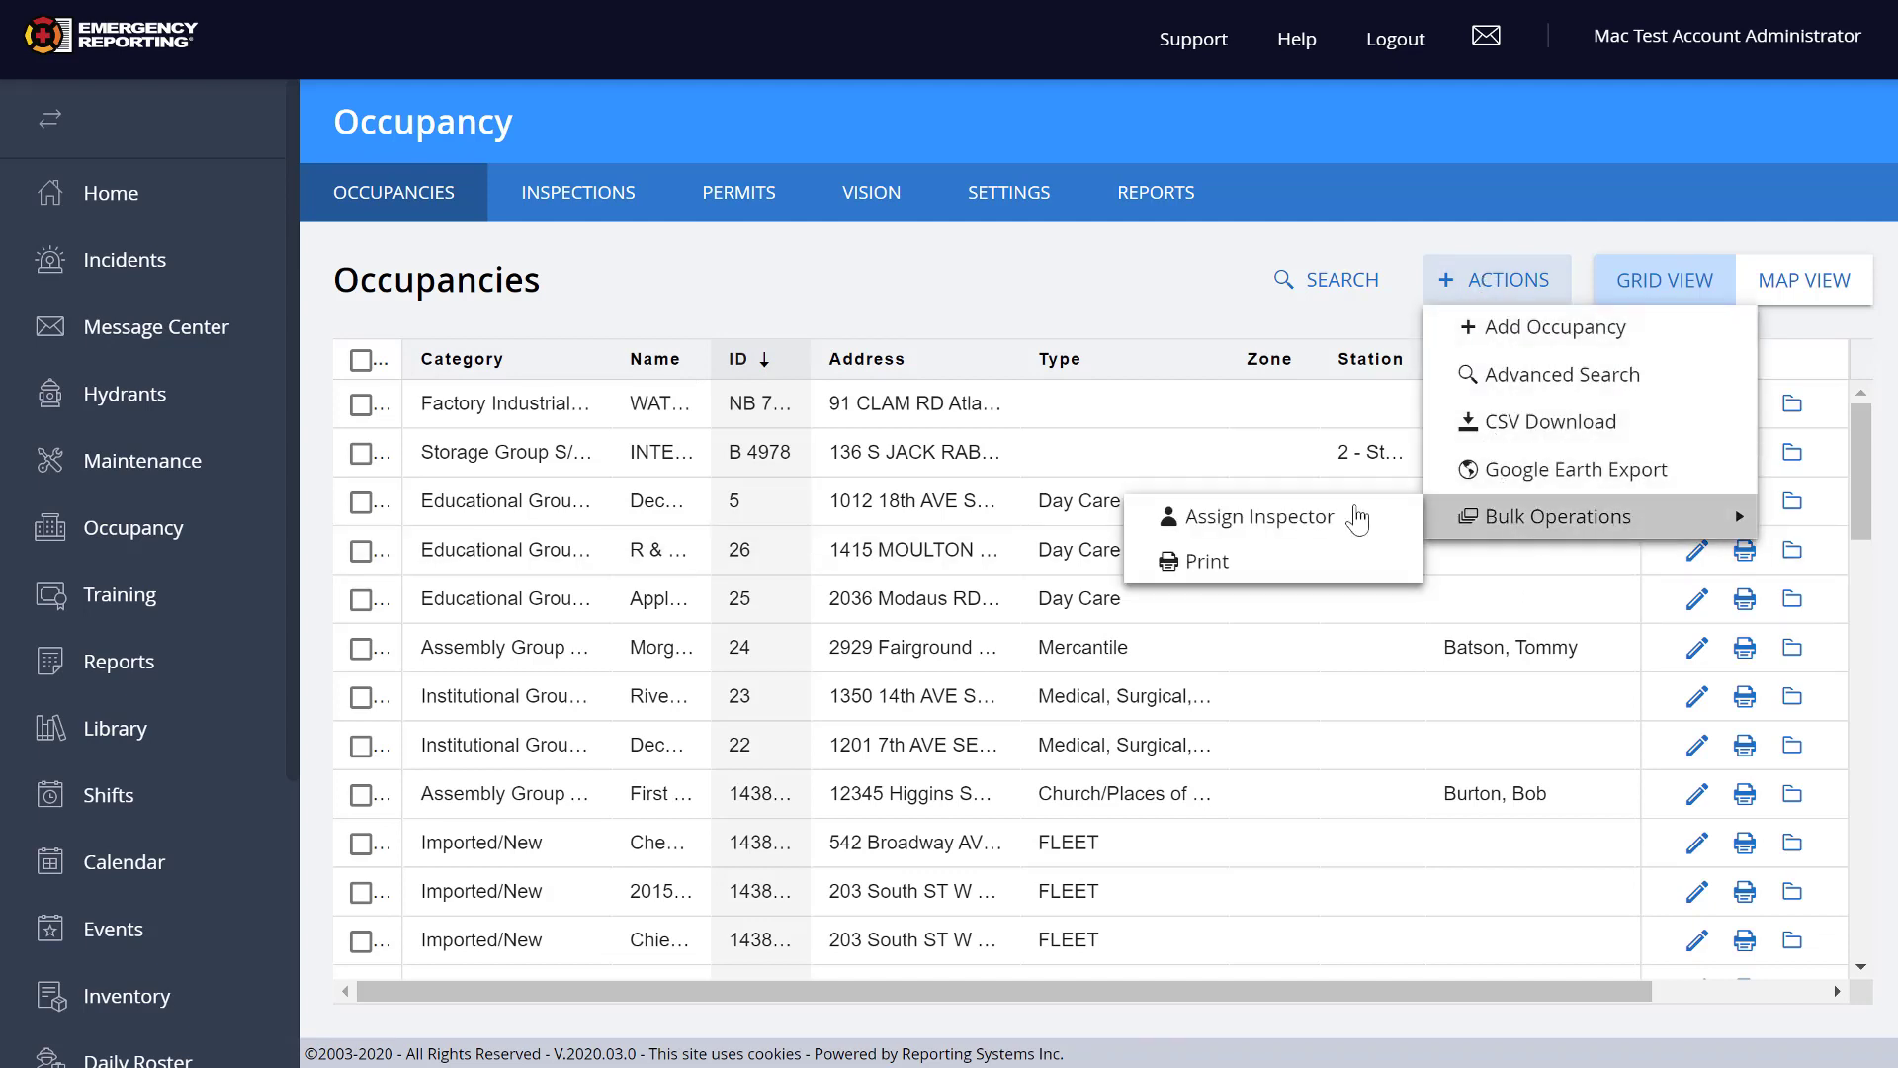
{"action": "left_click", "coordinate": [1225, 560]}
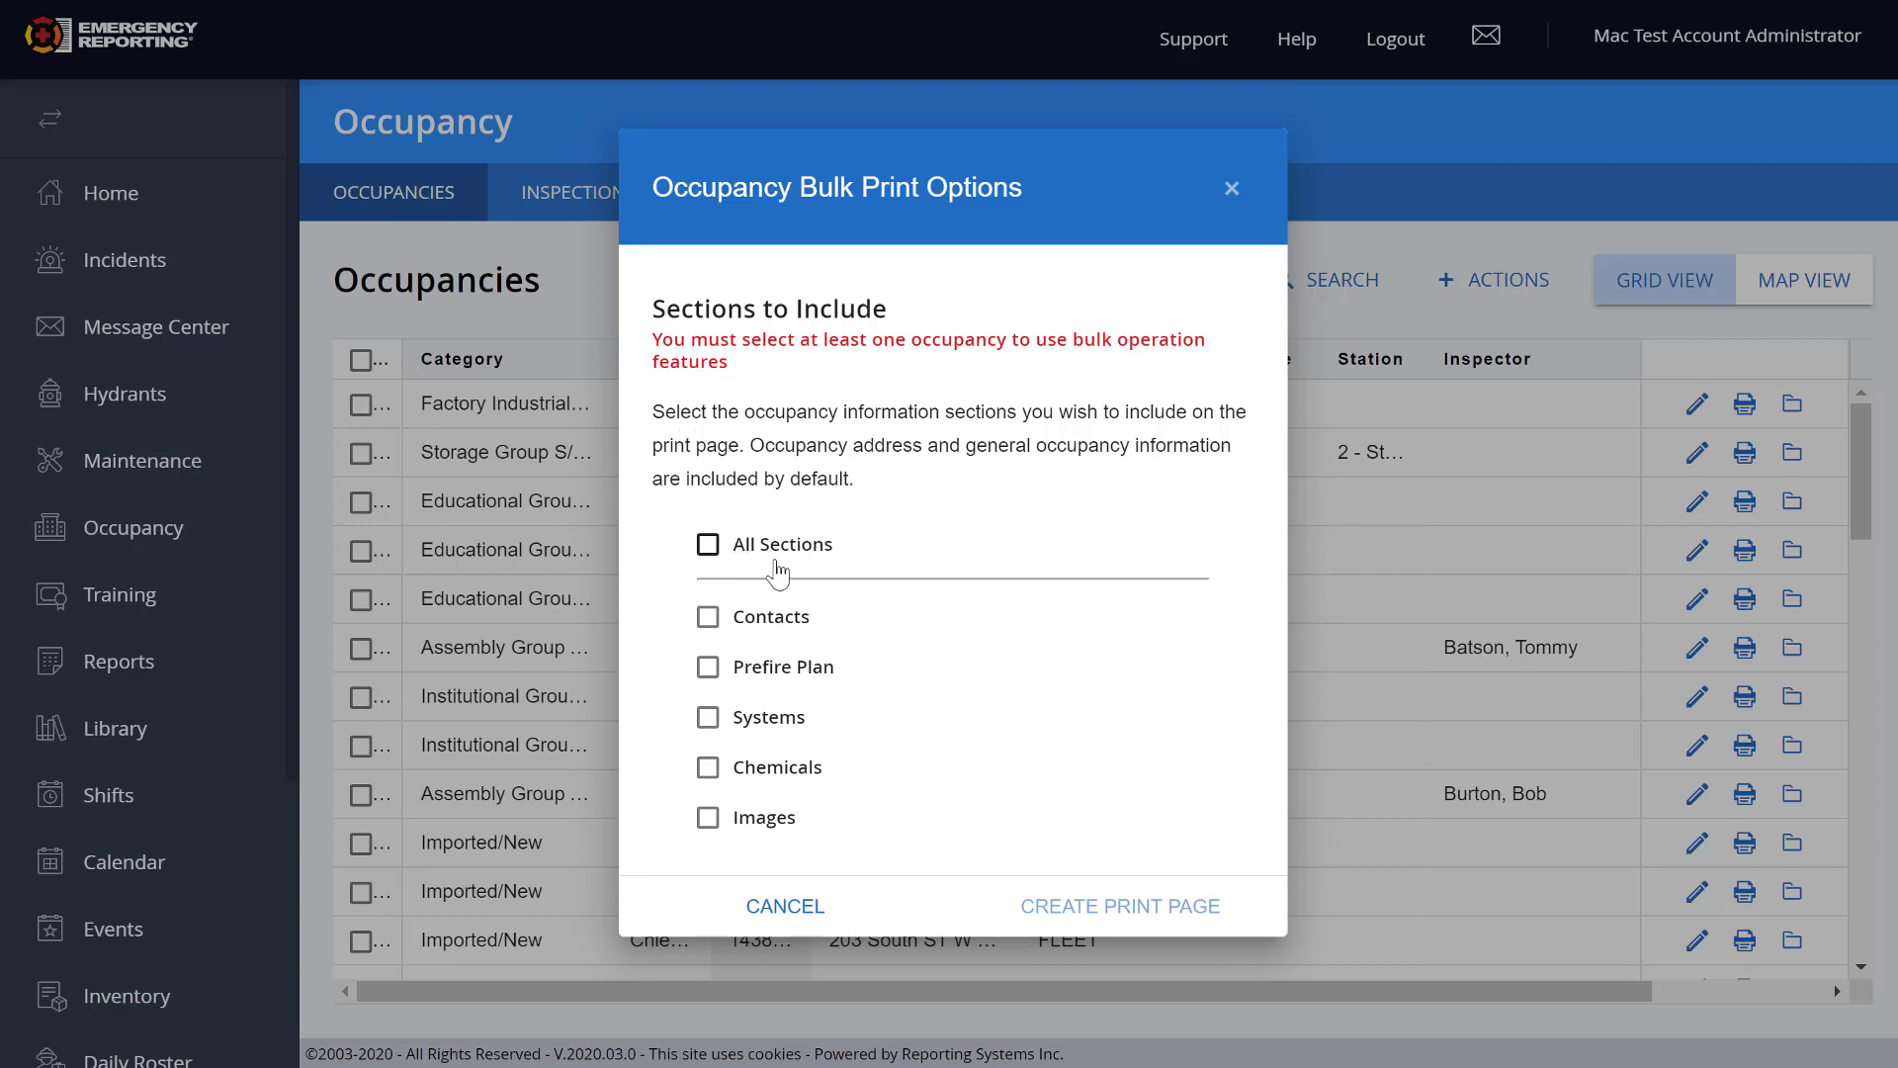
{"action": "left_click", "coordinate": [711, 553]}
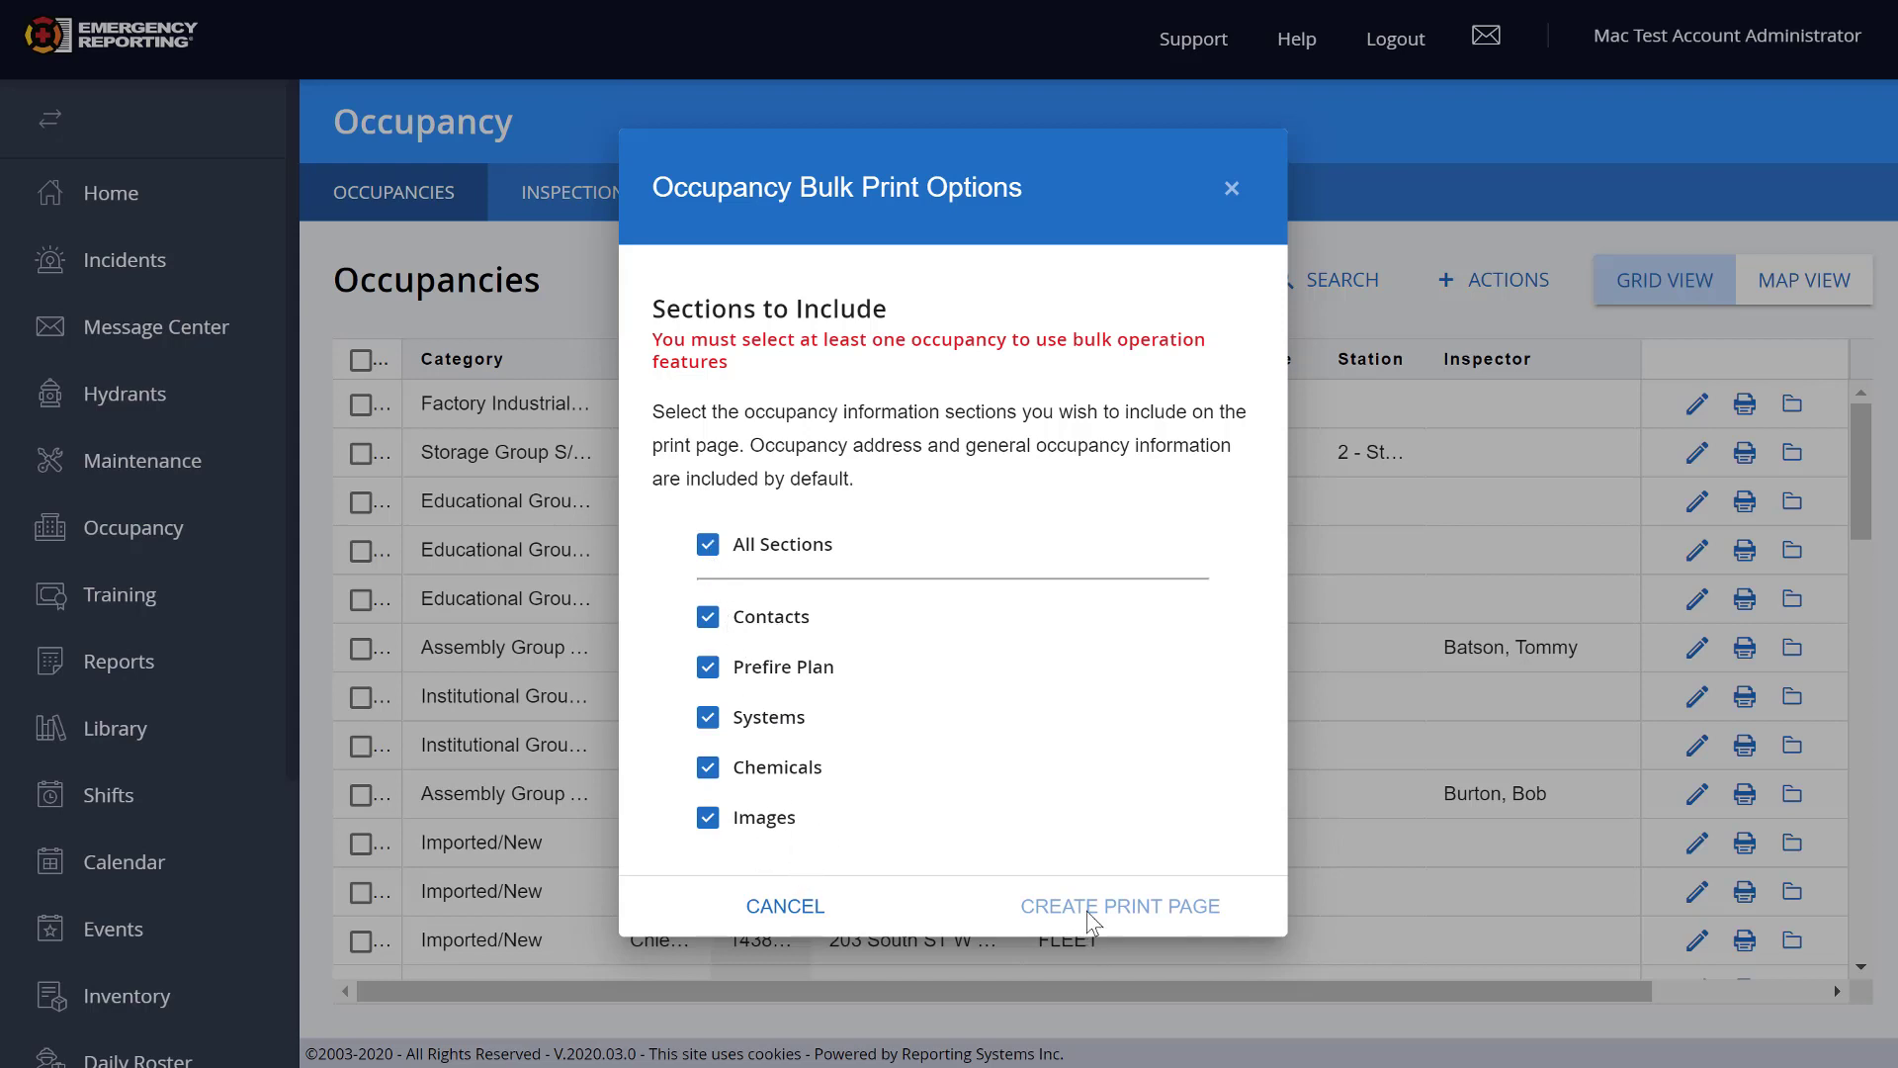
{"action": "left_click", "coordinate": [1231, 190]}
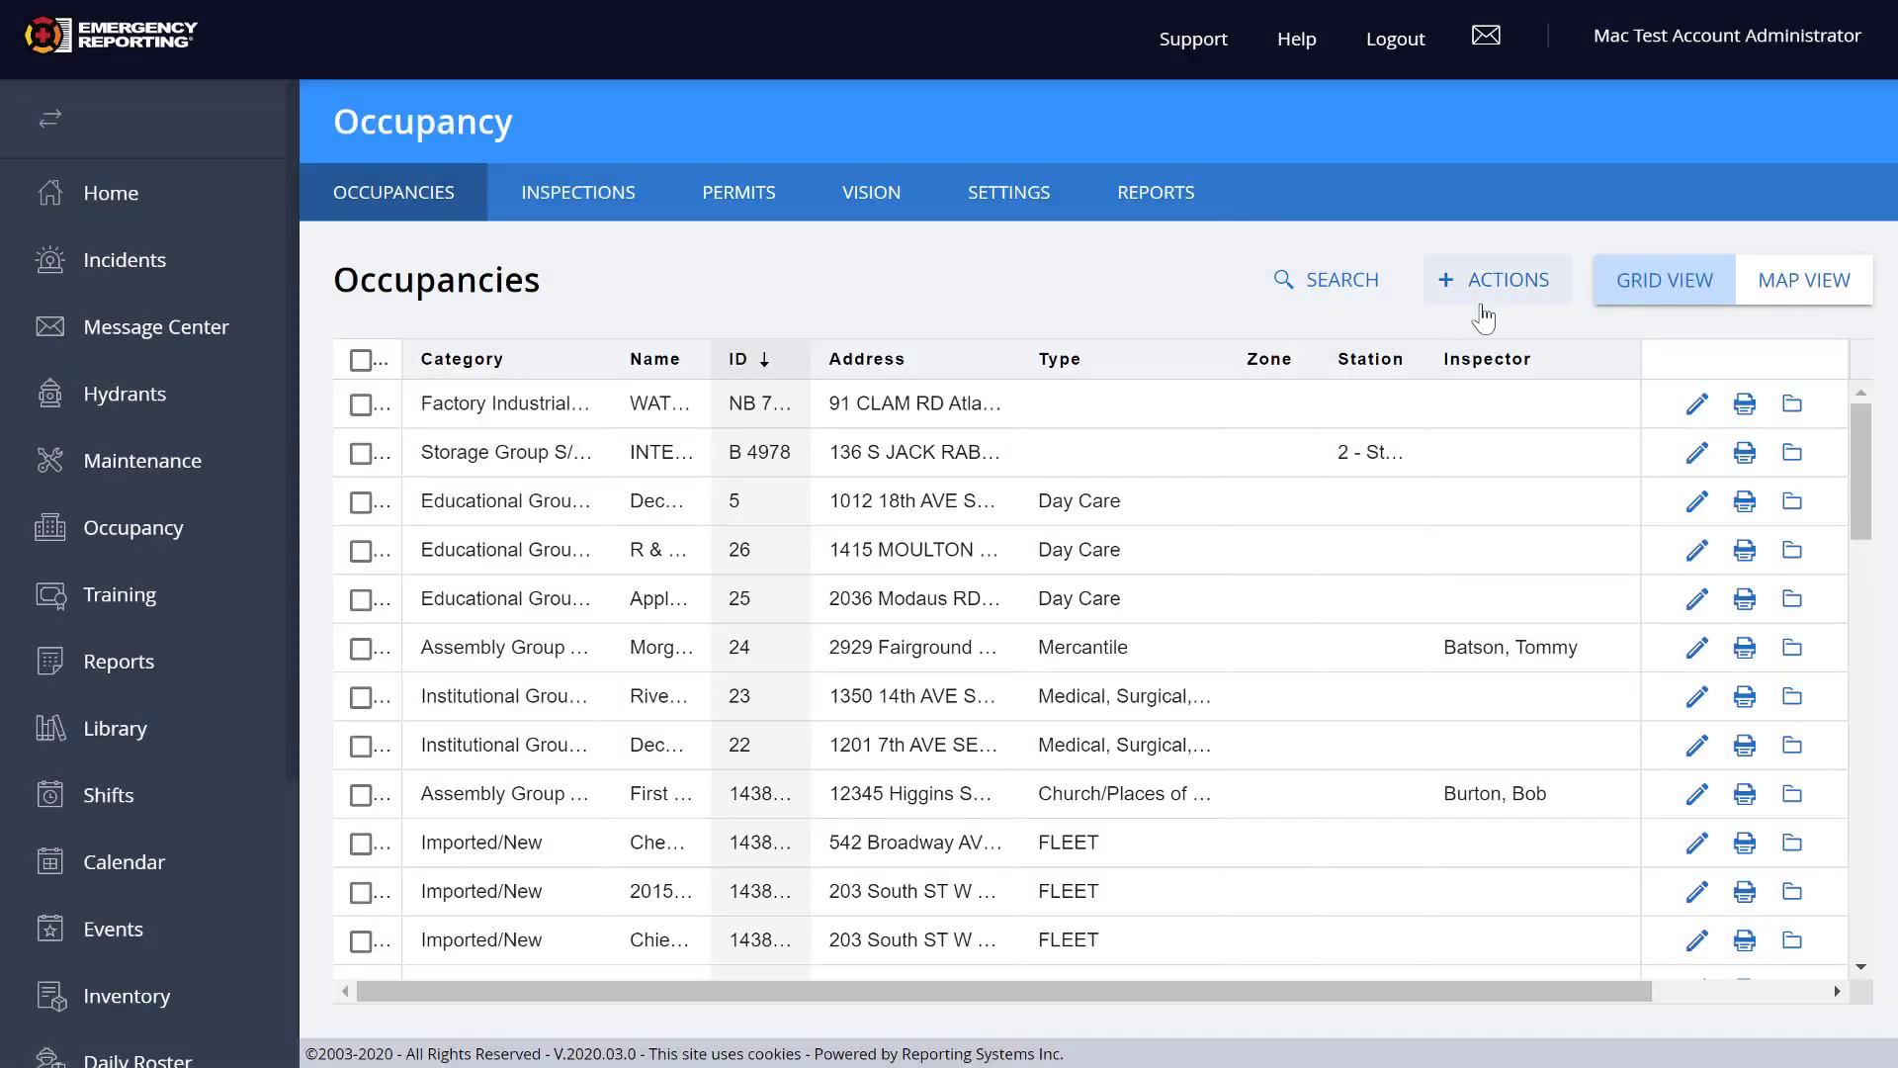
Step: View the occupancies on the satellite map around W Battle St, inspect the spot in Street View and return to the map
{"action": "left_click", "coordinate": [1790, 287]}
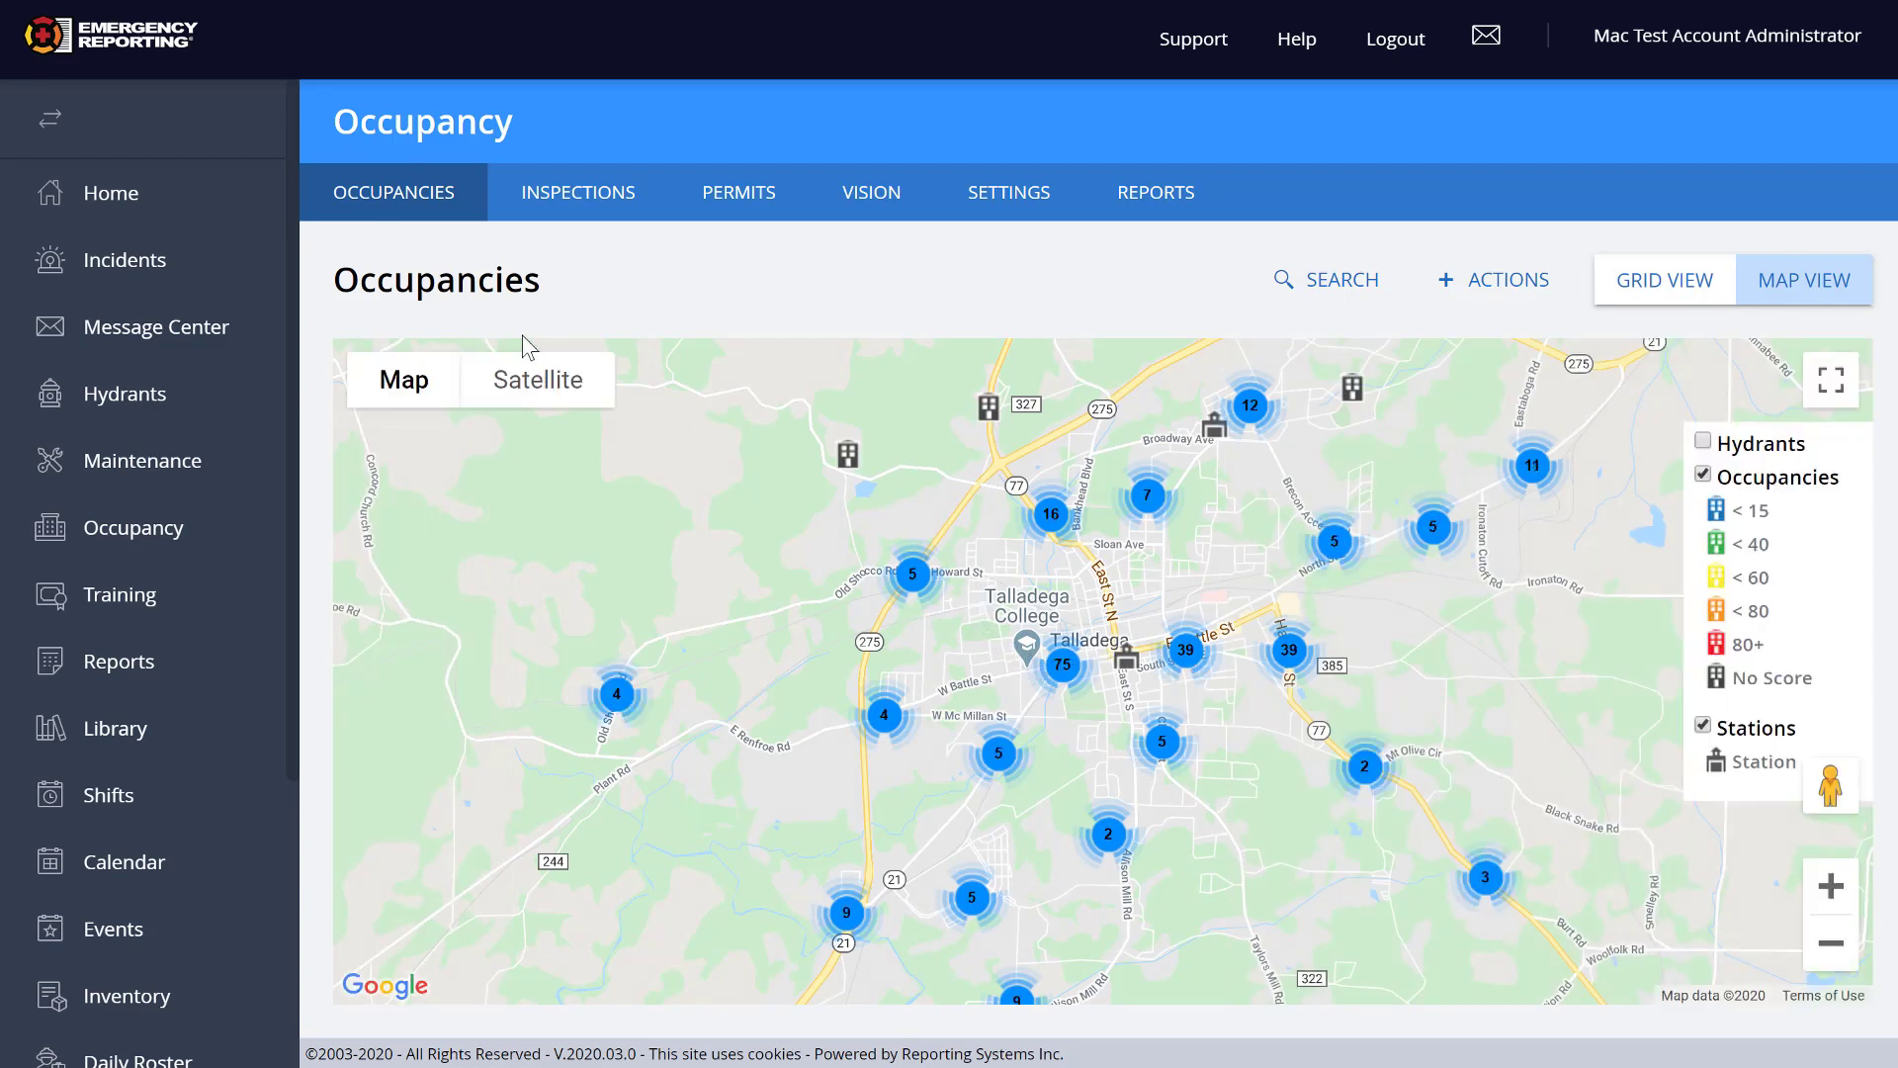
{"action": "left_click", "coordinate": [524, 384]}
{"action": "left_click", "coordinate": [1062, 665]}
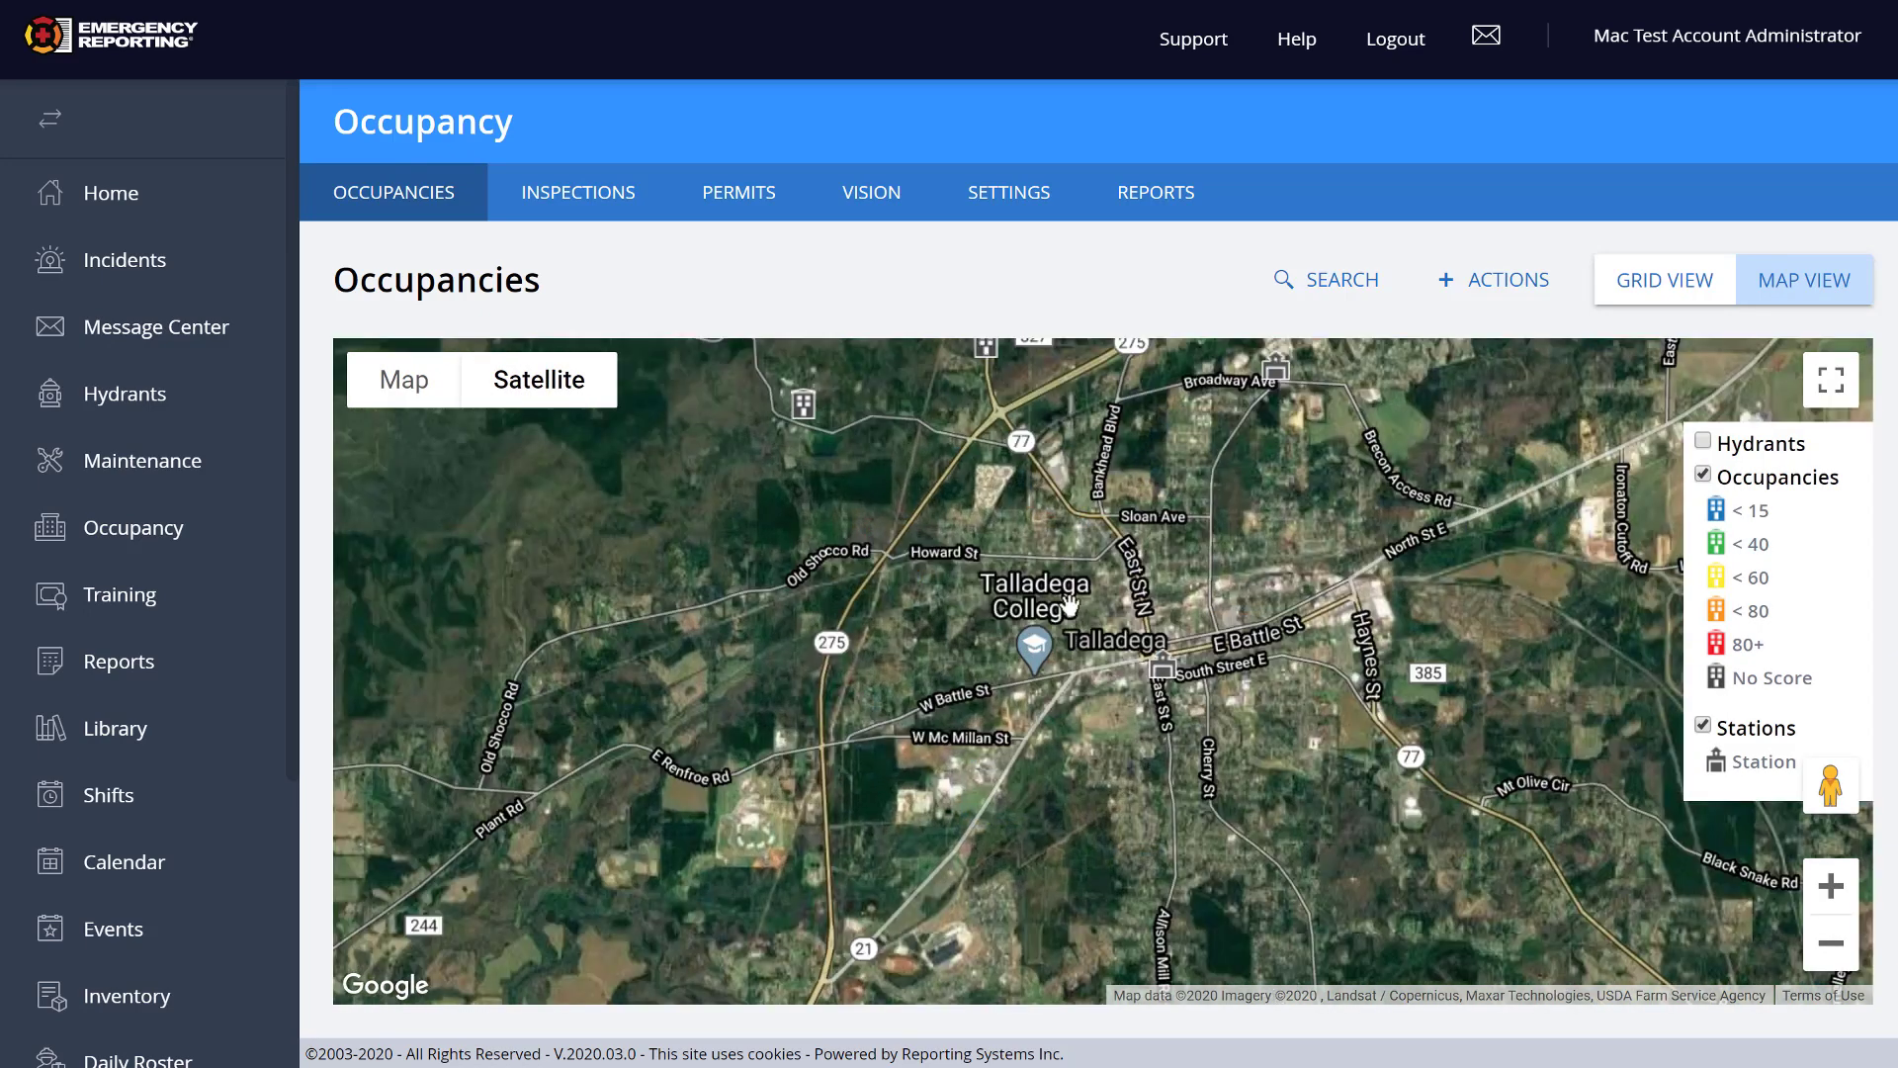
{"action": "scroll", "coordinate": [1129, 720], "scroll_direction": "up", "scroll_amount": 5}
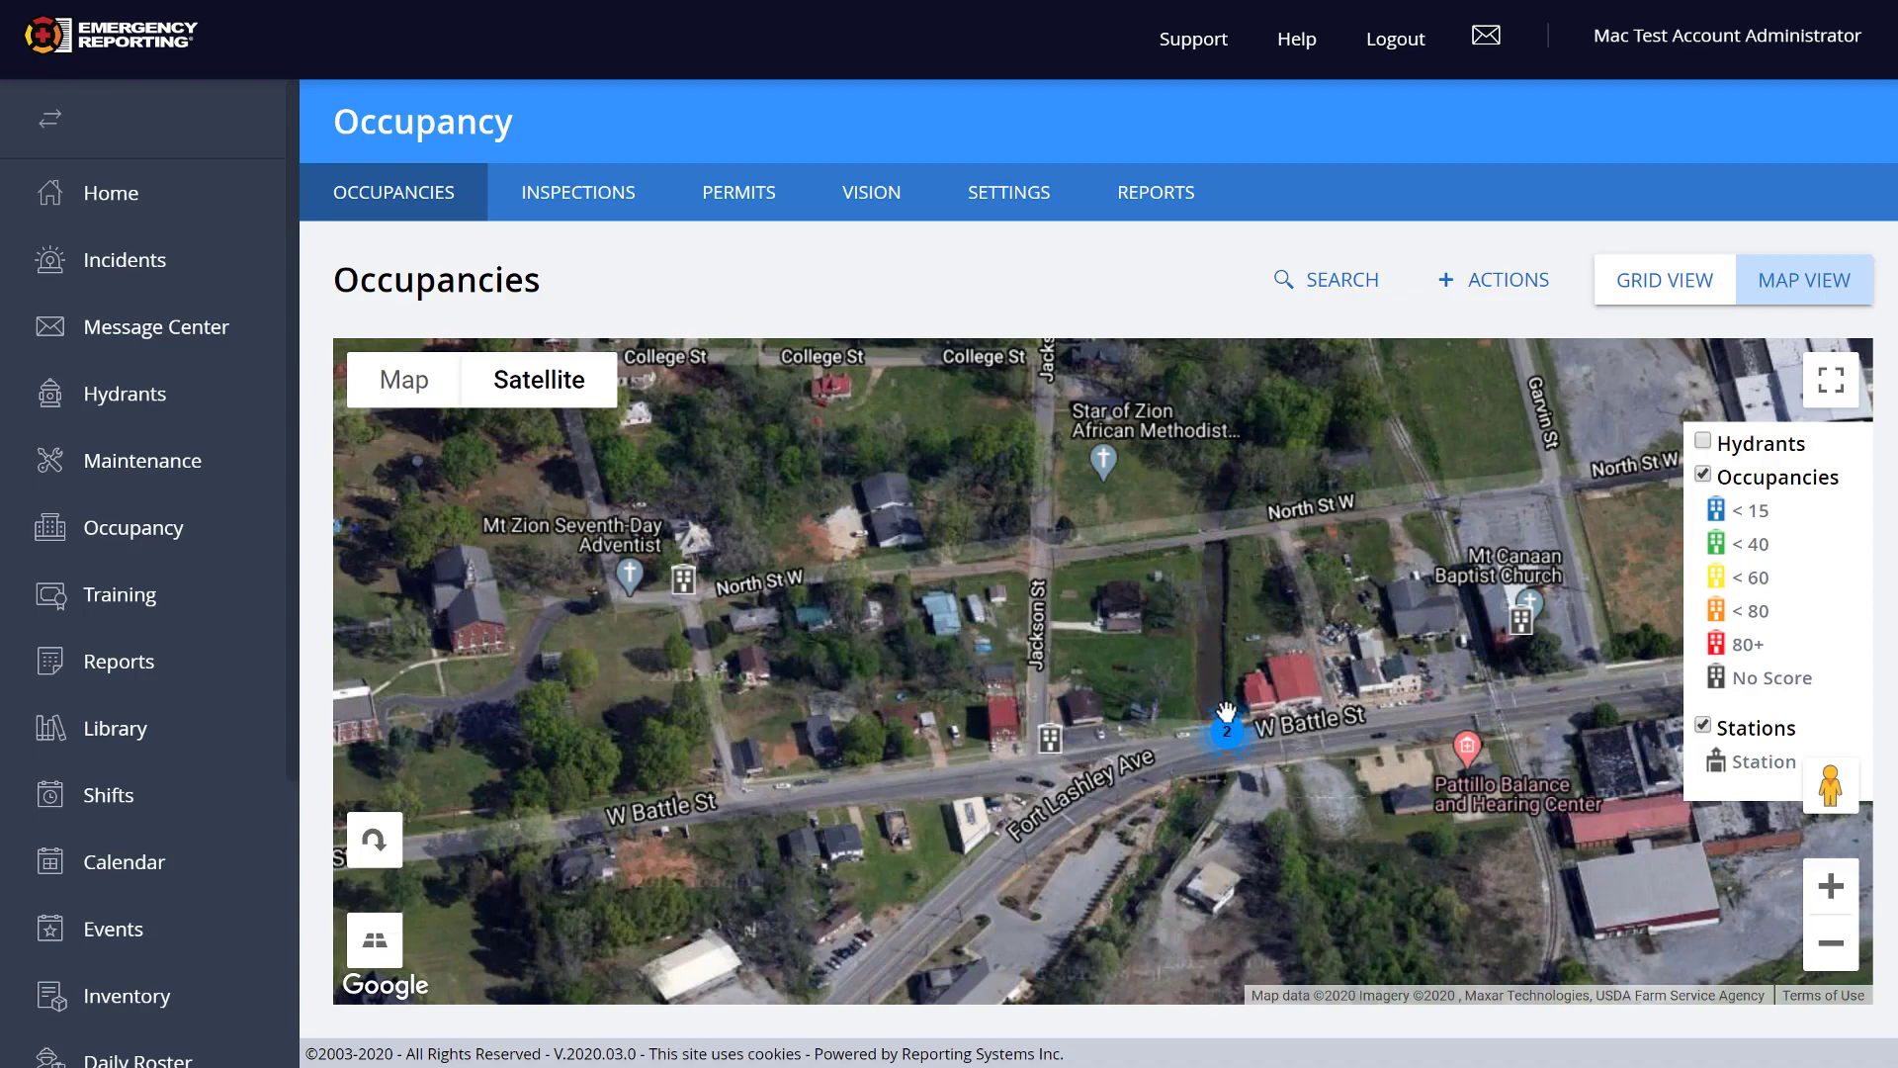
{"action": "scroll", "coordinate": [1218, 728], "scroll_direction": "up", "scroll_amount": 2}
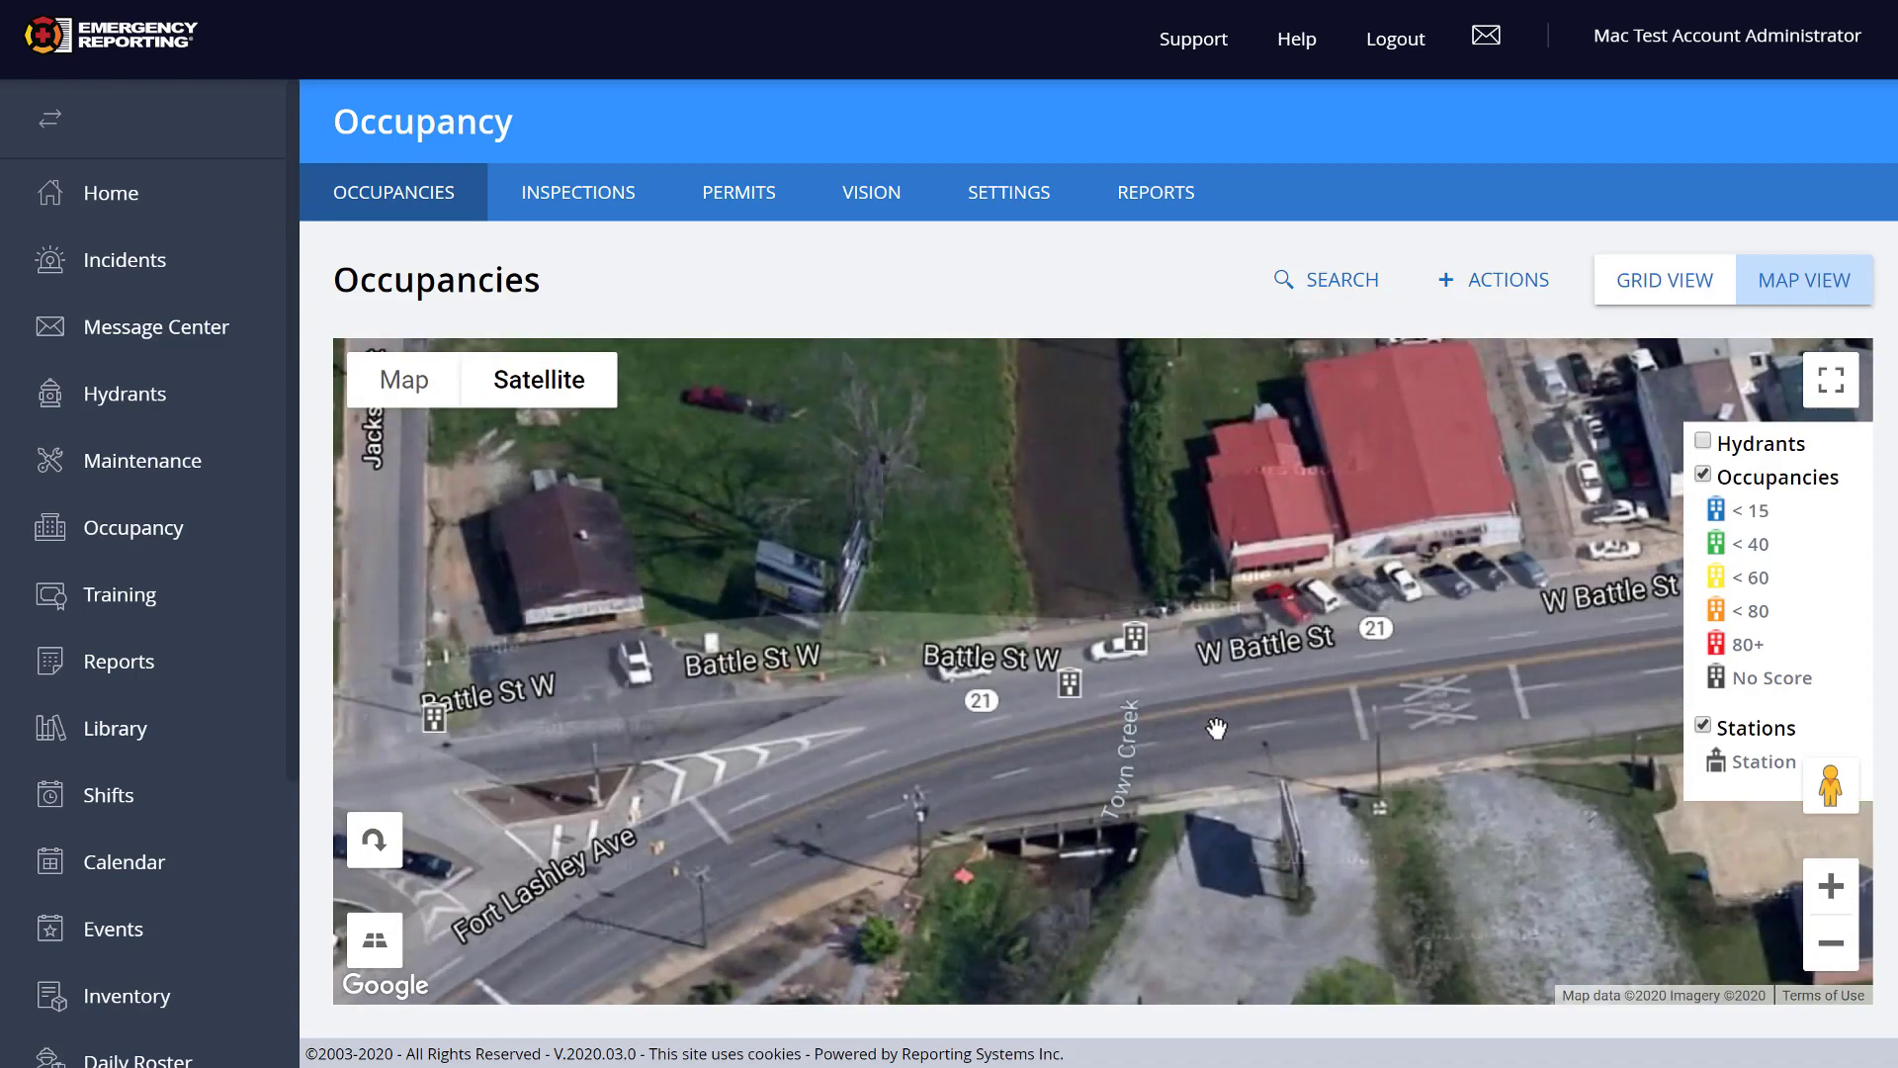
{"action": "left_click_drag", "start_coordinate": [1822, 786], "coordinate": [1120, 657]}
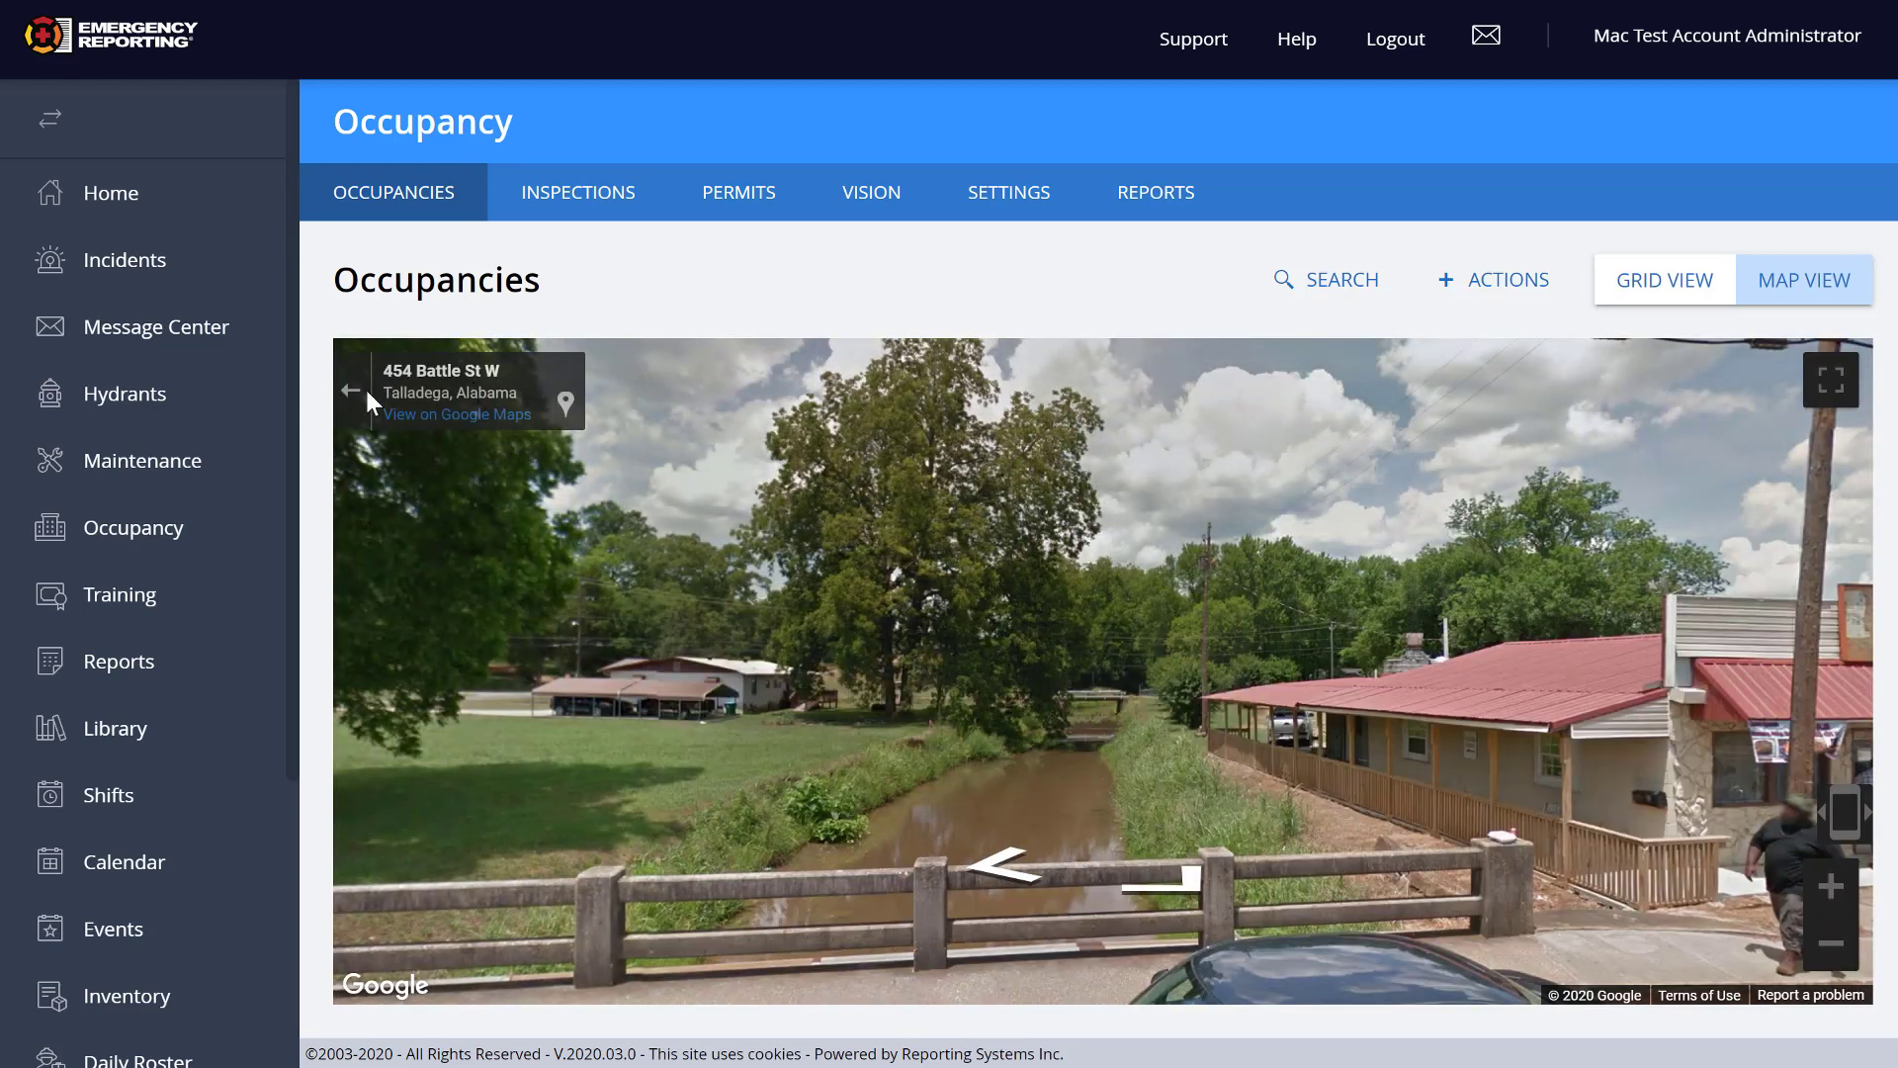
{"action": "left_click", "coordinate": [365, 391]}
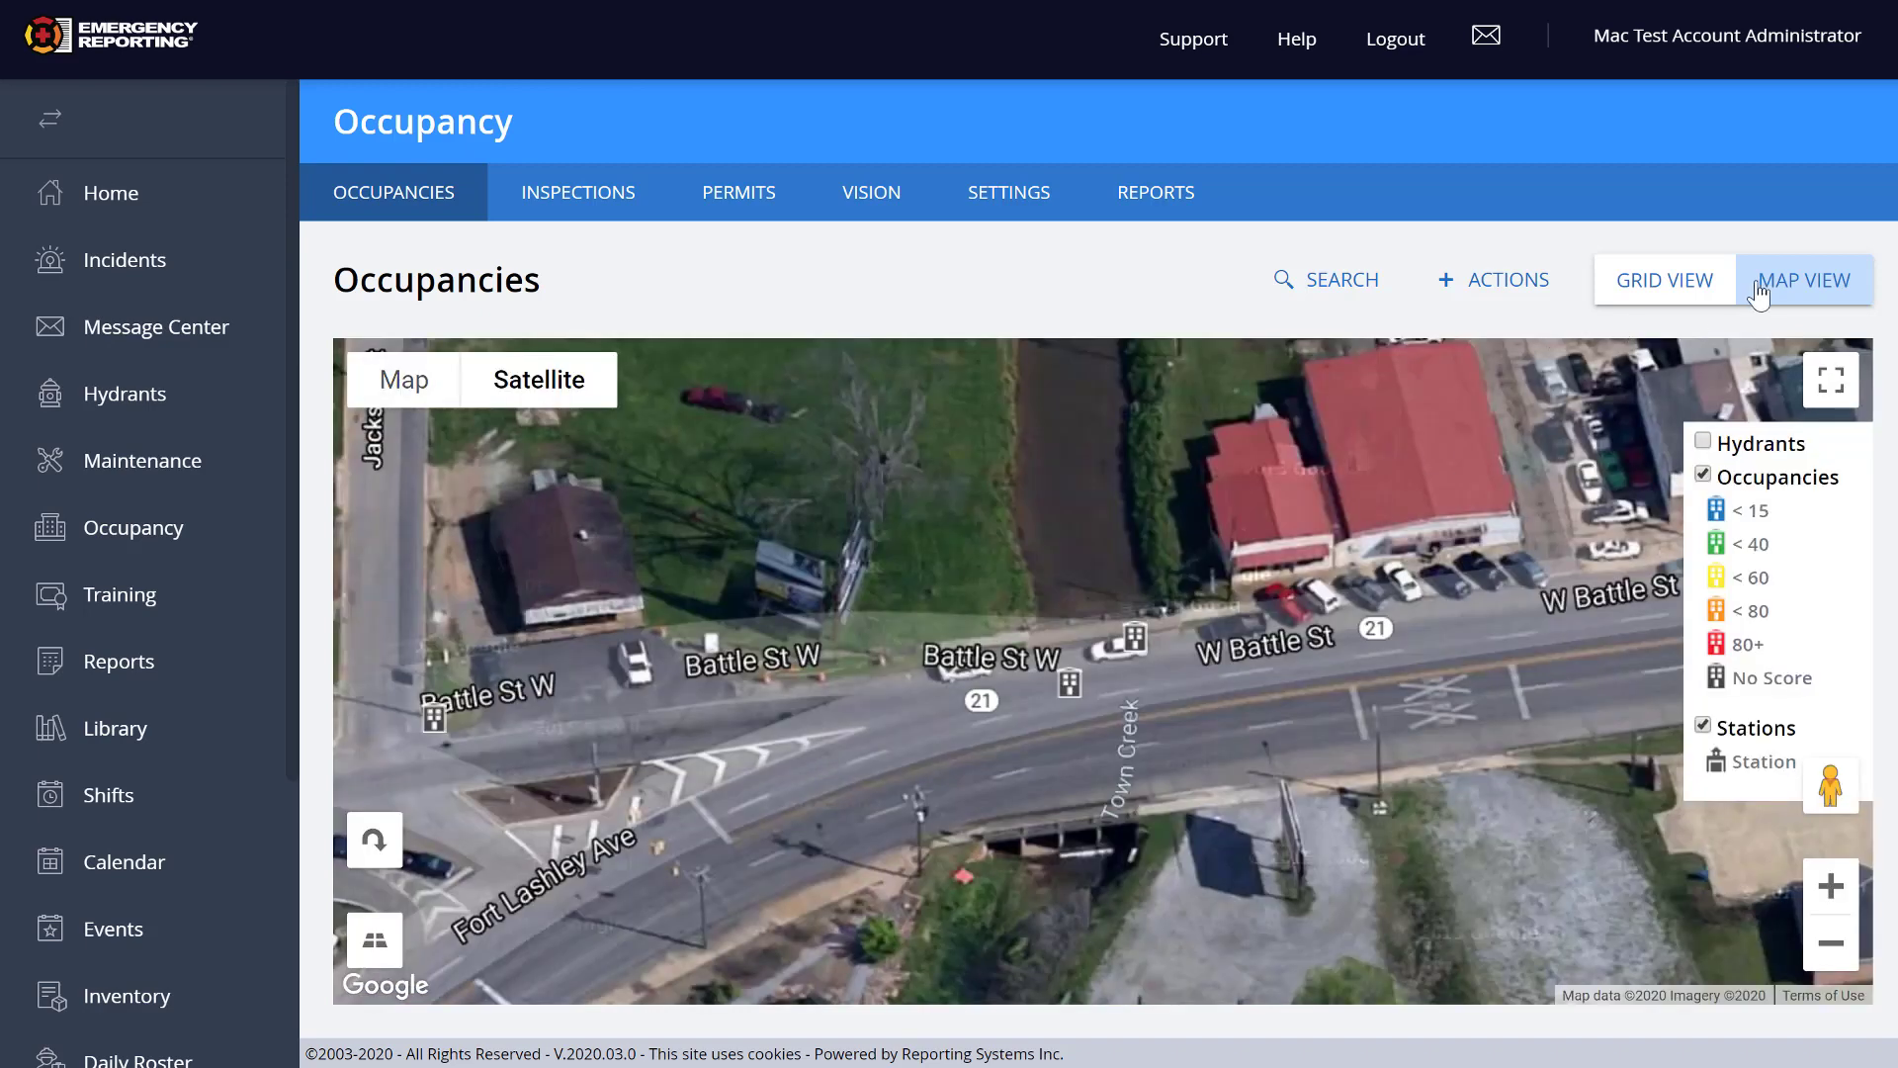
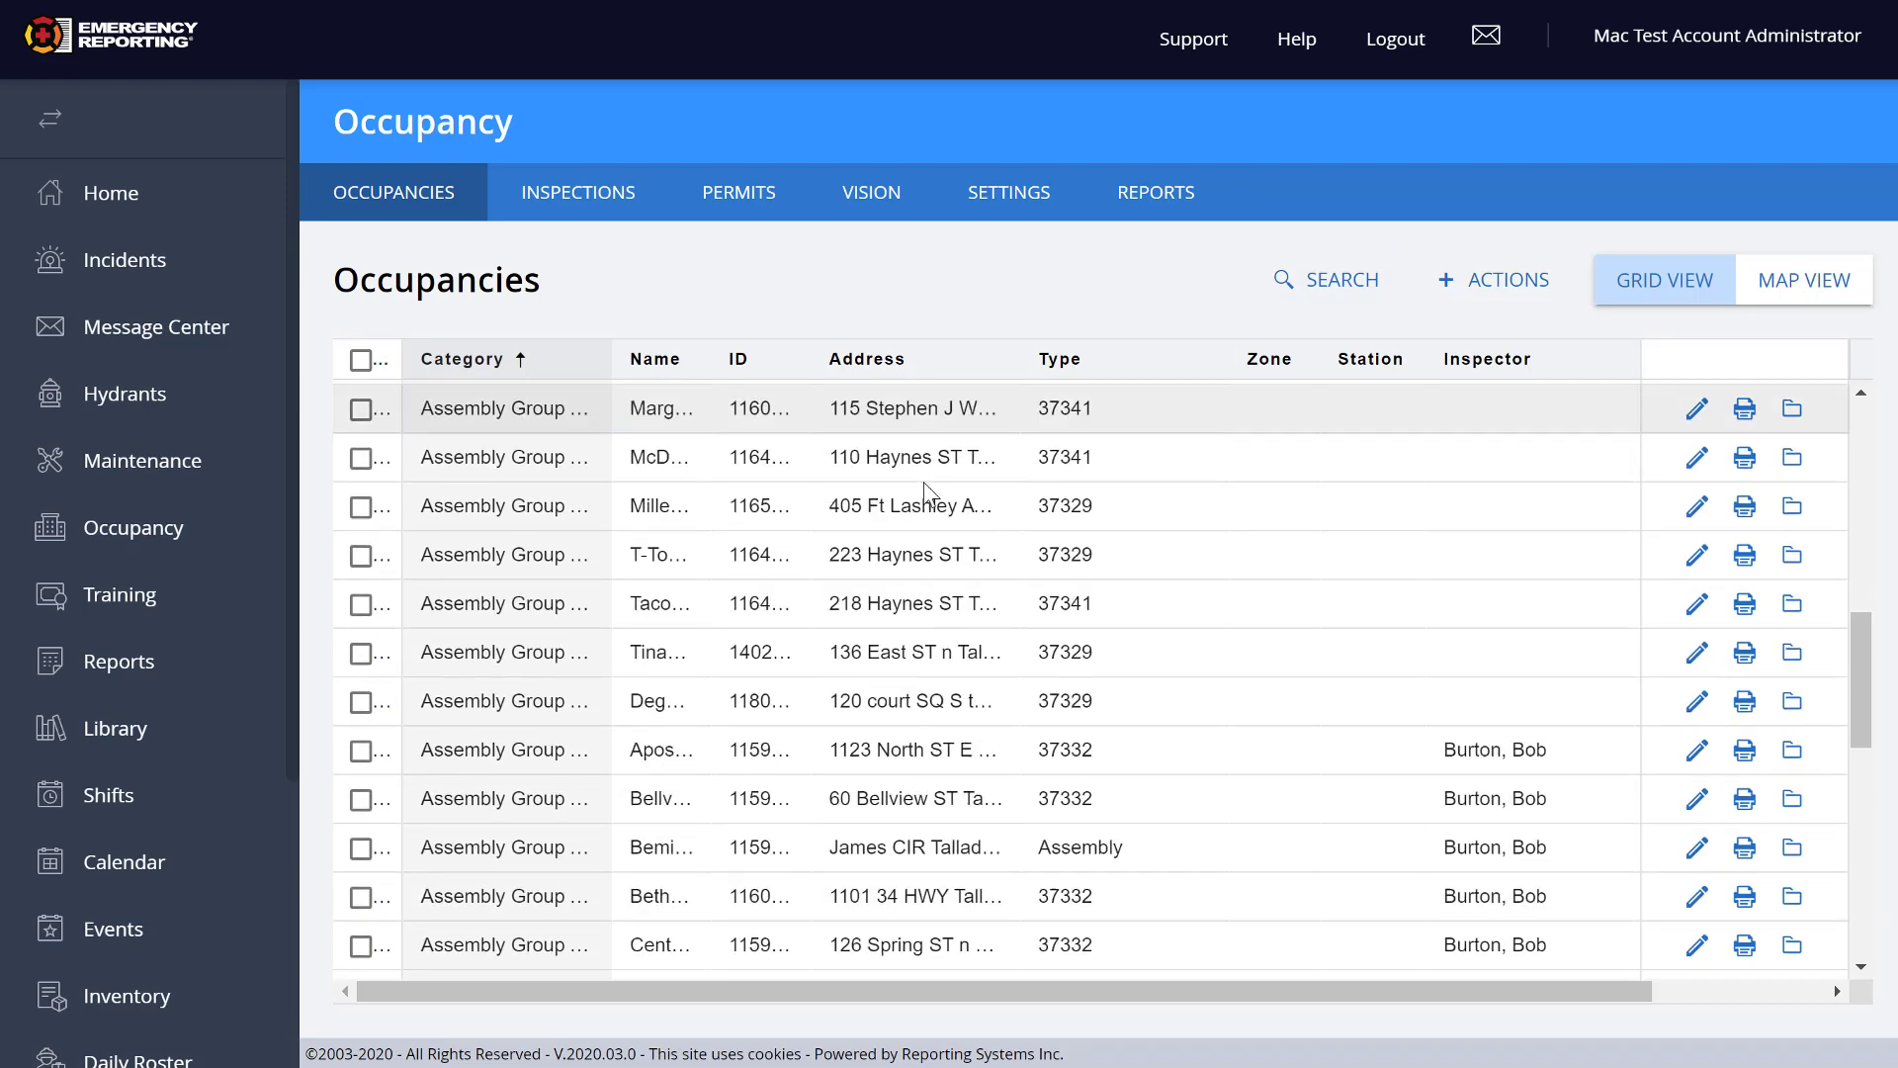
Step: Search the occupancies for the name "arbys" and open the Arbys record for editing
{"action": "left_click", "coordinate": [1325, 287]}
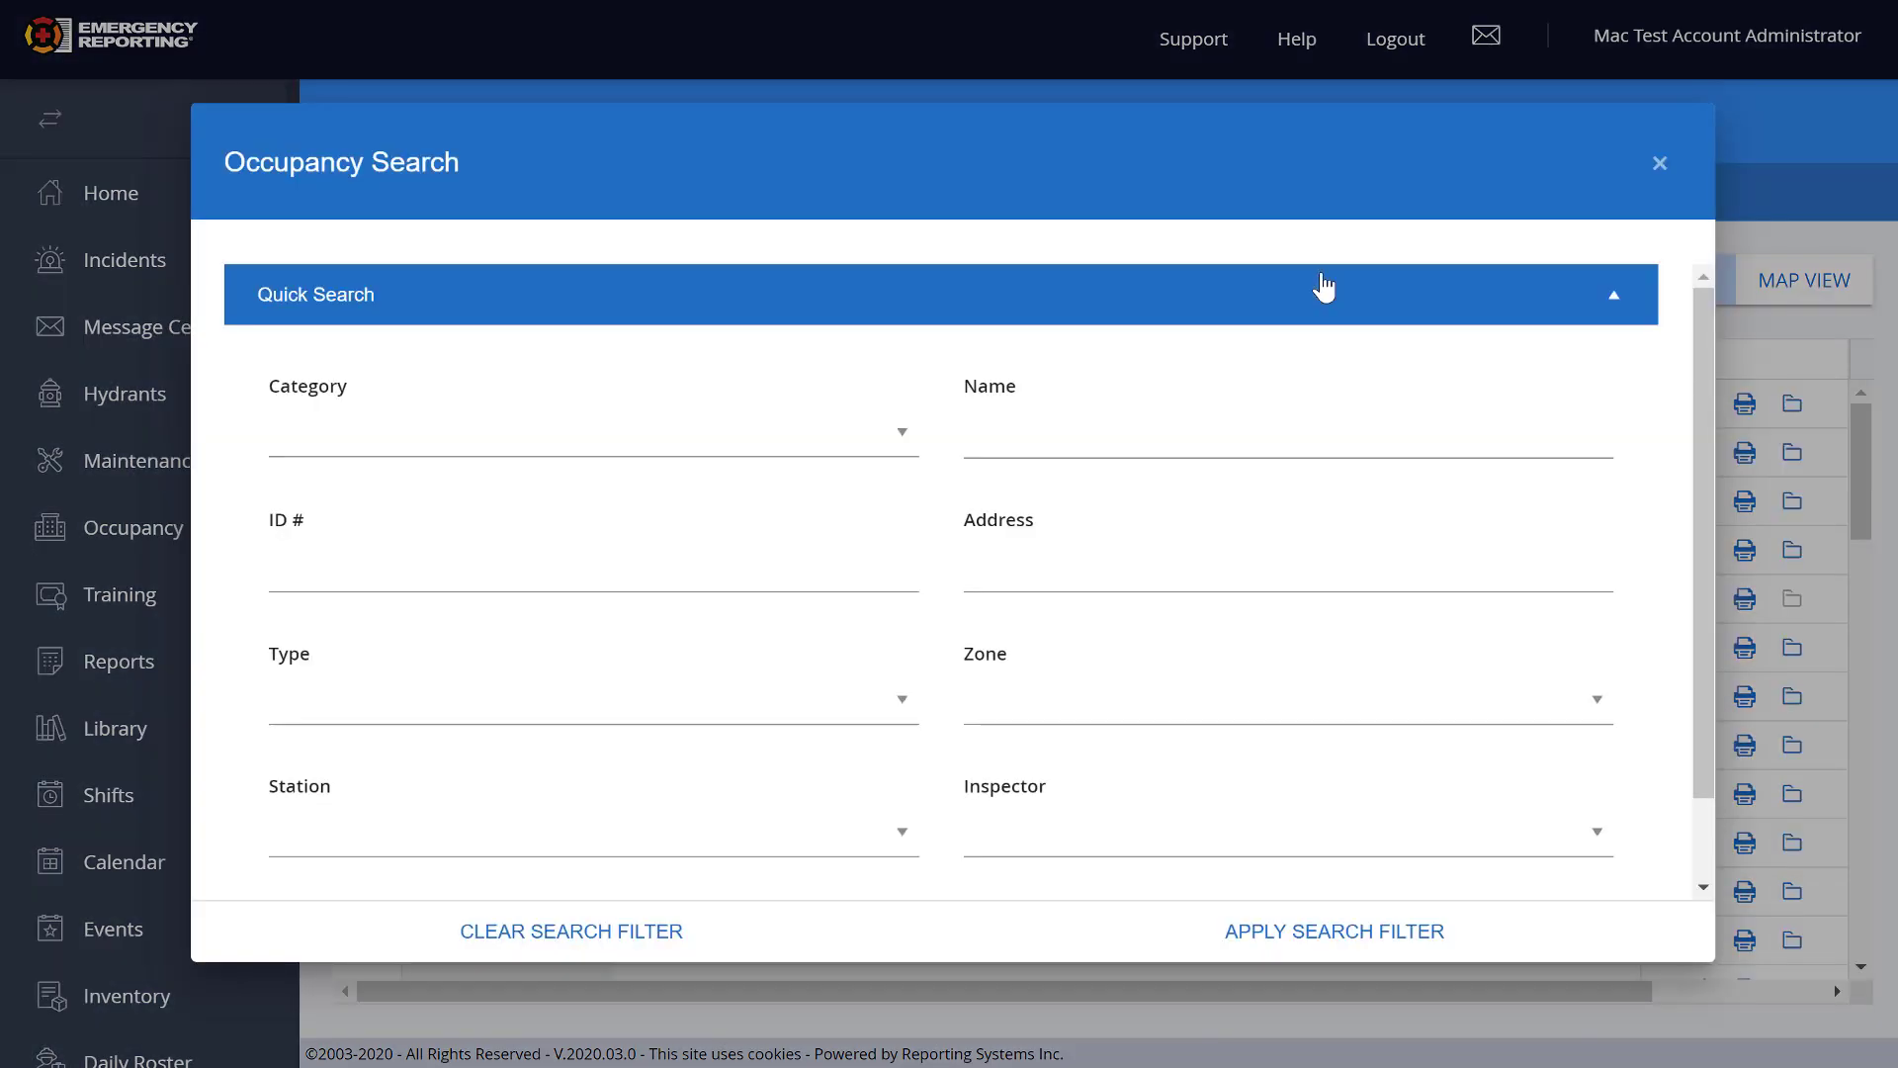
{"action": "left_click", "coordinate": [1086, 431]}
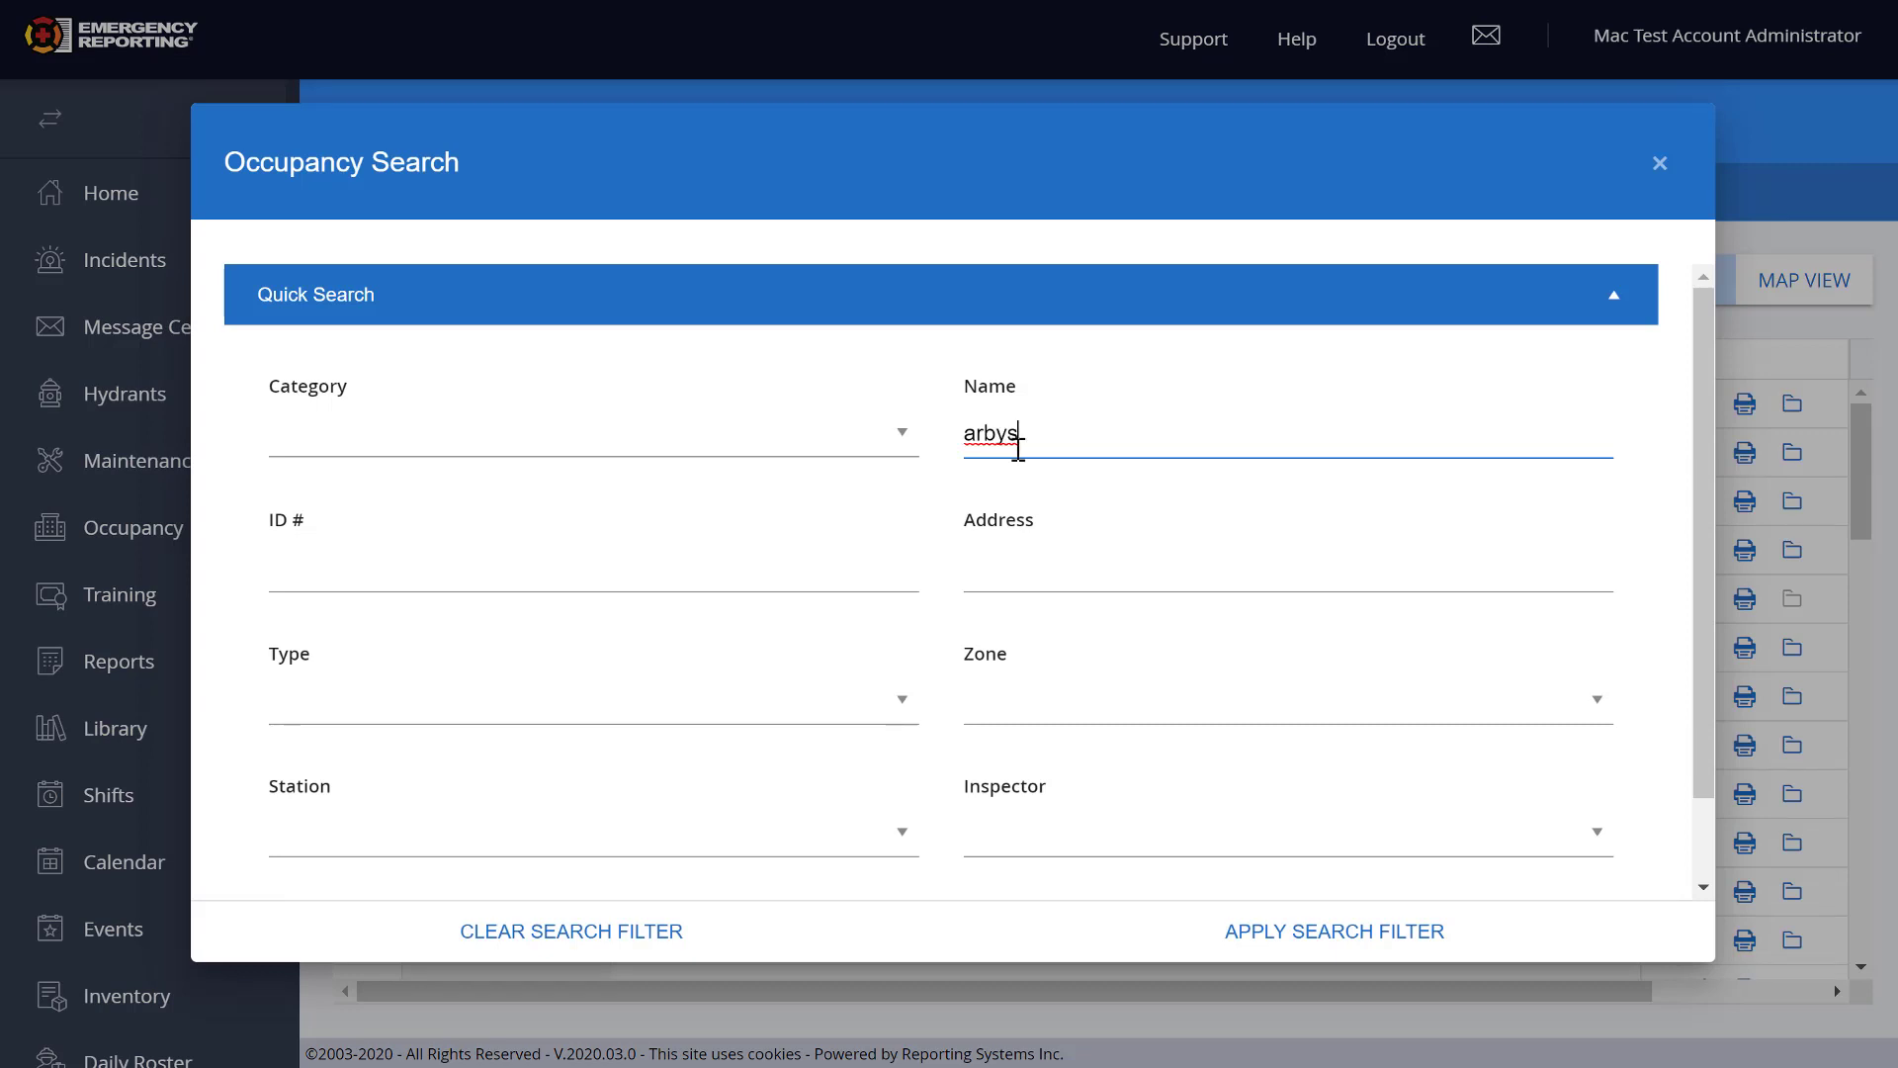
{"action": "left_click", "coordinate": [1287, 934]}
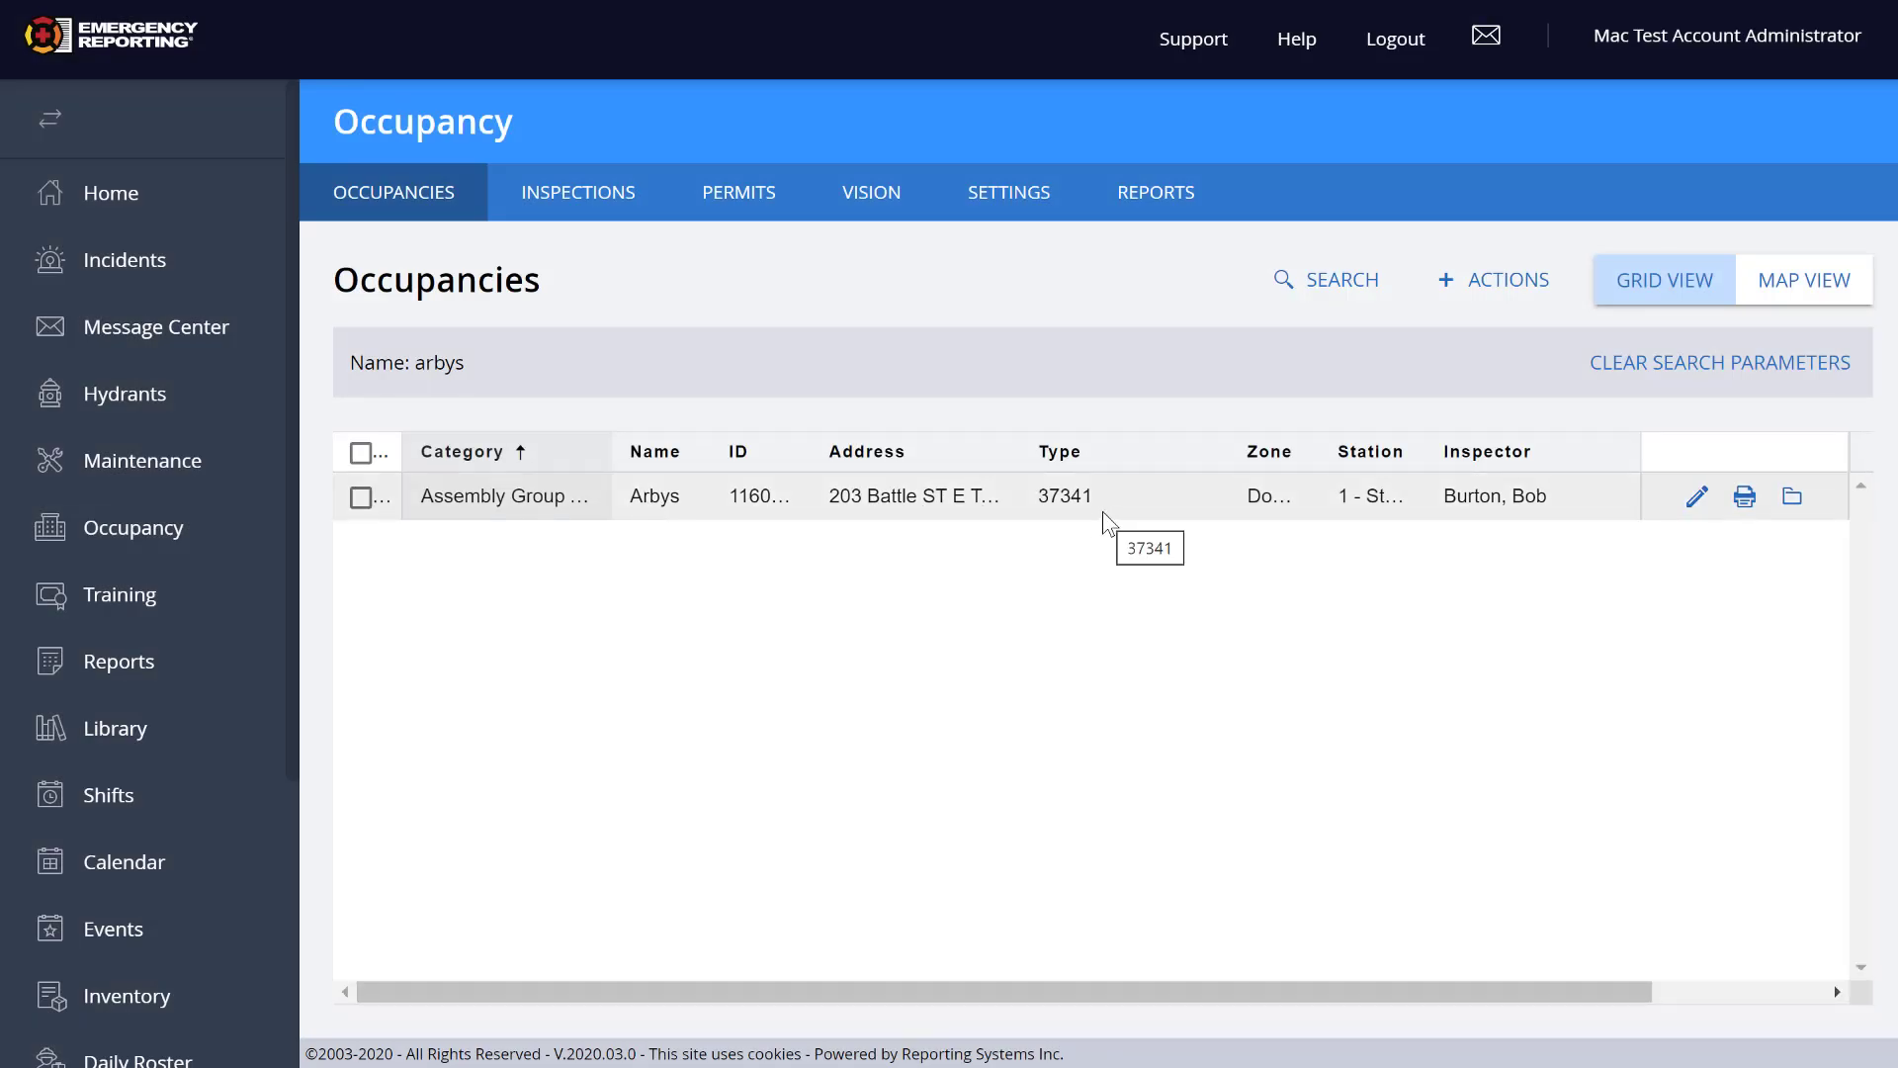
{"action": "left_click", "coordinate": [1696, 496]}
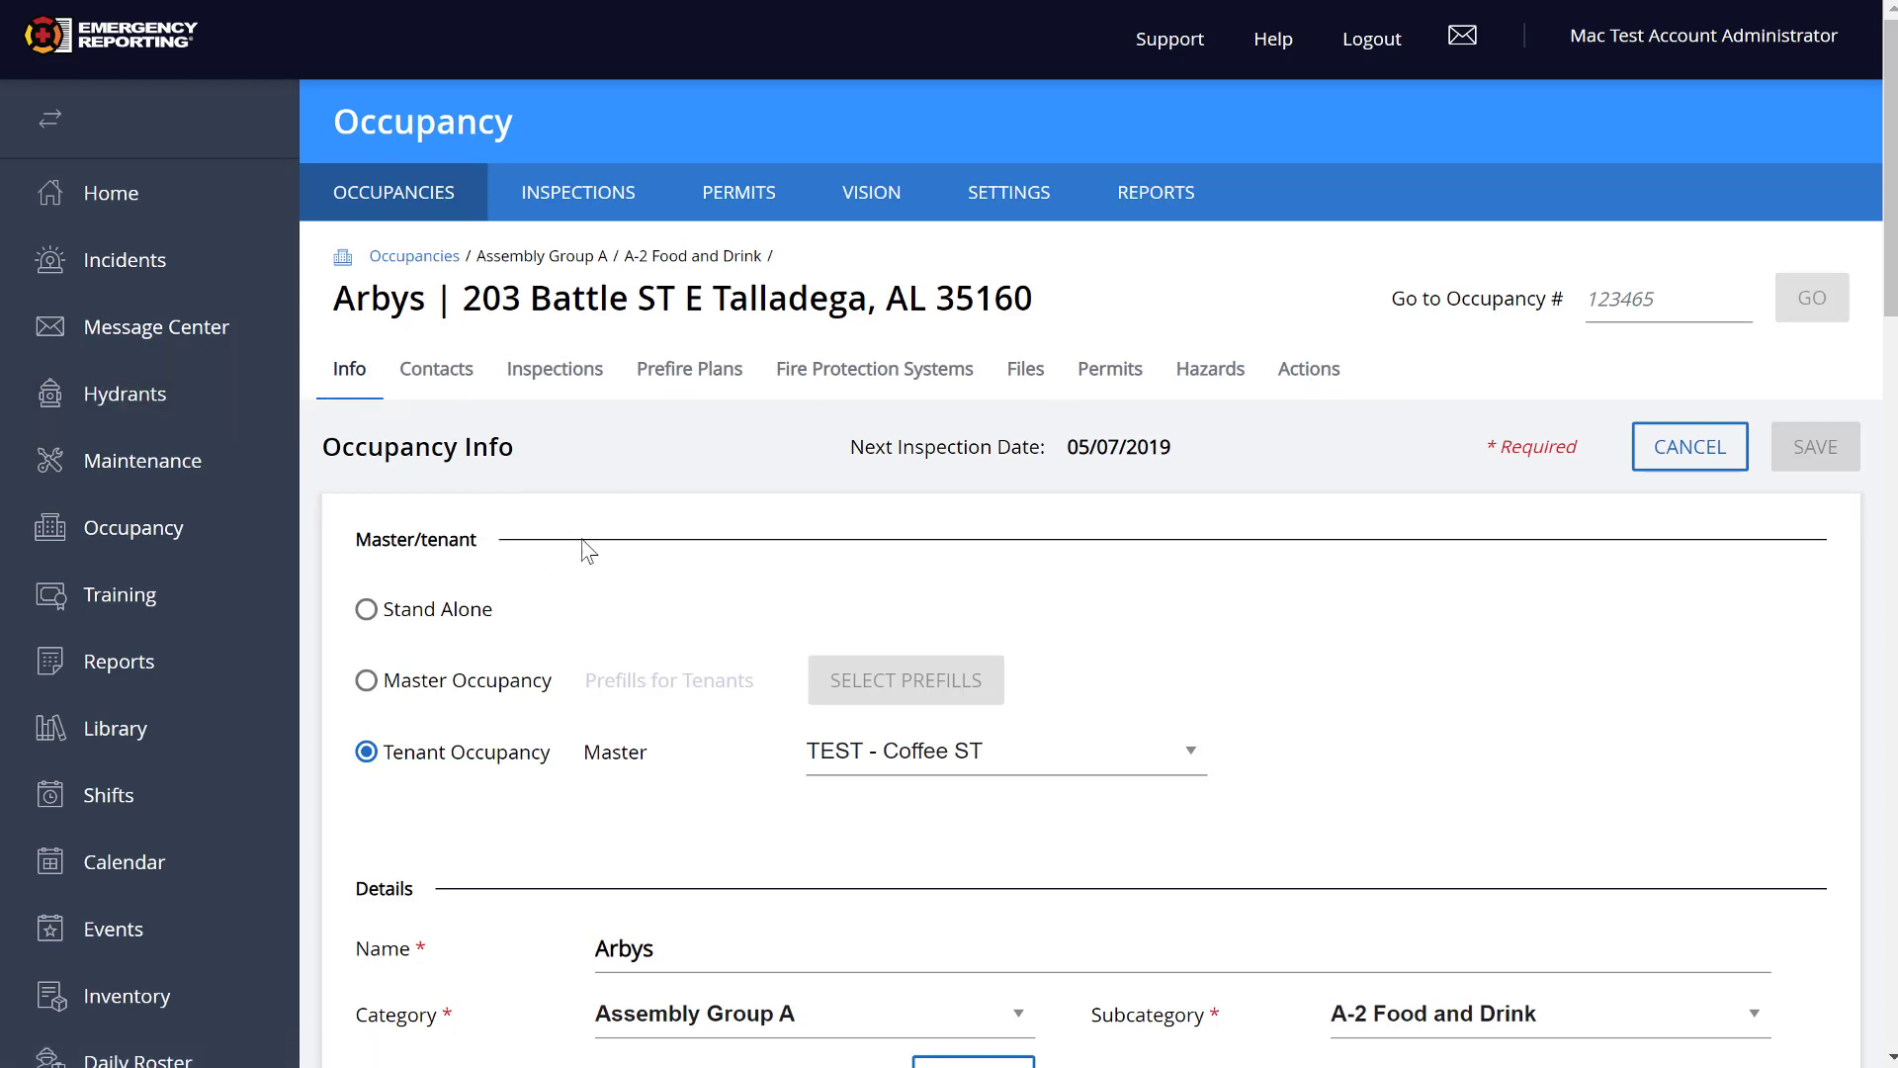
Step: Set the Master/tenant option of the Arbys occupancy to Stand Alone and save the change
{"action": "scroll", "coordinate": [705, 725], "scroll_direction": "down", "scroll_amount": 2}
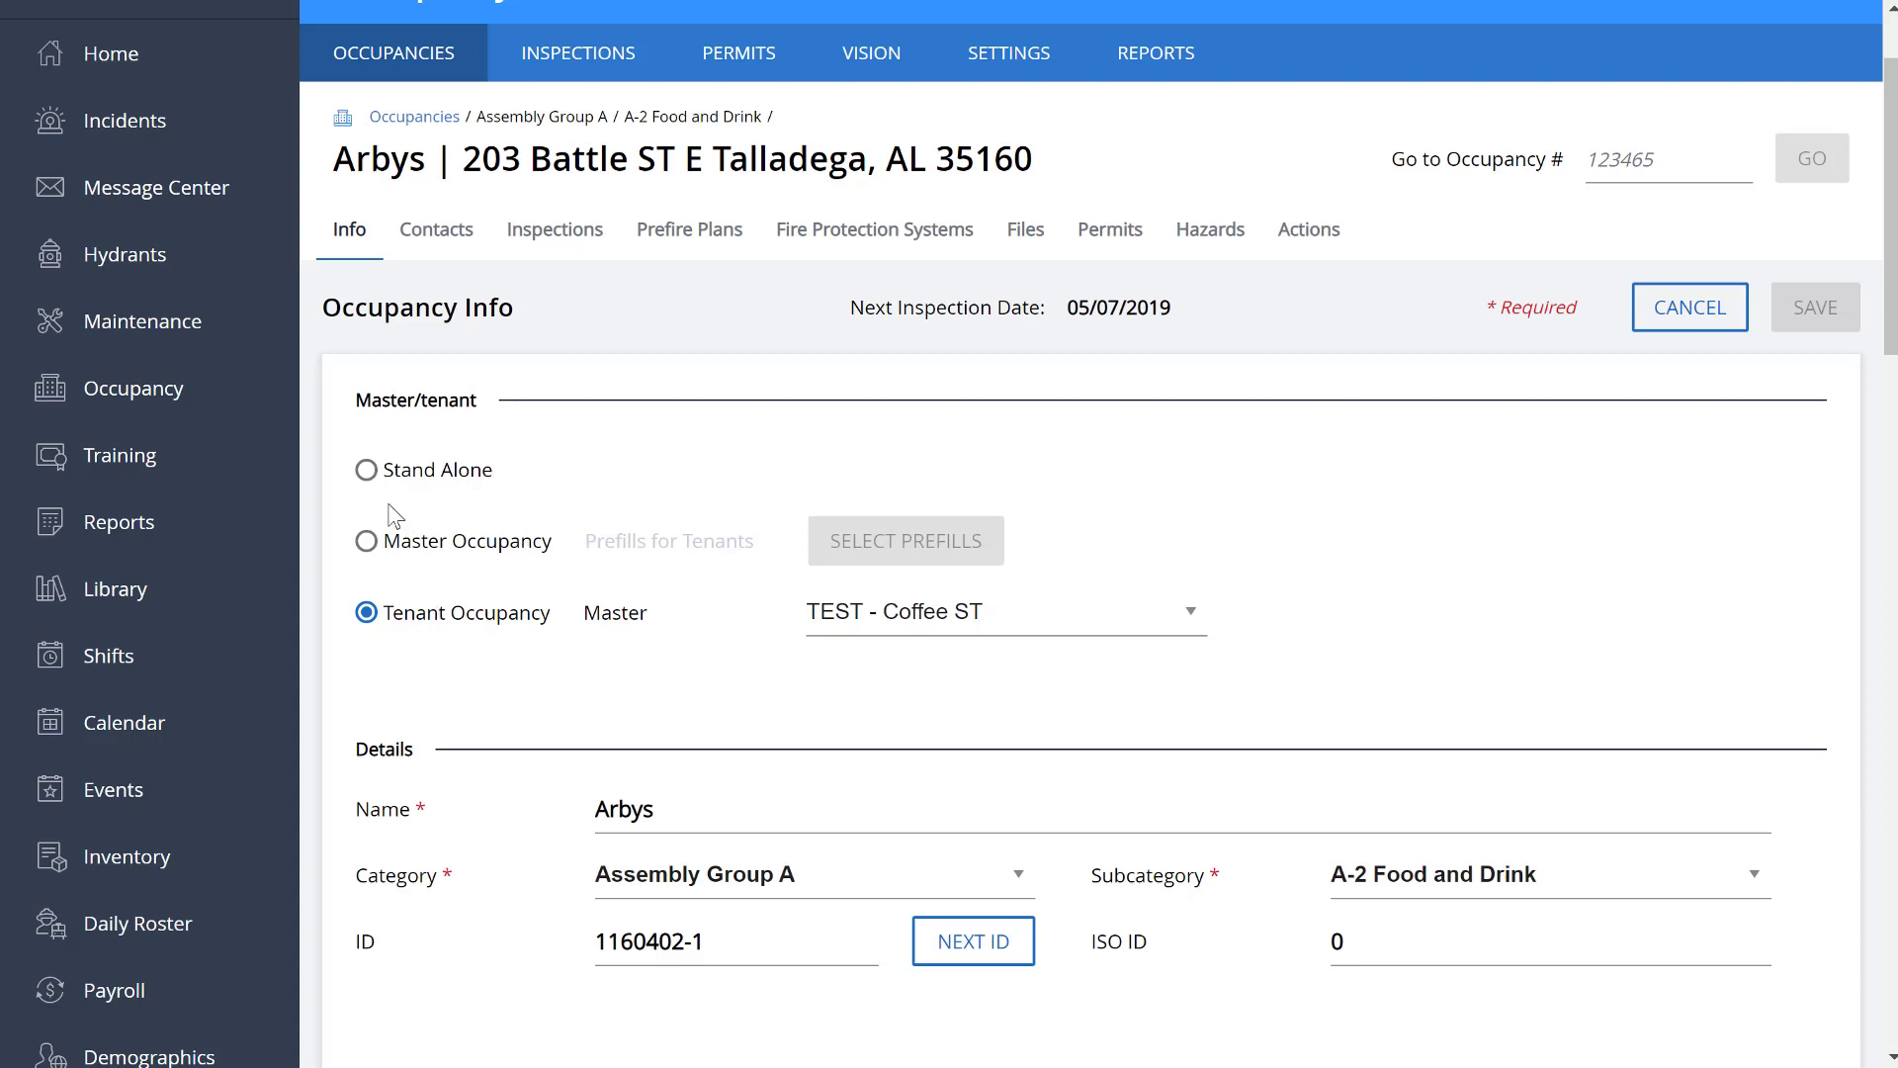
{"action": "left_click", "coordinate": [366, 471]}
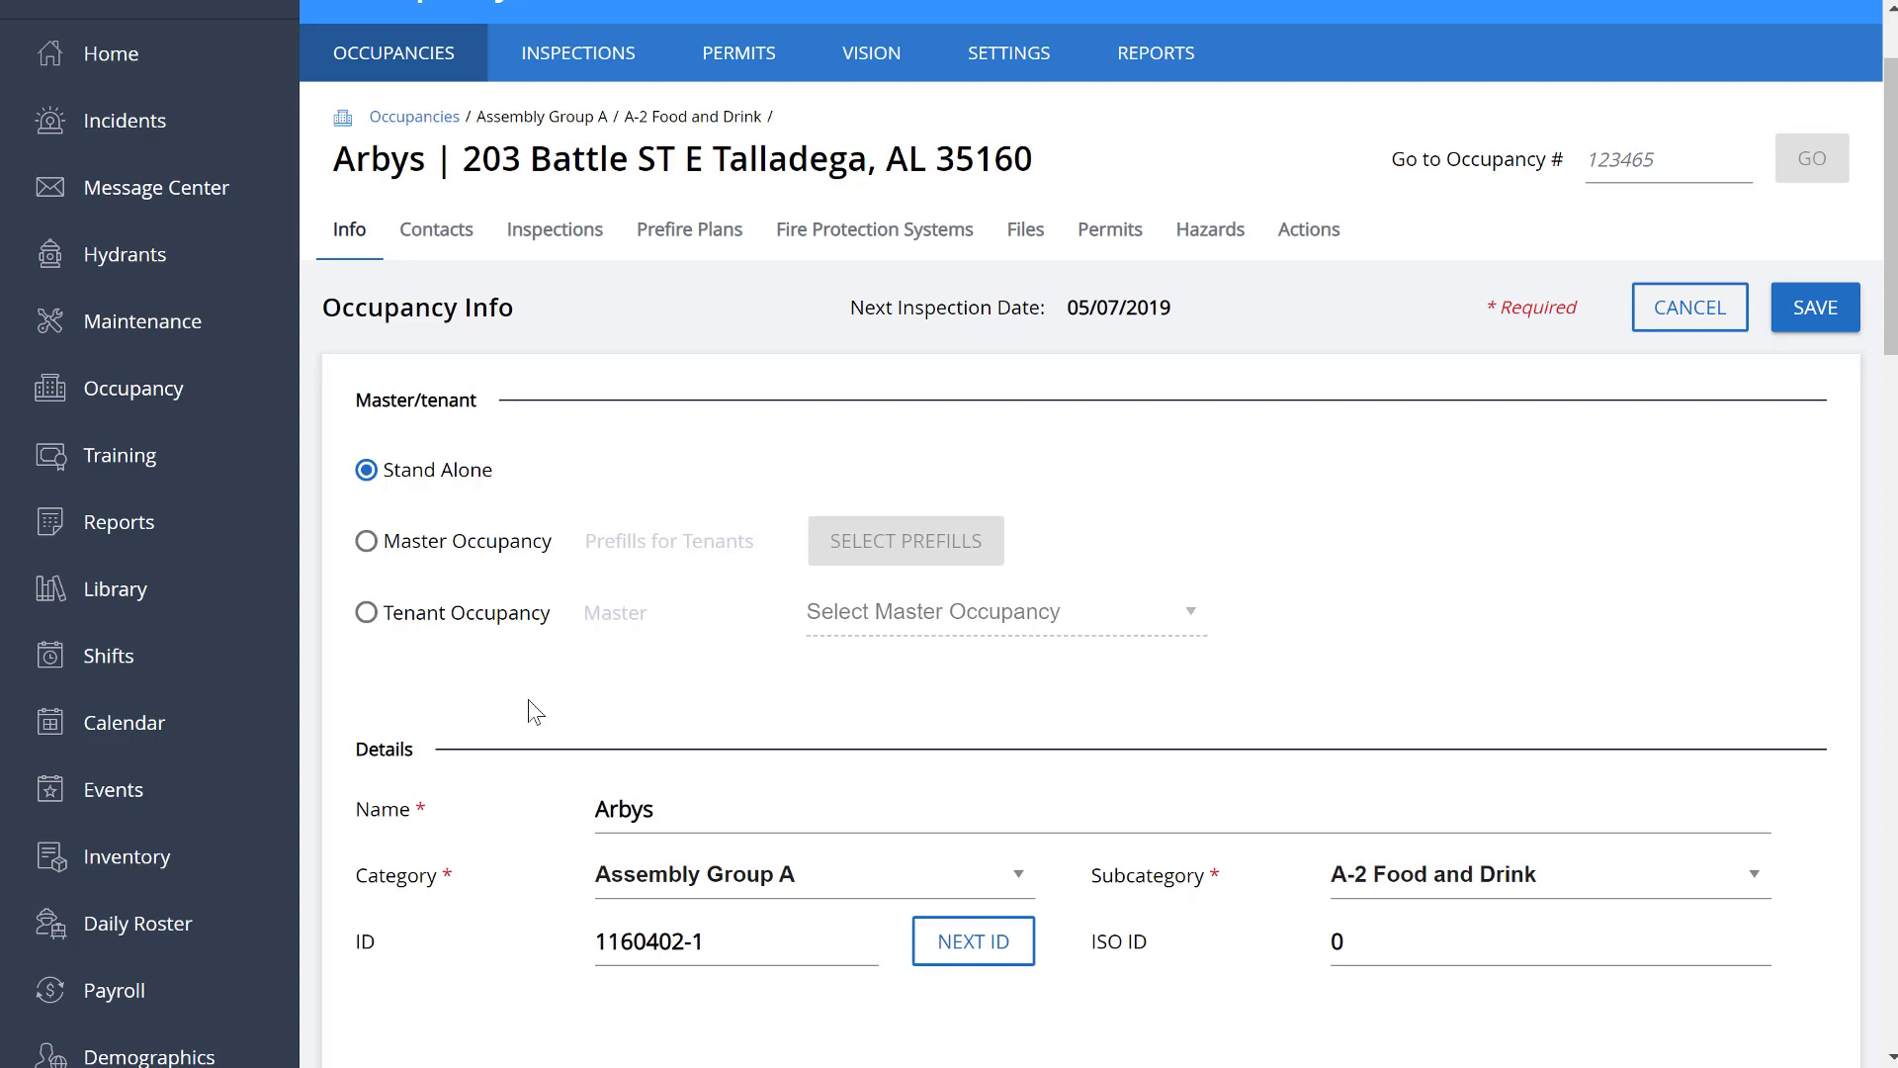
{"action": "left_click", "coordinate": [1829, 323]}
Step: Review the Arbys occupancy's details and location fields and try the Tenant Occupancy option without saving
{"action": "scroll", "coordinate": [1015, 689], "scroll_direction": "down", "scroll_amount": 3}
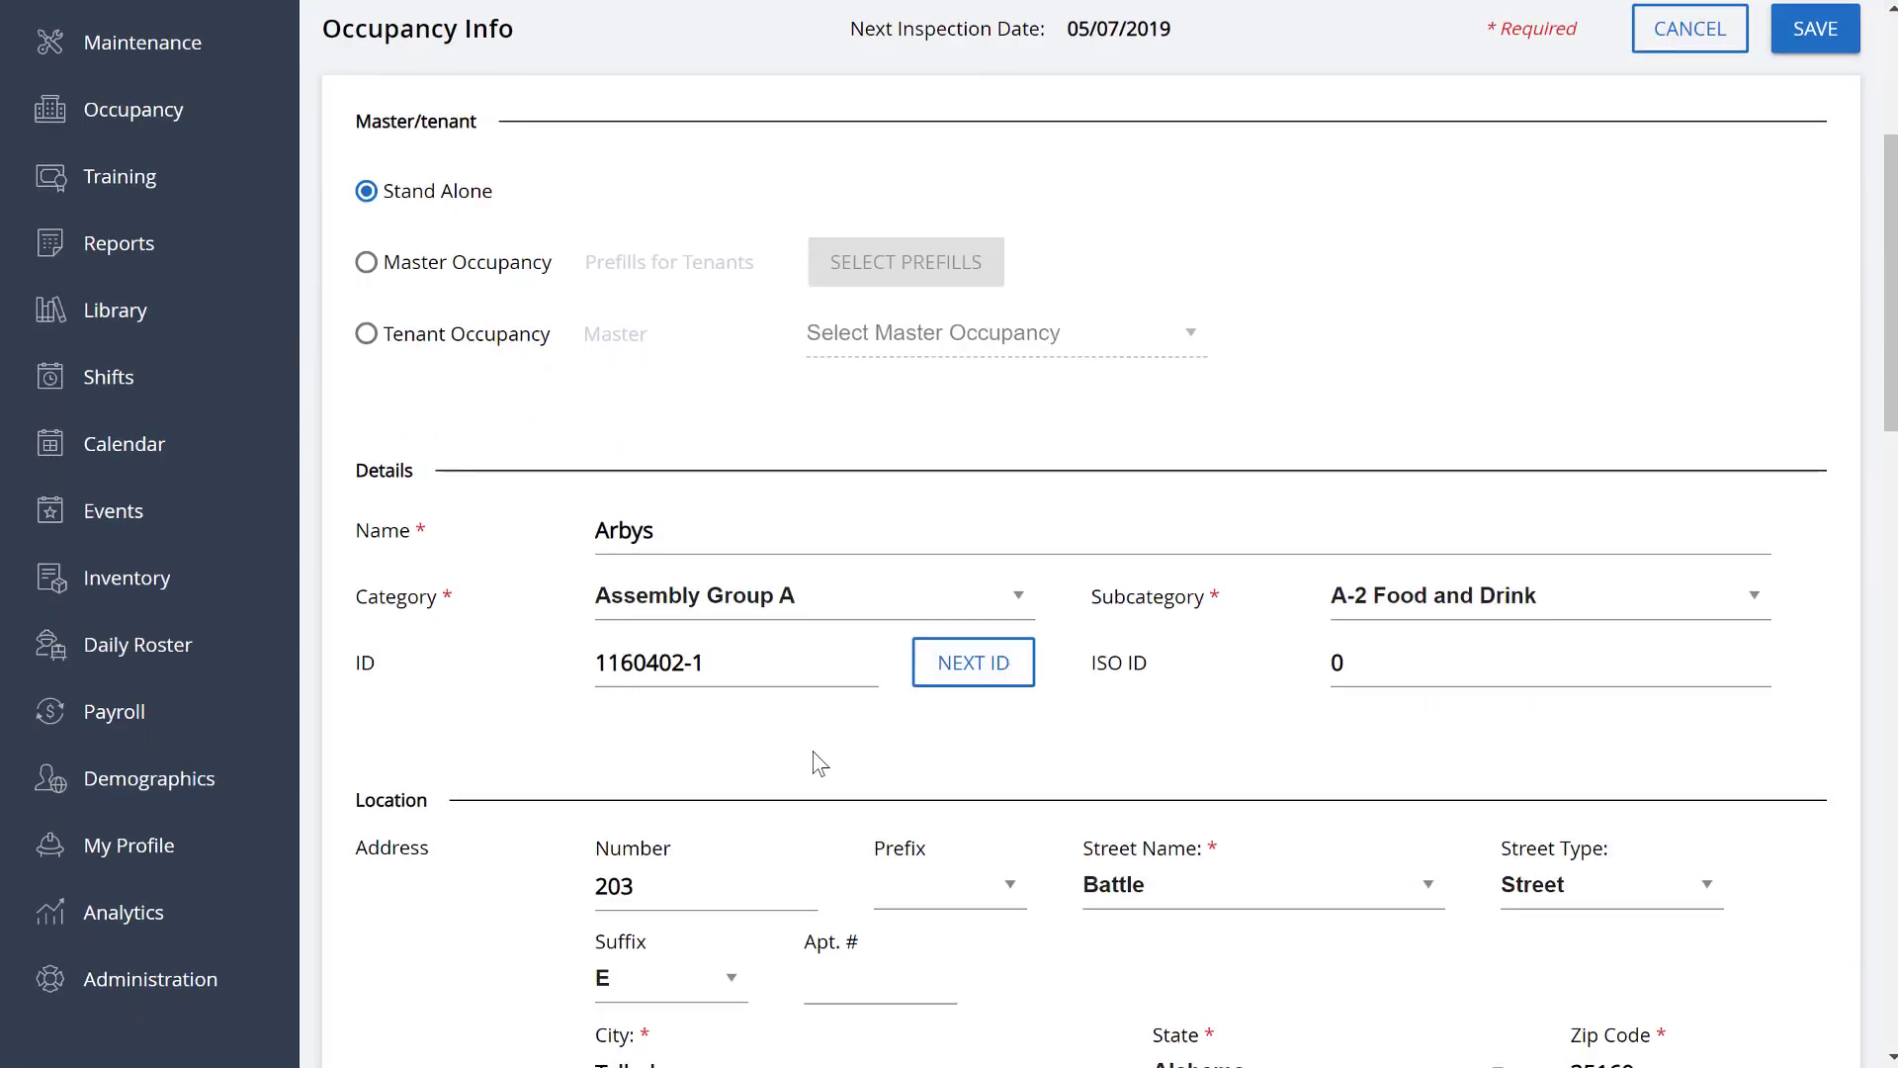
{"action": "scroll", "coordinate": [818, 761], "scroll_direction": "down", "scroll_amount": 3}
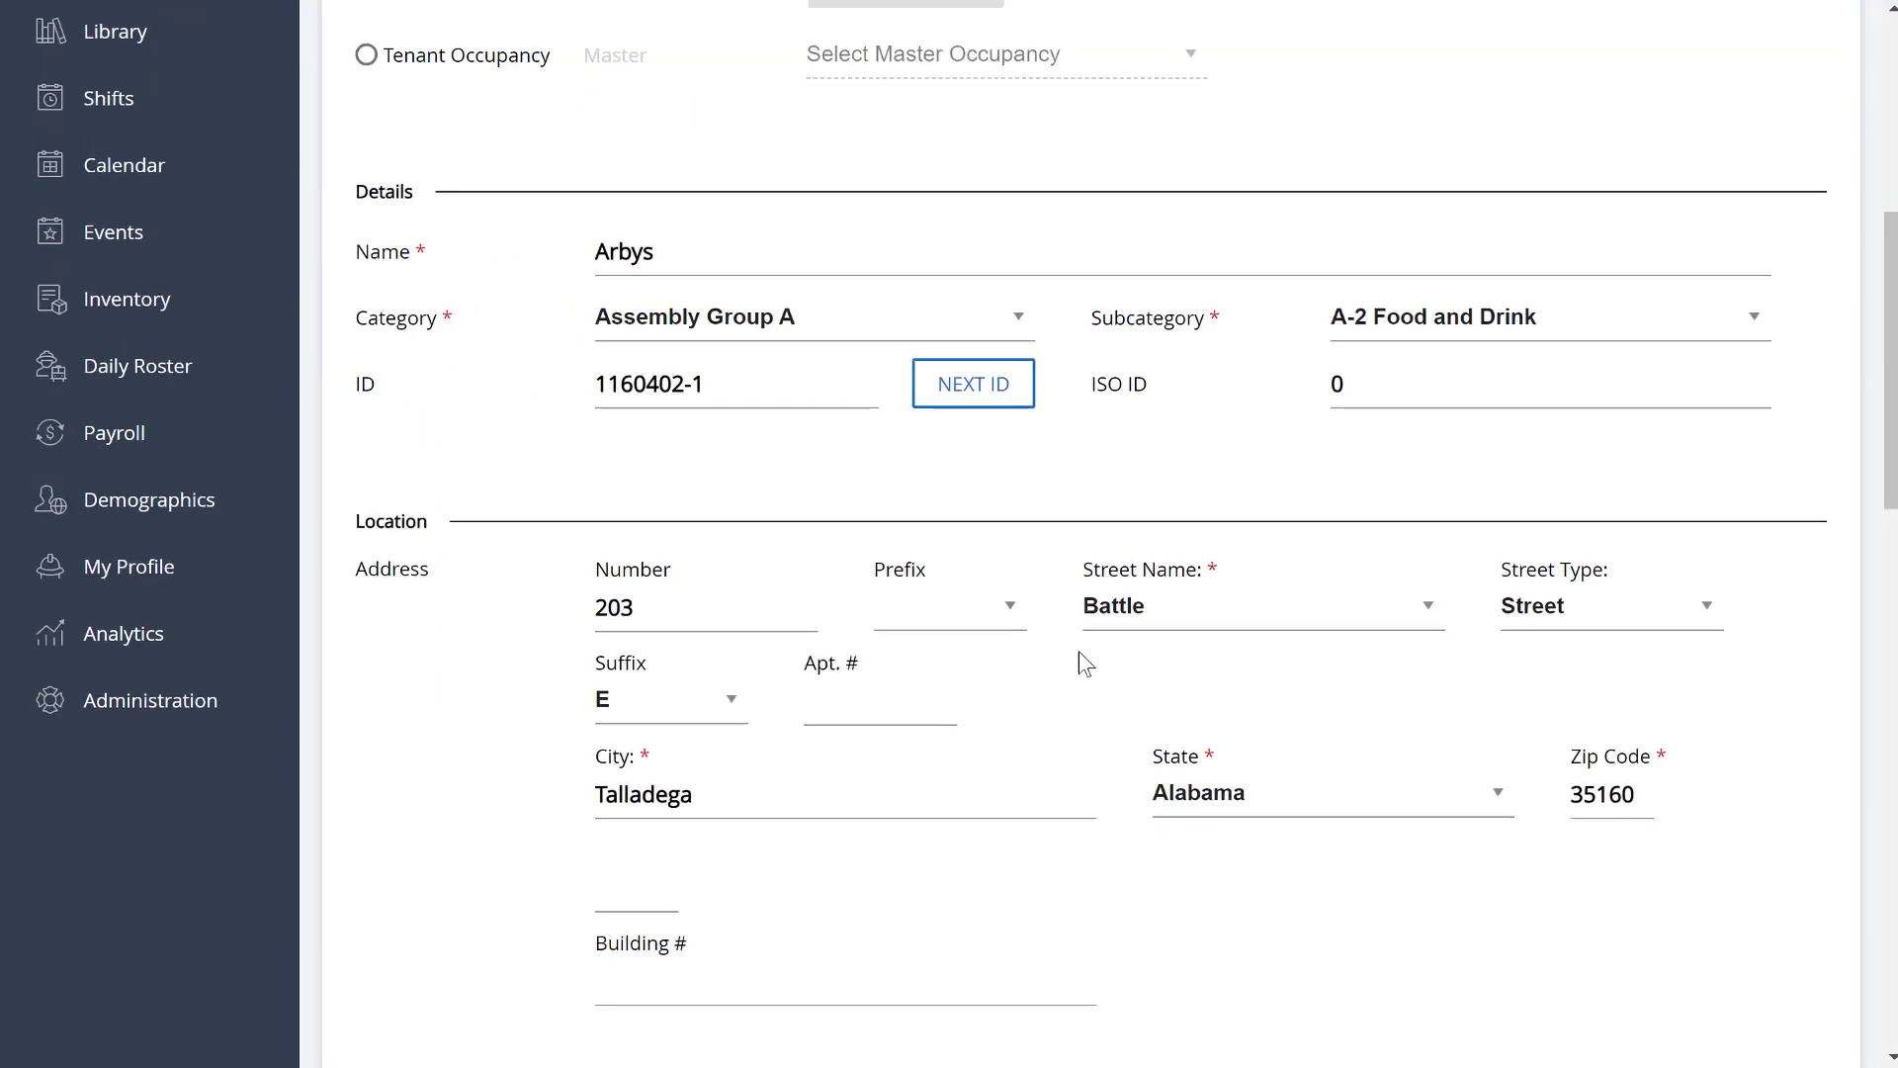
{"action": "scroll", "coordinate": [1146, 865], "scroll_direction": "down", "scroll_amount": 1}
{"action": "scroll", "coordinate": [1144, 851], "scroll_direction": "down", "scroll_amount": 2}
{"action": "scroll", "coordinate": [1141, 840], "scroll_direction": "up", "scroll_amount": 10}
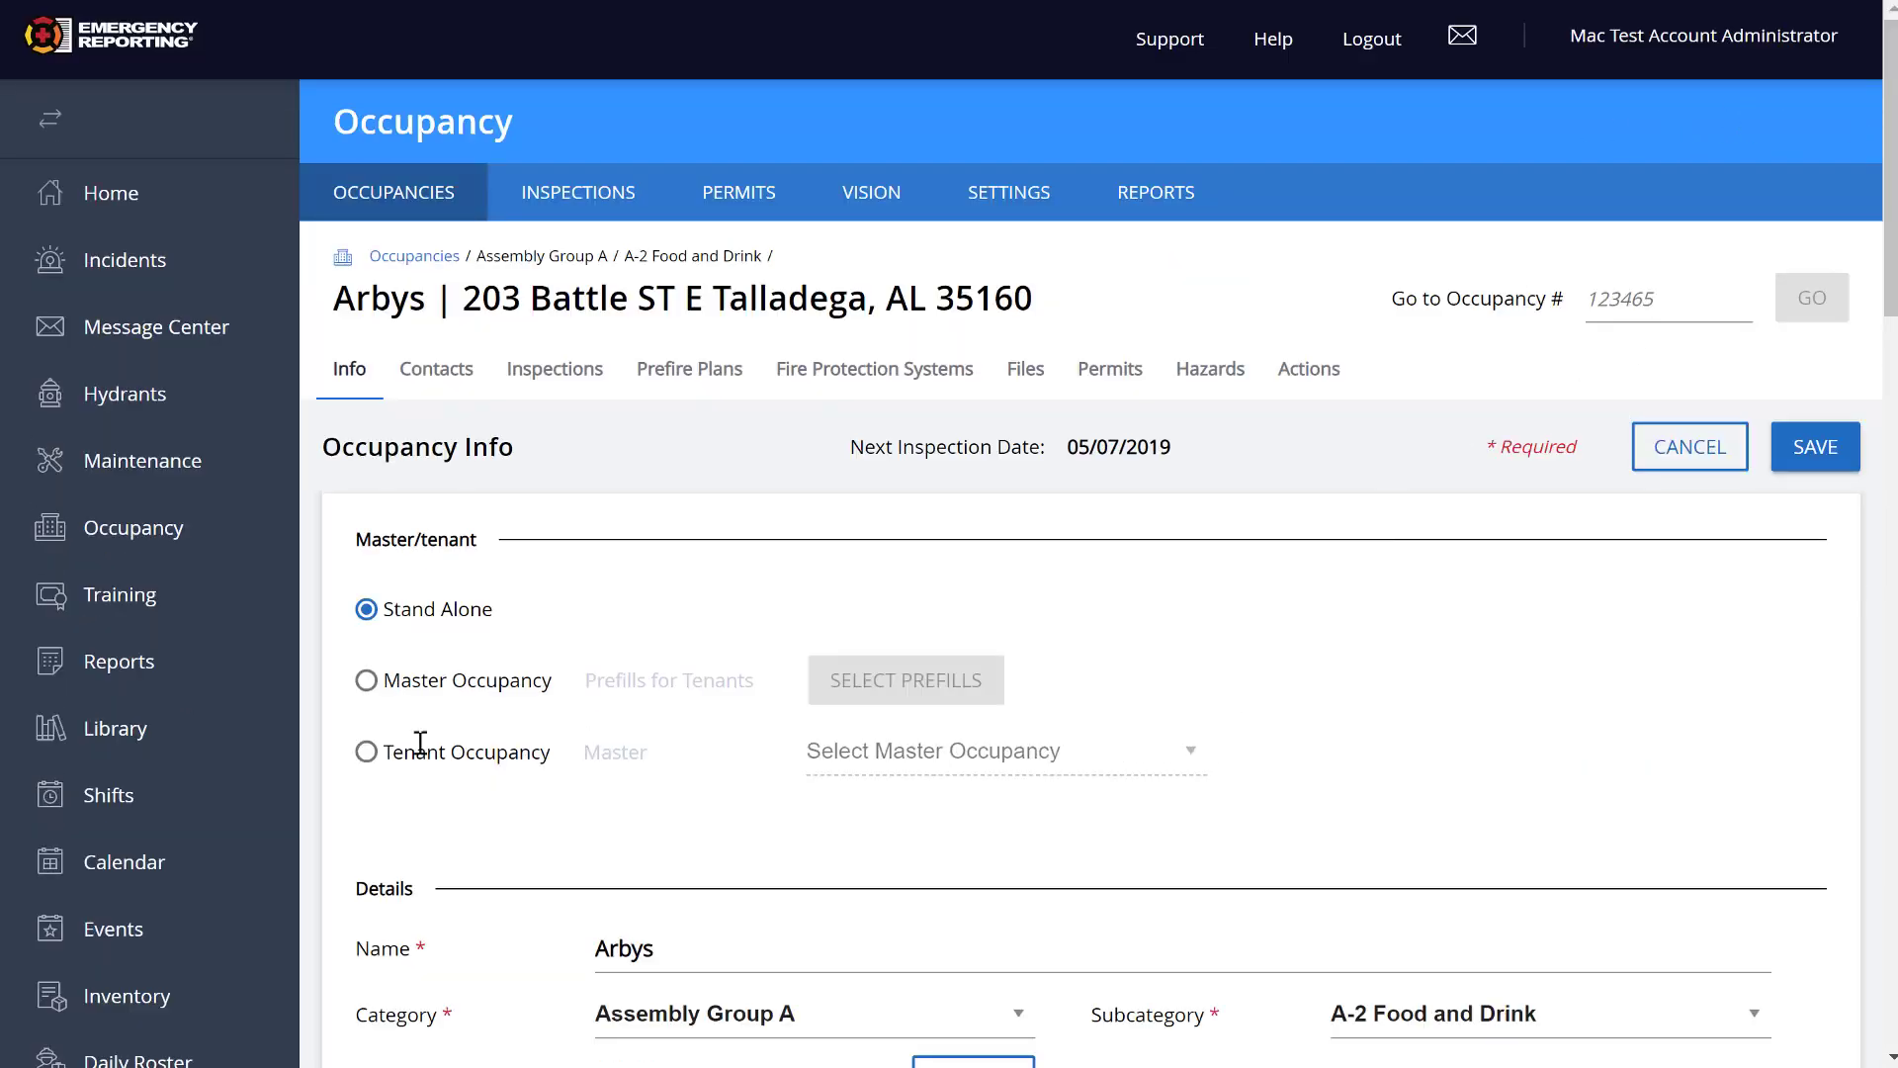
{"action": "left_click", "coordinate": [365, 759]}
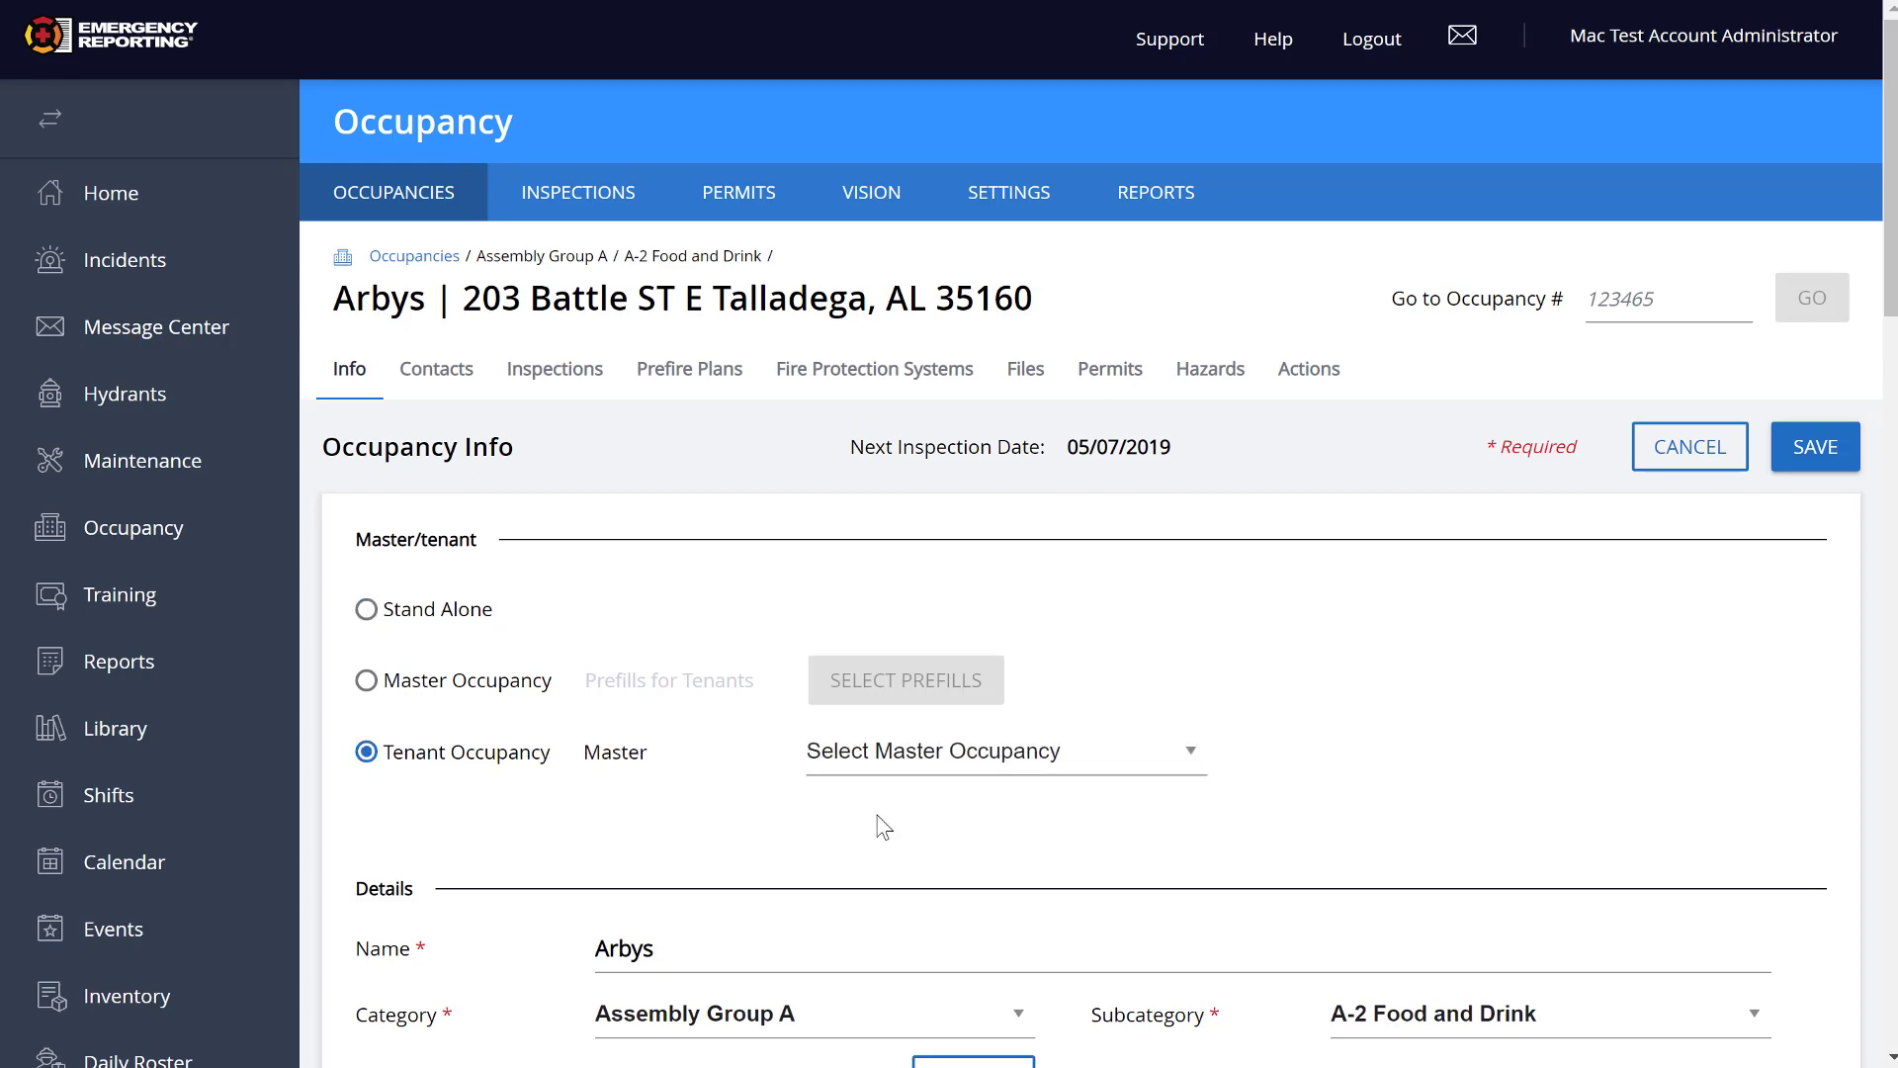
{"action": "scroll", "coordinate": [883, 827], "scroll_direction": "down", "scroll_amount": 3}
{"action": "scroll", "coordinate": [880, 796], "scroll_direction": "up", "scroll_amount": 3}
Step: Show the Arbys contacts, open the Architect contact to view its details, and cancel back to the contact list
{"action": "left_click", "coordinate": [425, 373]}
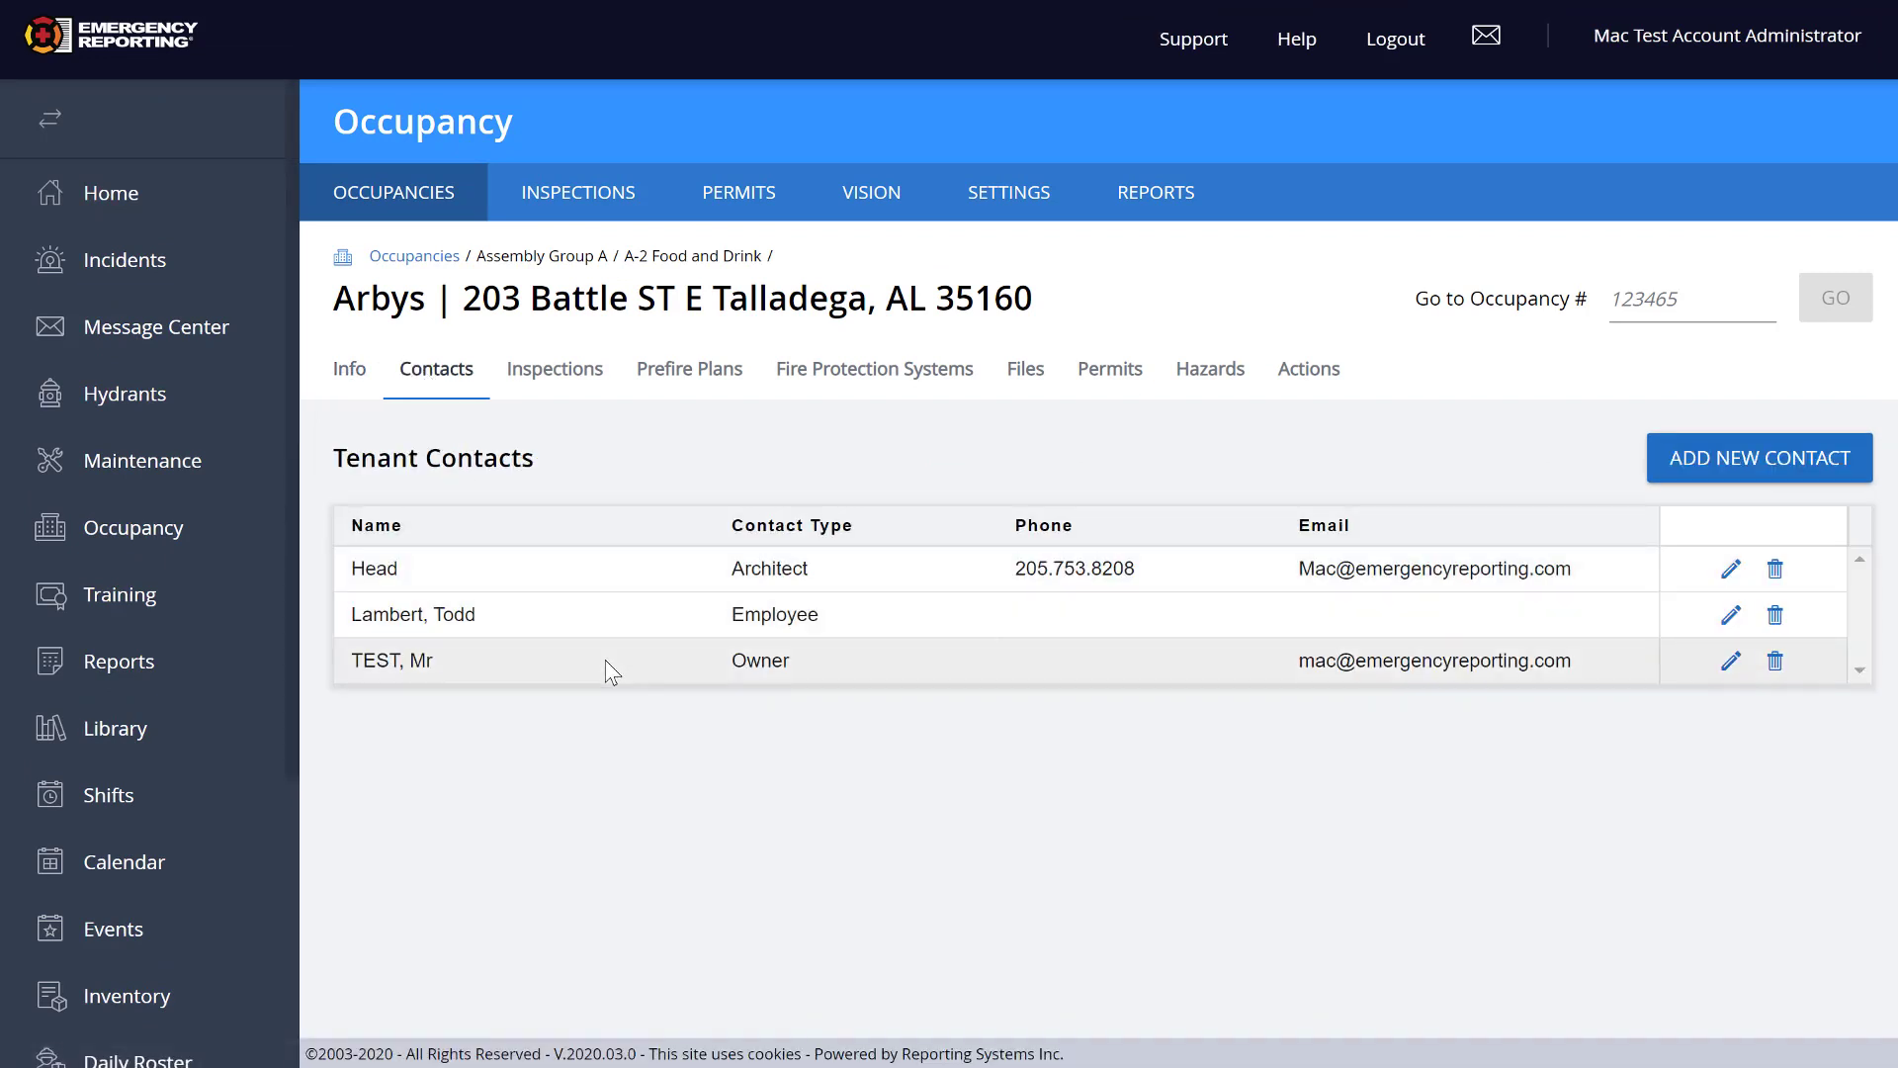
{"action": "left_click", "coordinate": [1732, 578]}
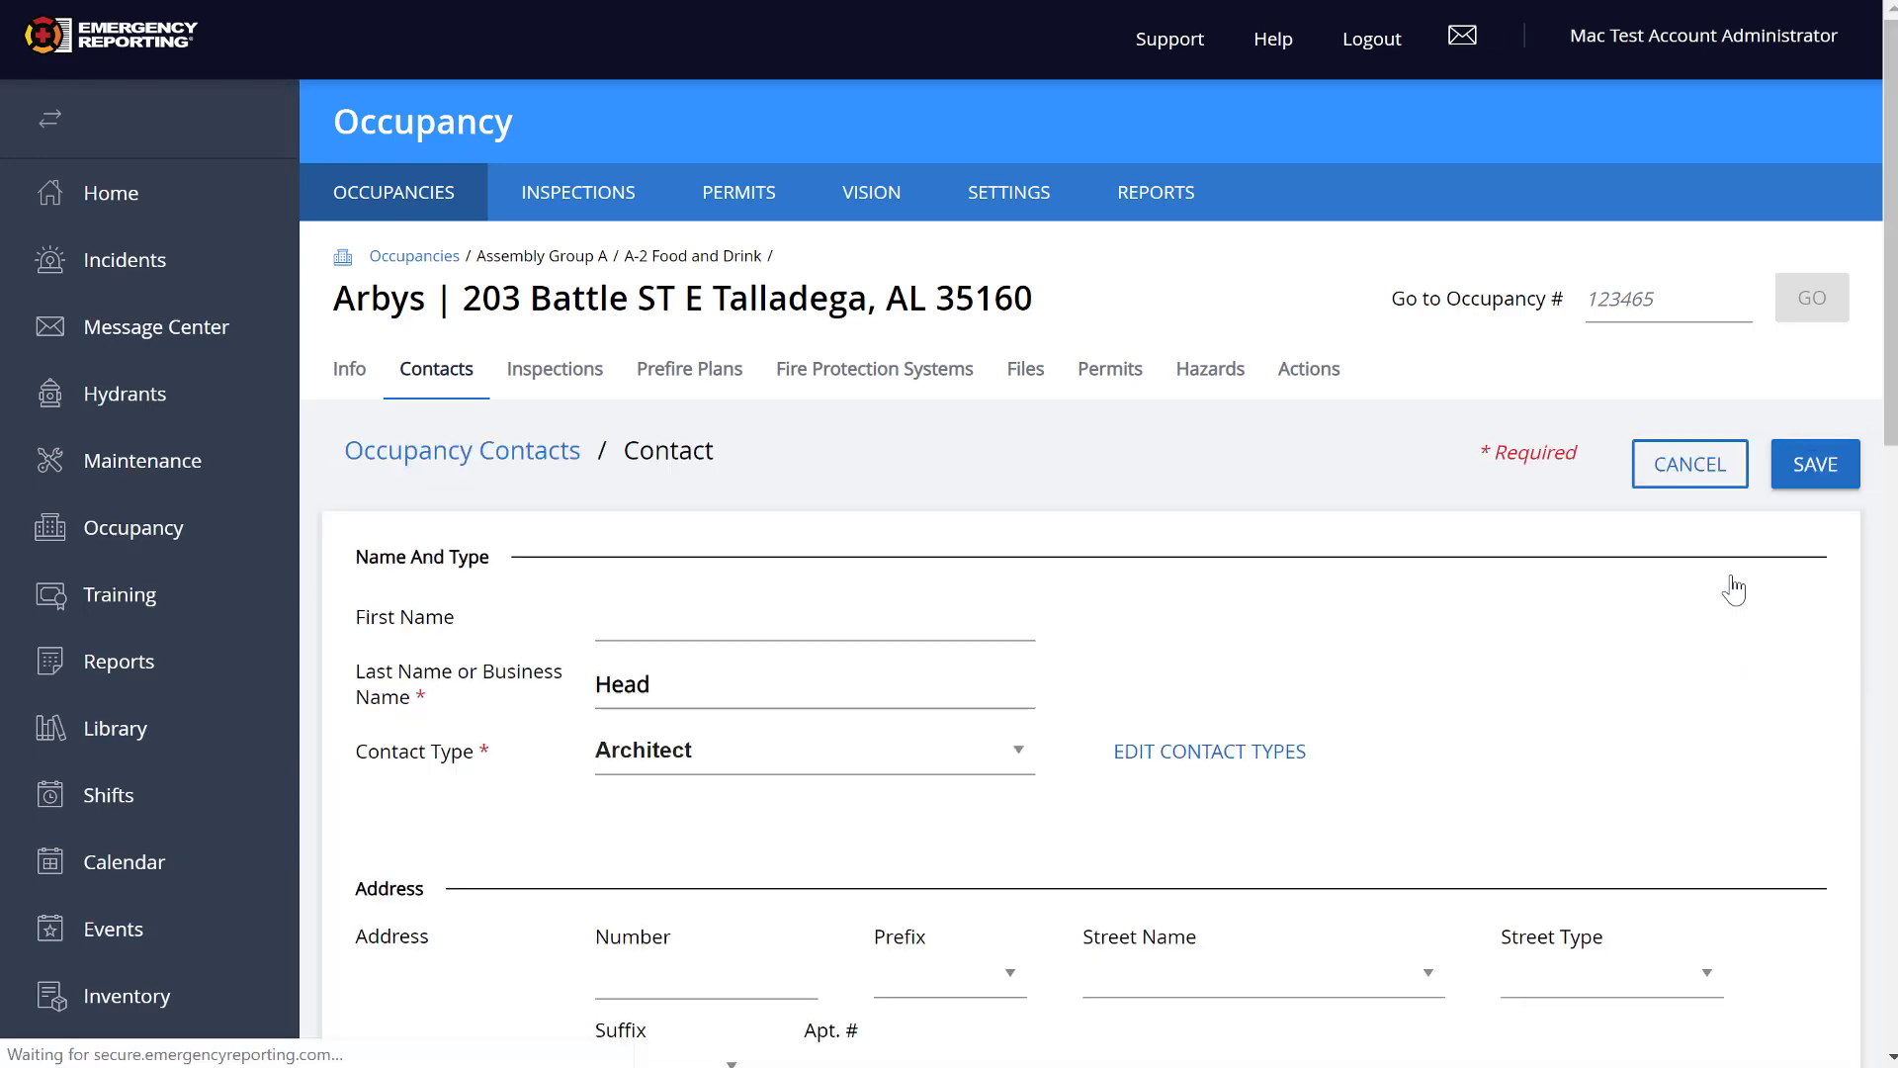
{"action": "scroll", "coordinate": [952, 791], "scroll_direction": "down", "scroll_amount": 1}
{"action": "scroll", "coordinate": [955, 790], "scroll_direction": "up", "scroll_amount": 1}
{"action": "left_click", "coordinate": [1653, 475]}
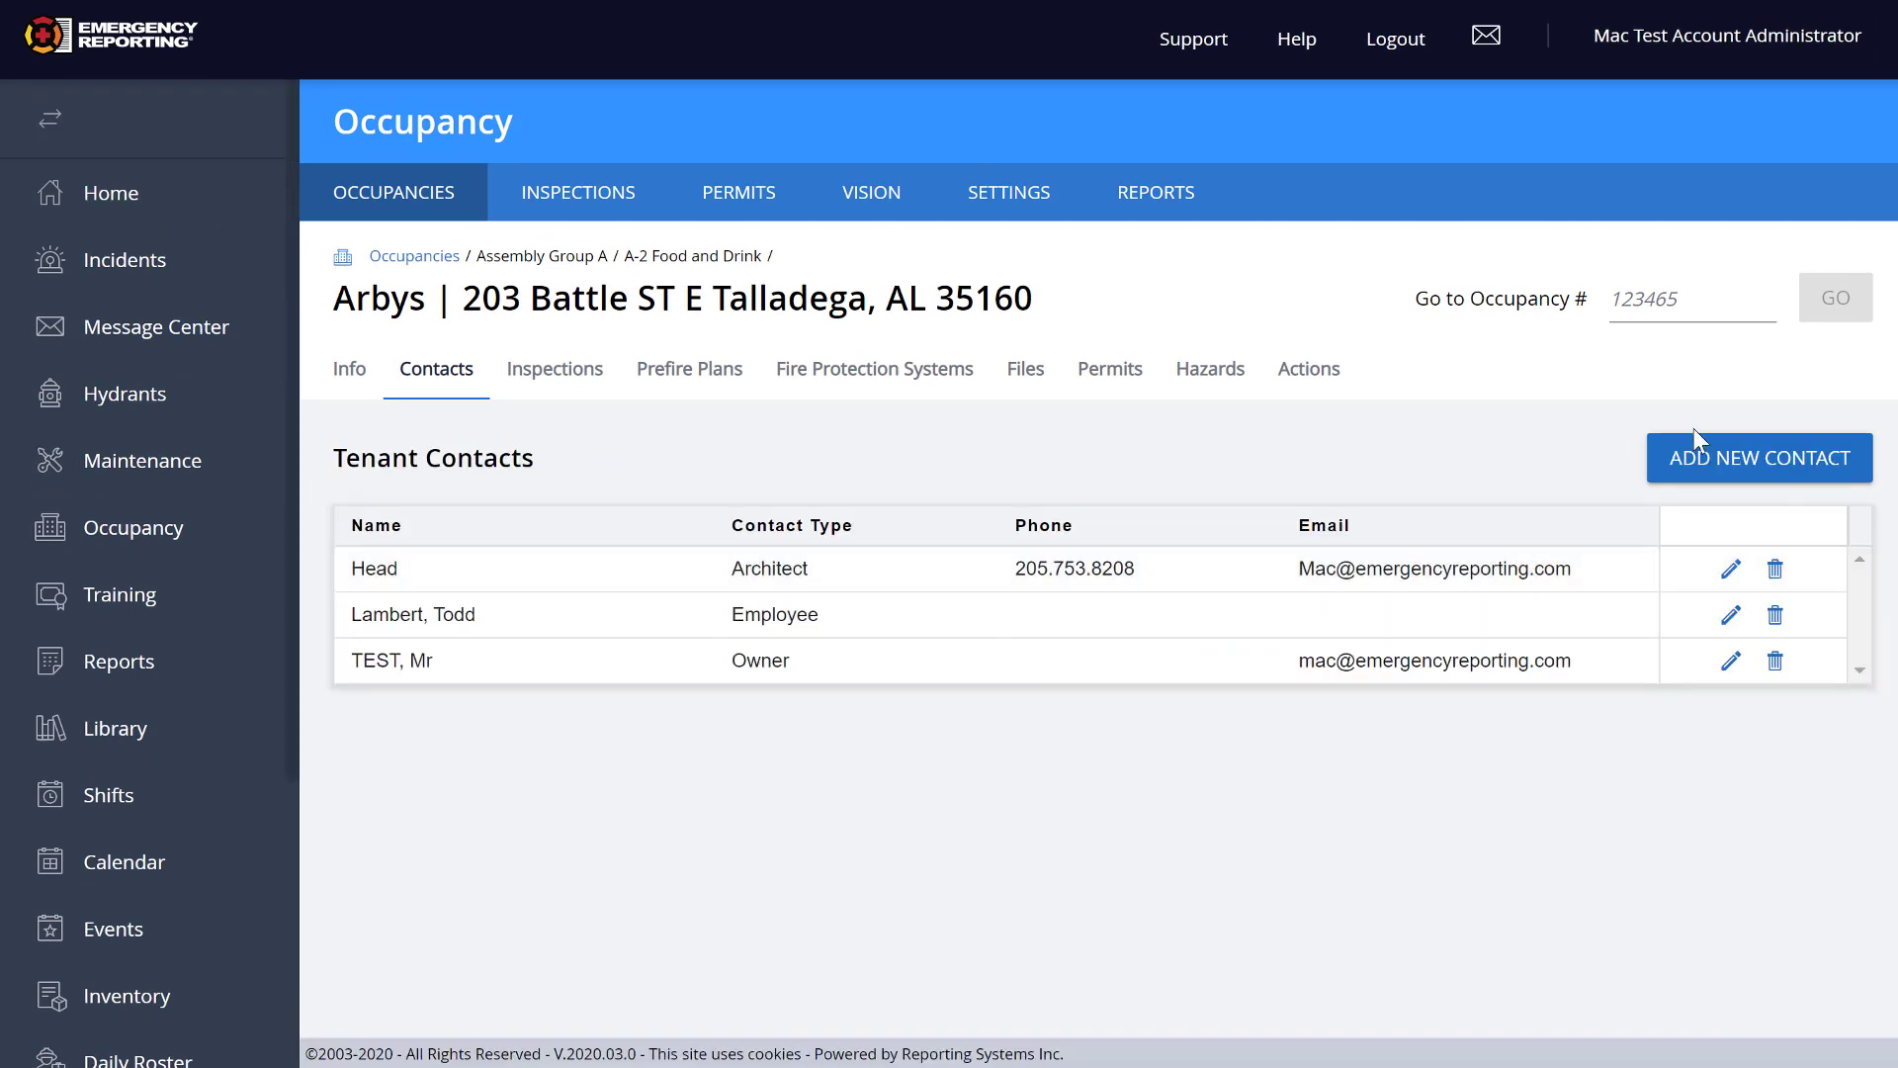
Step: Open a blank new contact form for Arbys and look through the available contact types
{"action": "left_click", "coordinate": [1697, 450]}
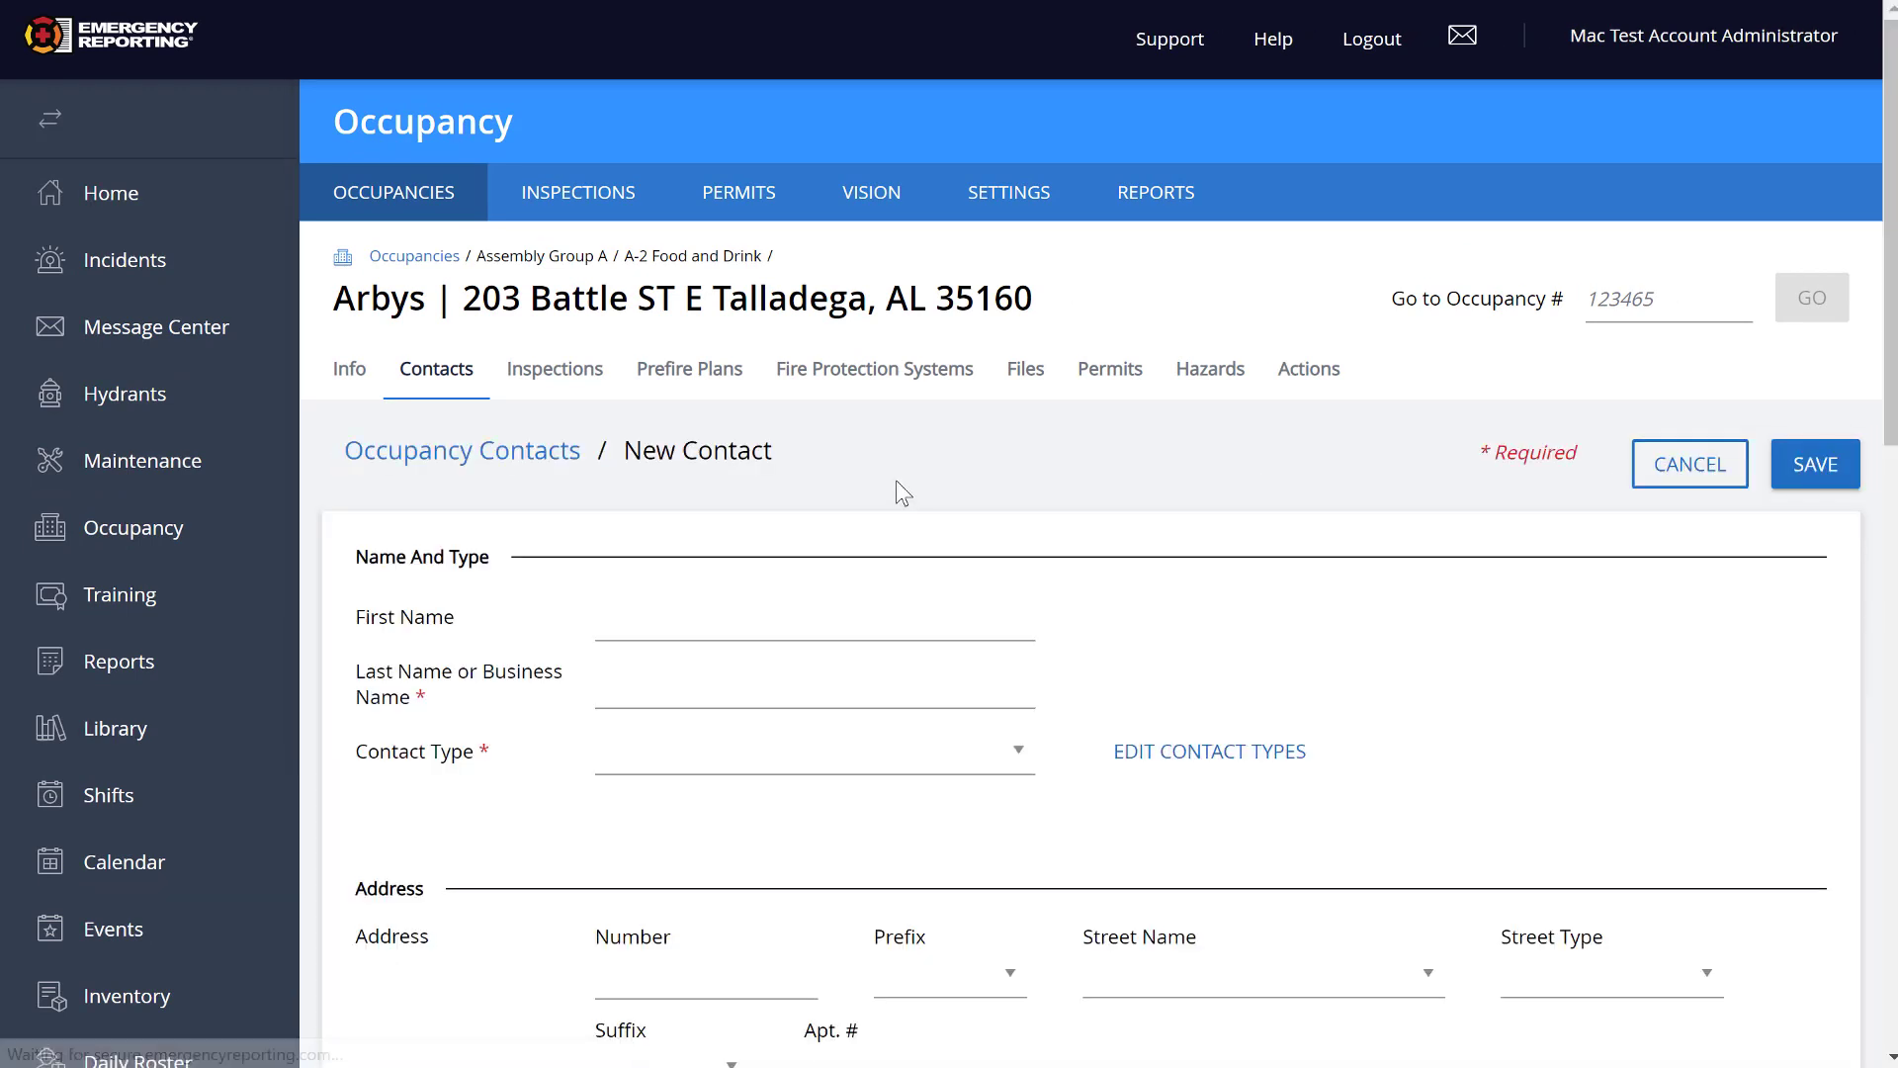
{"action": "left_click", "coordinate": [603, 634]}
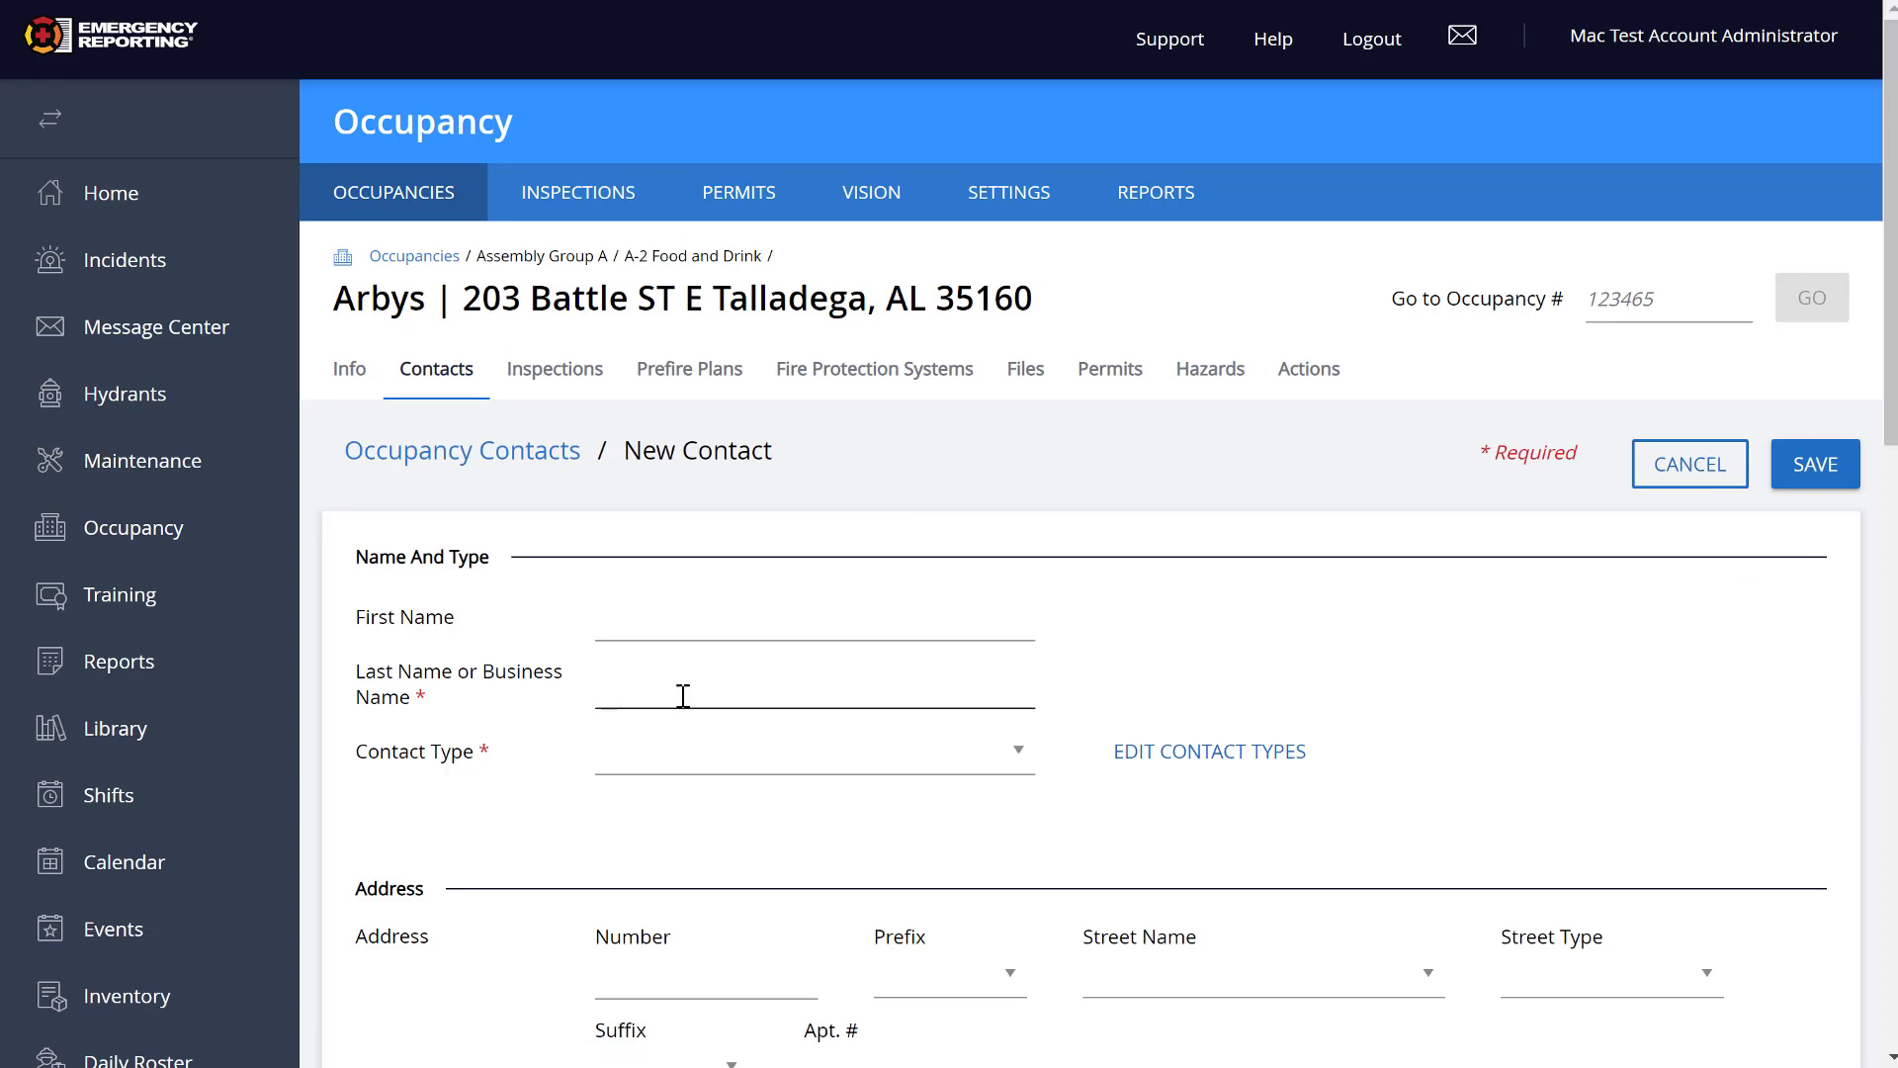
{"action": "left_click", "coordinate": [1013, 769]}
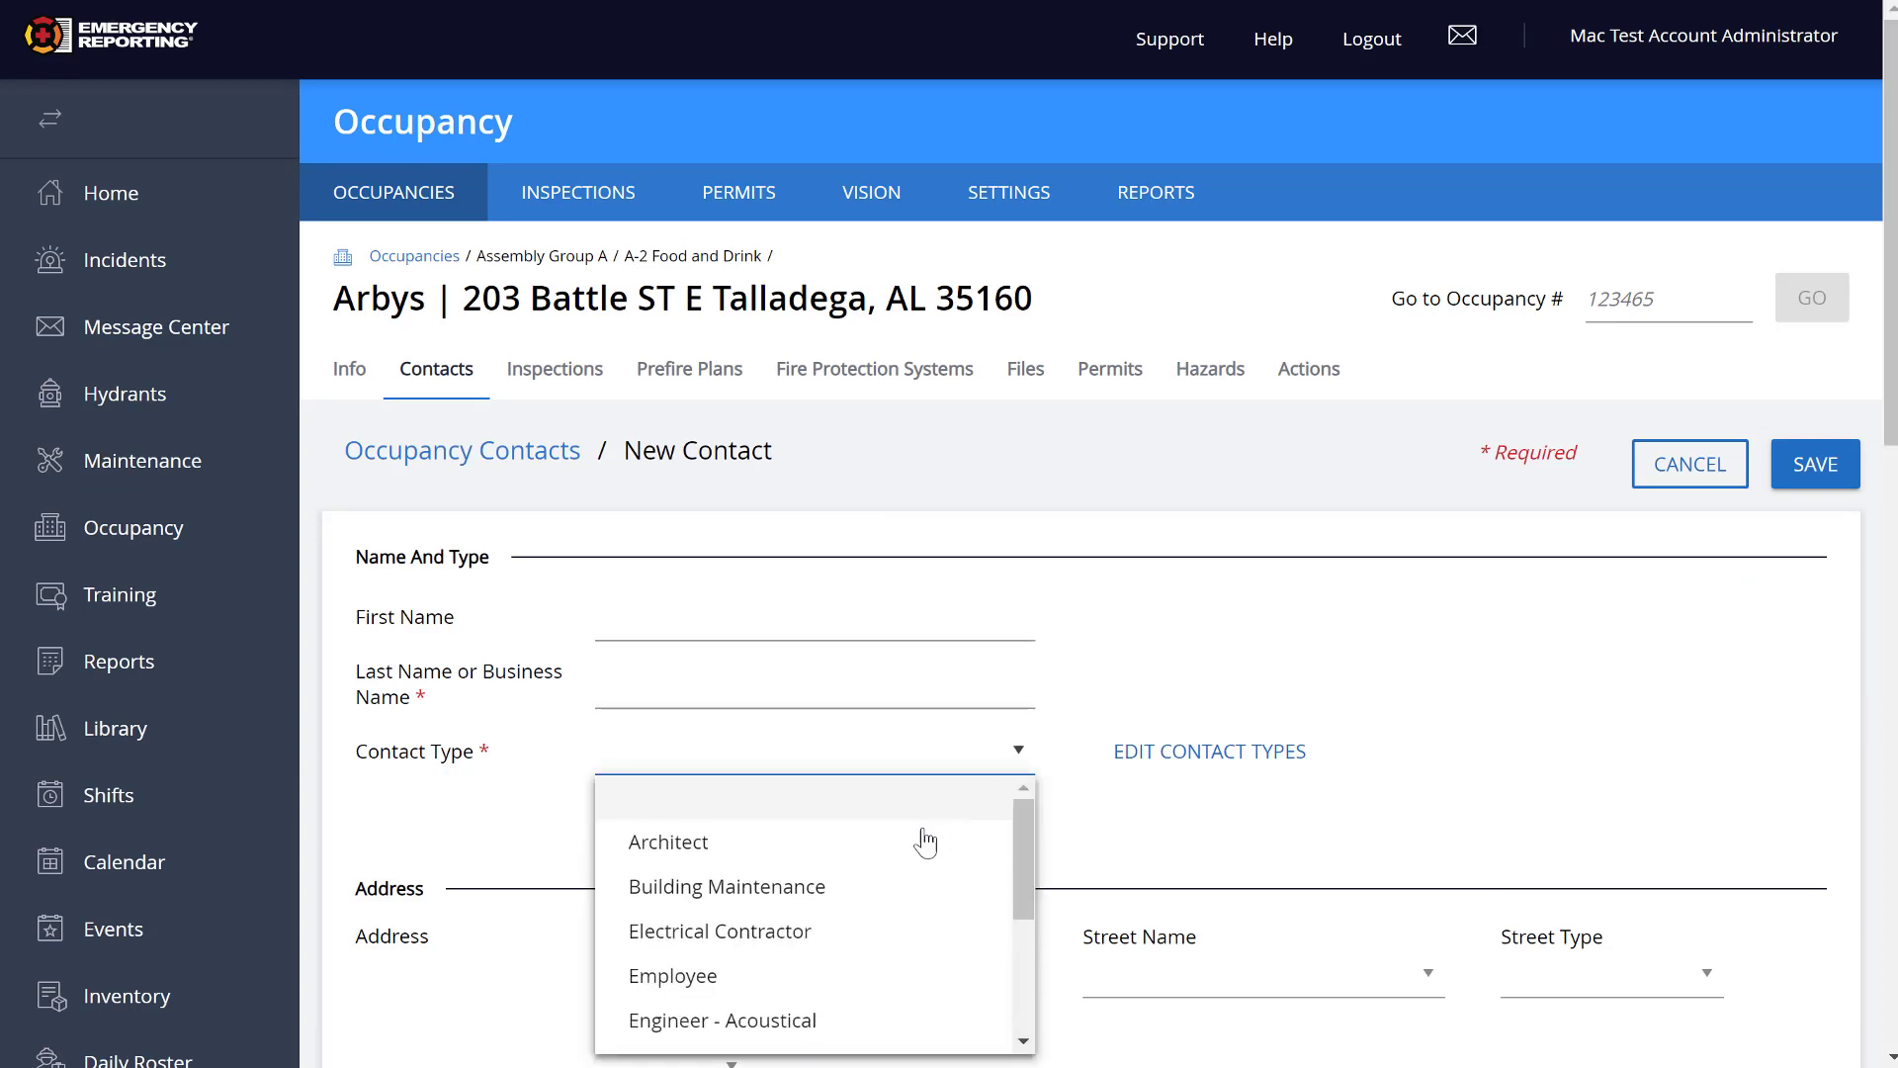
{"action": "left_click_drag", "start_coordinate": [1017, 880], "coordinate": [1009, 820]}
Step: Open the Occupancy Contact Types settings, start a new contact type entry, and cancel it without entering a name
{"action": "left_click", "coordinate": [1214, 759]}
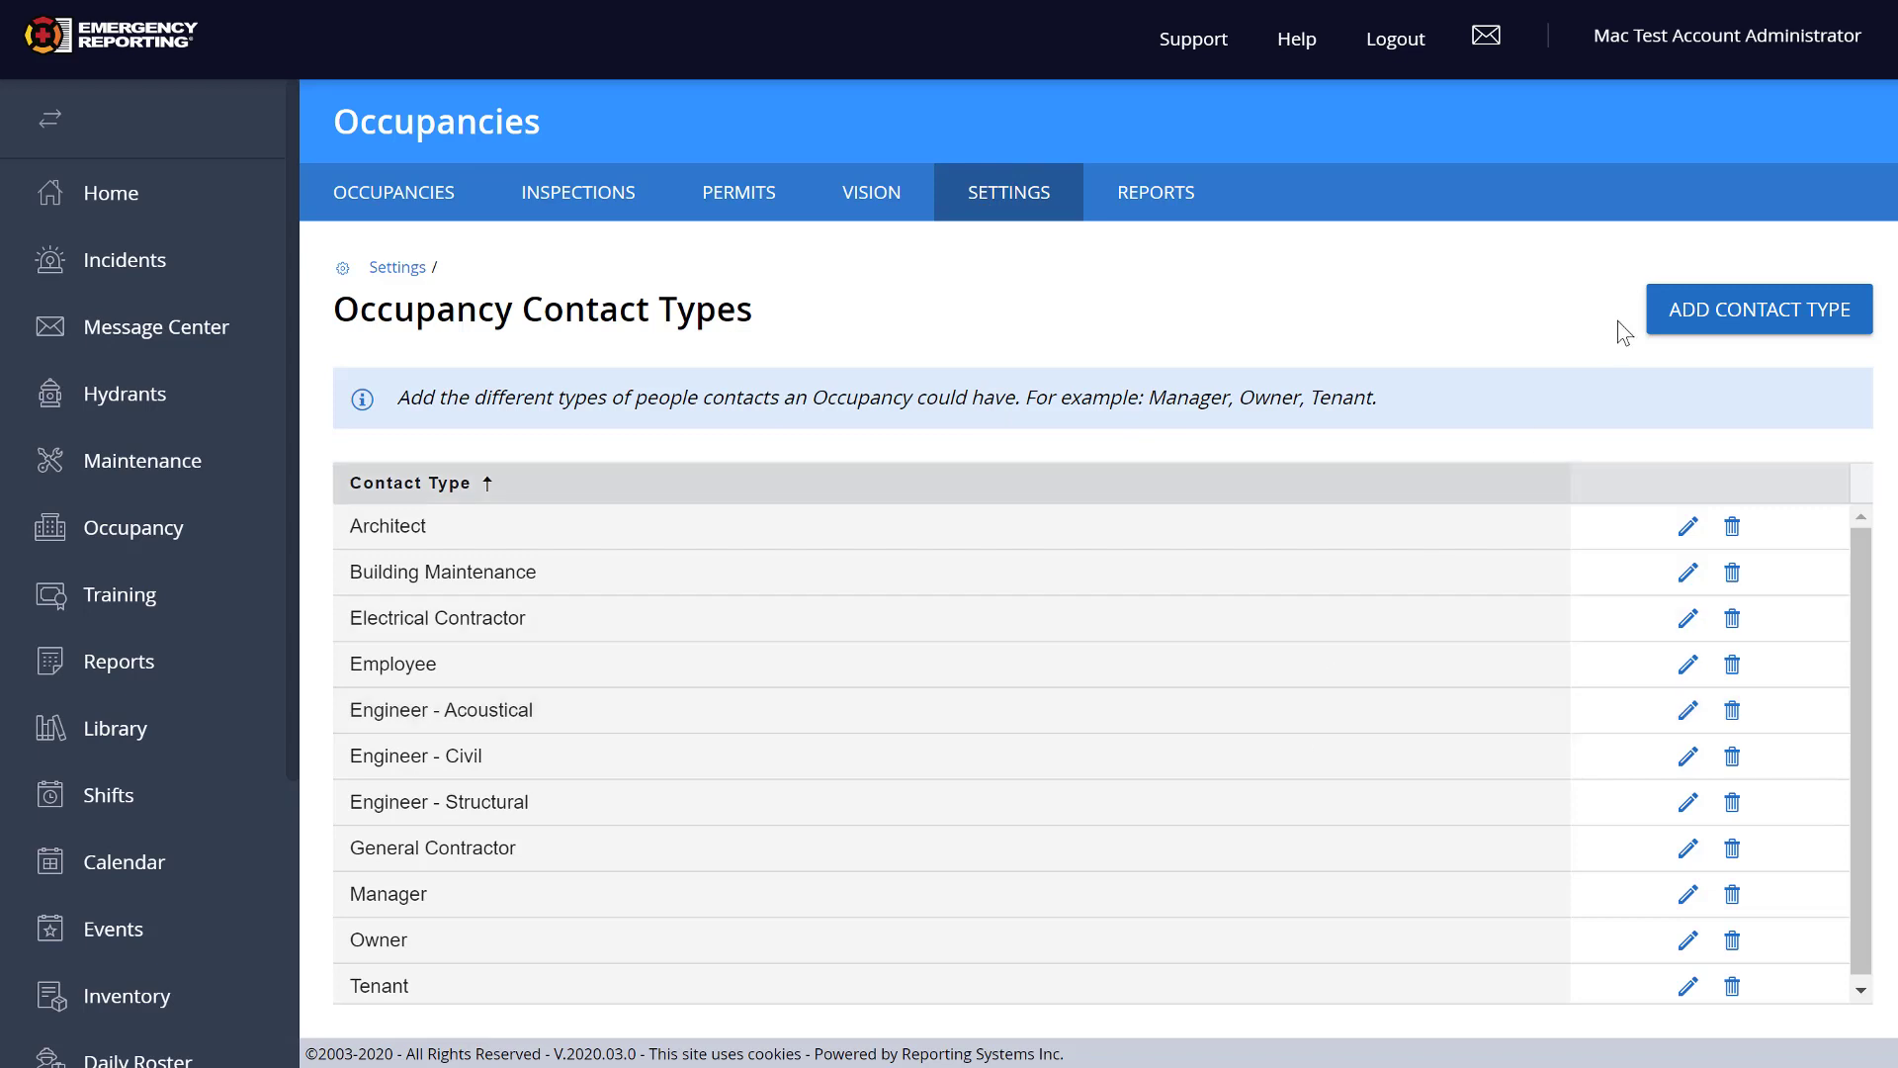
{"action": "left_click", "coordinate": [1780, 315]}
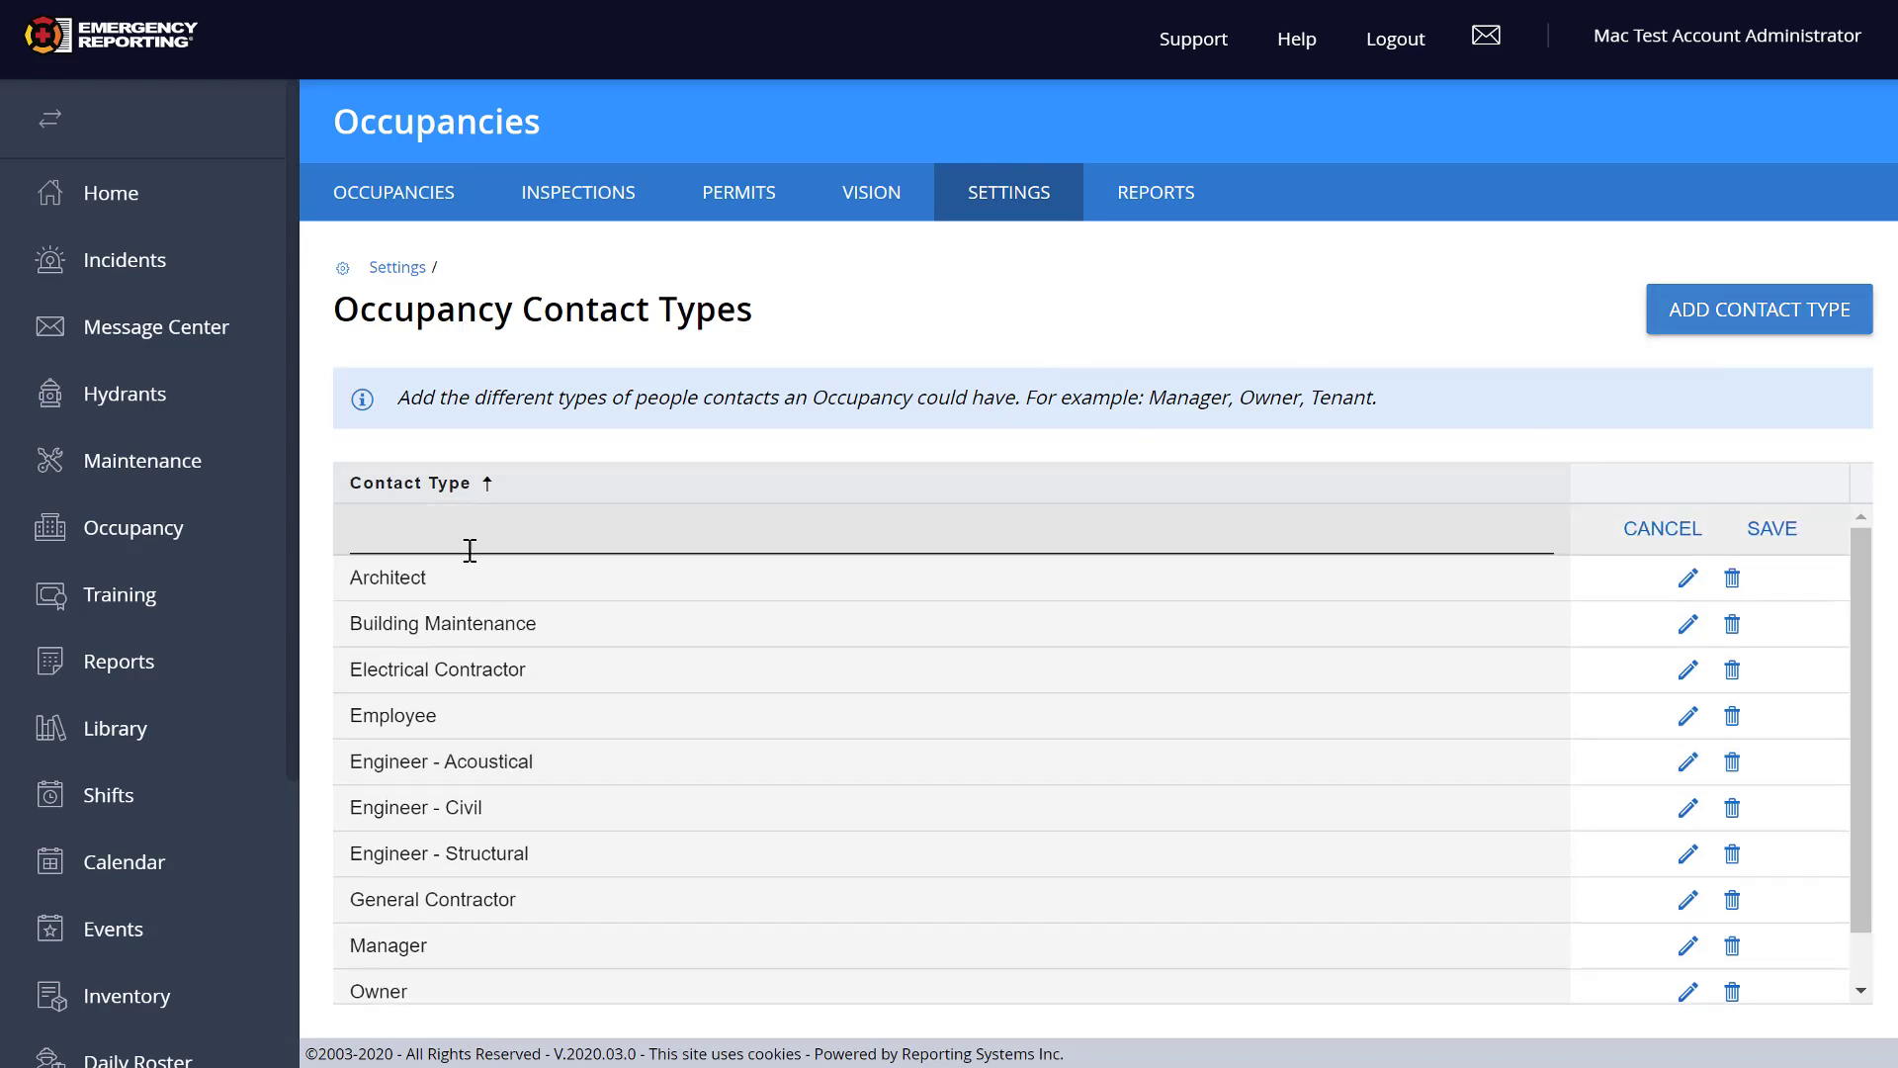
{"action": "left_click", "coordinate": [393, 537]}
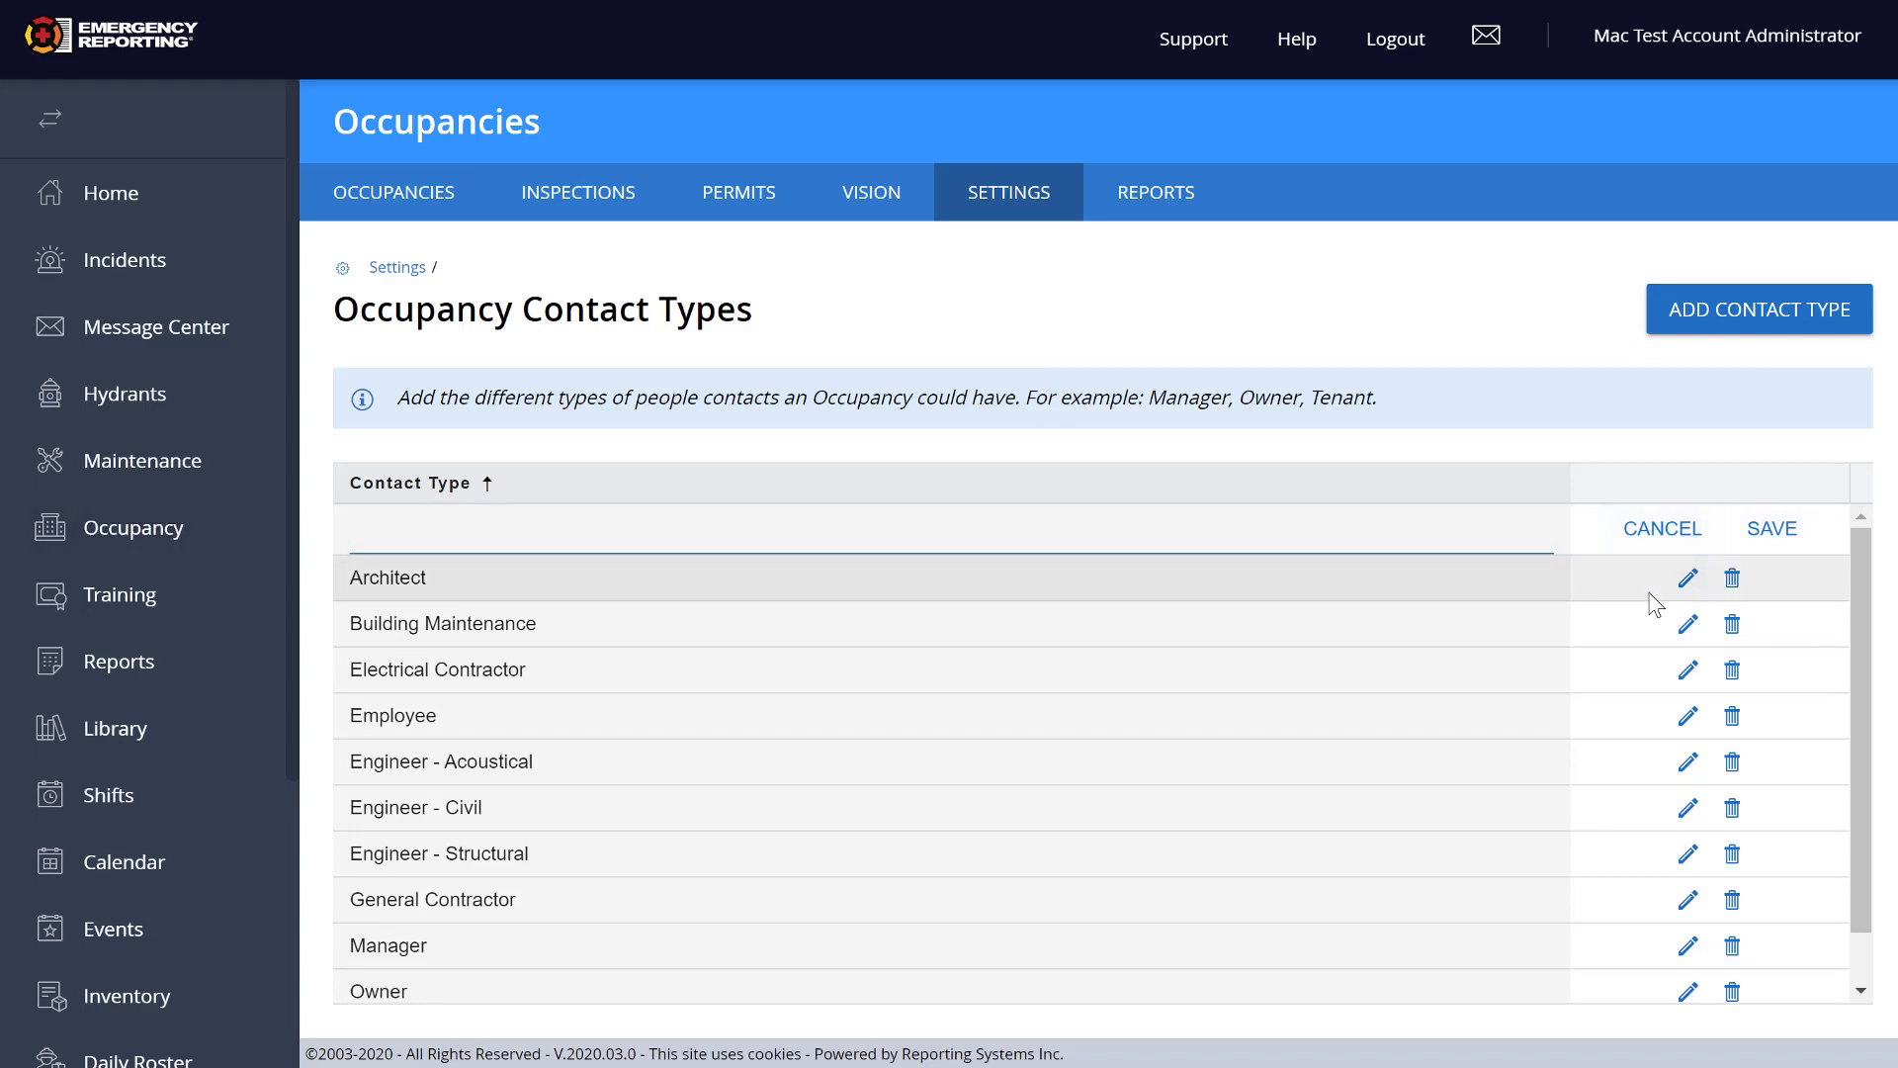
{"action": "left_click", "coordinate": [1666, 530]}
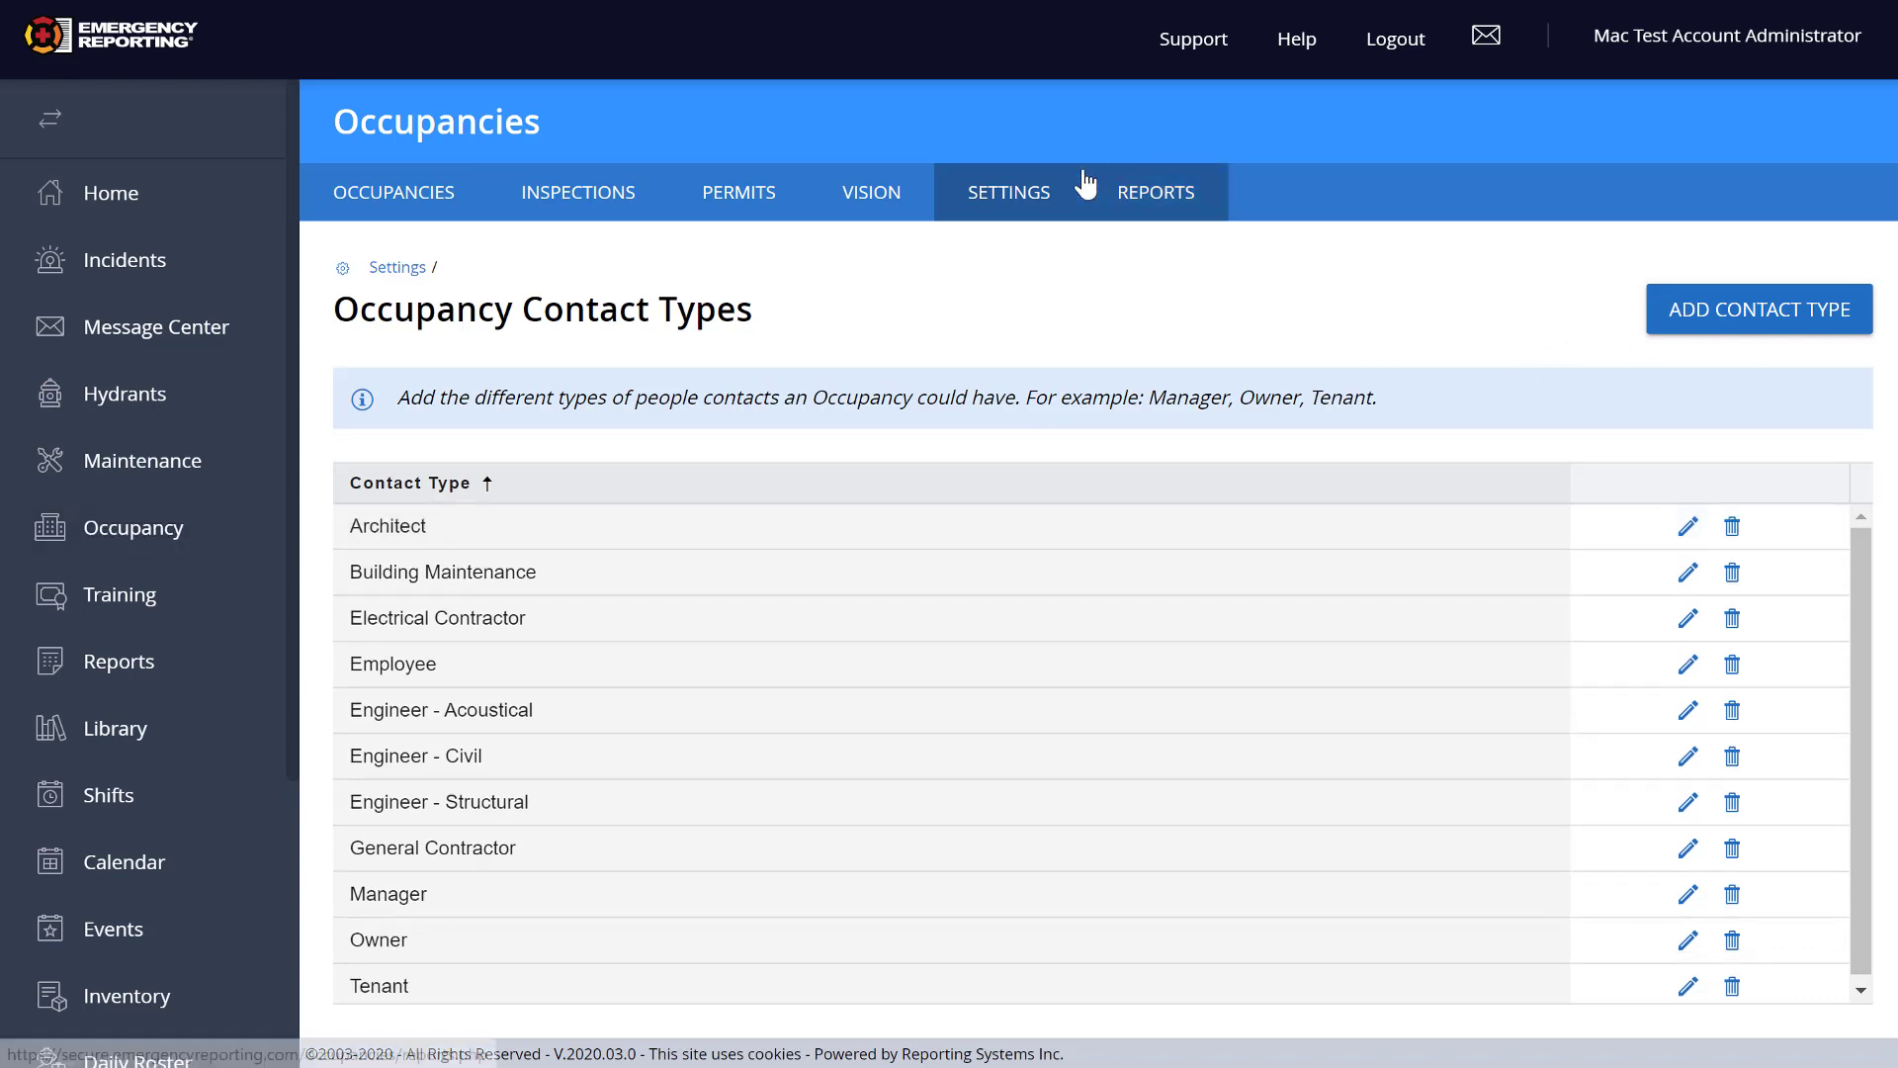
Step: Return to the occupancies list, reopen the Arbys record for editing, and show its contacts
{"action": "left_click", "coordinate": [380, 203]}
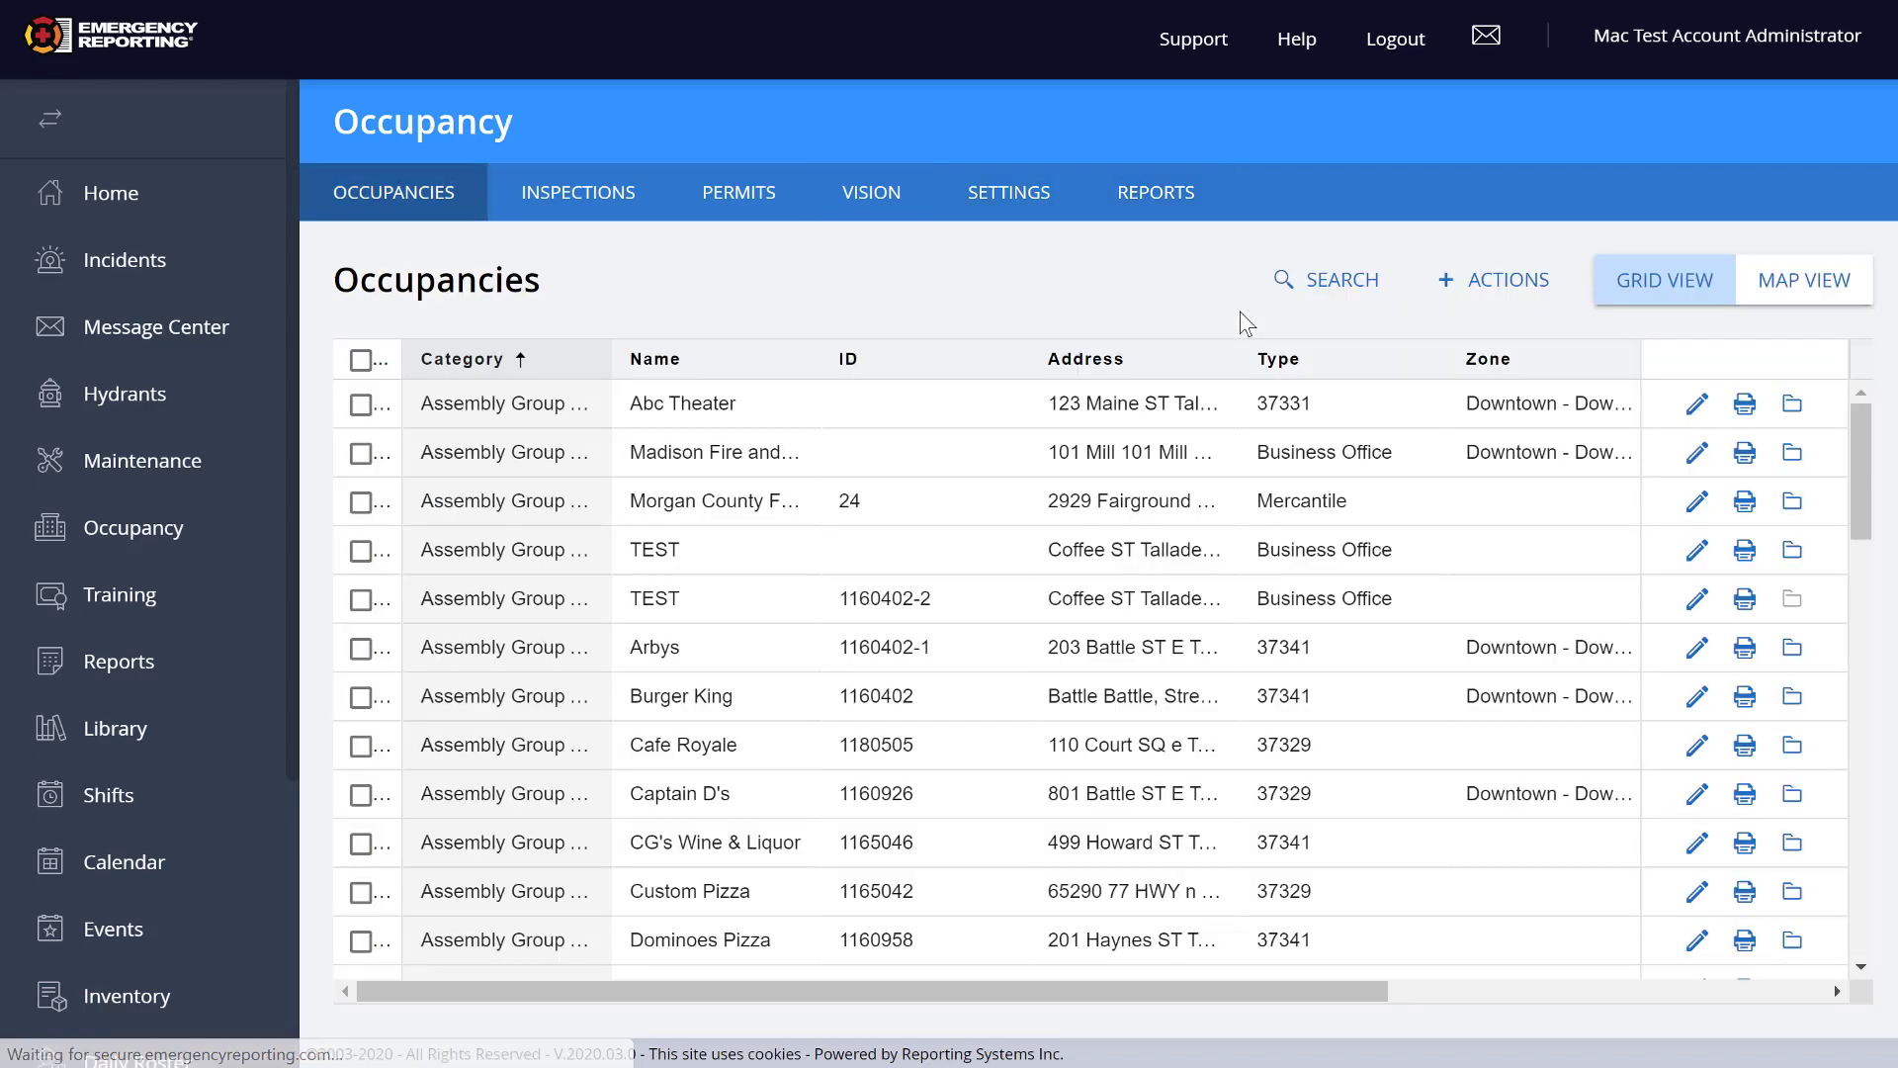
{"action": "left_click", "coordinate": [1644, 665]}
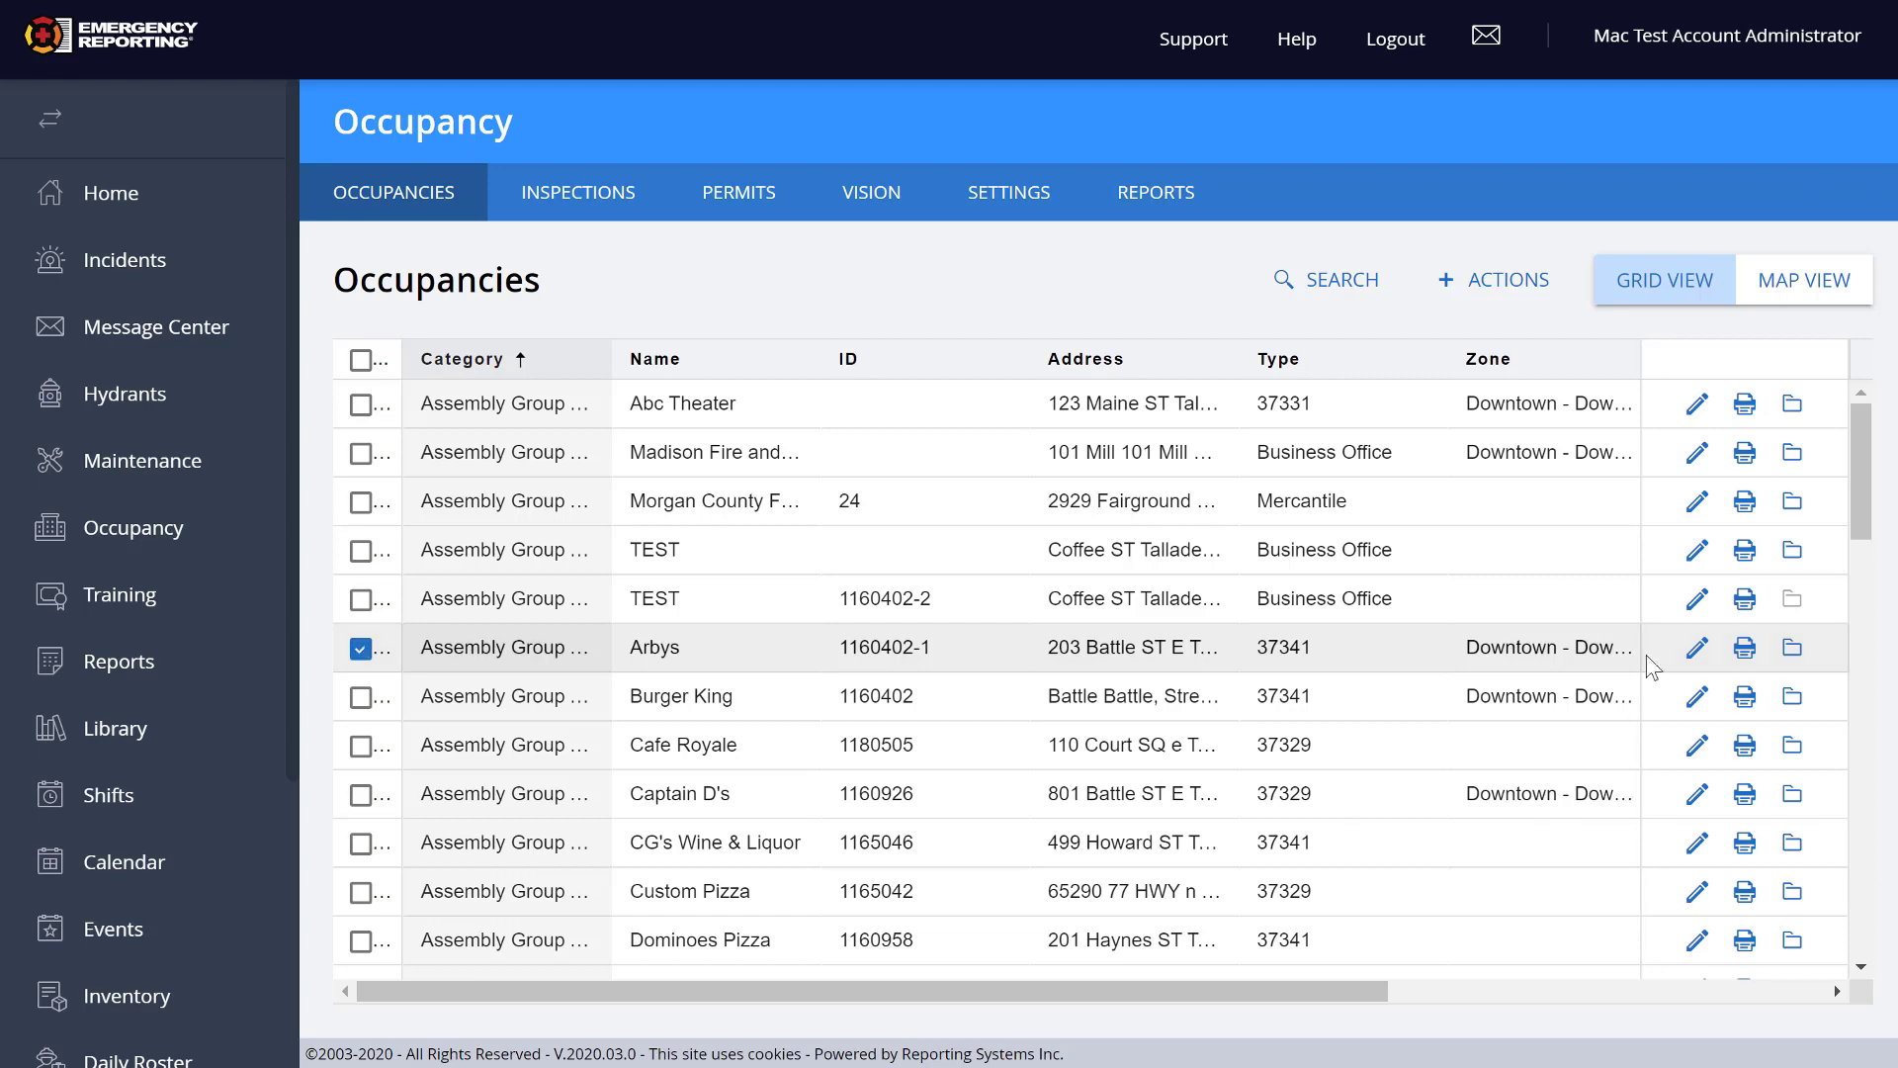
{"action": "left_click", "coordinate": [1693, 654]}
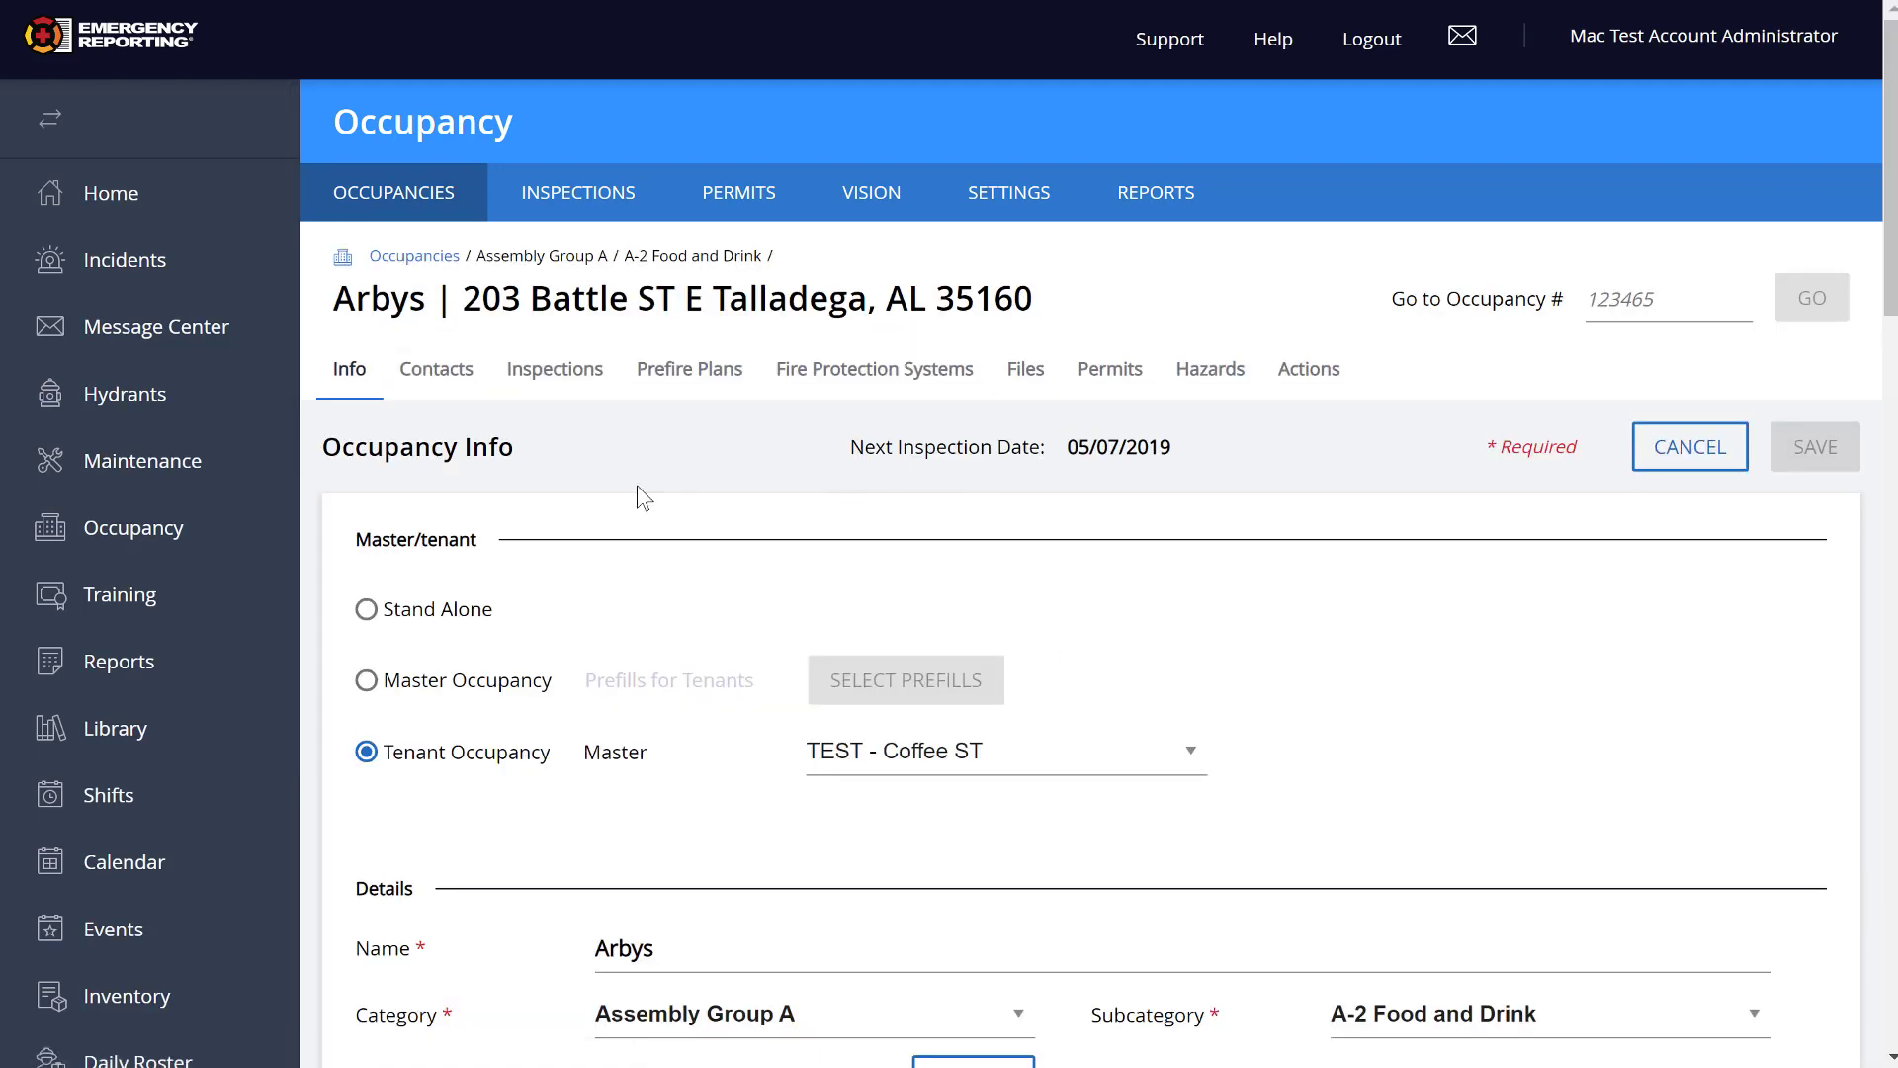
{"action": "left_click", "coordinate": [451, 373]}
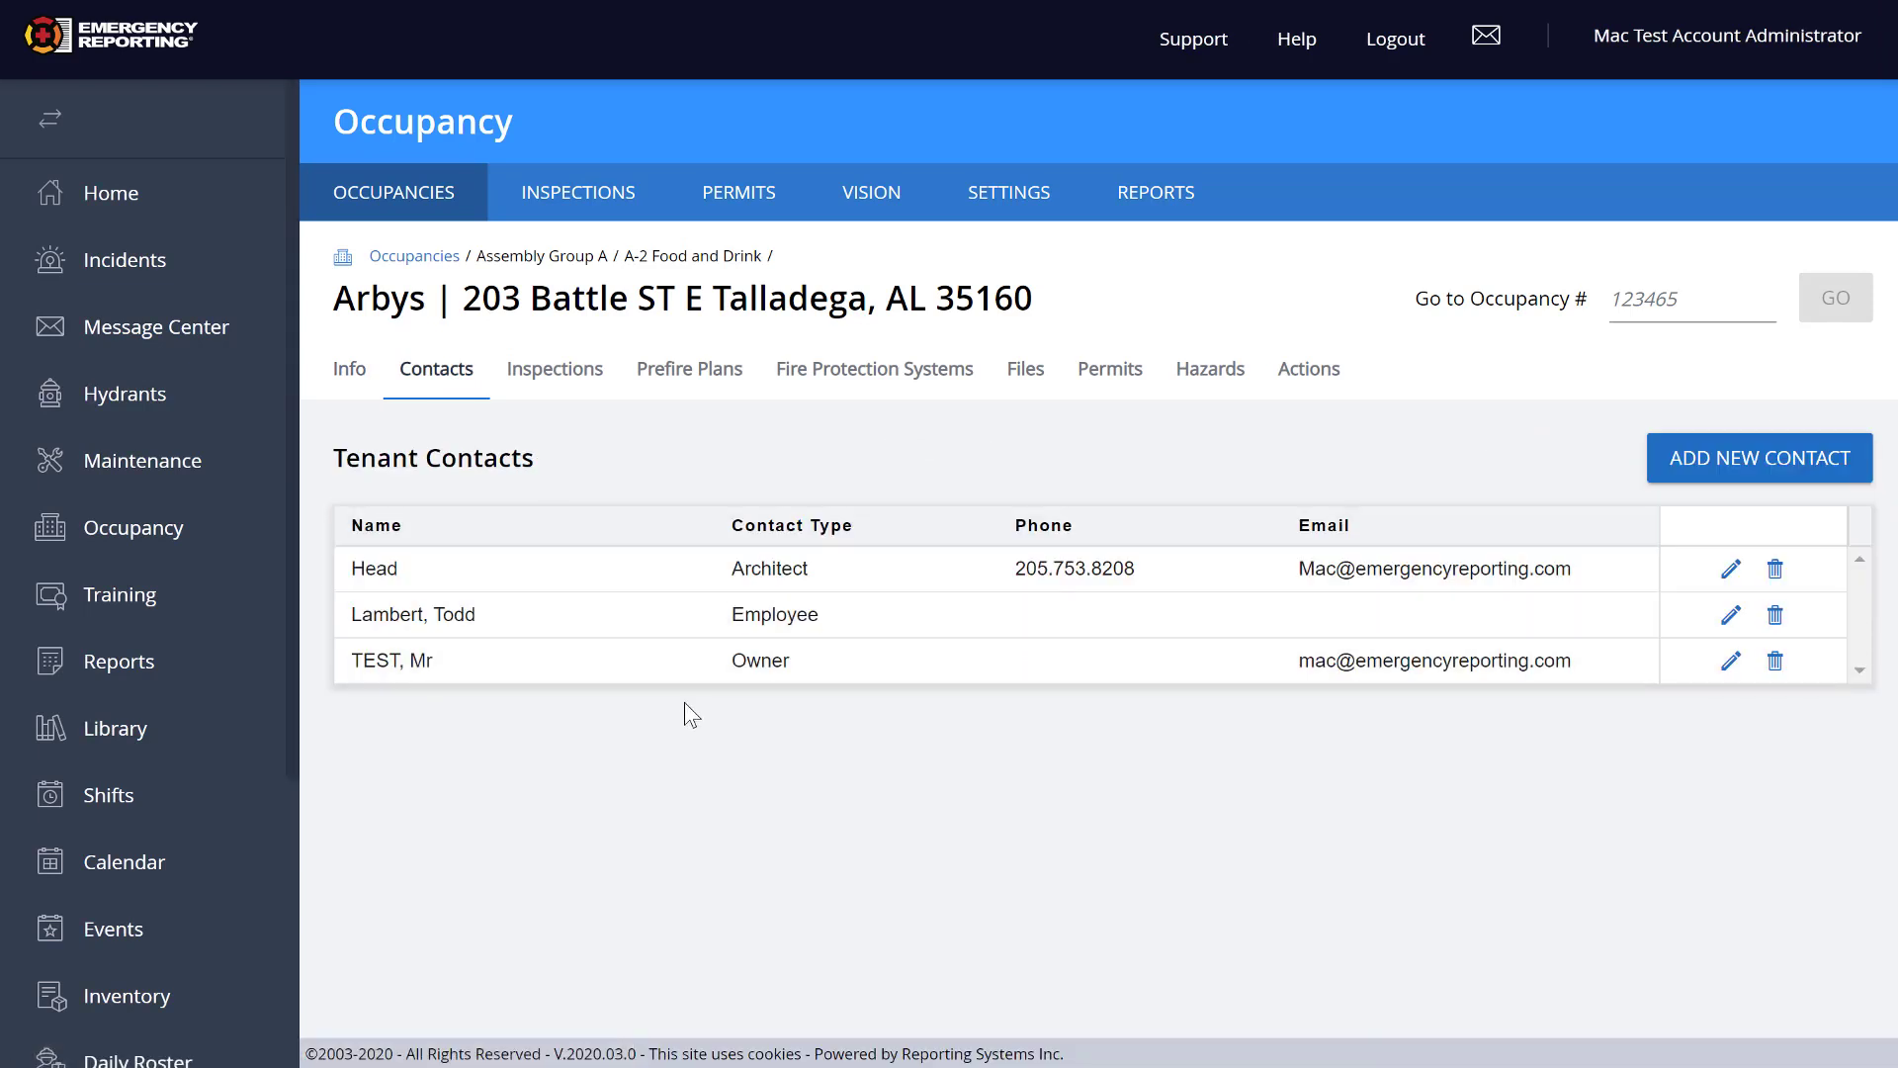
Step: Show the Arbys inspections, collapse Inspection Frequency, and examine the Inspection Schedule and Inspection History
{"action": "left_click", "coordinate": [575, 425]}
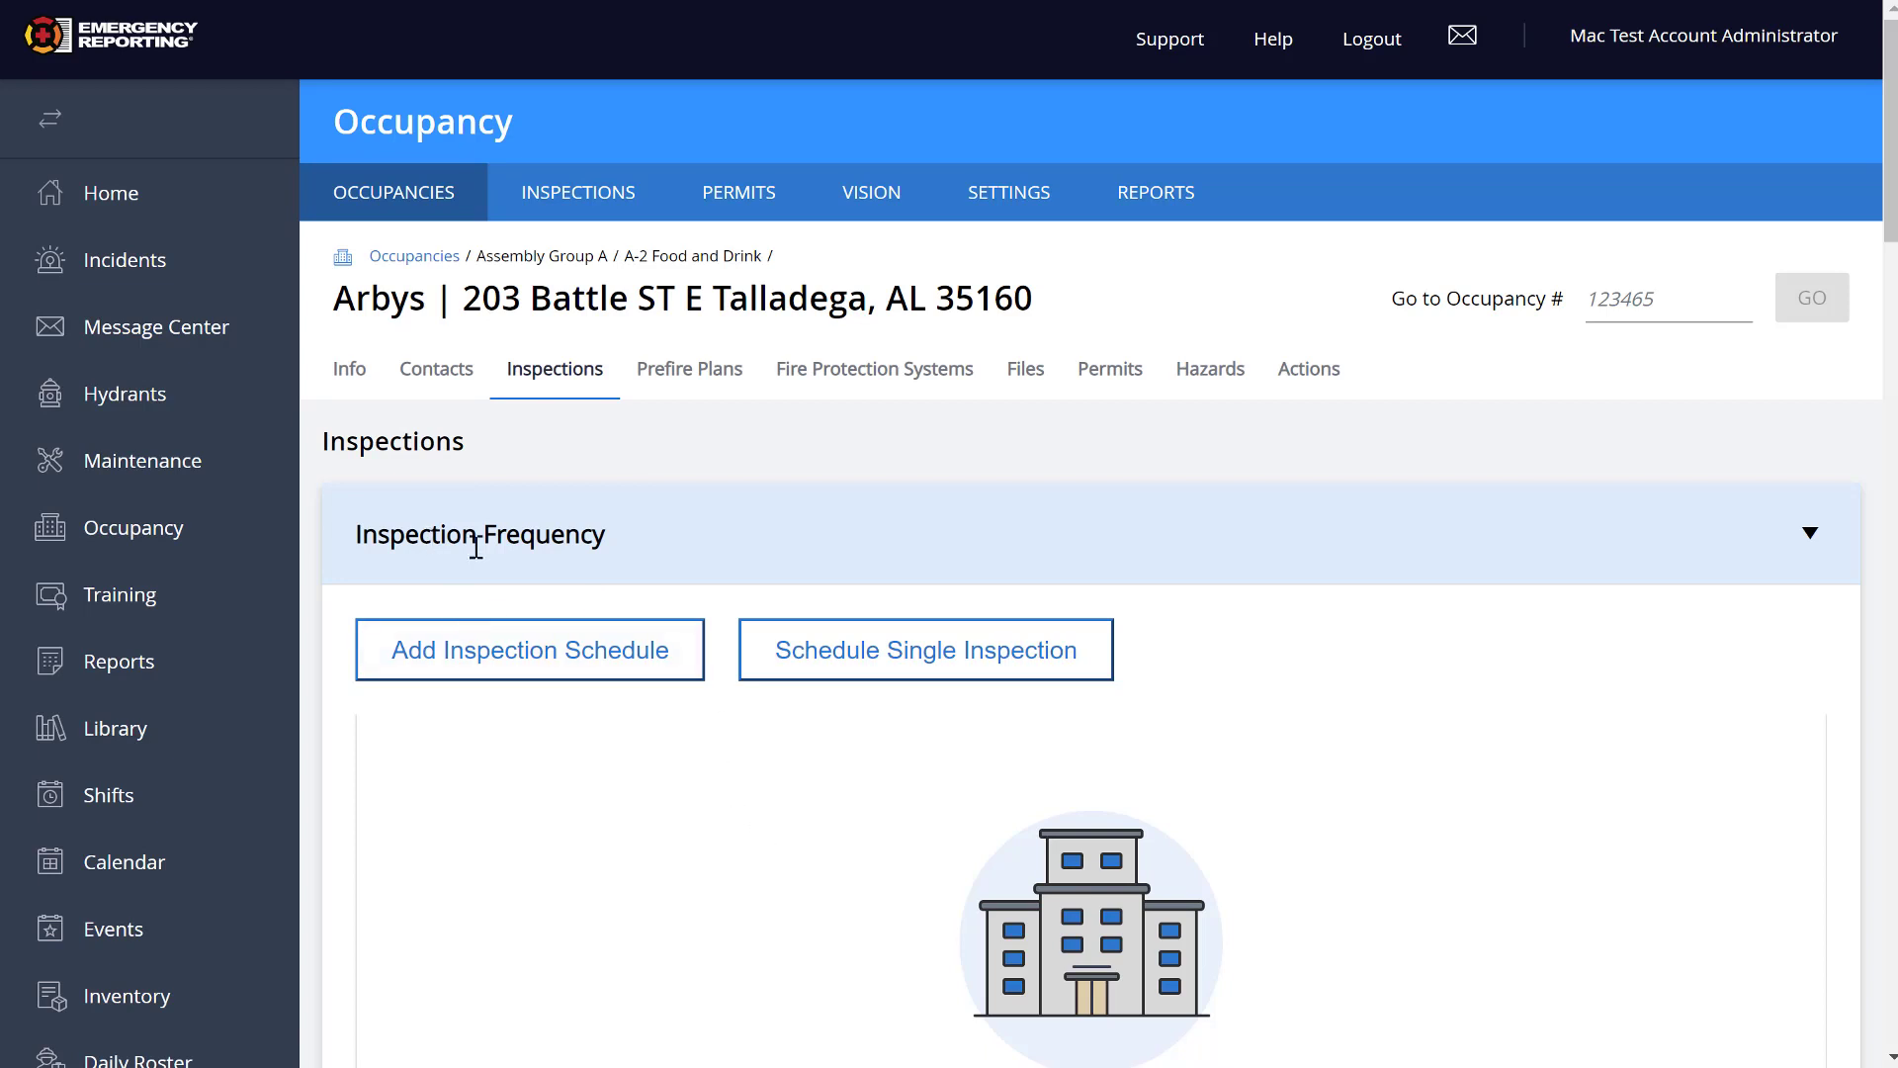
{"action": "left_click", "coordinate": [1807, 536]}
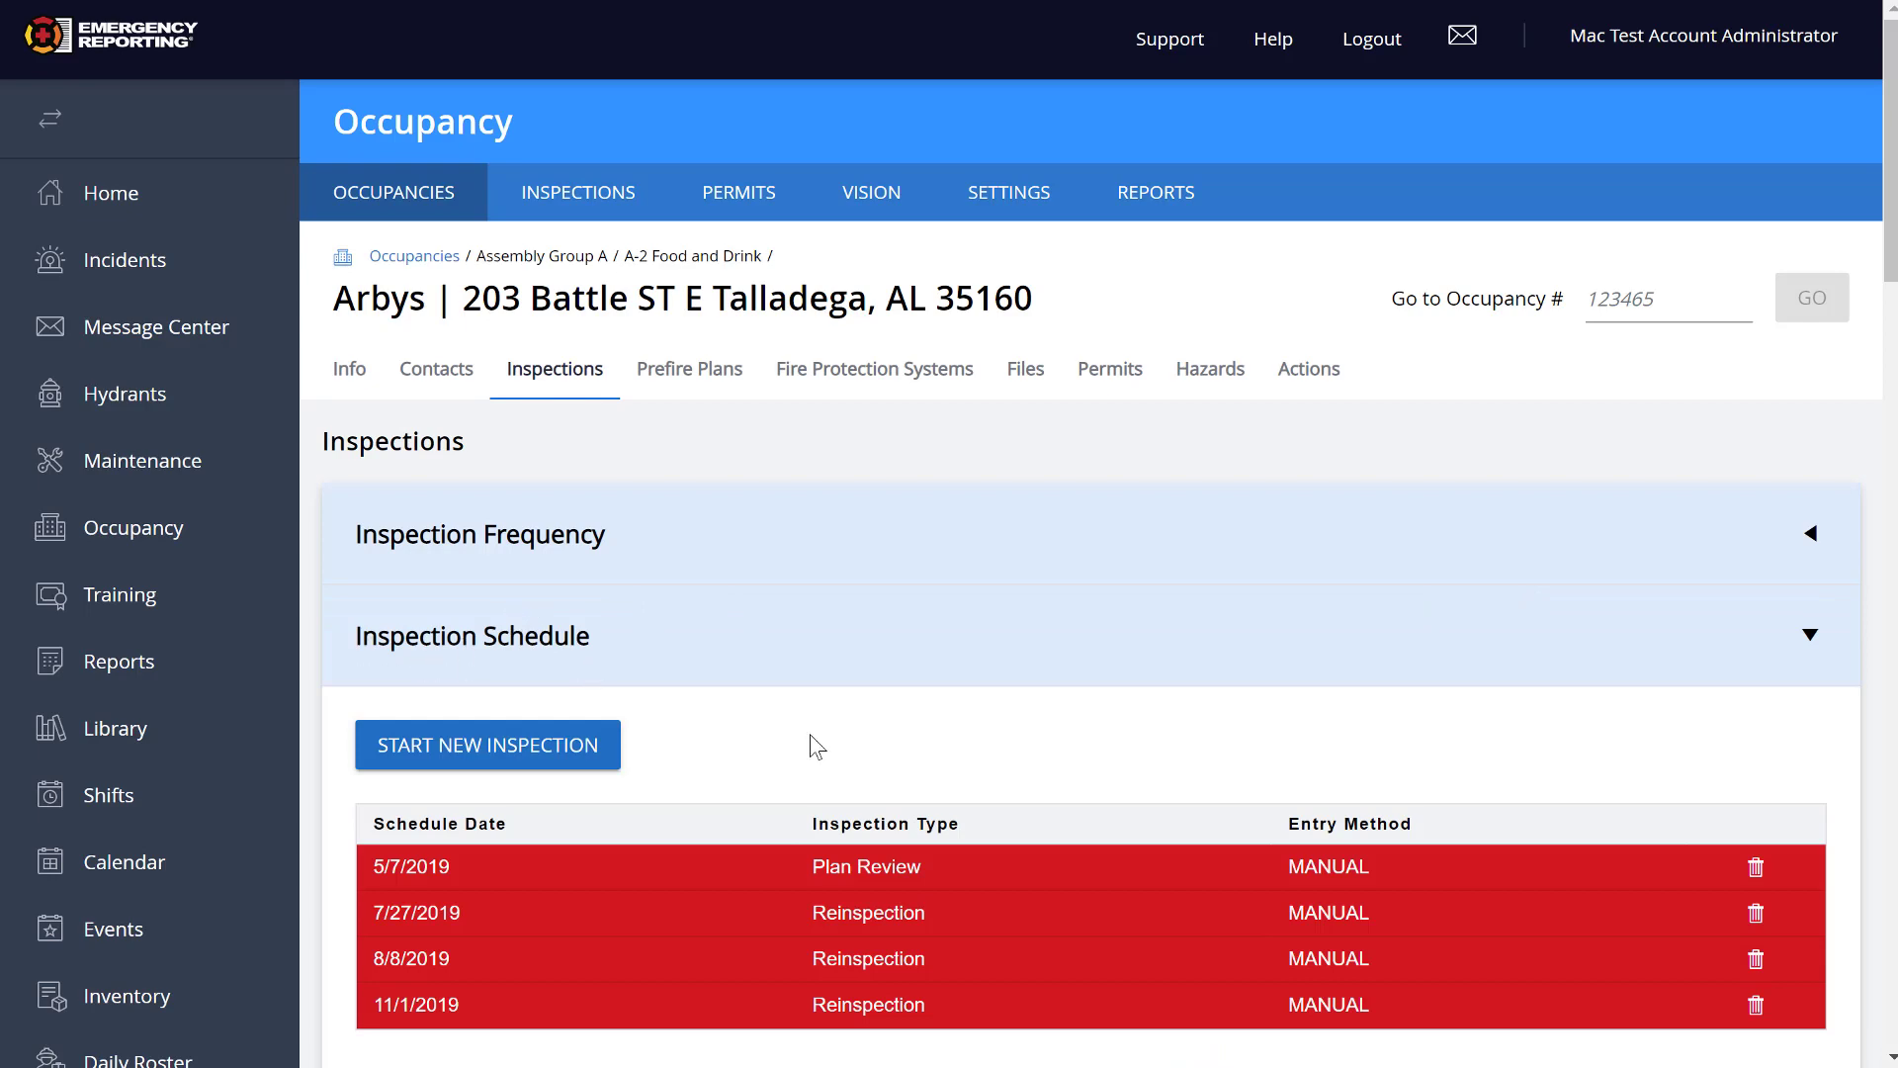
{"action": "scroll", "coordinate": [751, 692], "scroll_direction": "down", "scroll_amount": 2}
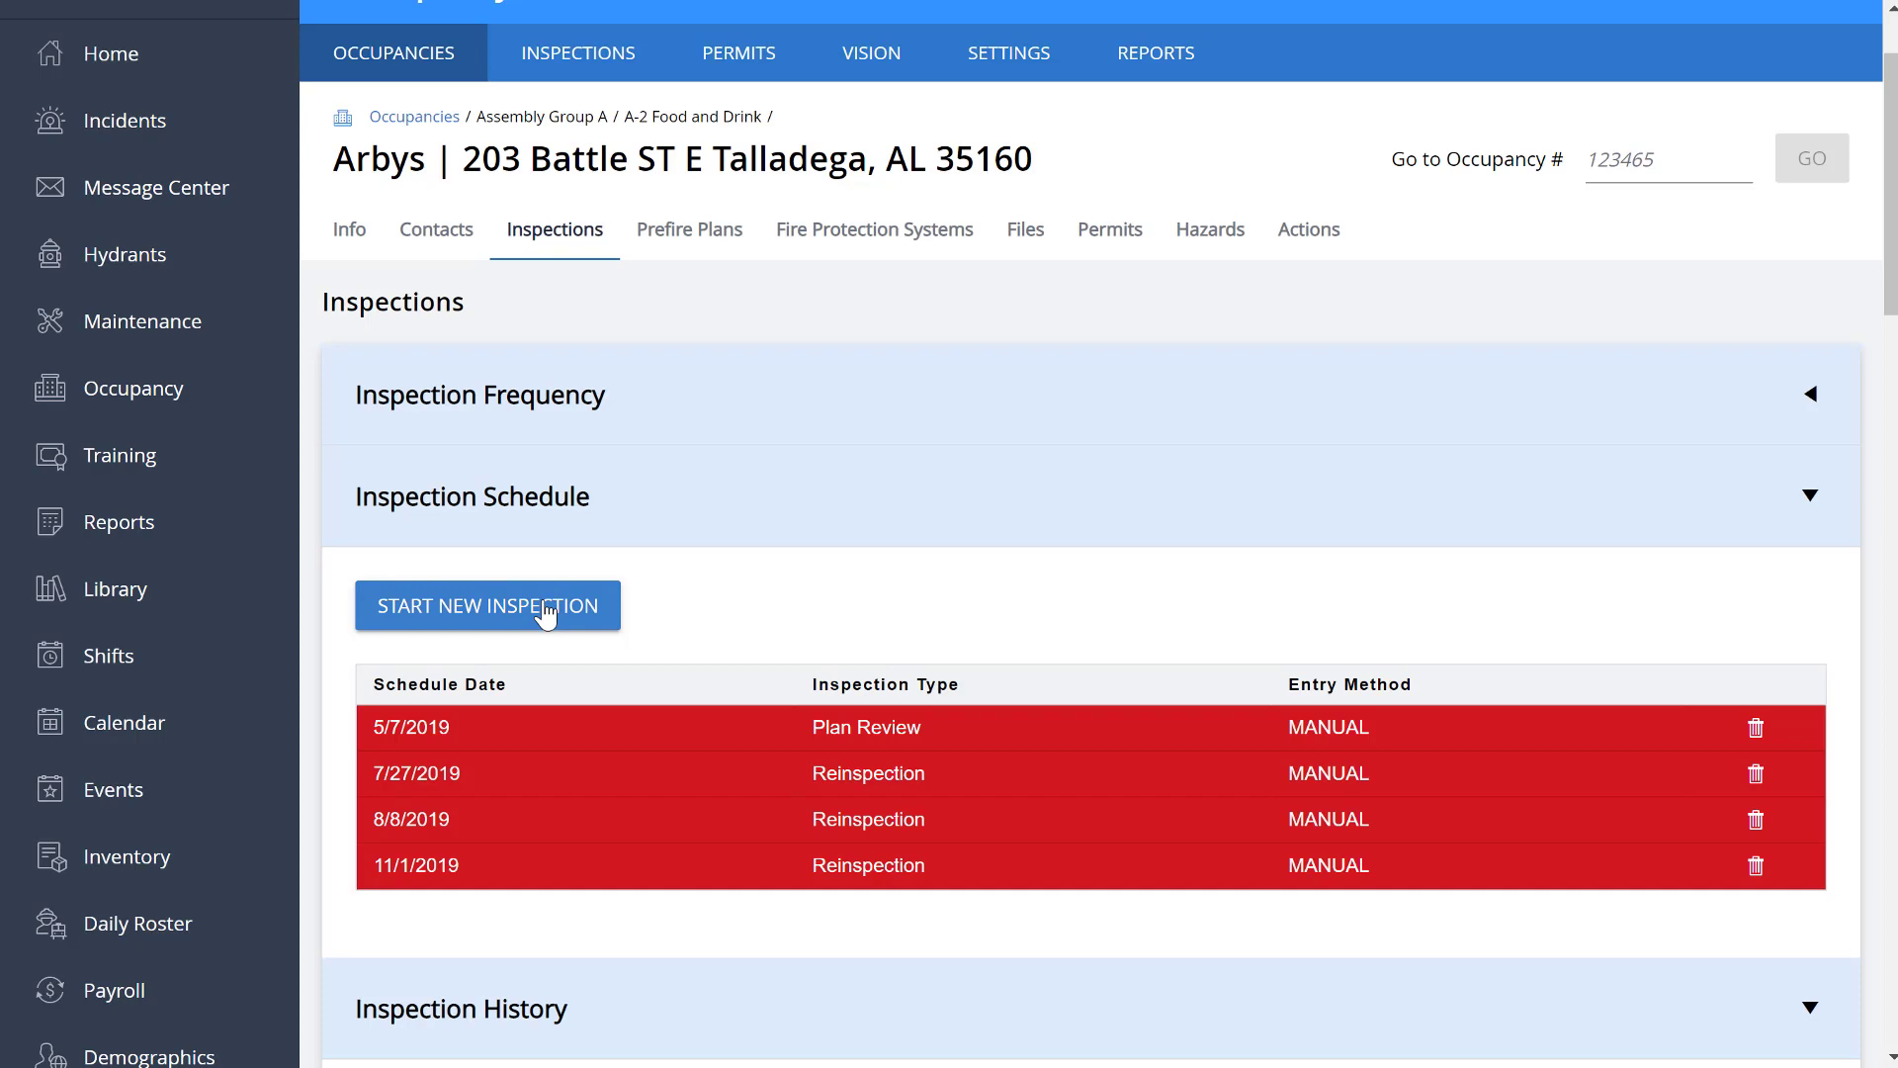
{"action": "scroll", "coordinate": [888, 598], "scroll_direction": "down", "scroll_amount": 5}
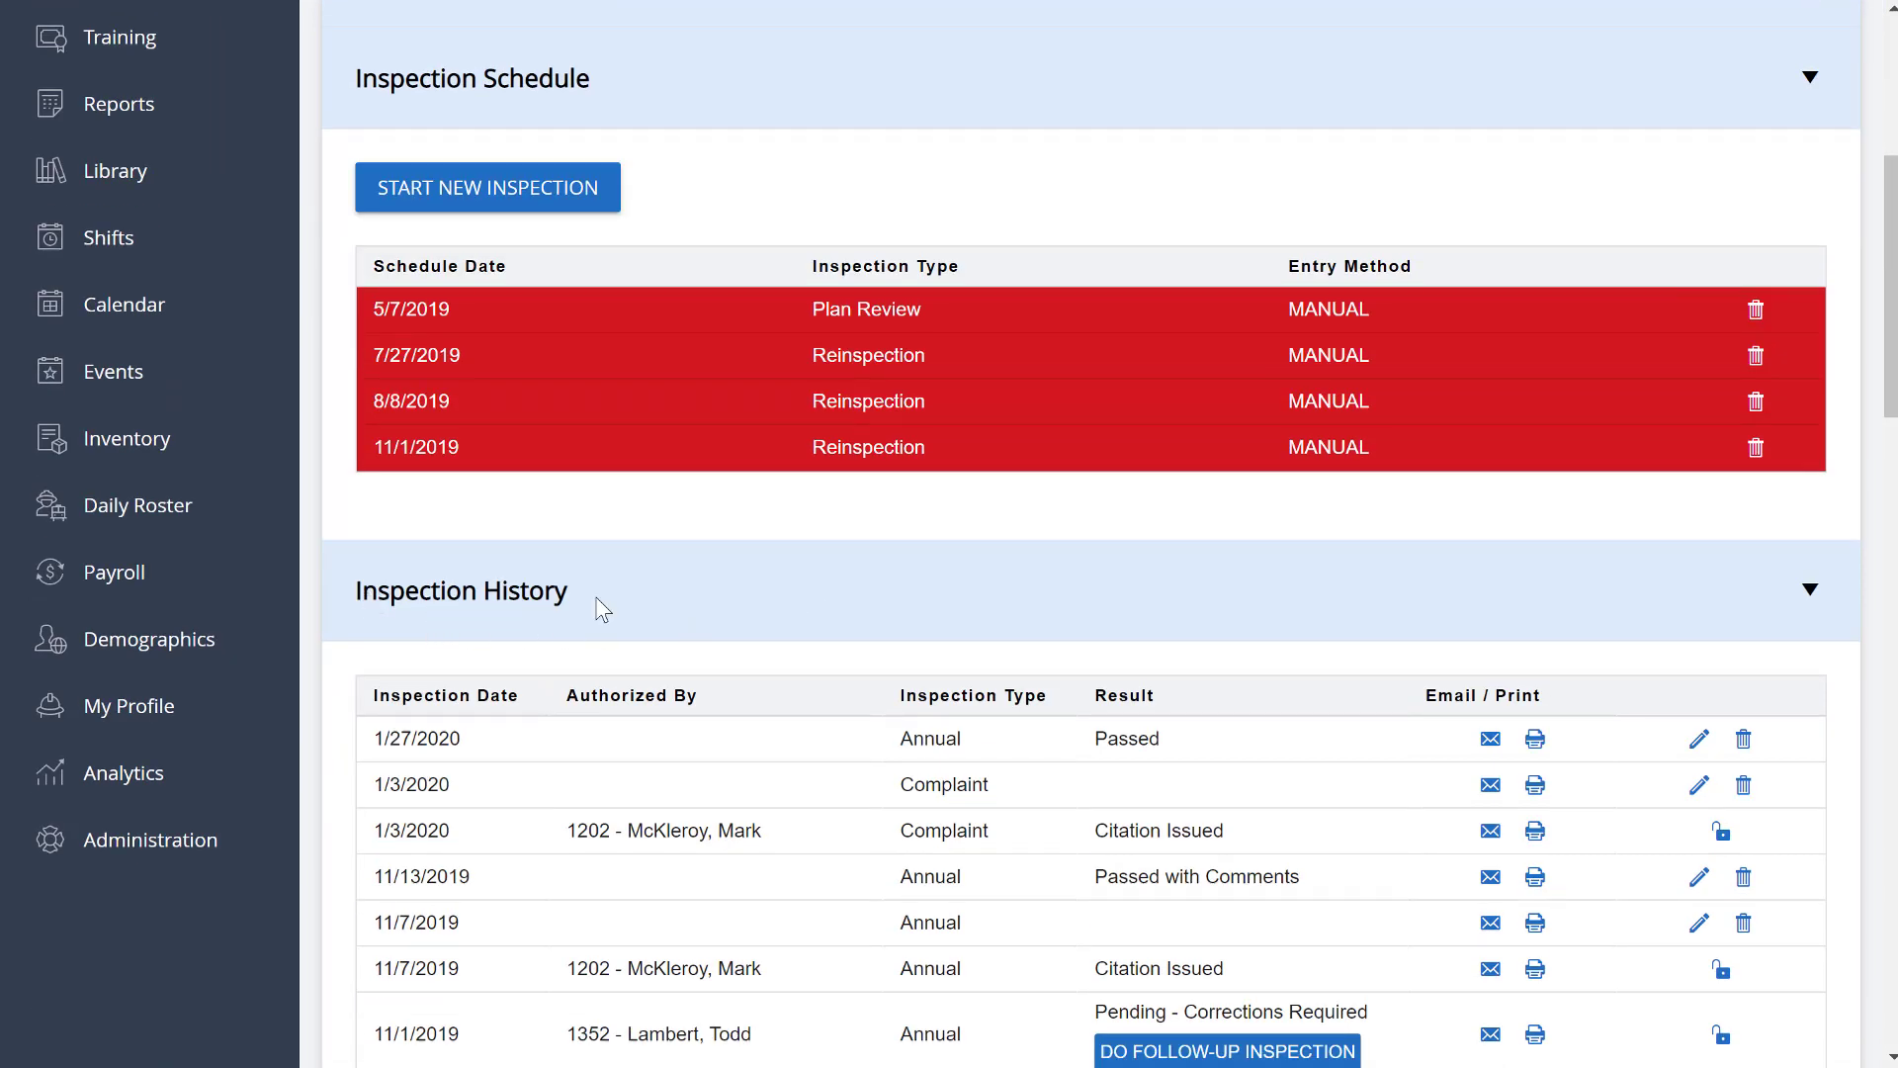
{"action": "scroll", "coordinate": [963, 722], "scroll_direction": "down", "scroll_amount": 5}
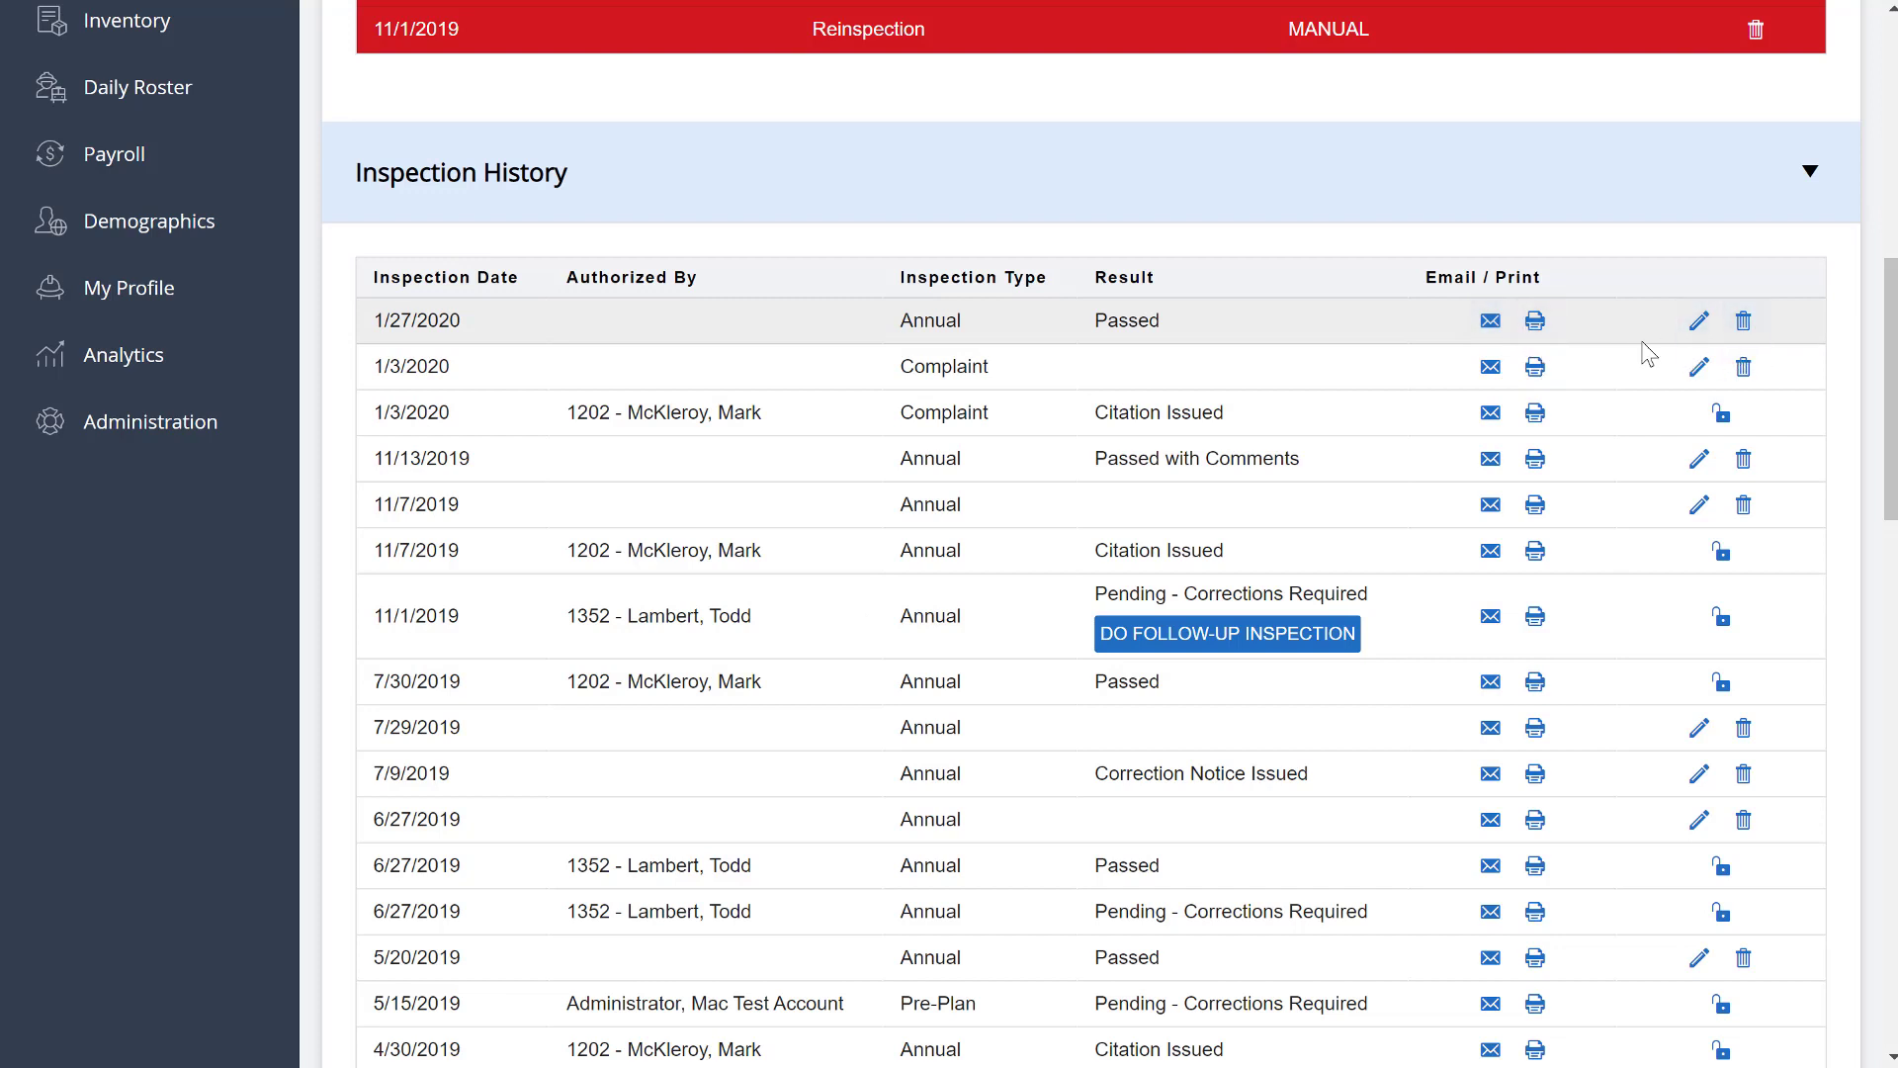
Step: Review the observation selection and email composition options for the 1/27/2020 annual inspection and close them without sending
{"action": "left_click", "coordinate": [1491, 324]}
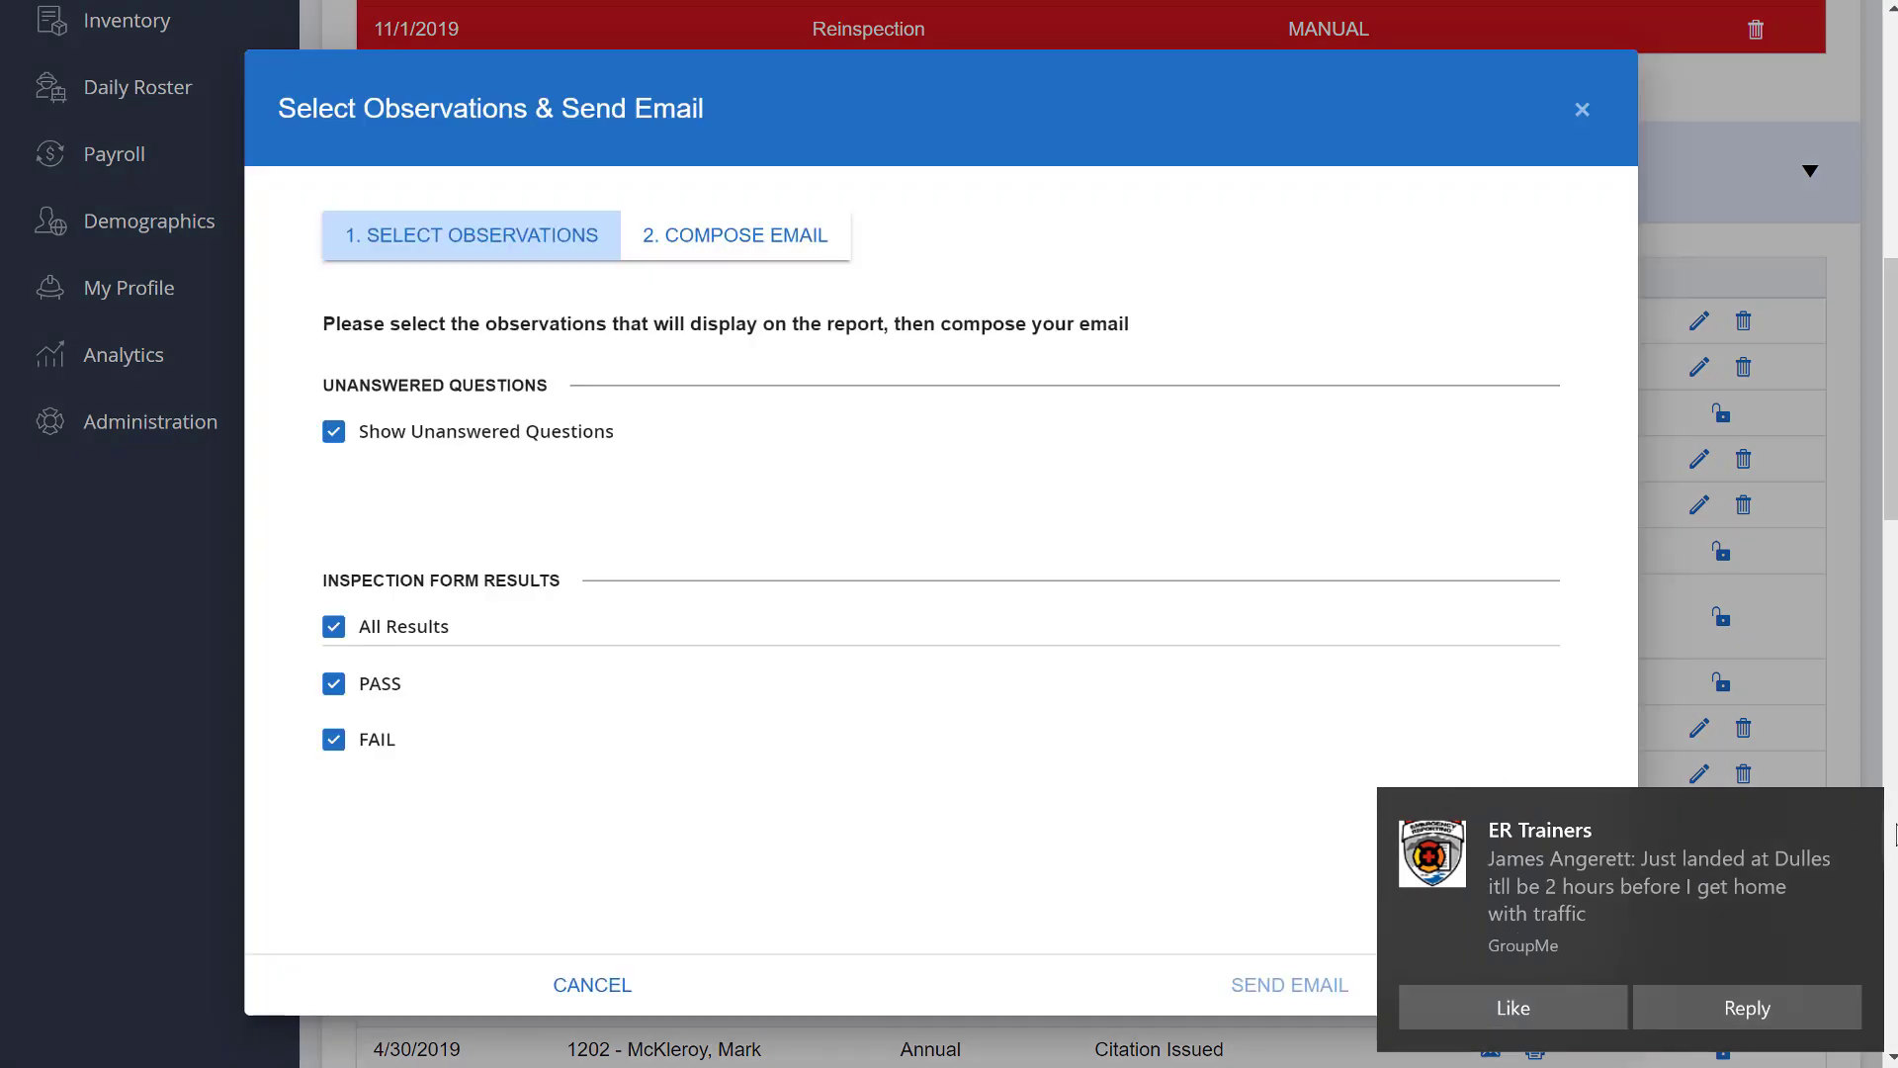
{"action": "left_click", "coordinate": [1856, 813]}
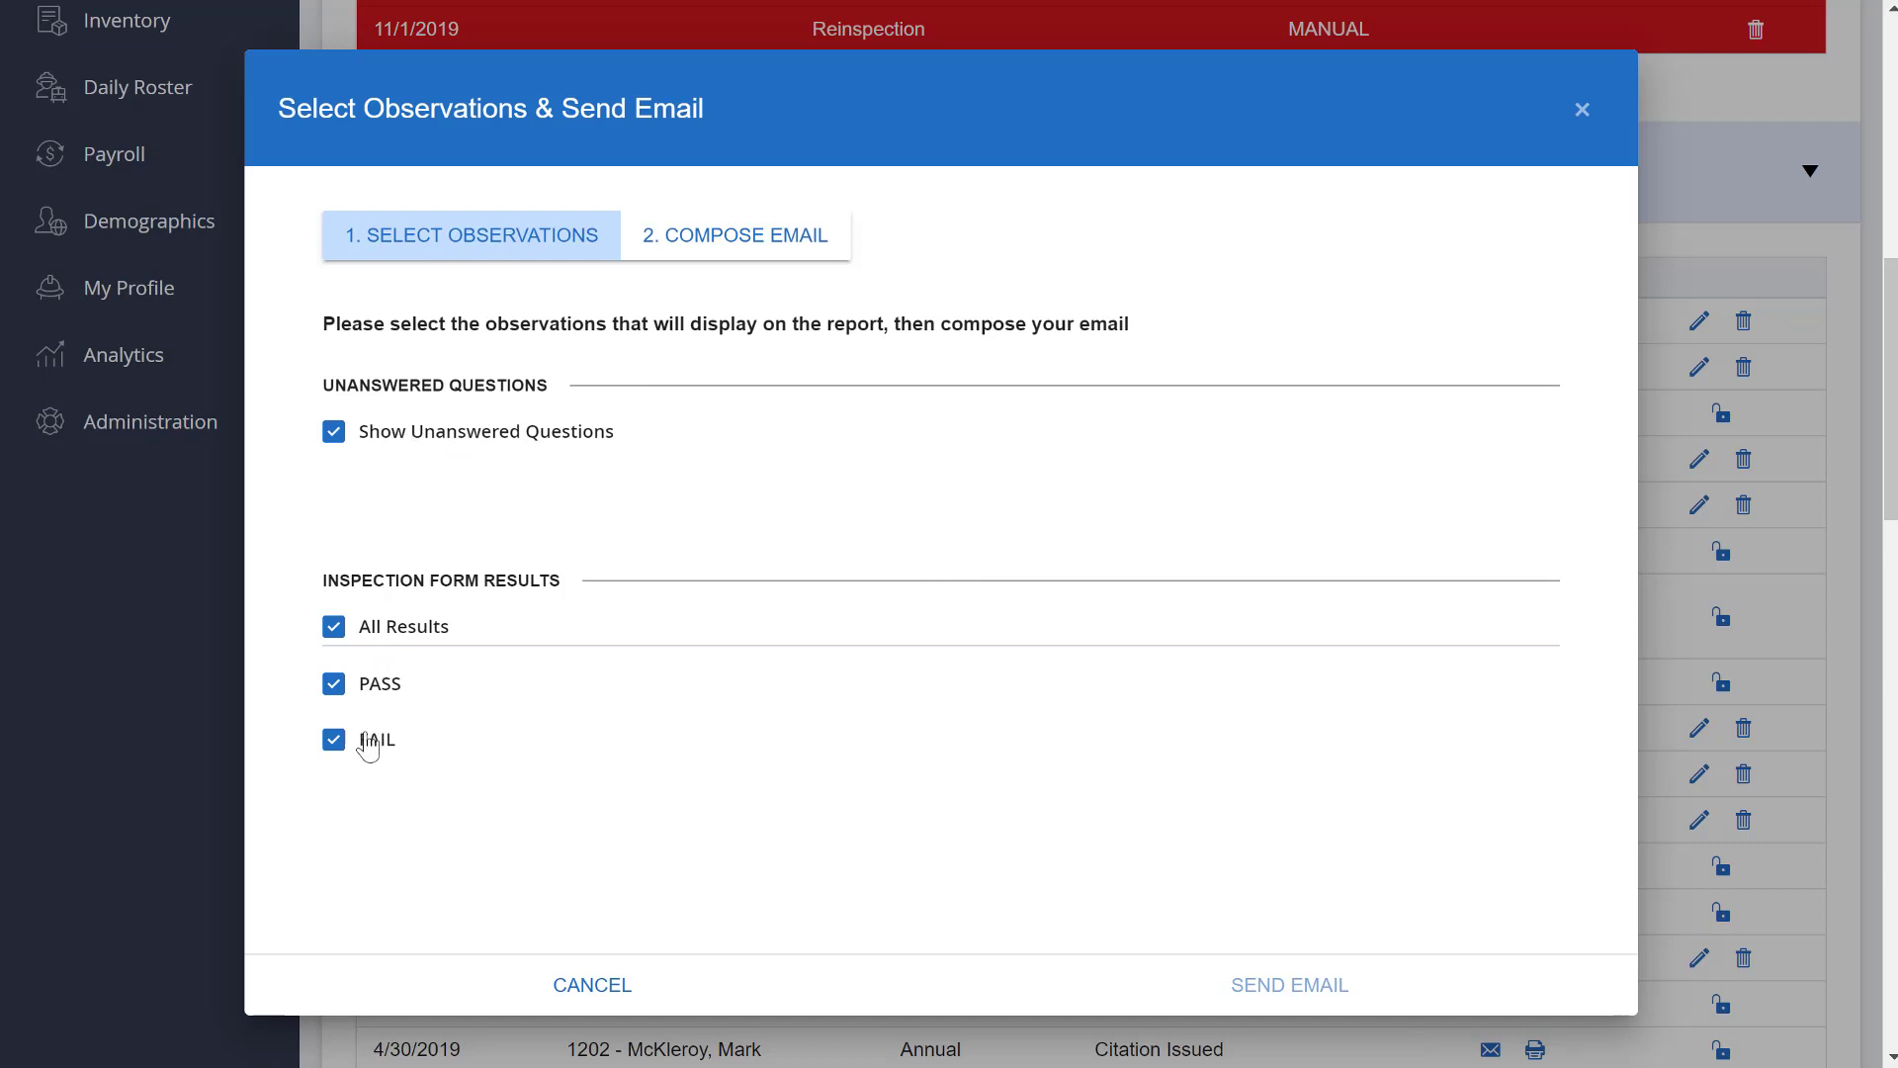
{"action": "left_click", "coordinate": [763, 247]}
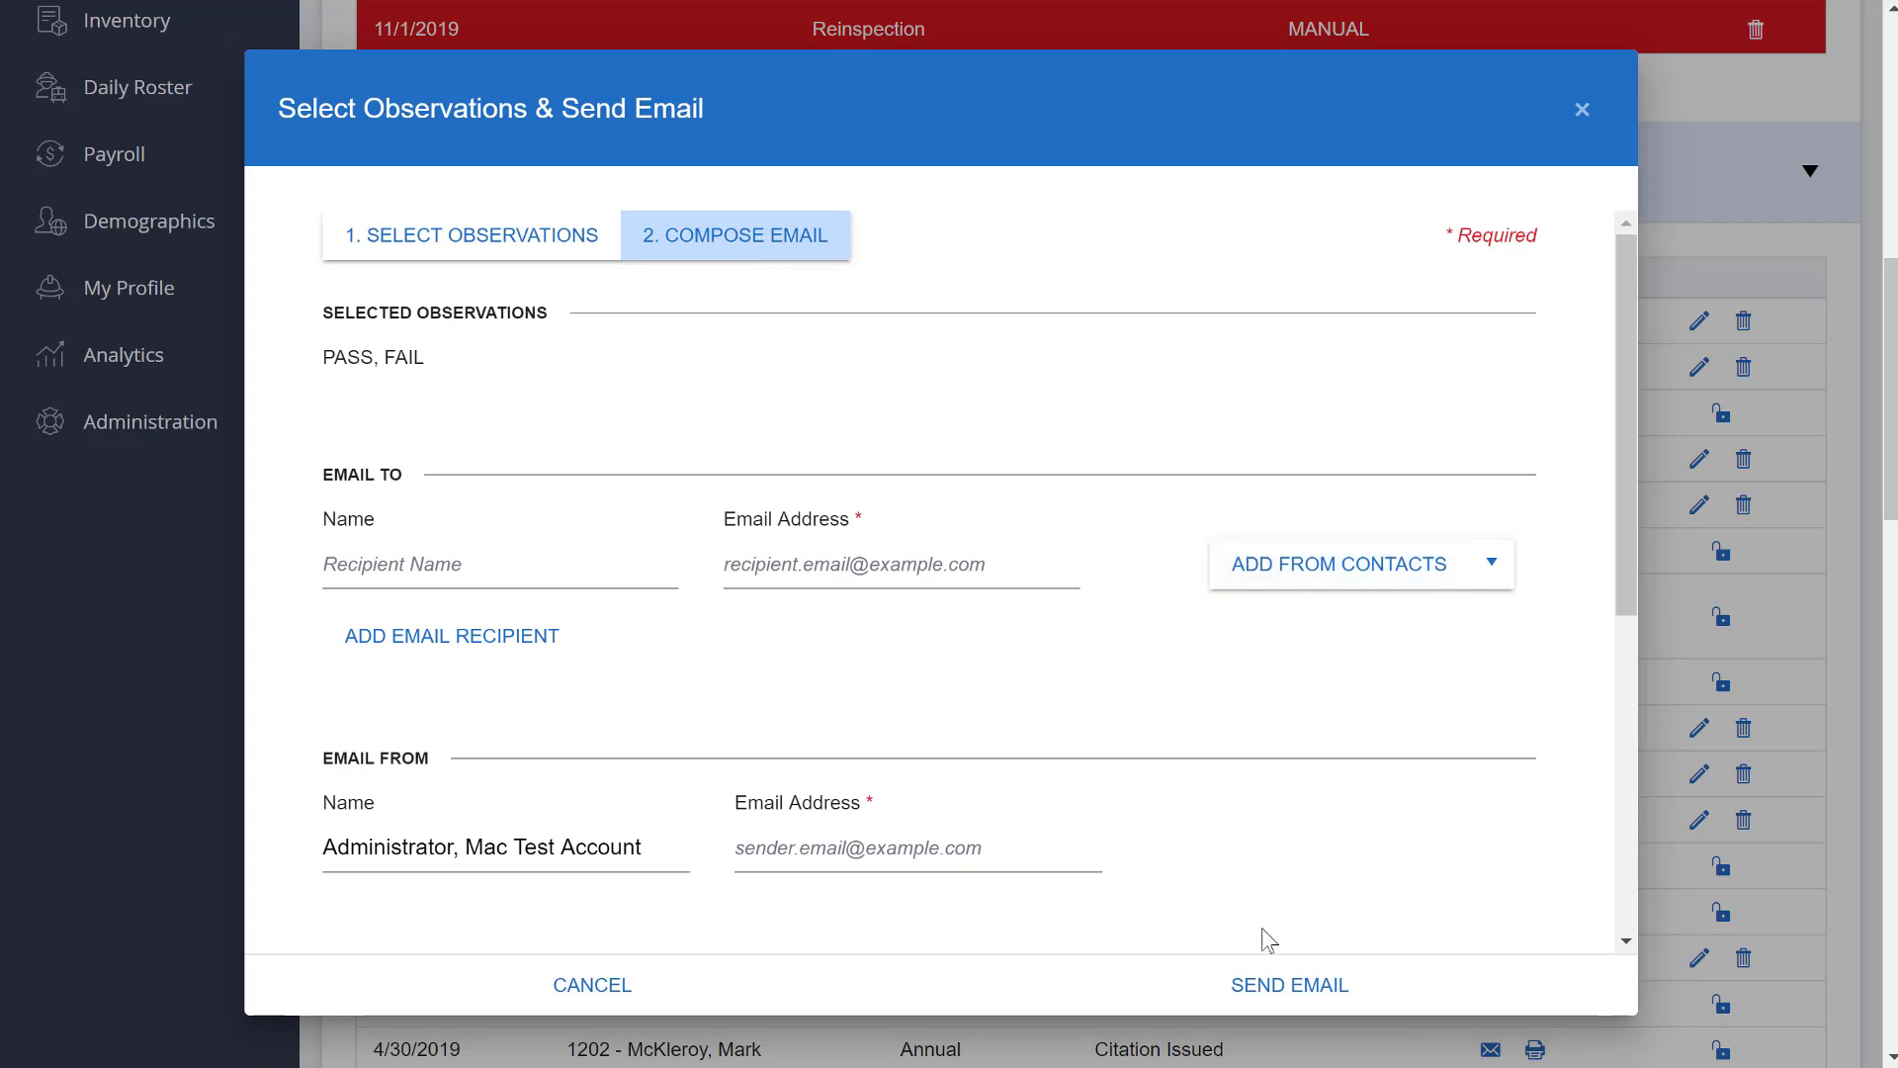
{"action": "left_click", "coordinate": [1583, 115]}
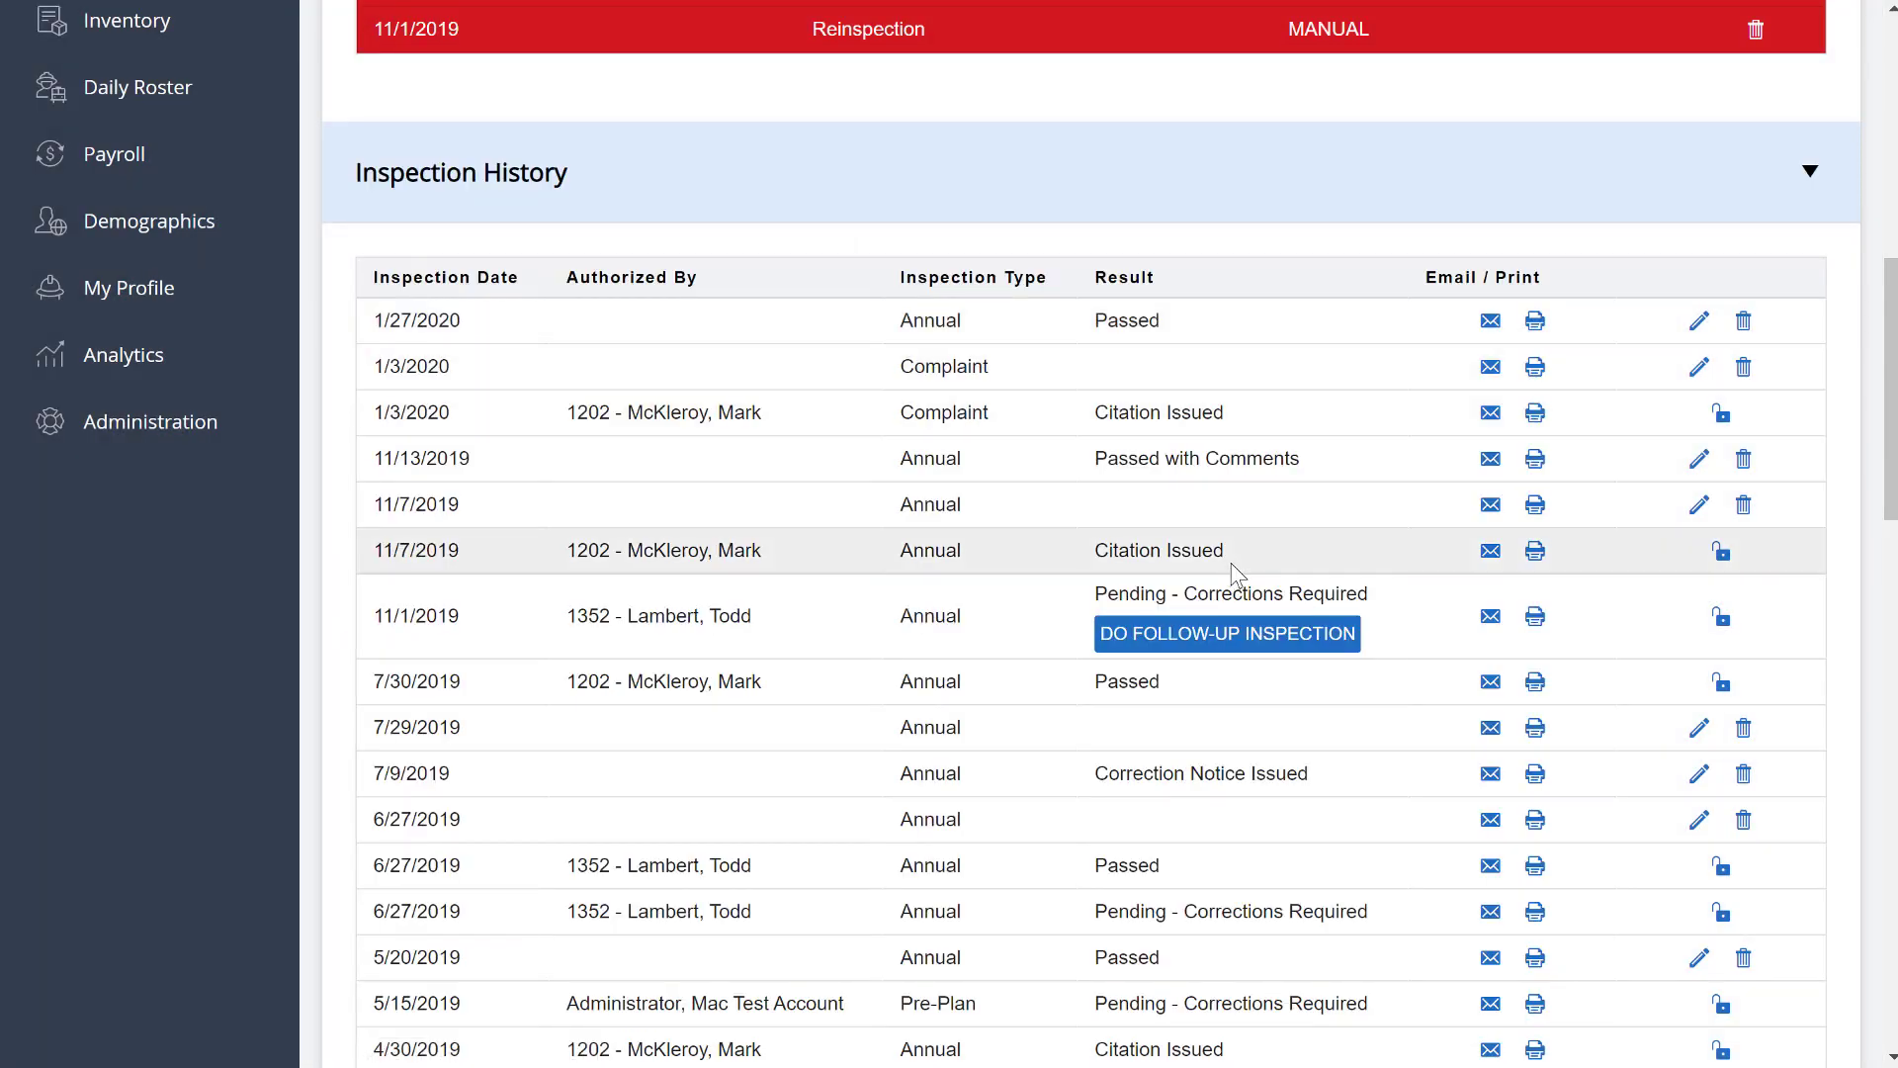
Step: Open the Arbys prefire plan and view the Fire Zone and Population Density choices without selecting any
{"action": "scroll", "coordinate": [1374, 549], "scroll_direction": "up", "scroll_amount": 10}
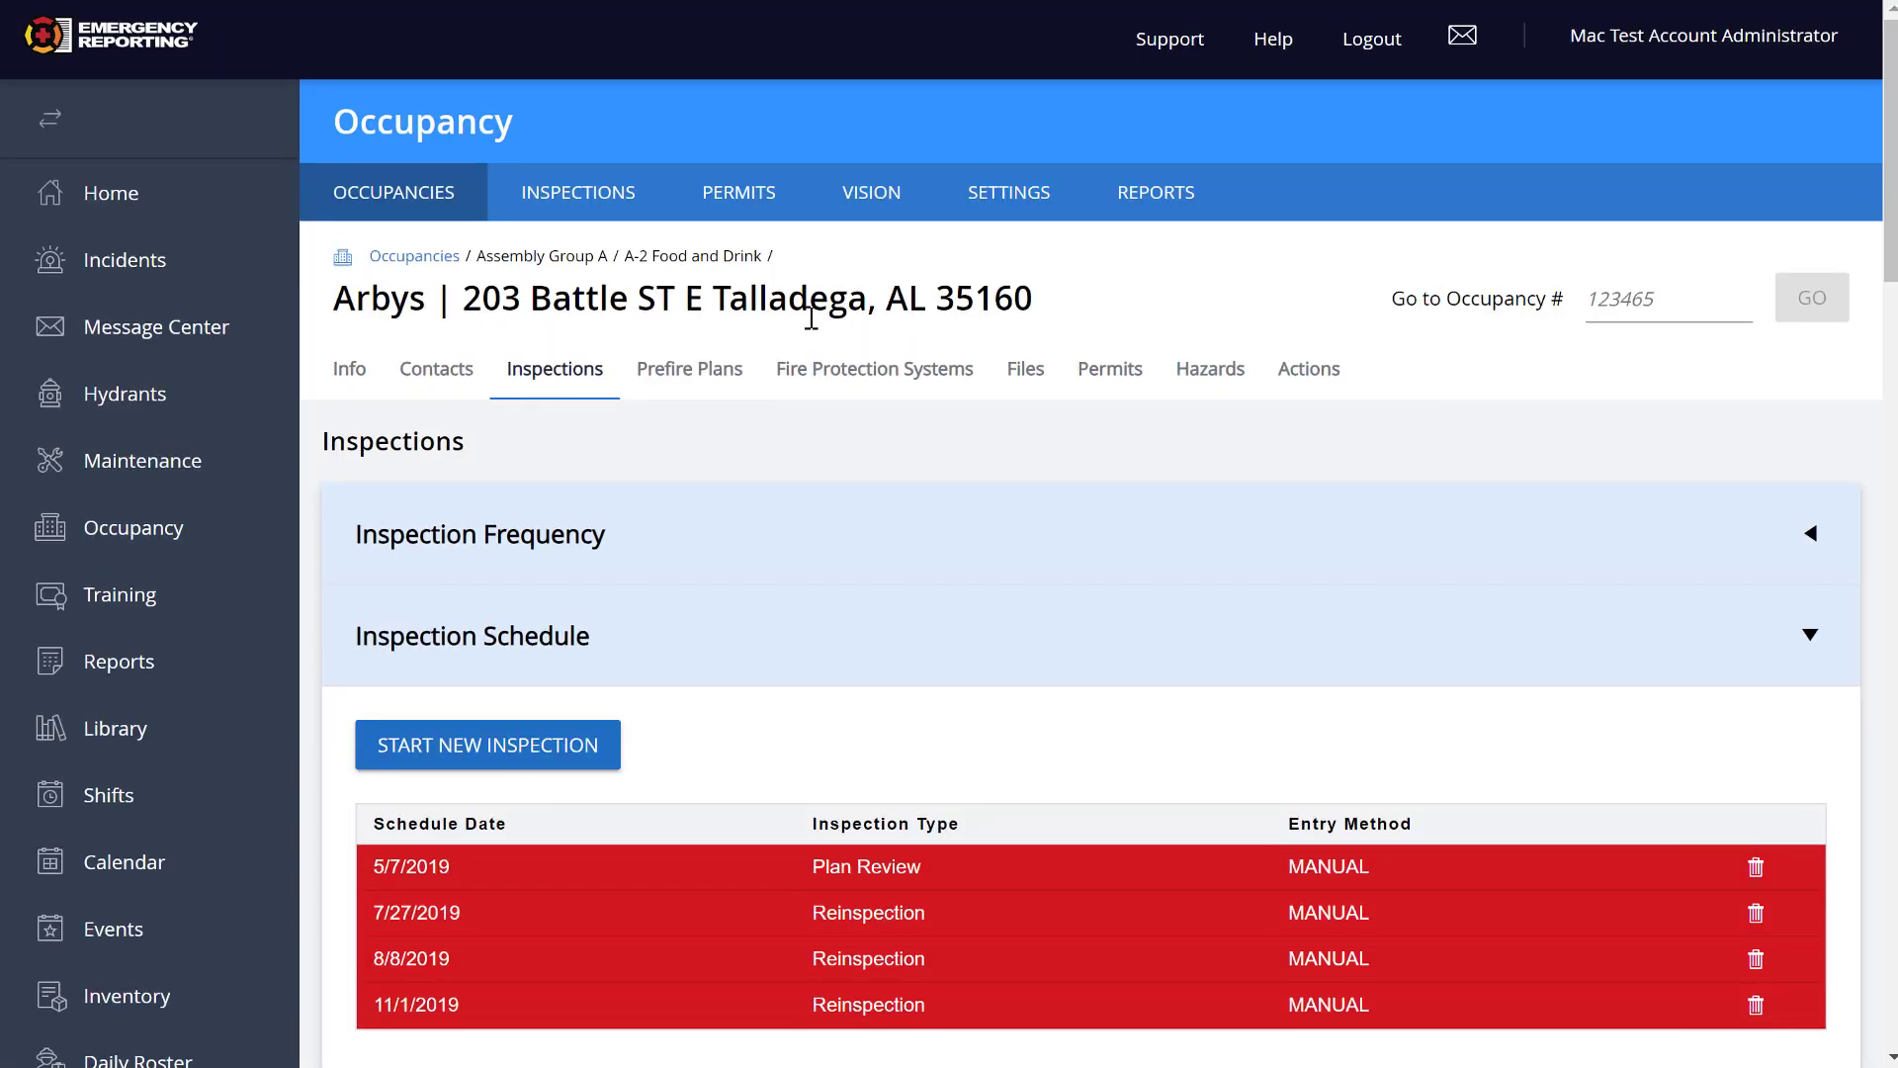
{"action": "left_click", "coordinate": [722, 380]}
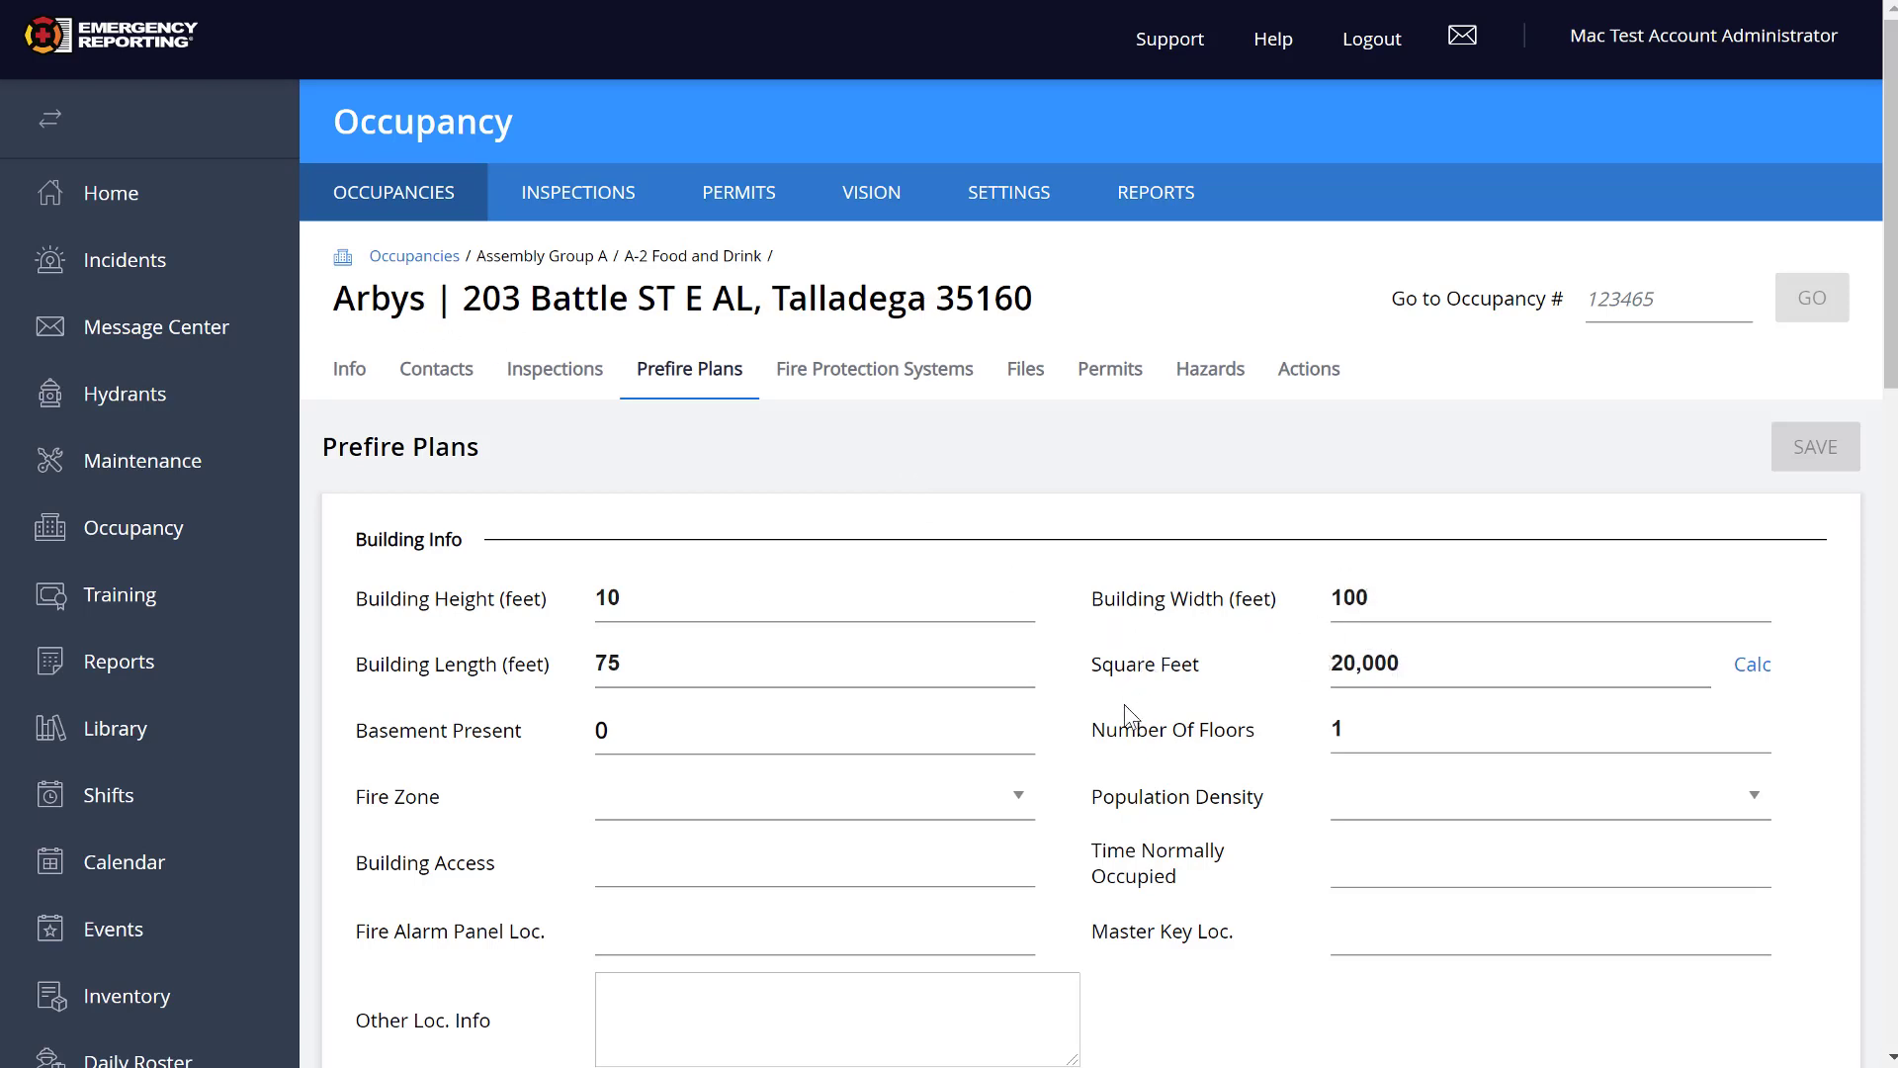
{"action": "left_click", "coordinate": [1019, 802]}
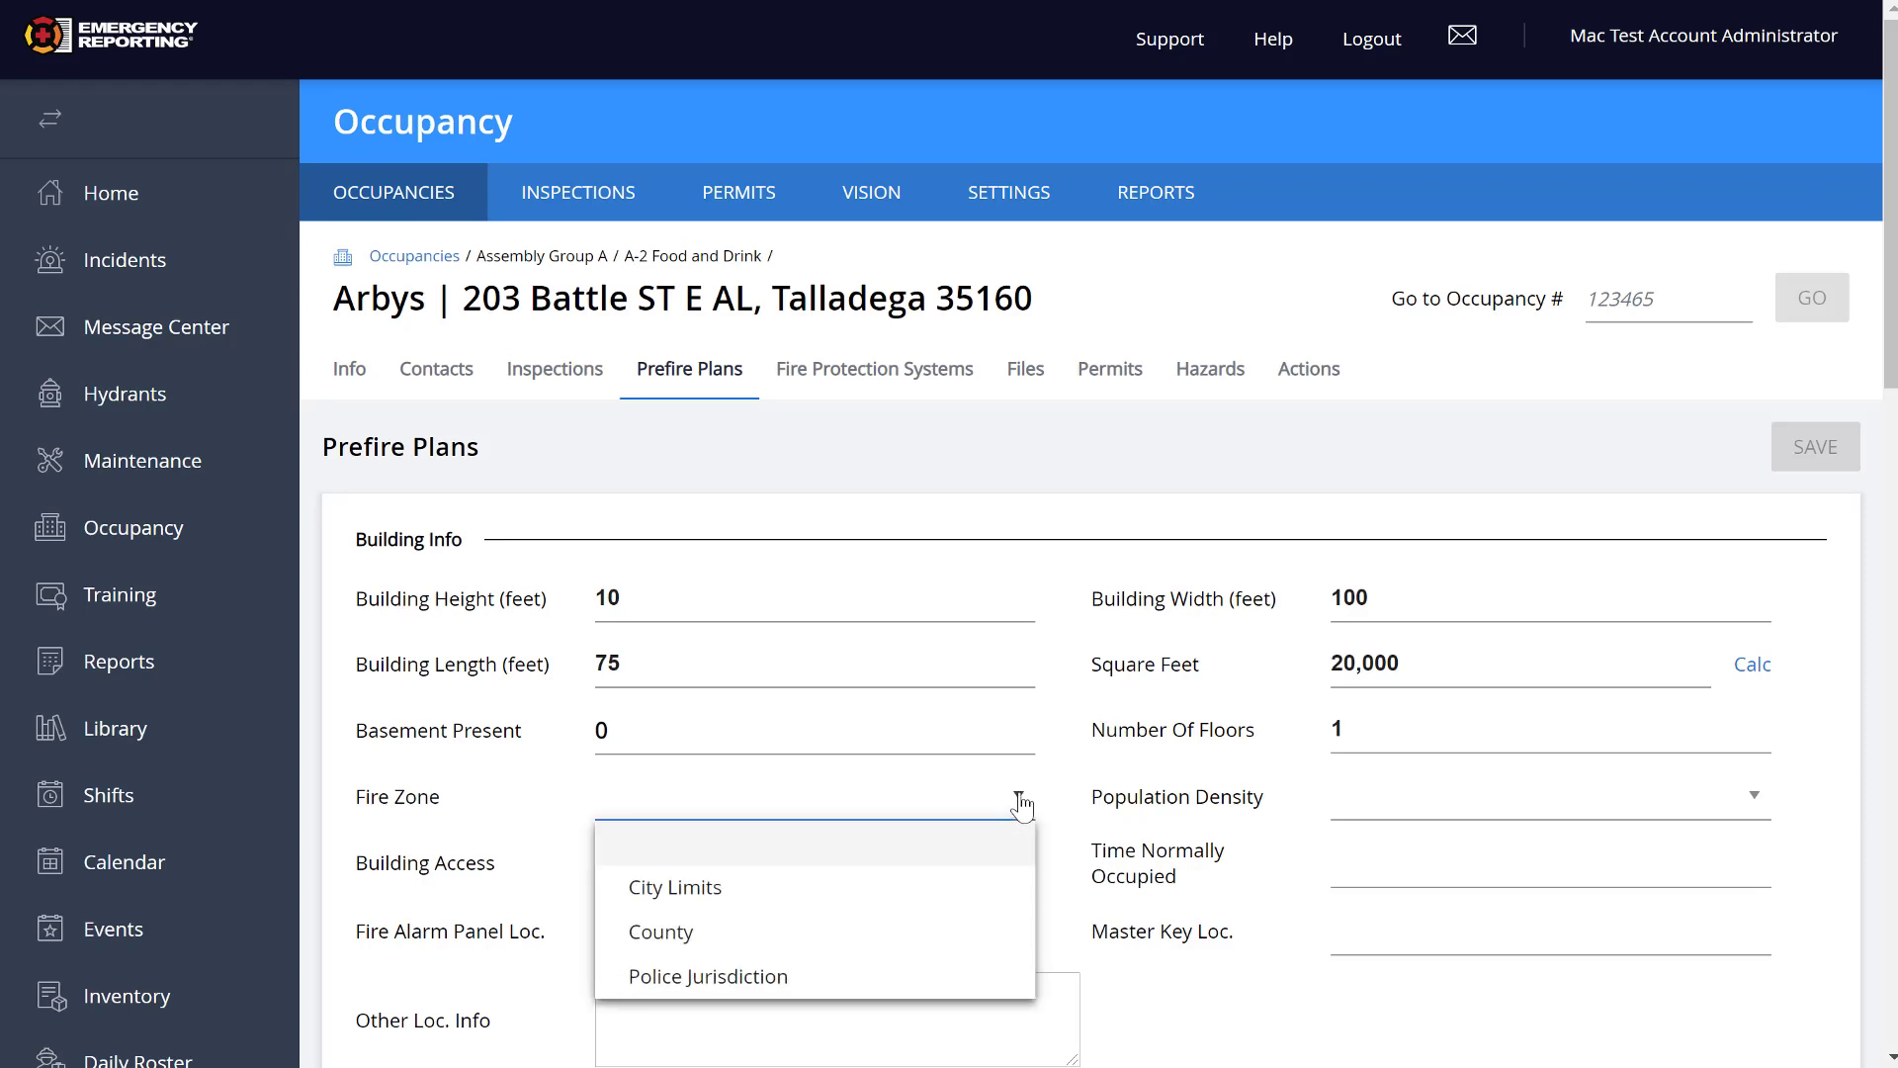
{"action": "left_click", "coordinate": [1356, 805]}
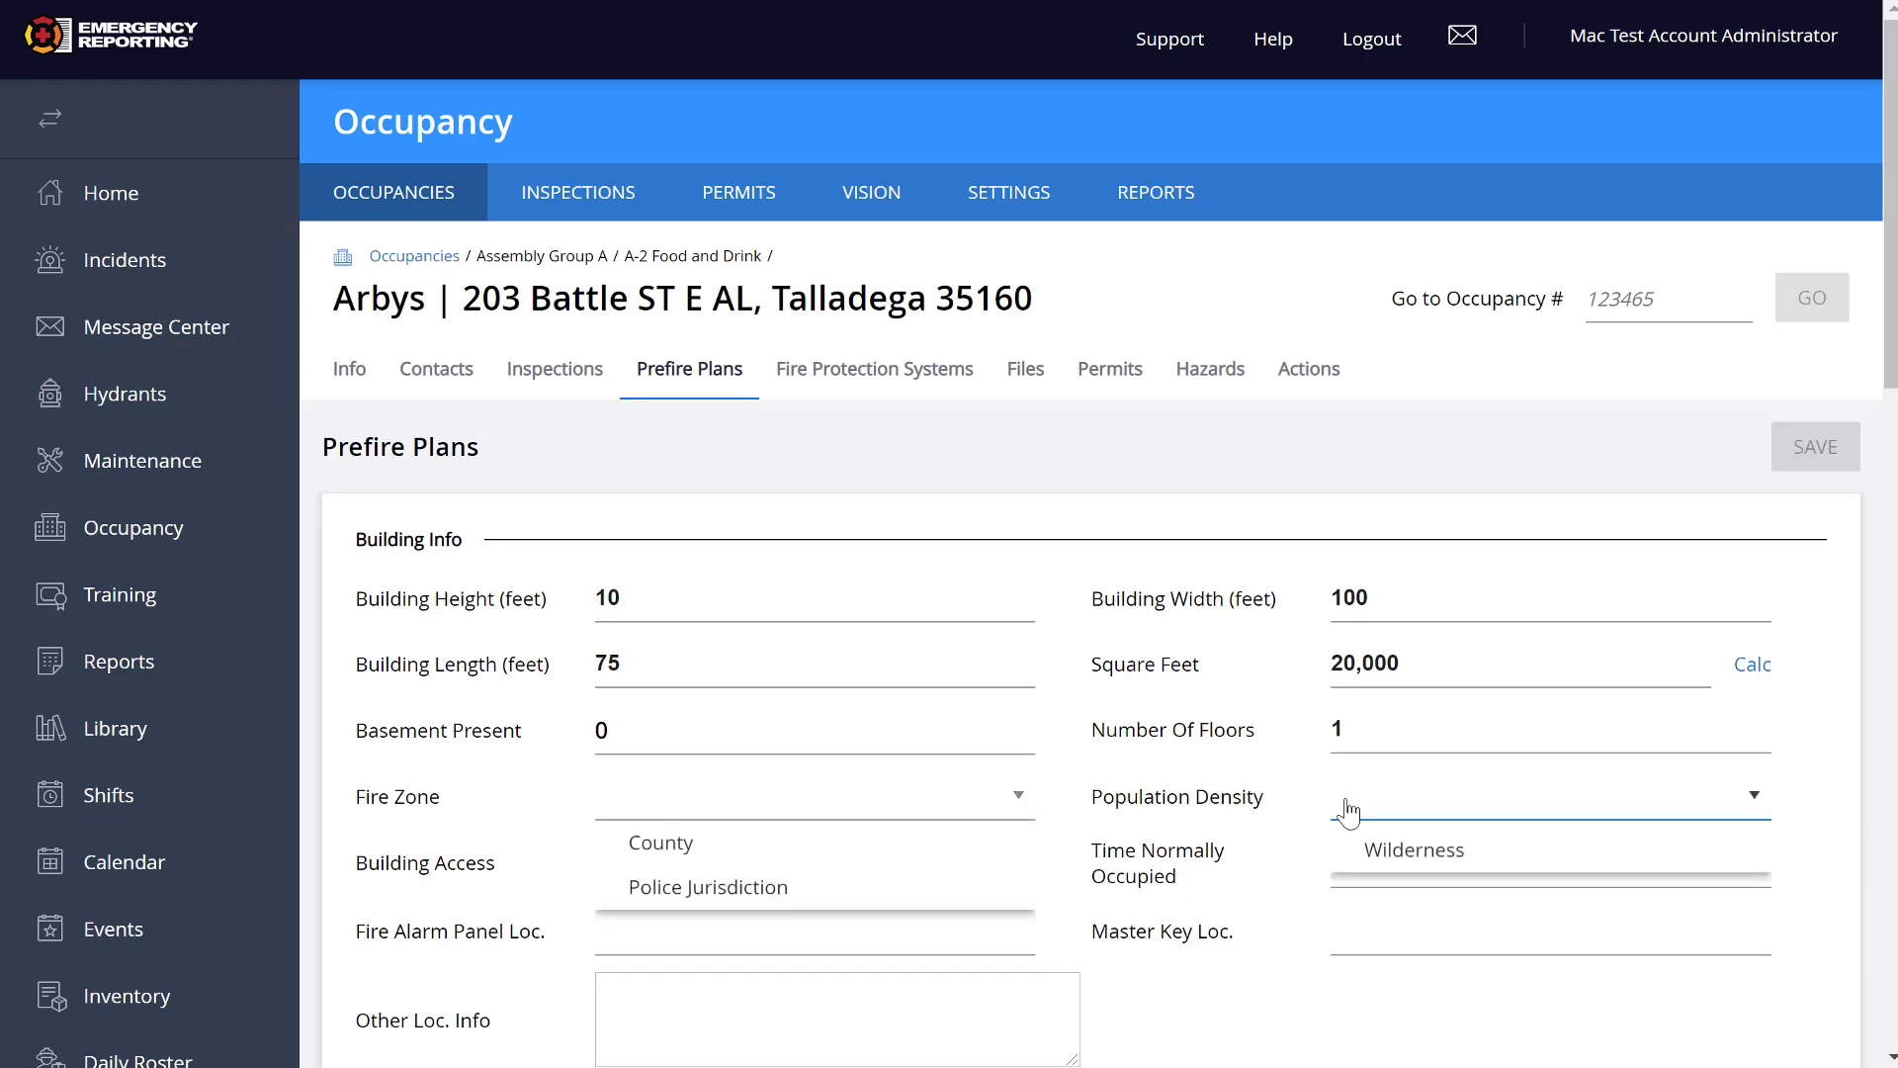
{"action": "left_click", "coordinate": [1245, 809]}
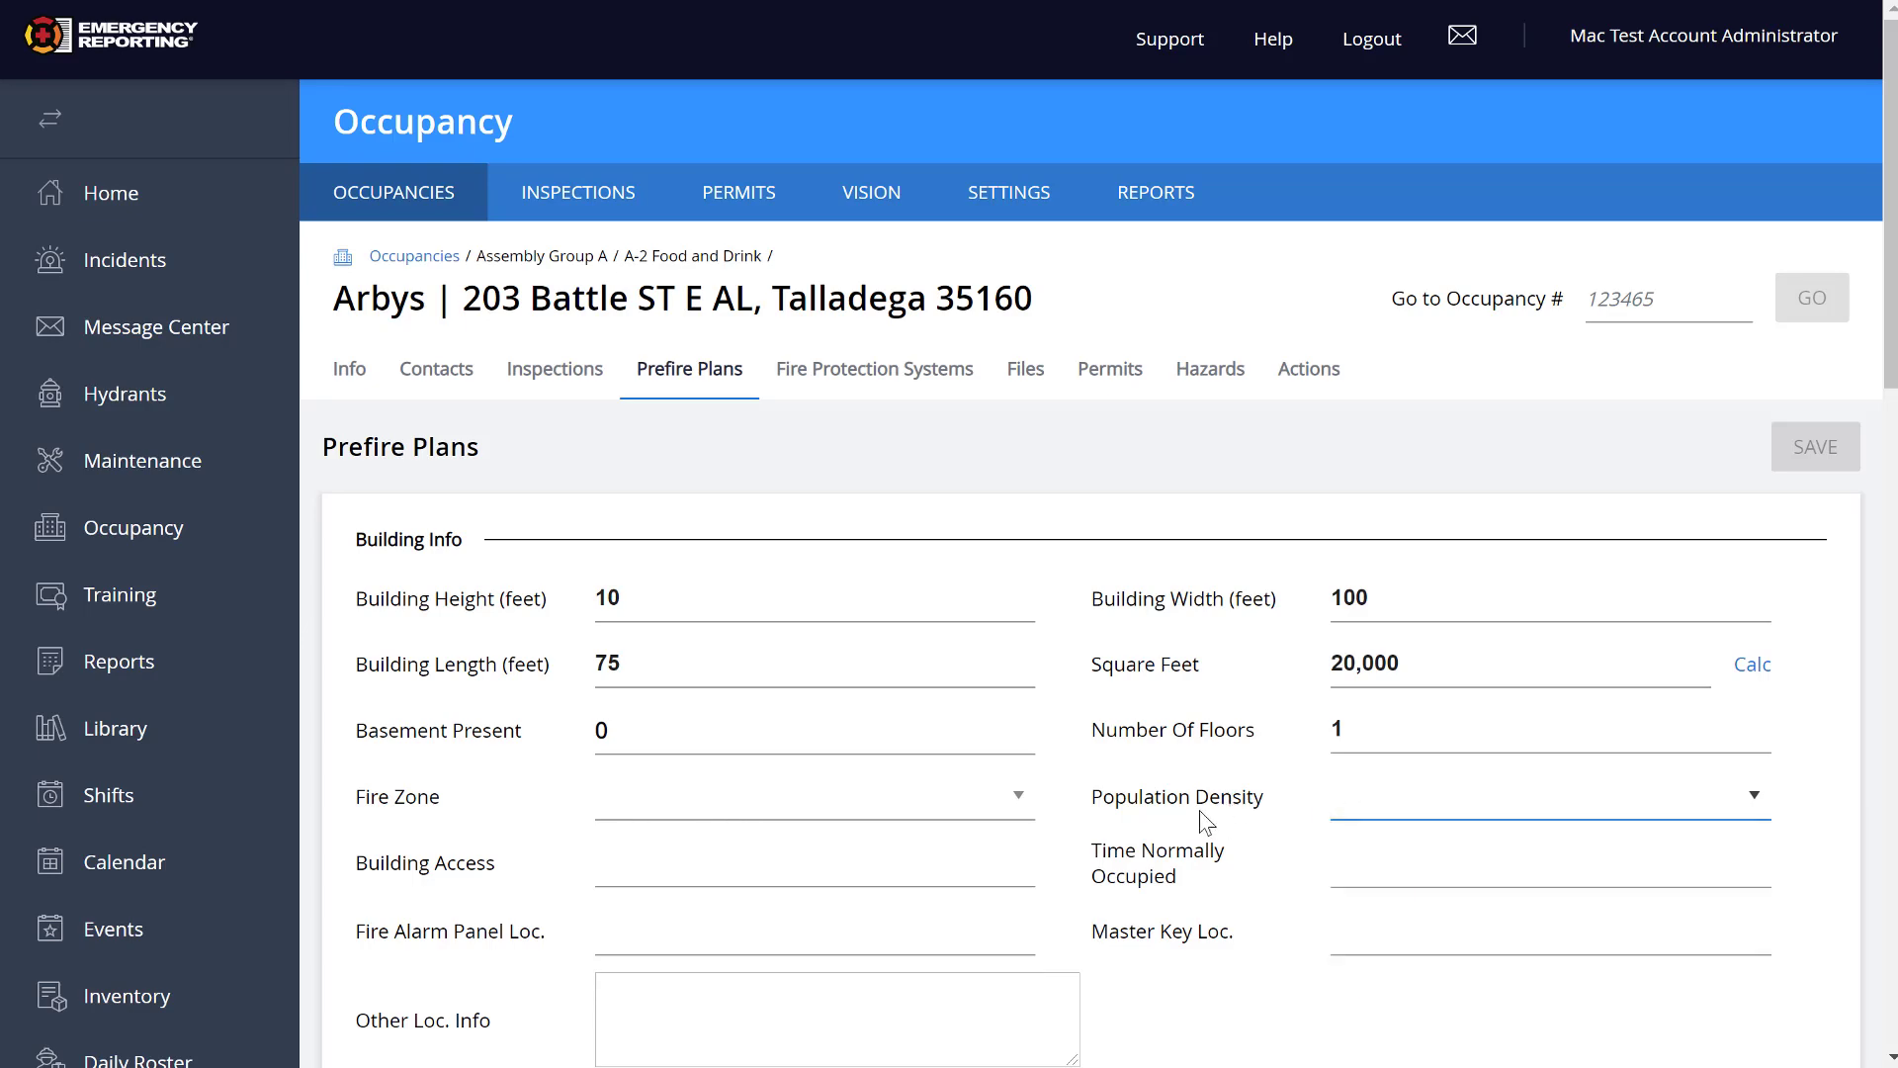
Step: Slightly reduce the height of the Other Loc. Info box and review the prefire plan's construction type and hazard fields
{"action": "scroll", "coordinate": [1137, 808], "scroll_direction": "down", "scroll_amount": 3}
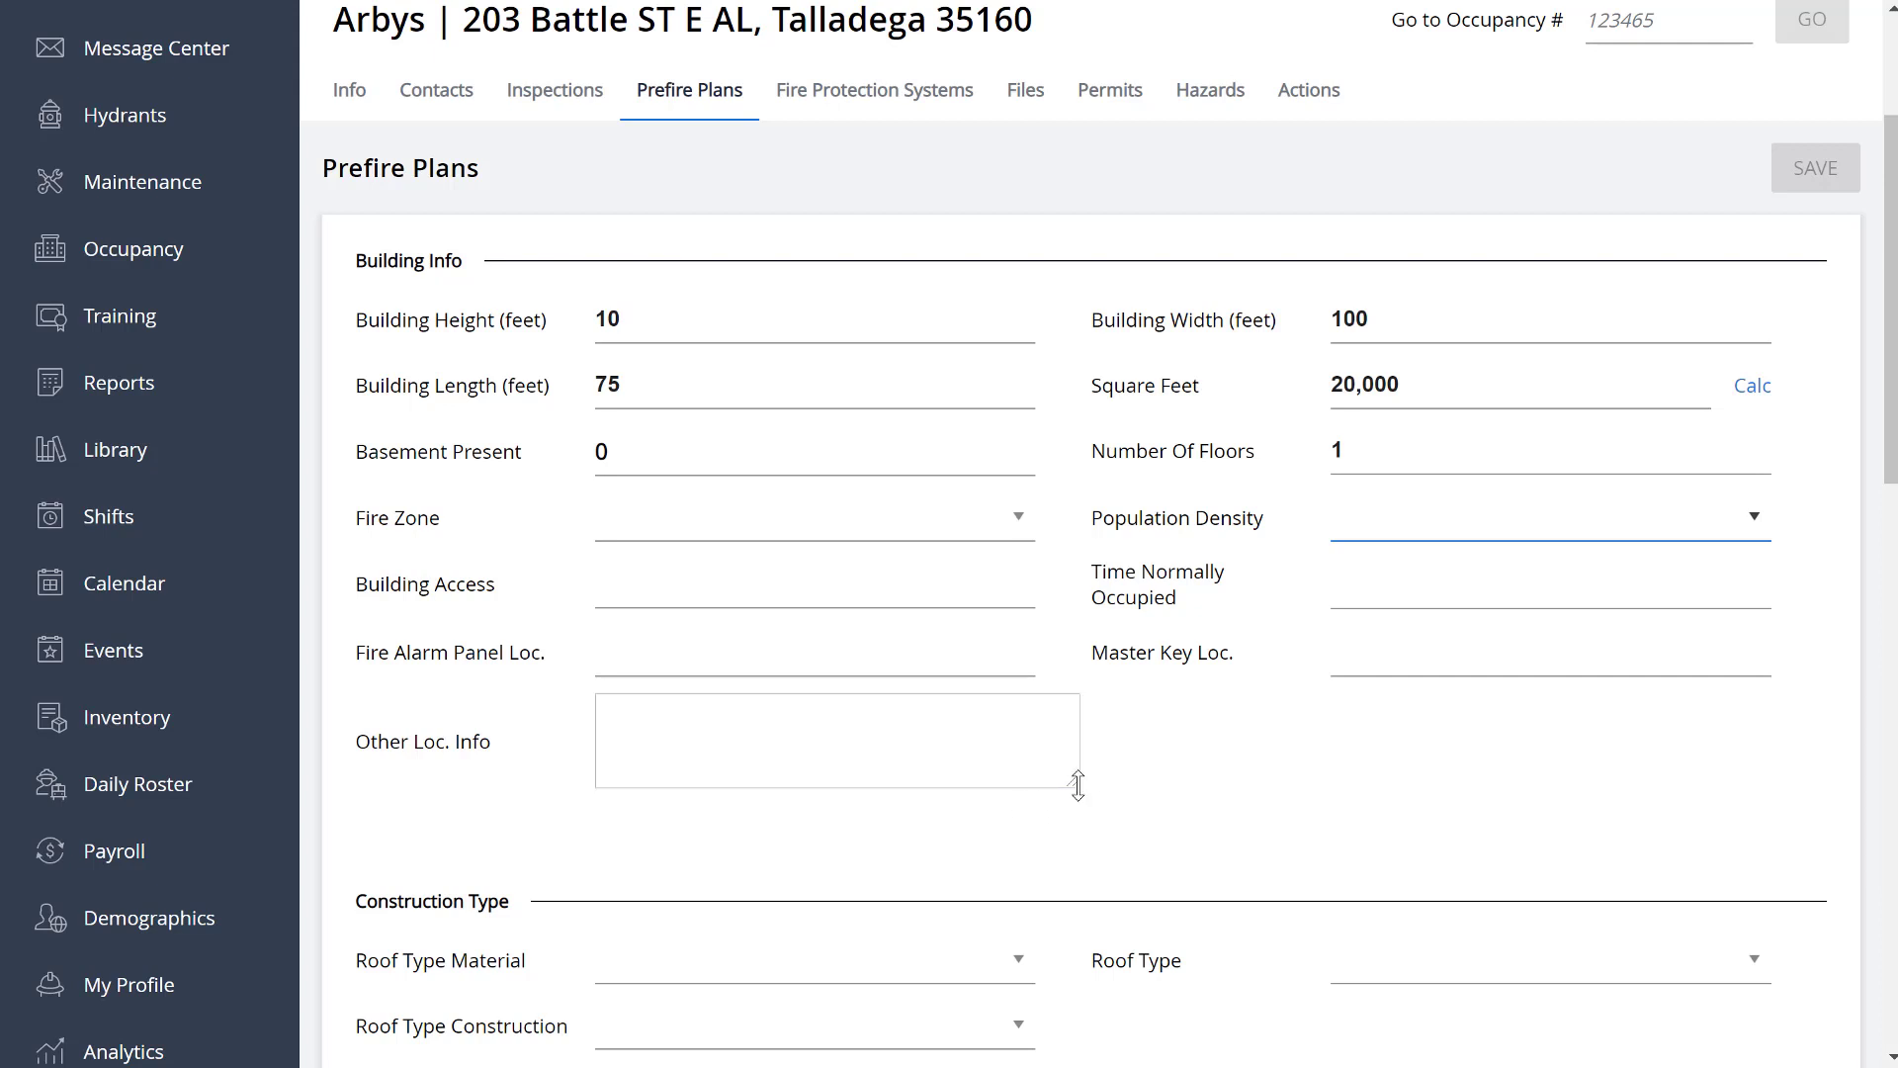
{"action": "mouse_move", "coordinate": [1071, 781]}
{"action": "left_mouse_down"}
{"action": "mouse_move", "coordinate": [1148, 847]}
{"action": "mouse_move", "coordinate": [1093, 962]}
{"action": "mouse_move", "coordinate": [1073, 723]}
{"action": "mouse_move", "coordinate": [1077, 781]}
{"action": "left_mouse_up"}
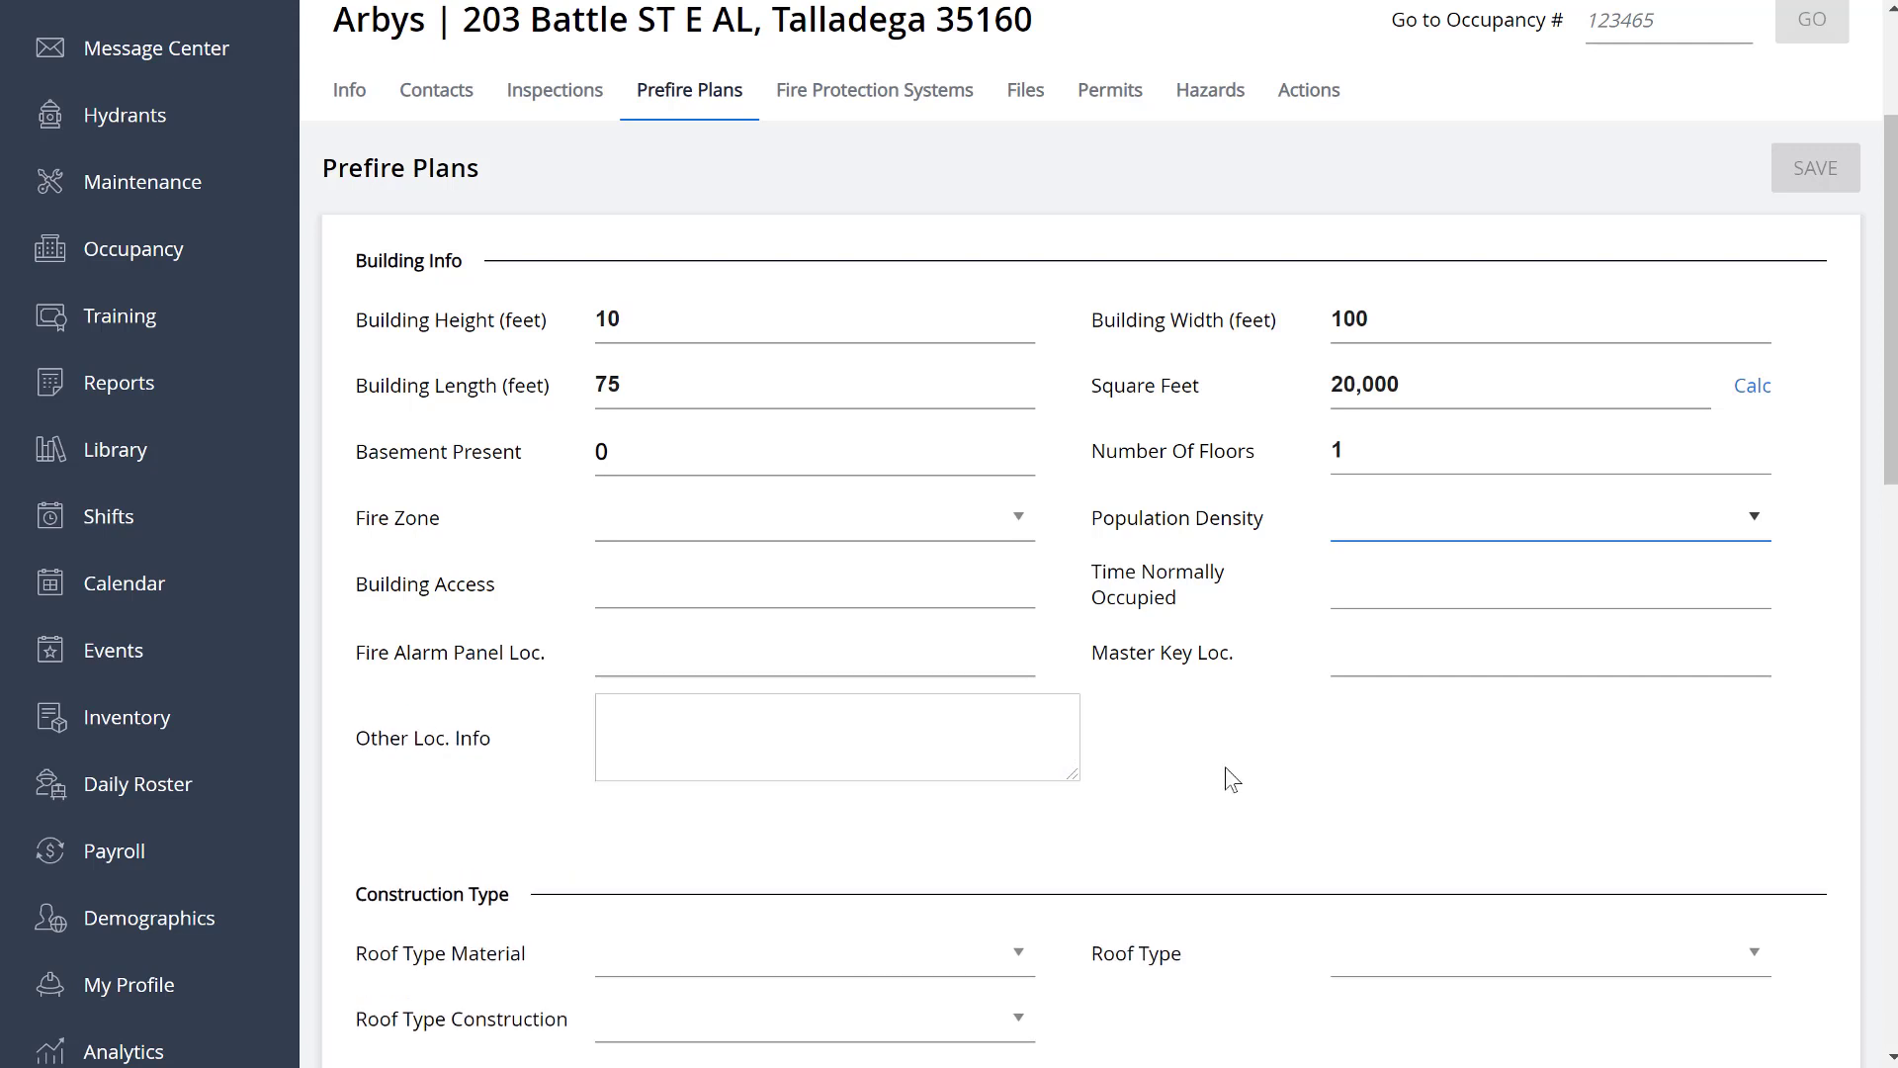
{"action": "scroll", "coordinate": [1231, 779], "scroll_direction": "down", "scroll_amount": 4}
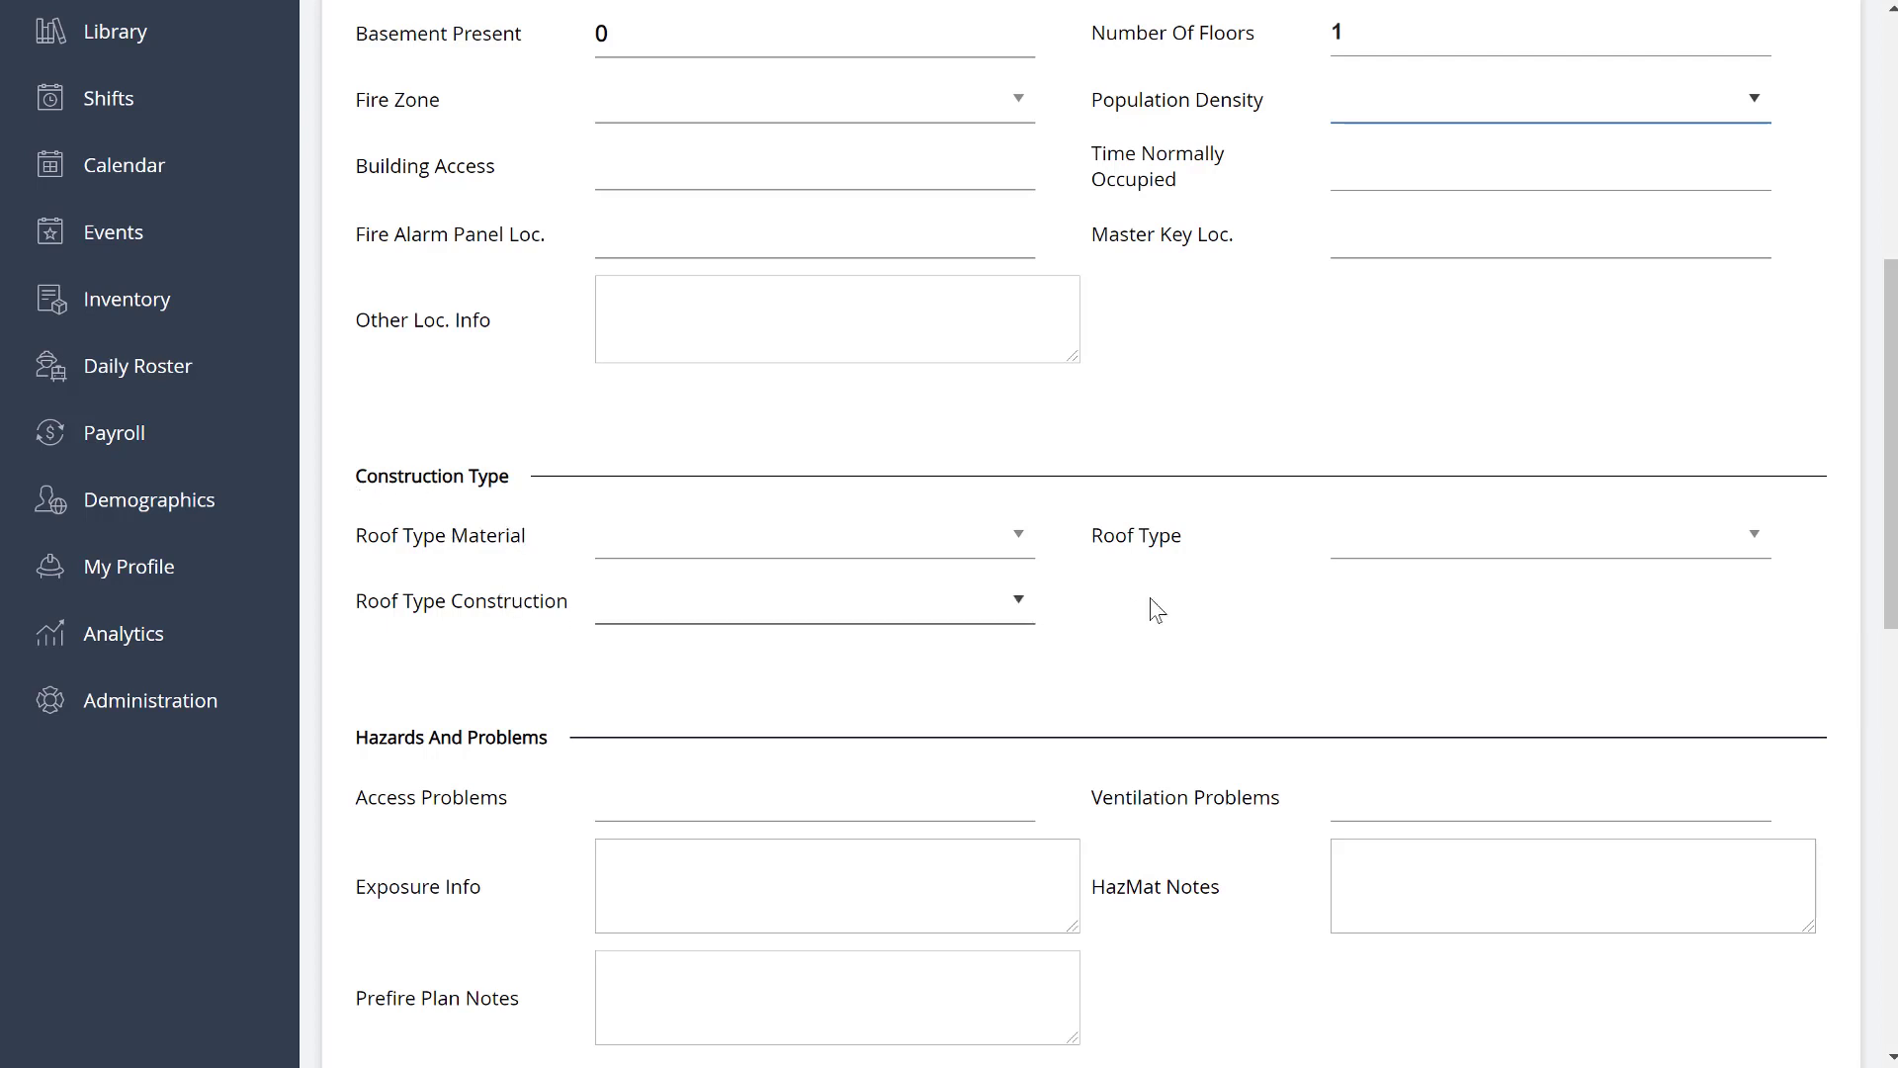
Step: Change the Gas/LPG Shutoff Loc. text in the Utility Shutdown section to "B/C corner"
{"action": "scroll", "coordinate": [535, 745], "scroll_direction": "down", "scroll_amount": 1}
{"action": "scroll", "coordinate": [534, 744], "scroll_direction": "down", "scroll_amount": 5}
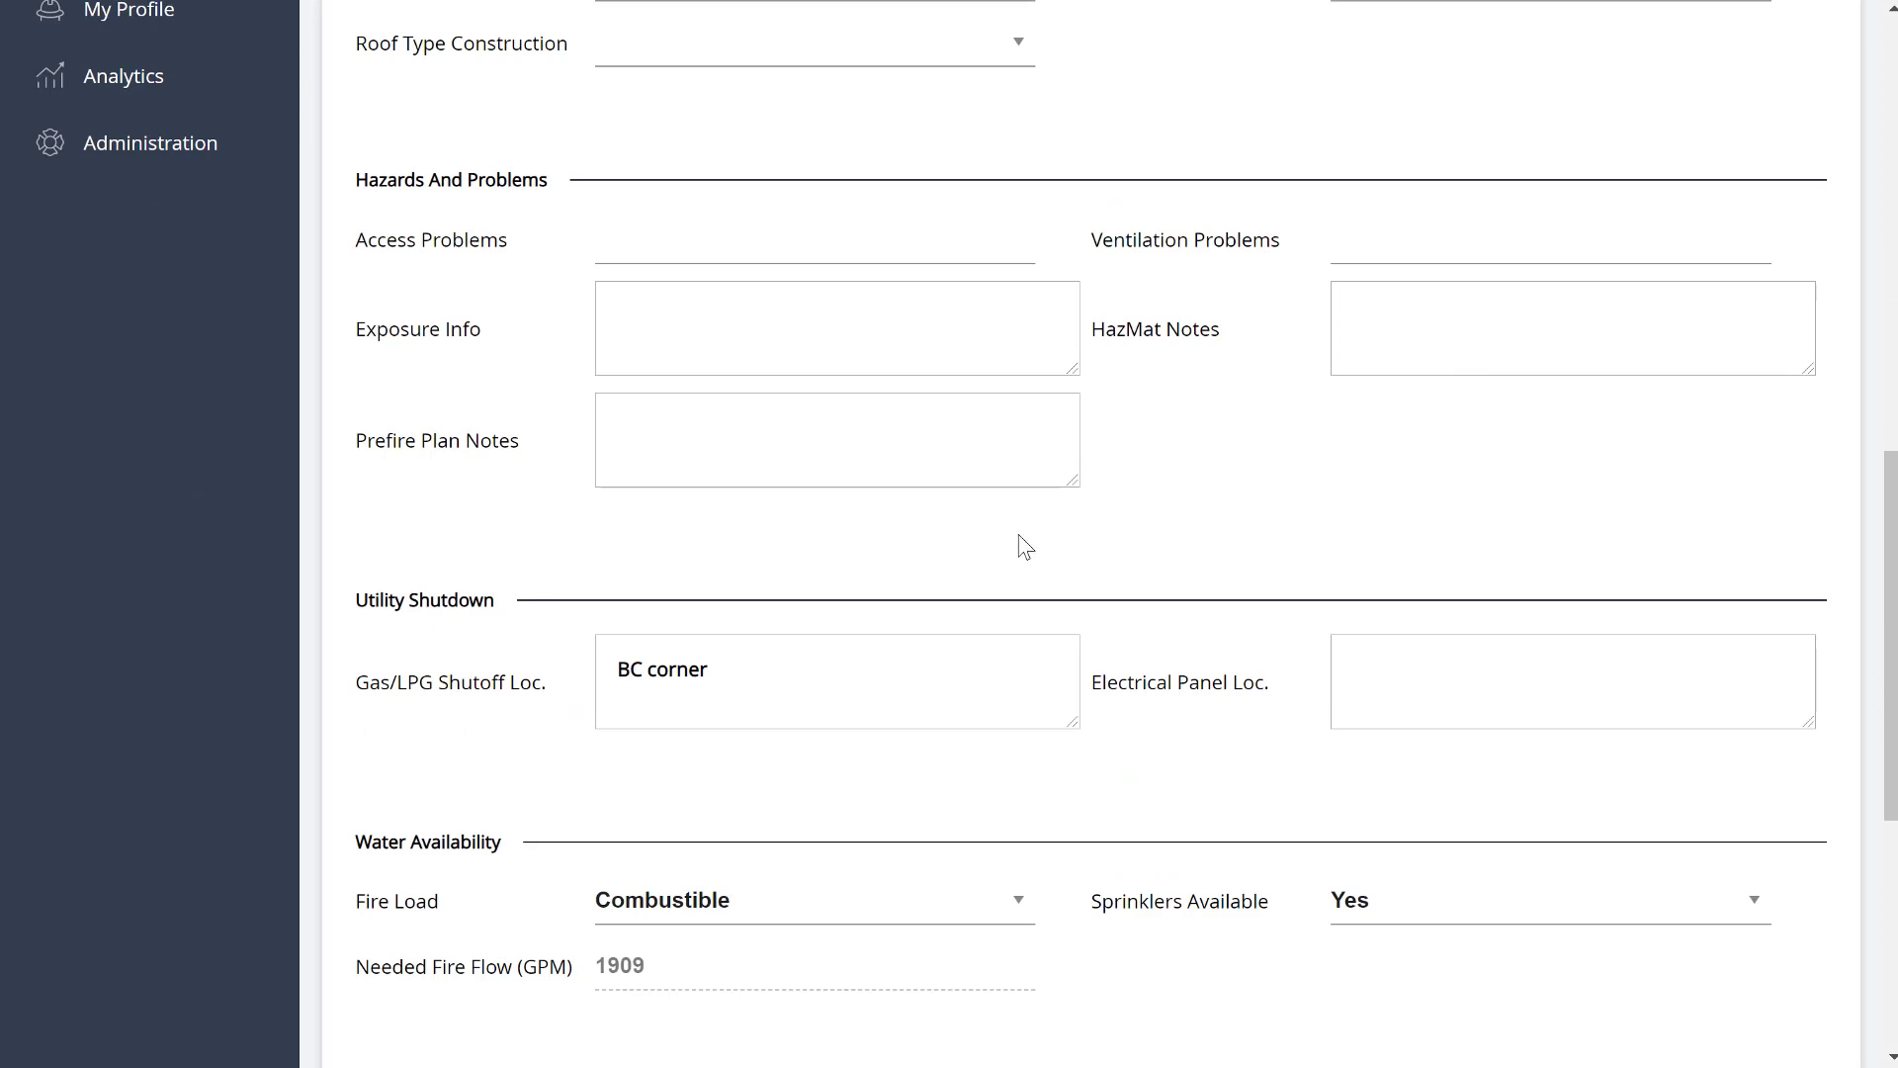
{"action": "scroll", "coordinate": [677, 478], "scroll_direction": "down", "scroll_amount": 3}
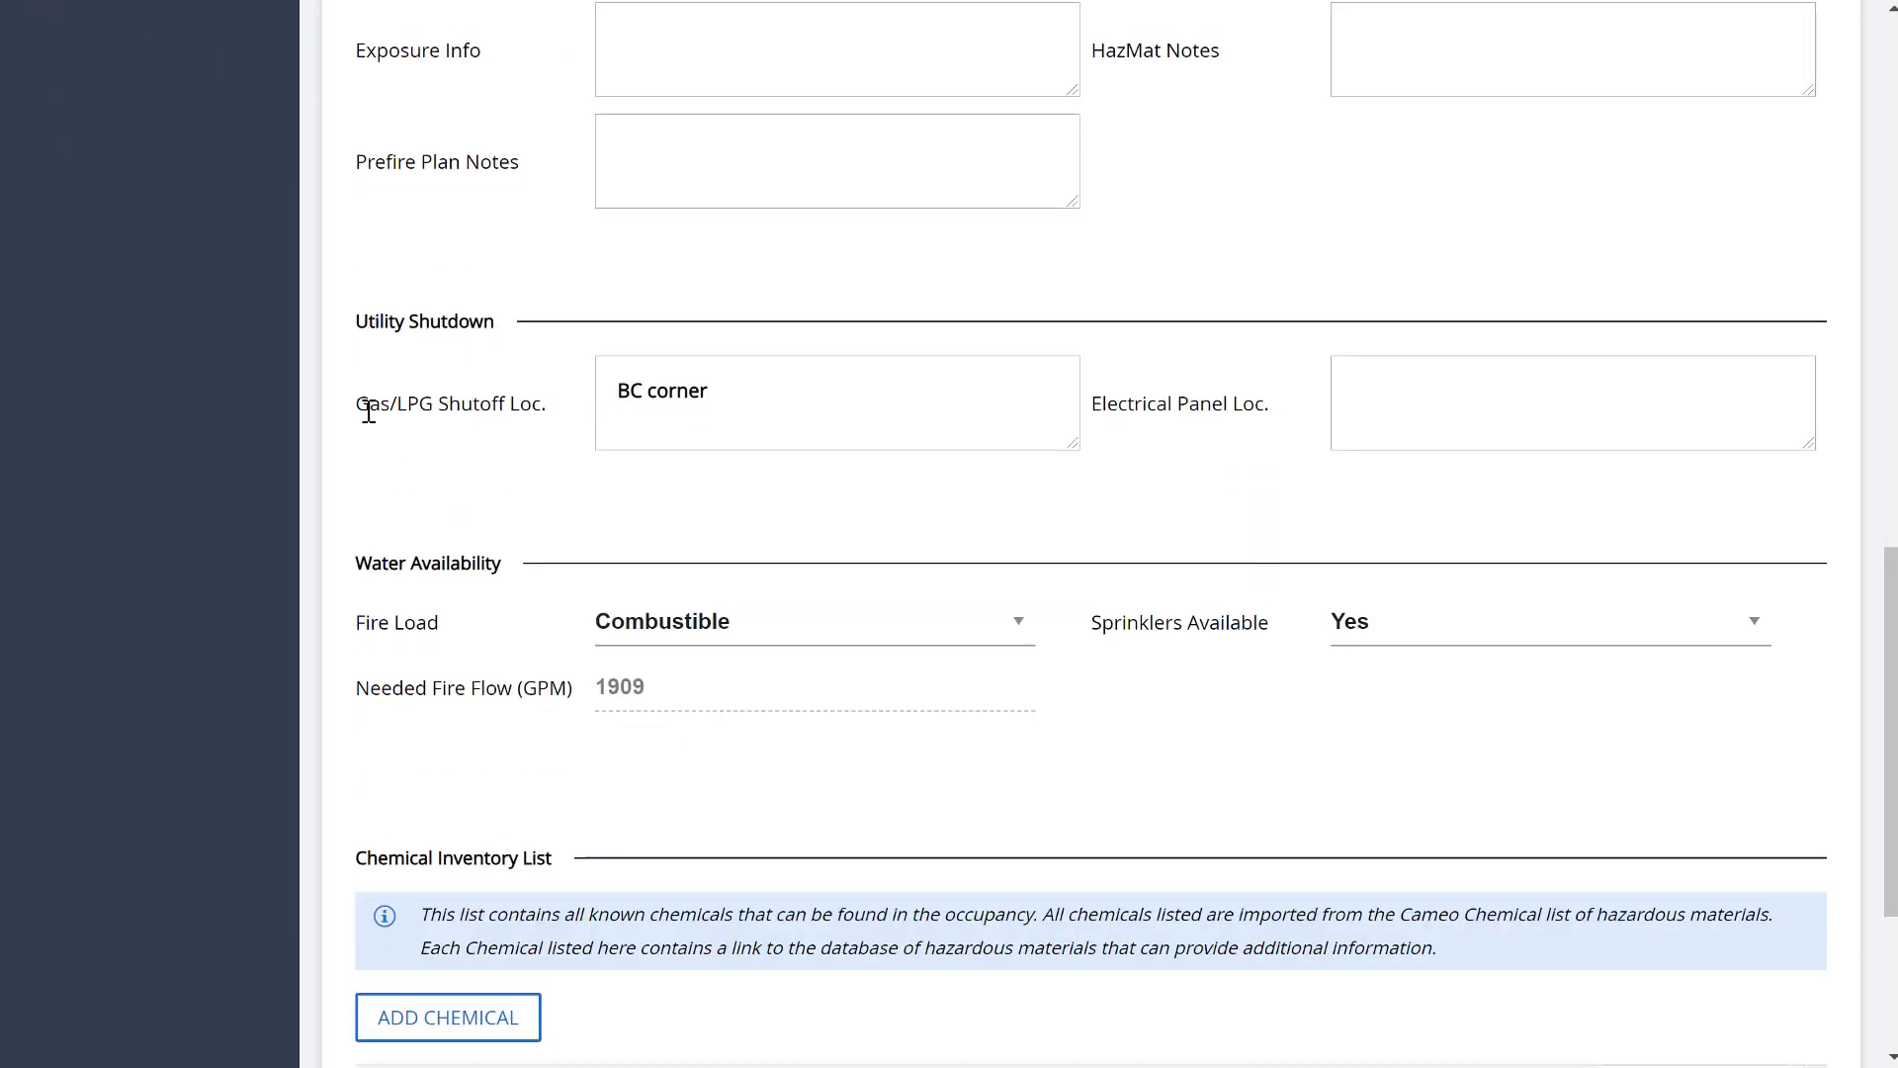
{"action": "left_click_drag", "start_coordinate": [365, 410], "coordinate": [536, 410]}
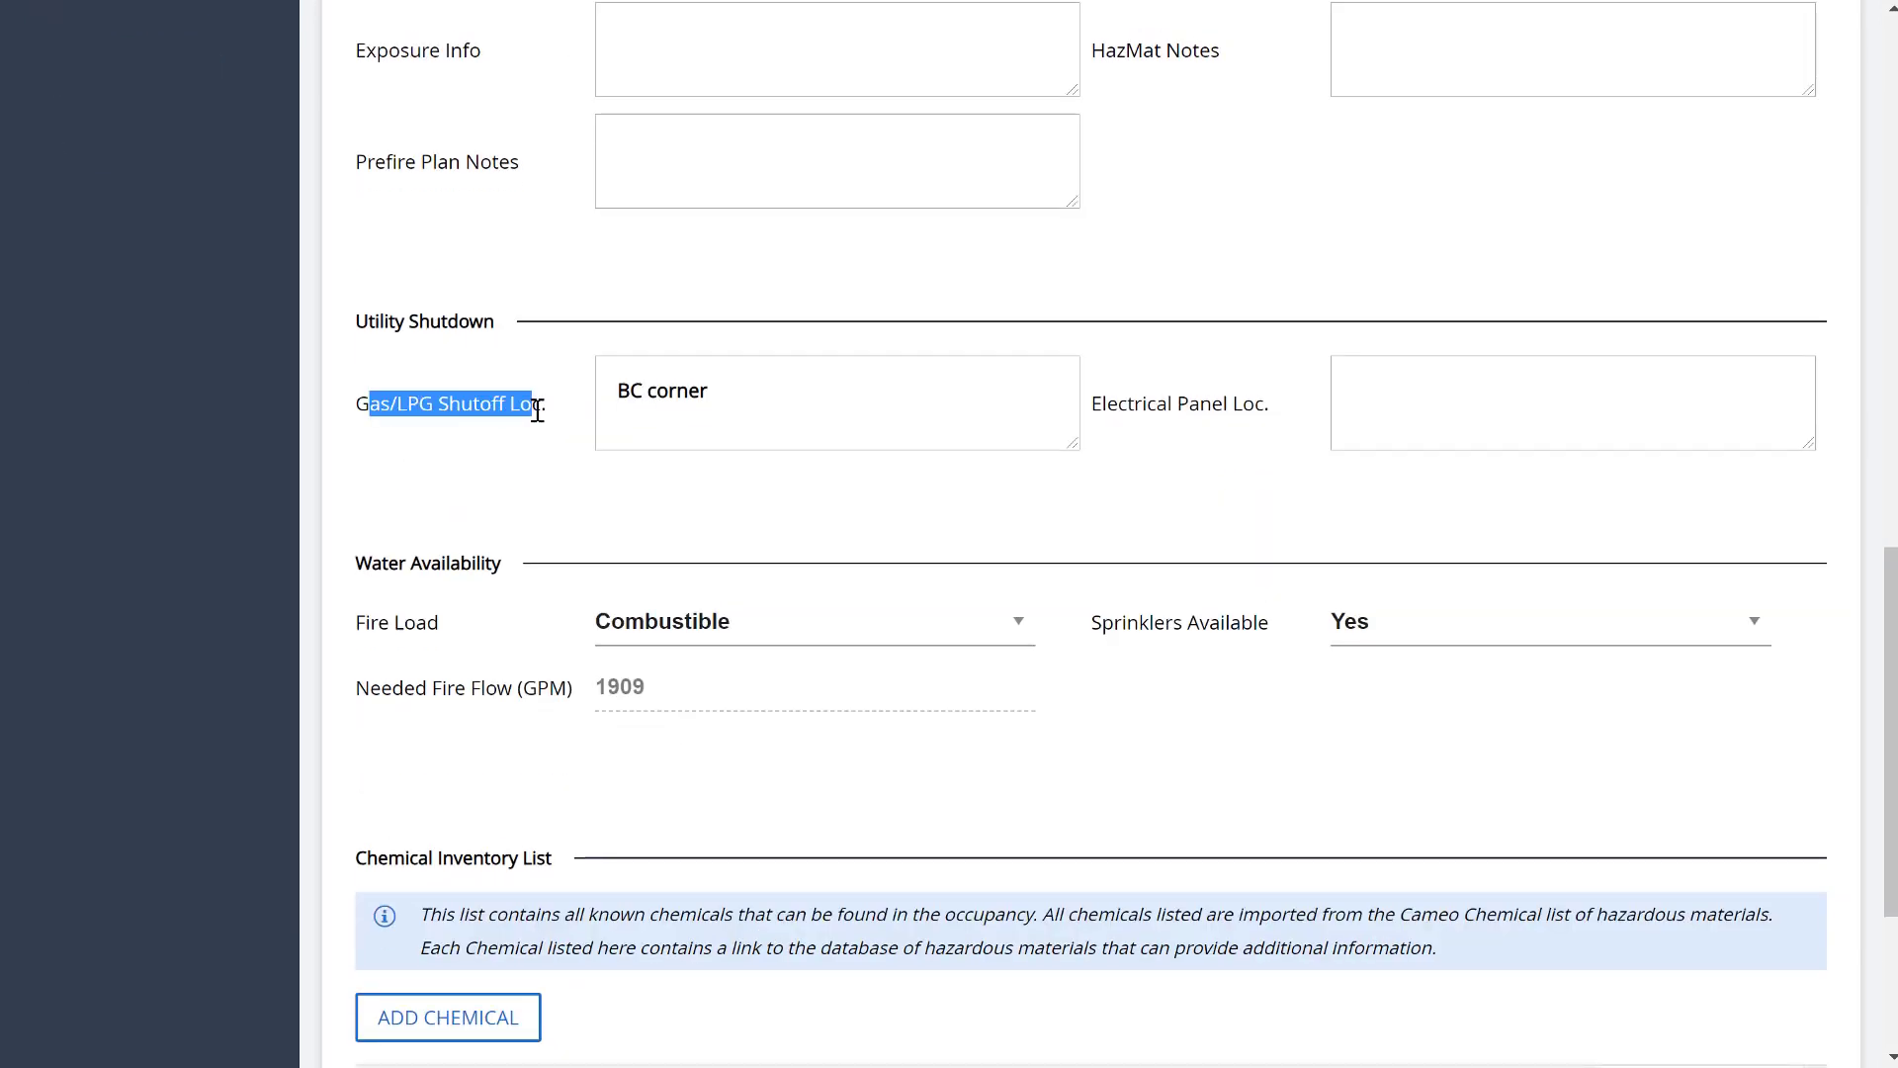
{"action": "left_click", "coordinate": [553, 450]}
{"action": "left_click", "coordinate": [630, 395]}
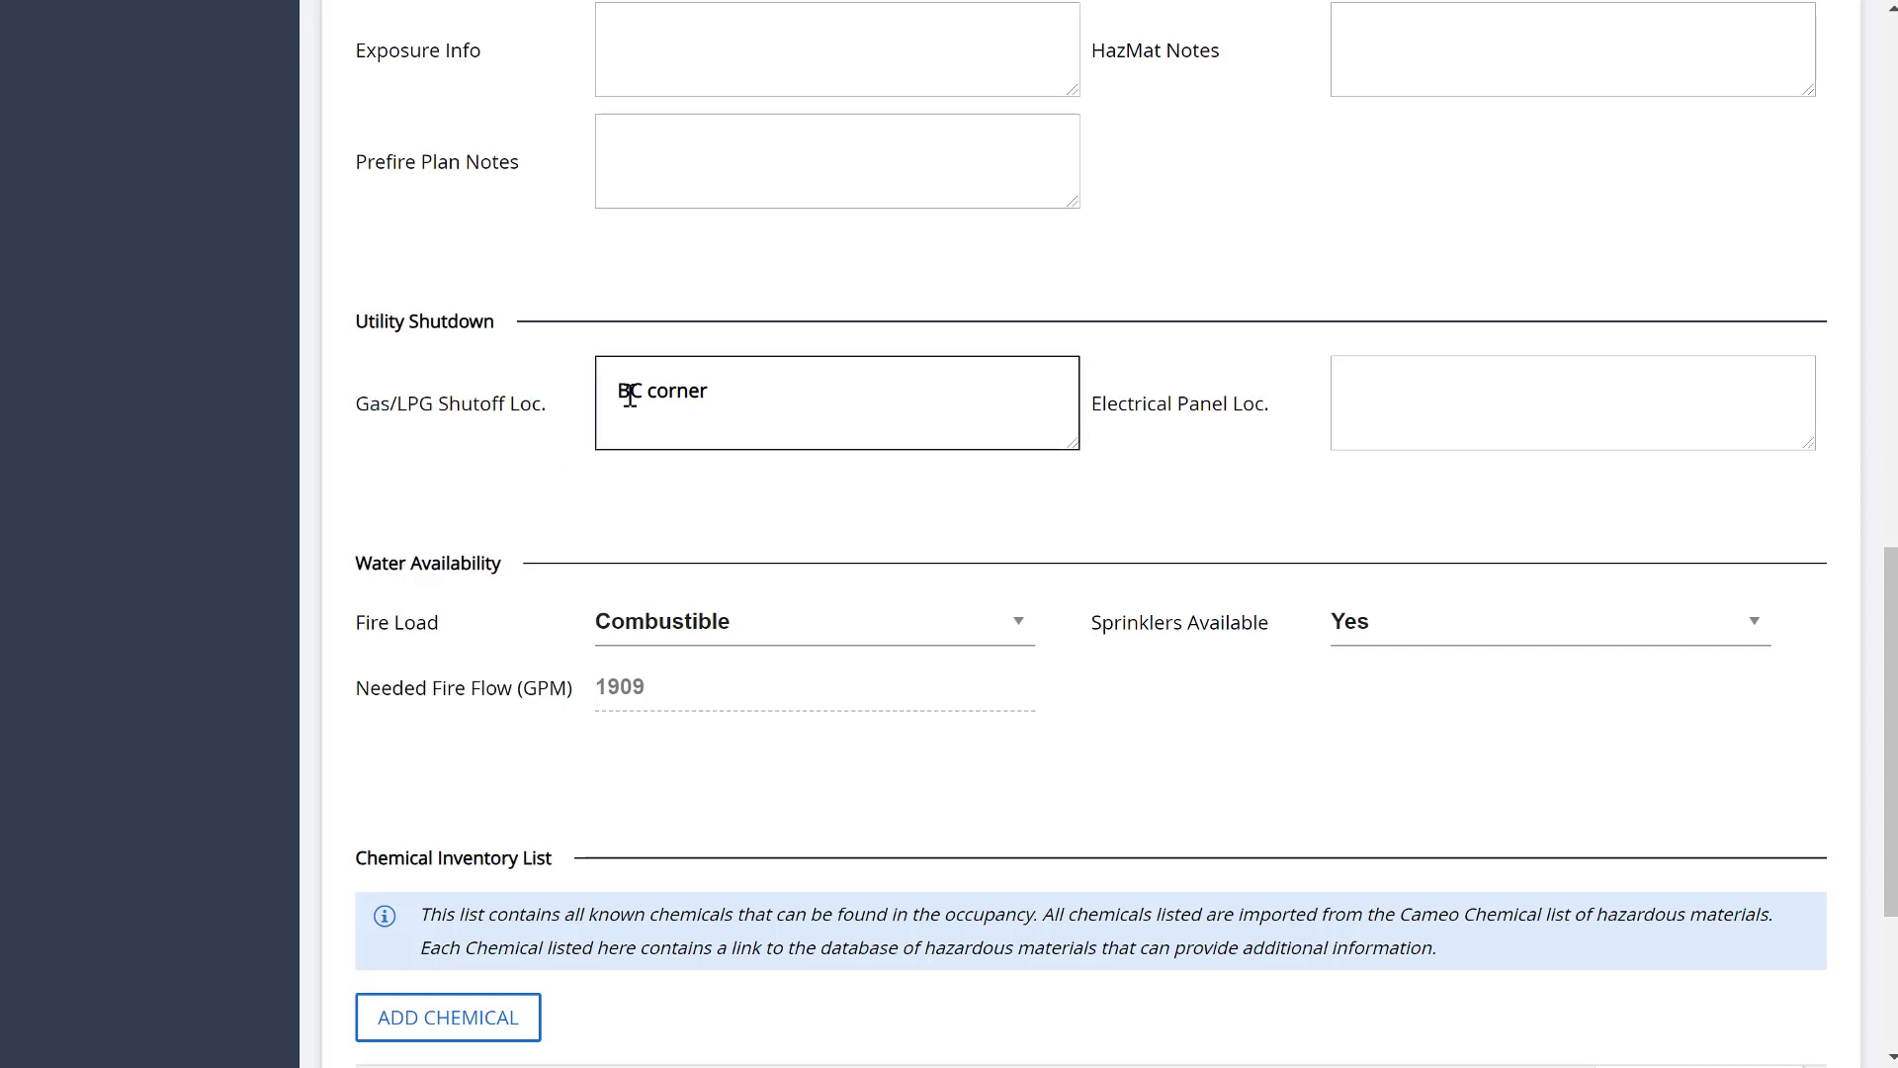
{"action": "left_click", "coordinate": [630, 395]}
{"action": "type", "text": "/"}
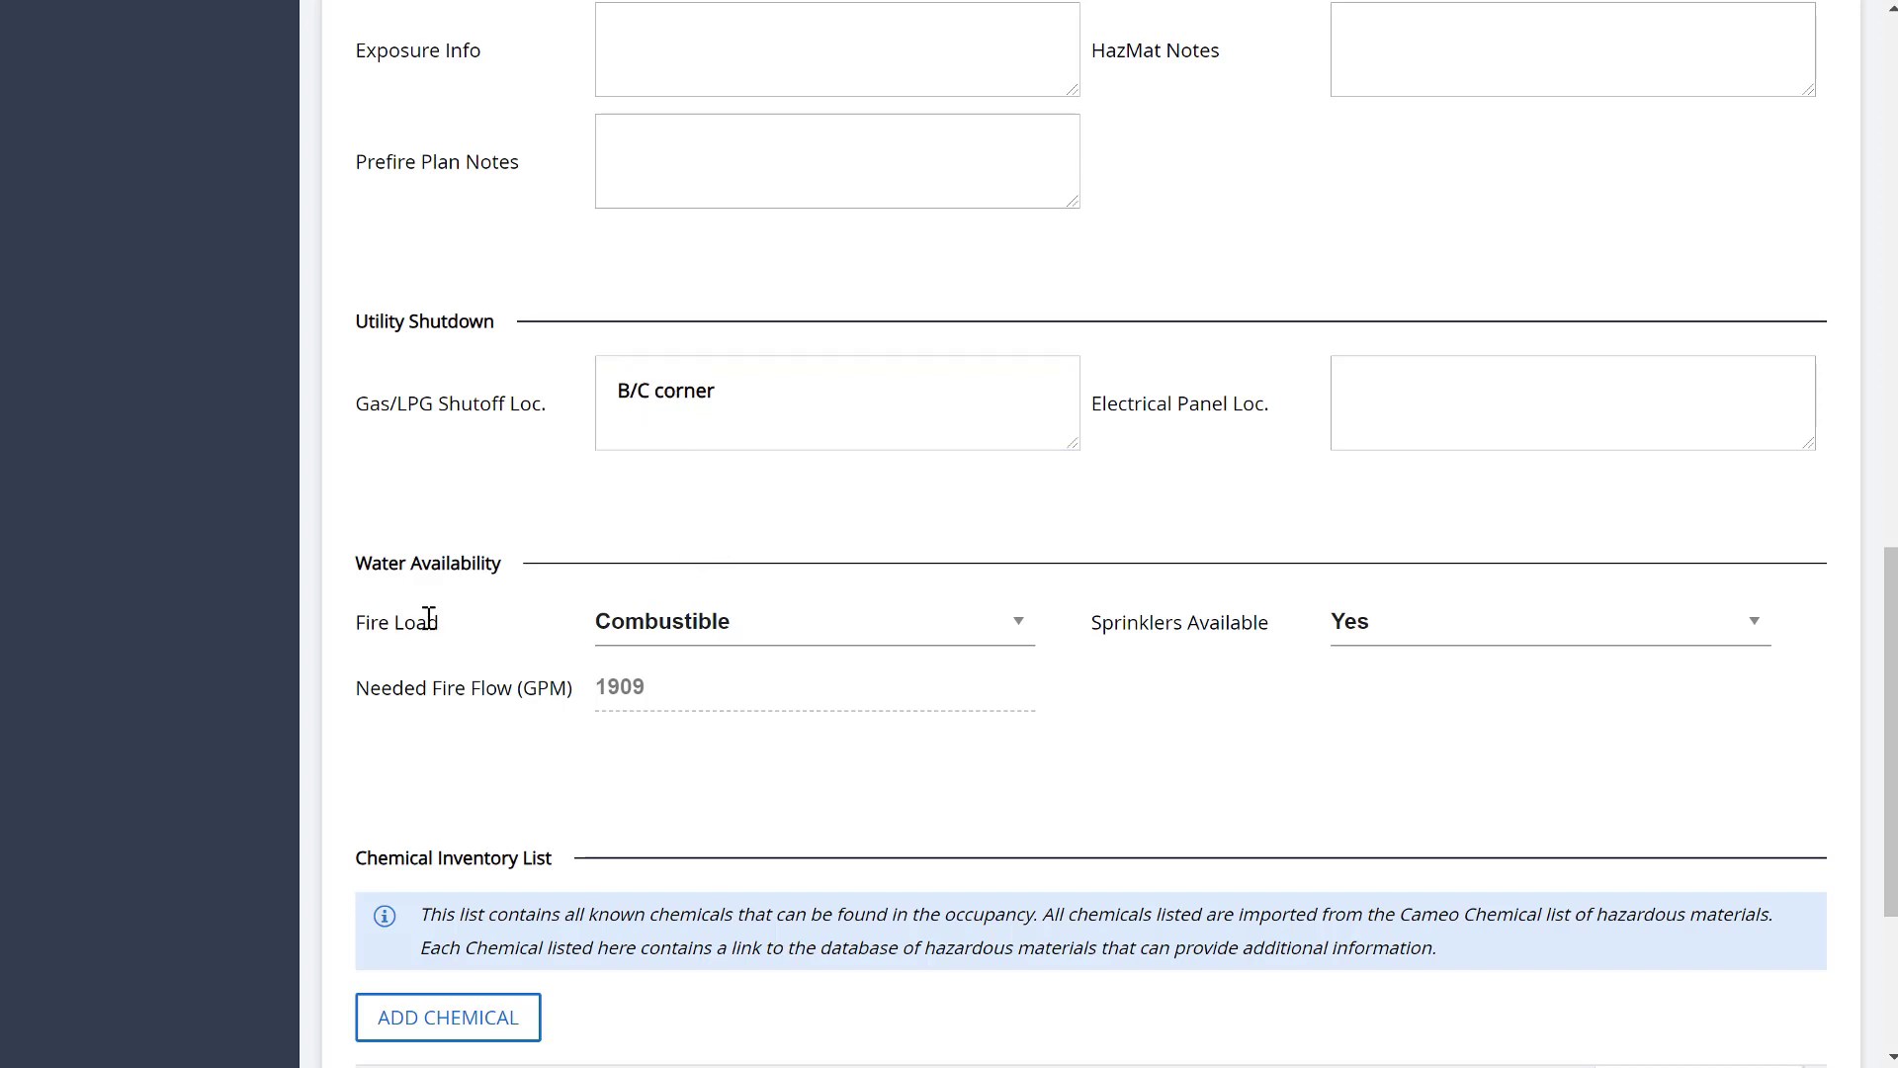
Step: View the Fire Load and Sprinklers Available choices in the Water Availability section without changing either selection
{"action": "left_click", "coordinate": [1018, 640]}
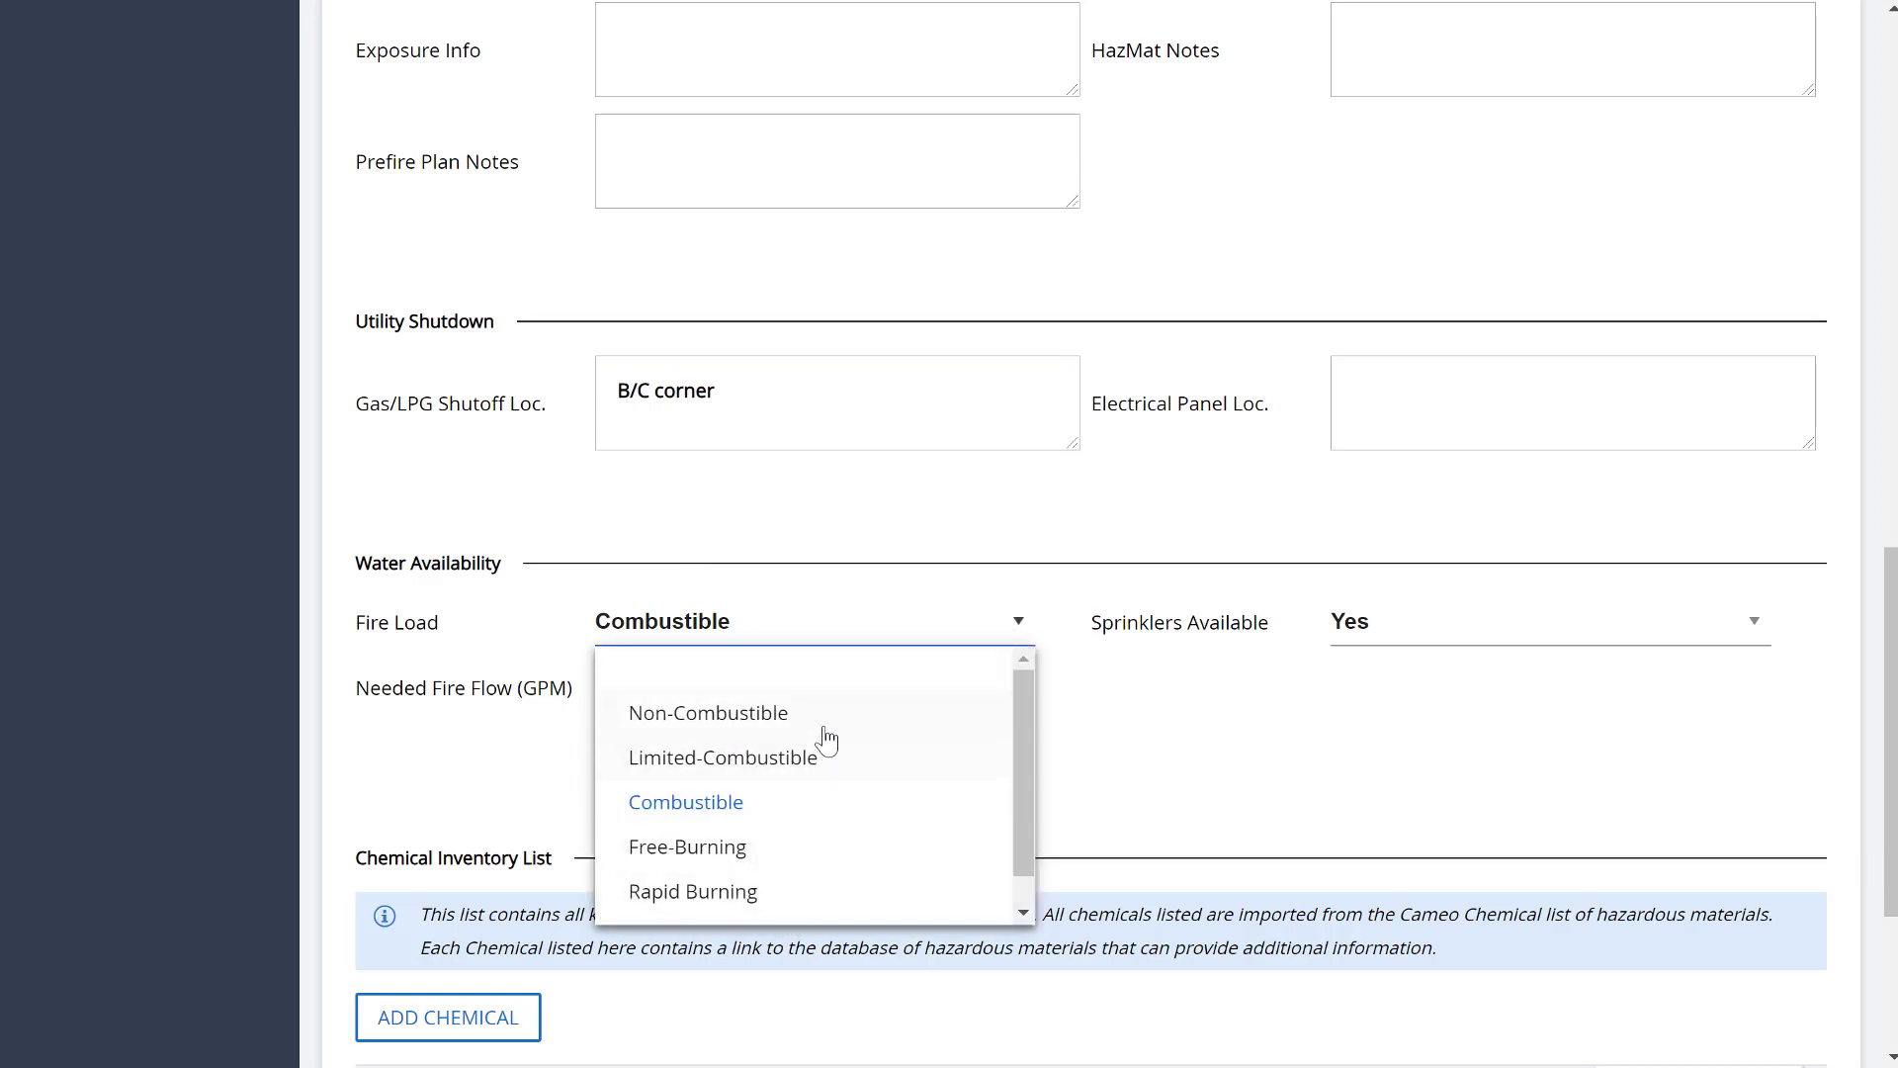
{"action": "left_click", "coordinate": [1186, 771]}
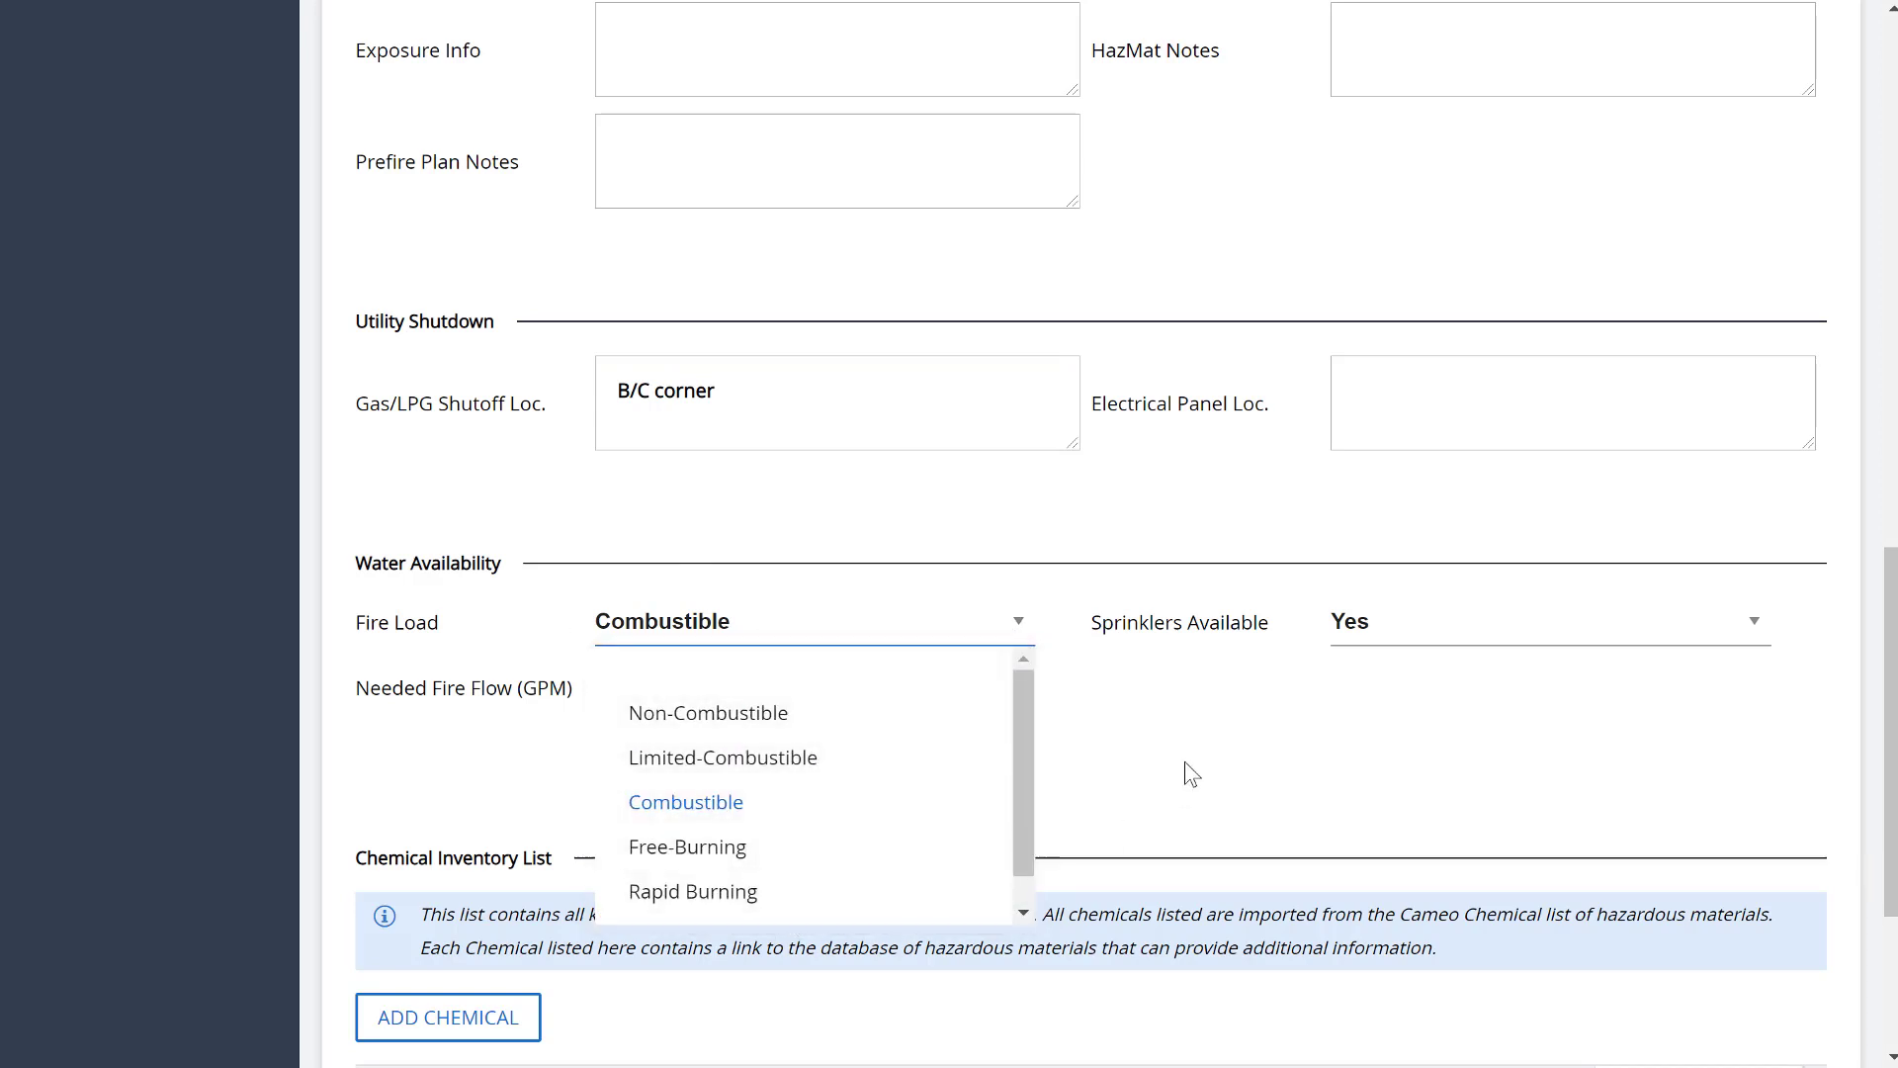
{"action": "left_click", "coordinate": [1450, 633]}
{"action": "left_click", "coordinate": [1052, 733]}
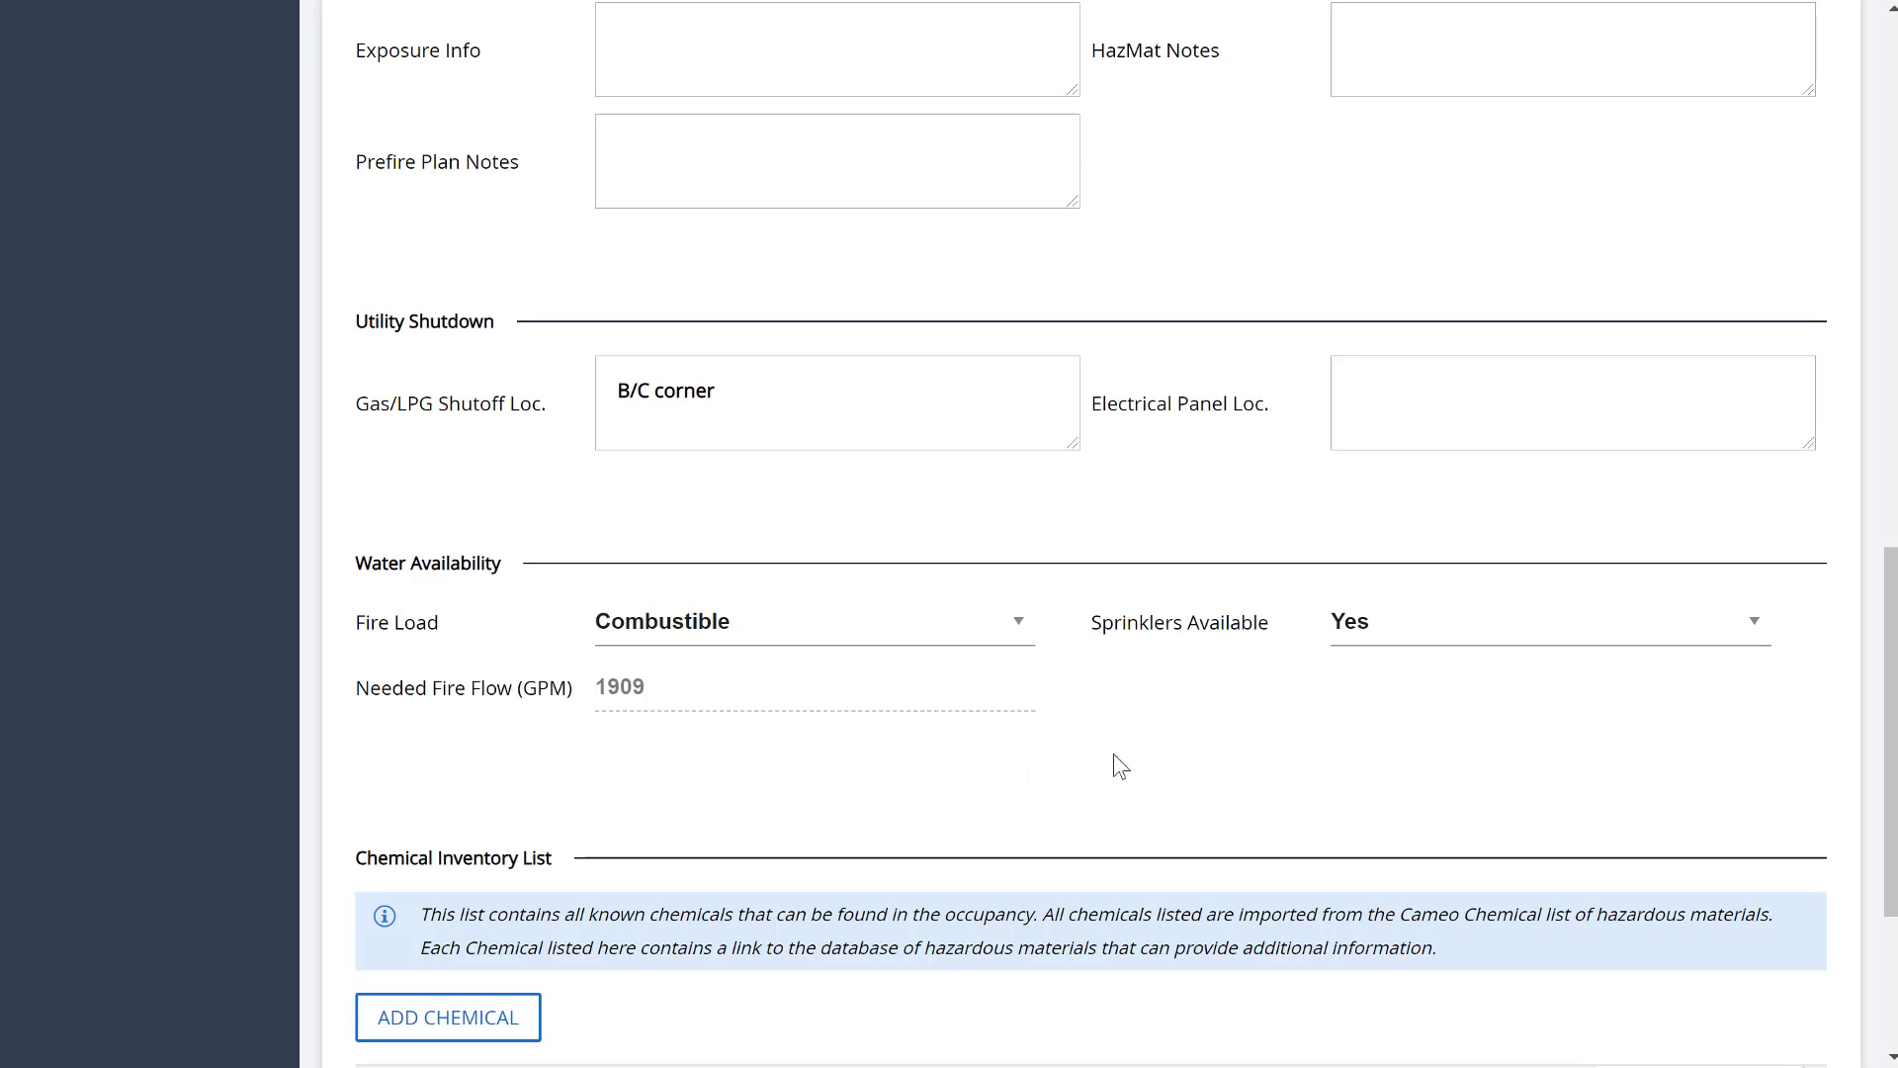
Step: Open the CAMEO Chemicals datasheet for chlorine from the Chemical Inventory List, review it and close it
{"action": "scroll", "coordinate": [1115, 761], "scroll_direction": "down", "scroll_amount": 3}
{"action": "scroll", "coordinate": [1115, 761], "scroll_direction": "down", "scroll_amount": 1}
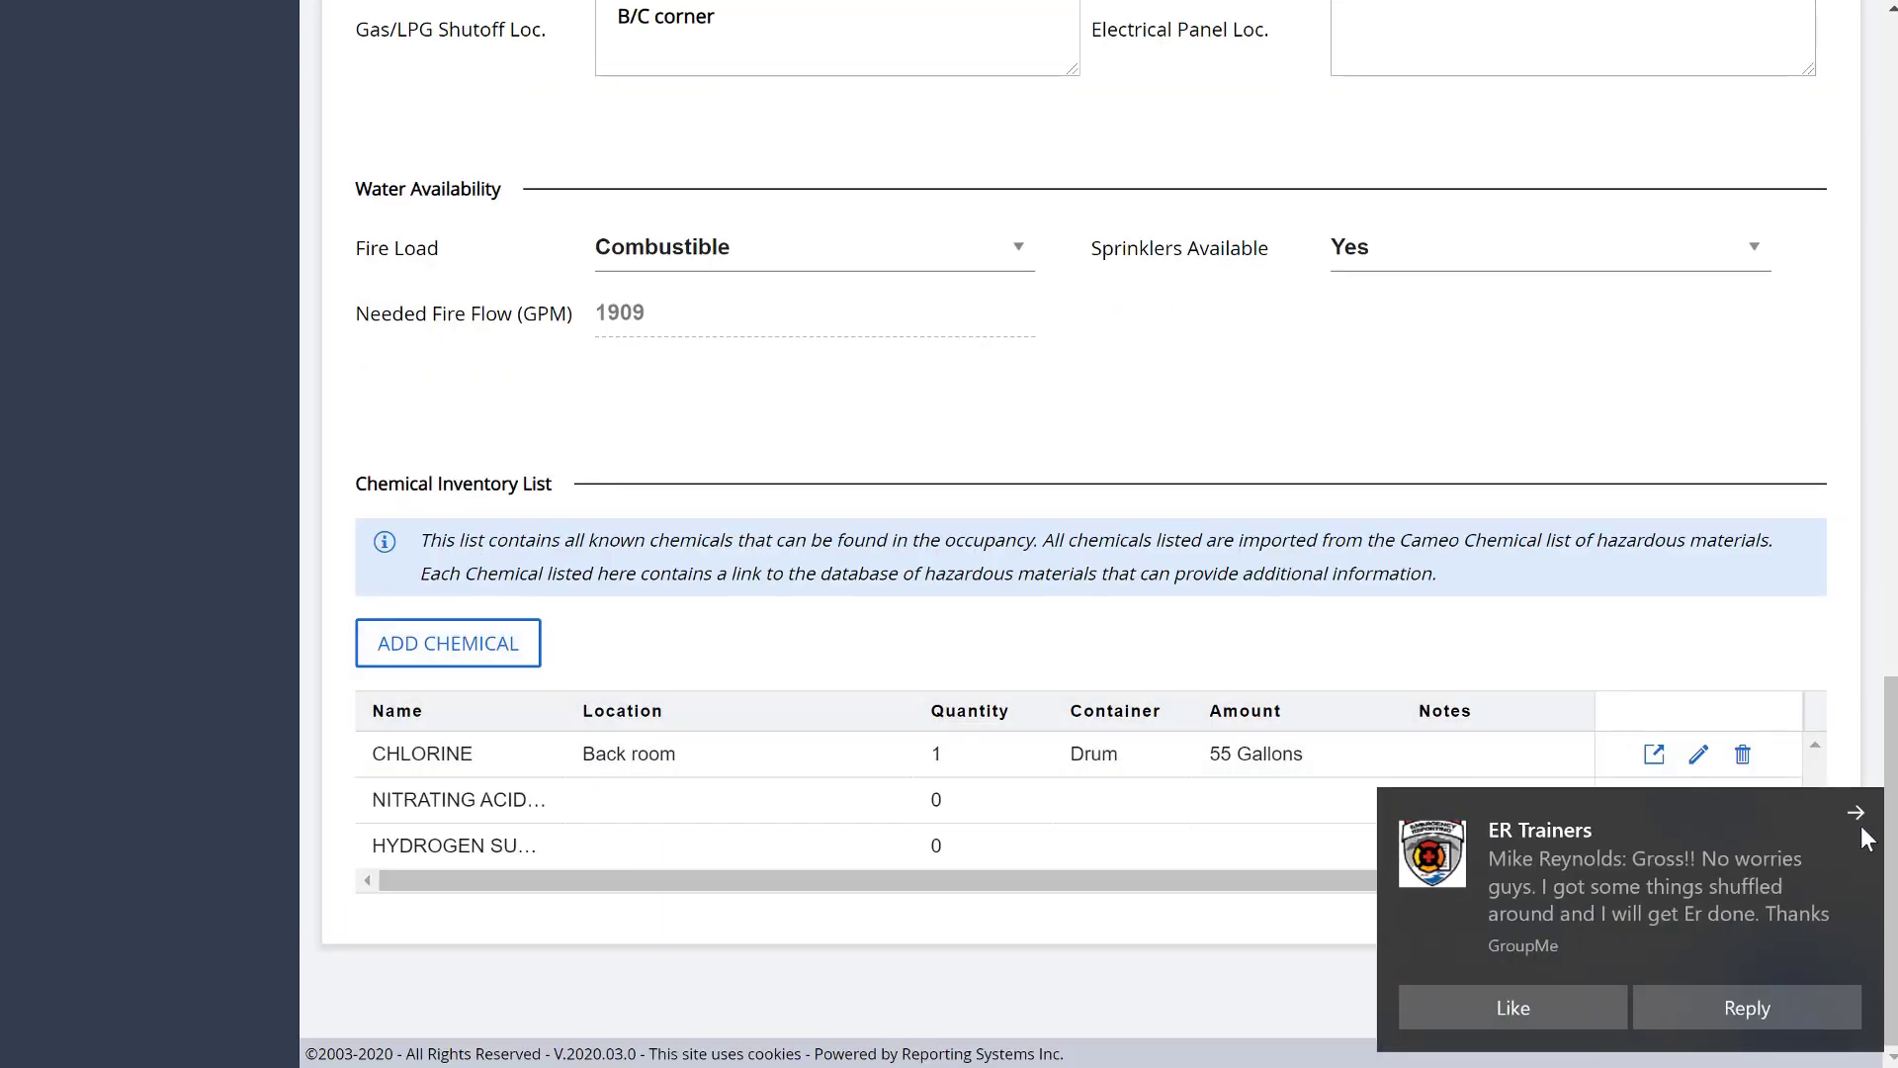
{"action": "left_click", "coordinate": [1861, 831]}
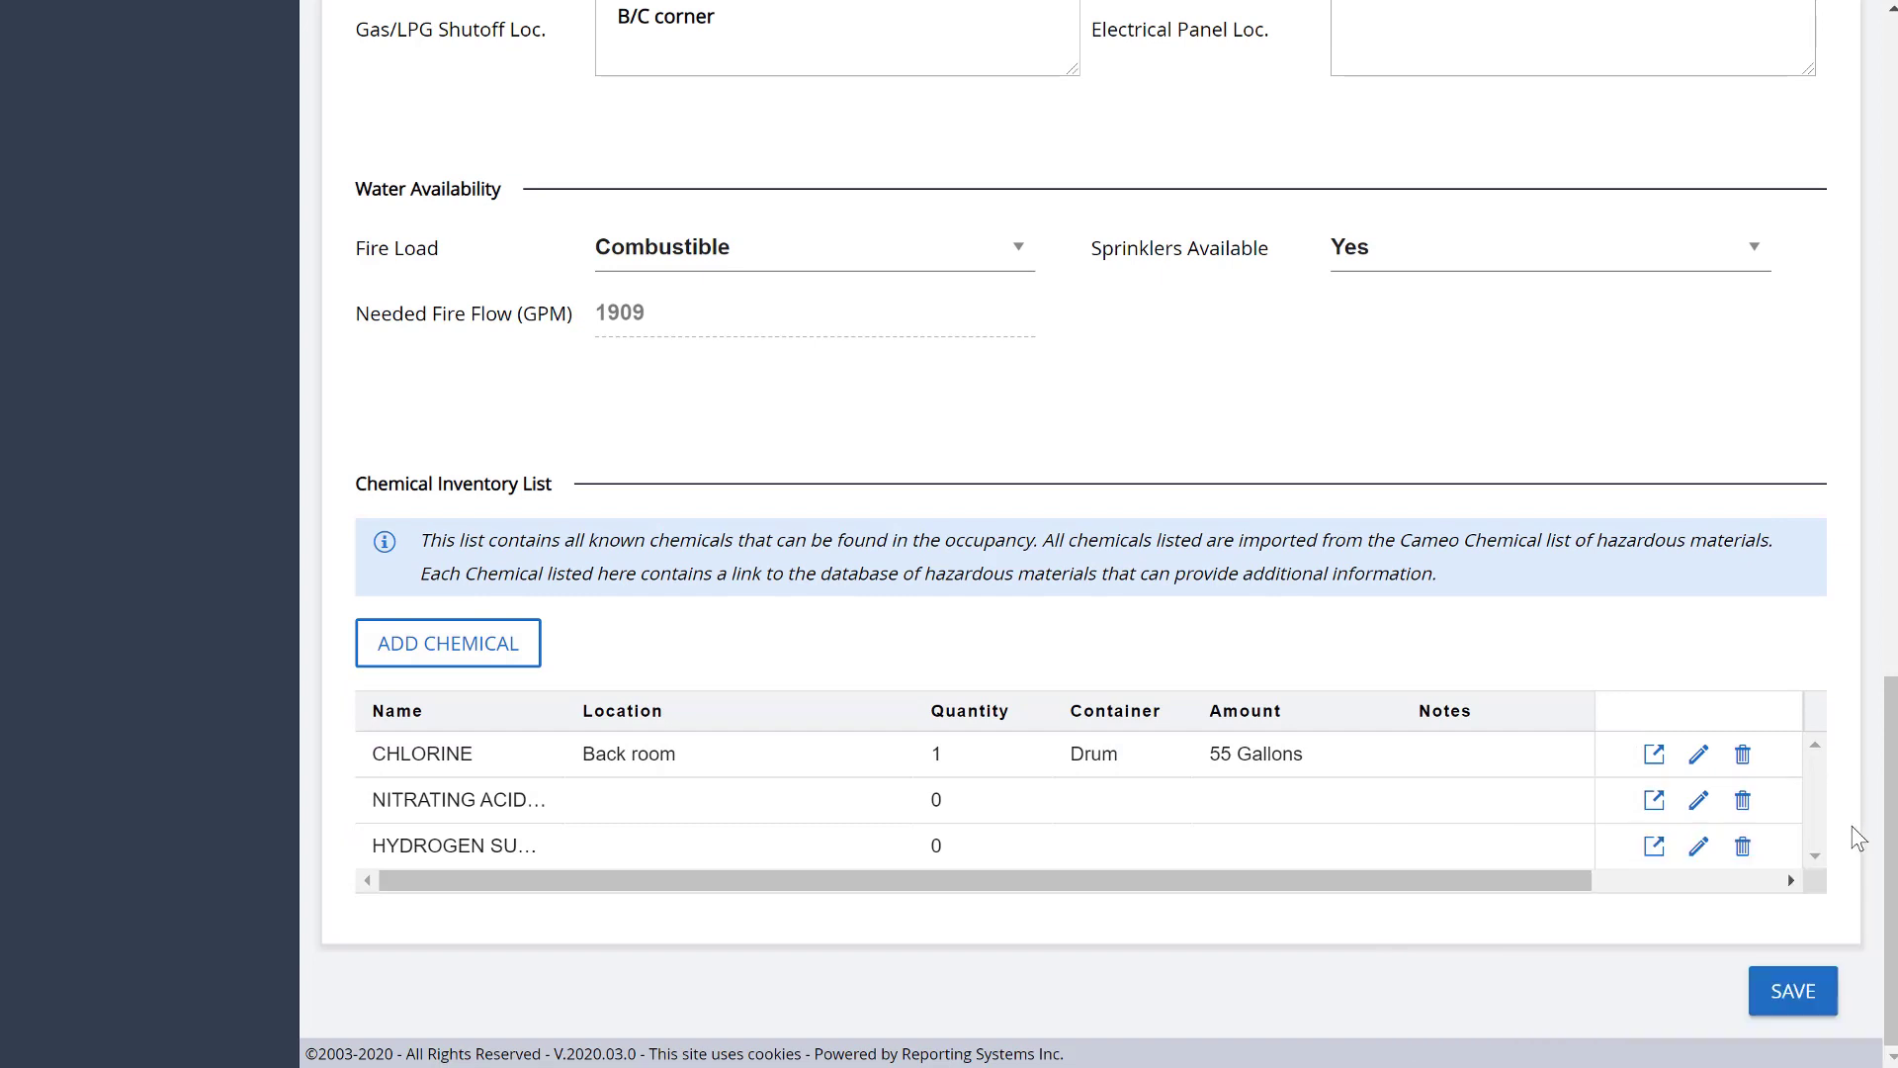
{"action": "left_click", "coordinate": [1653, 755]}
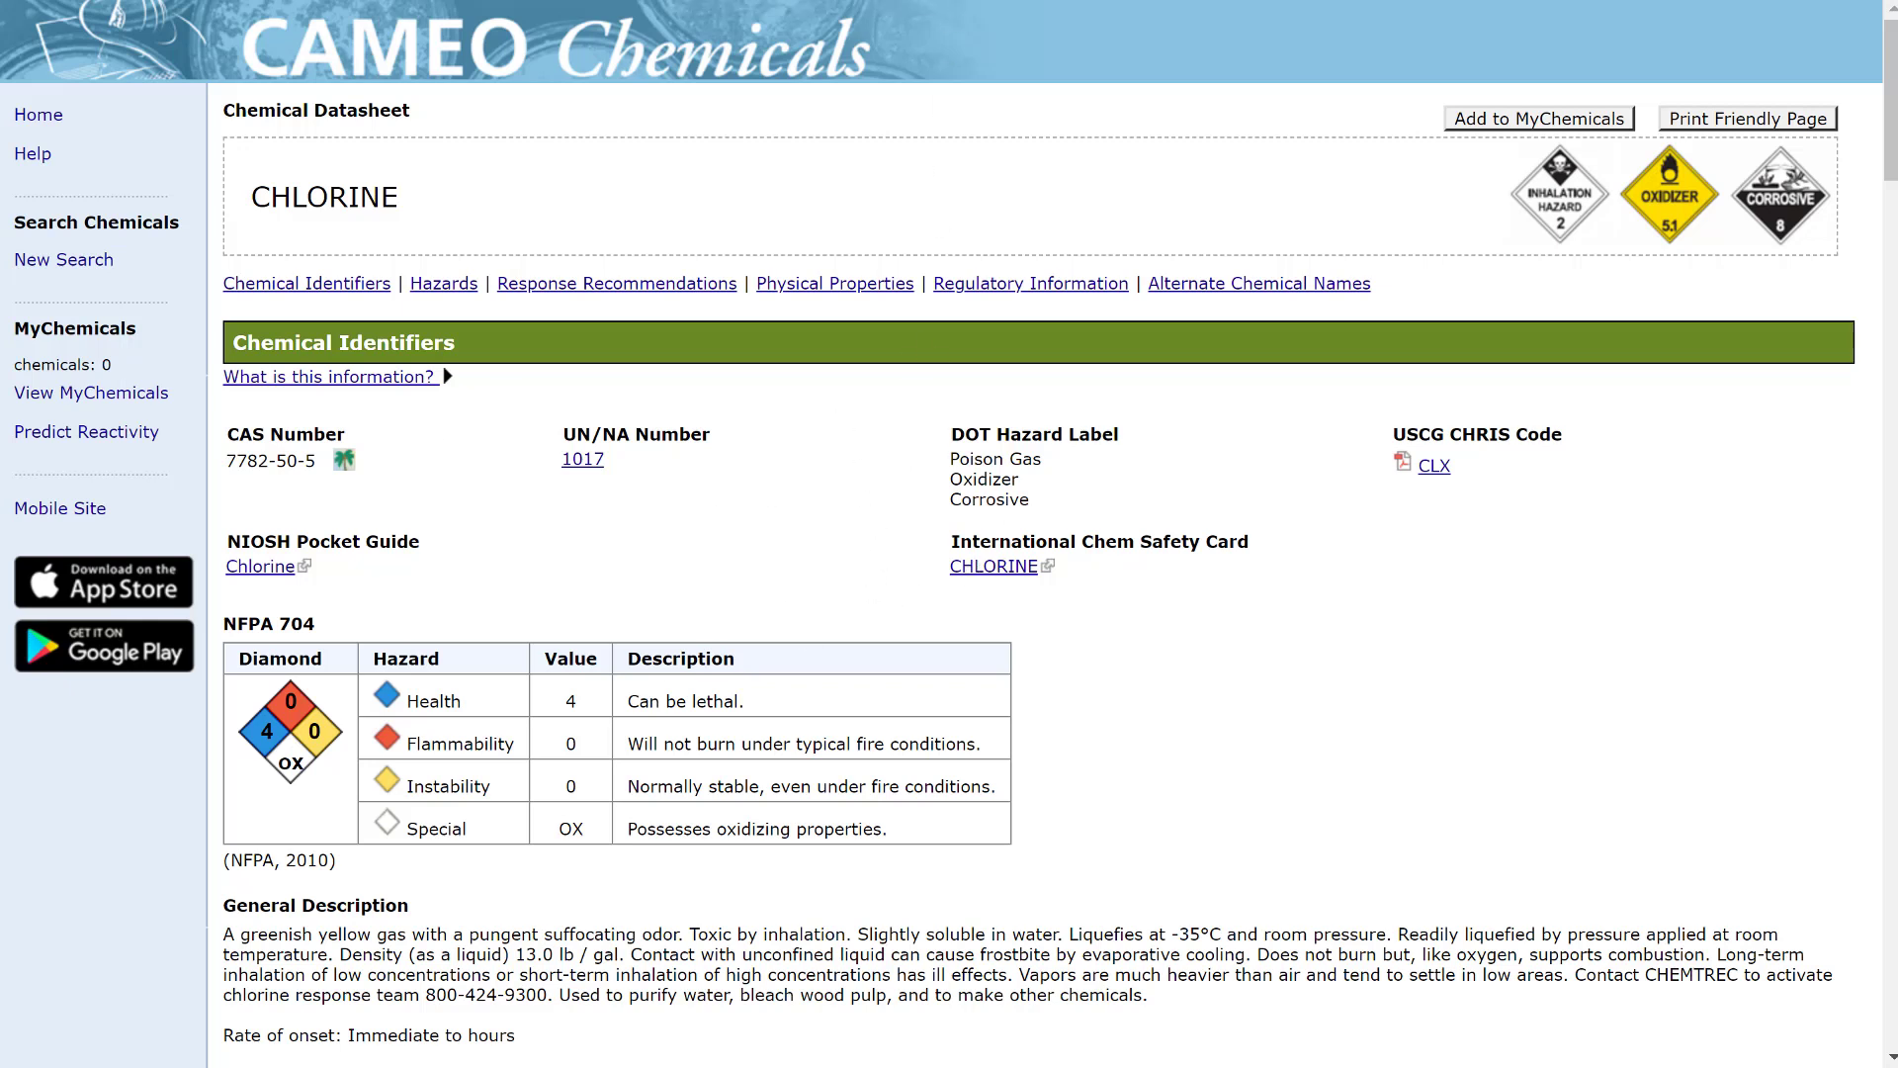
{"action": "key", "text": "ctrl+w"}
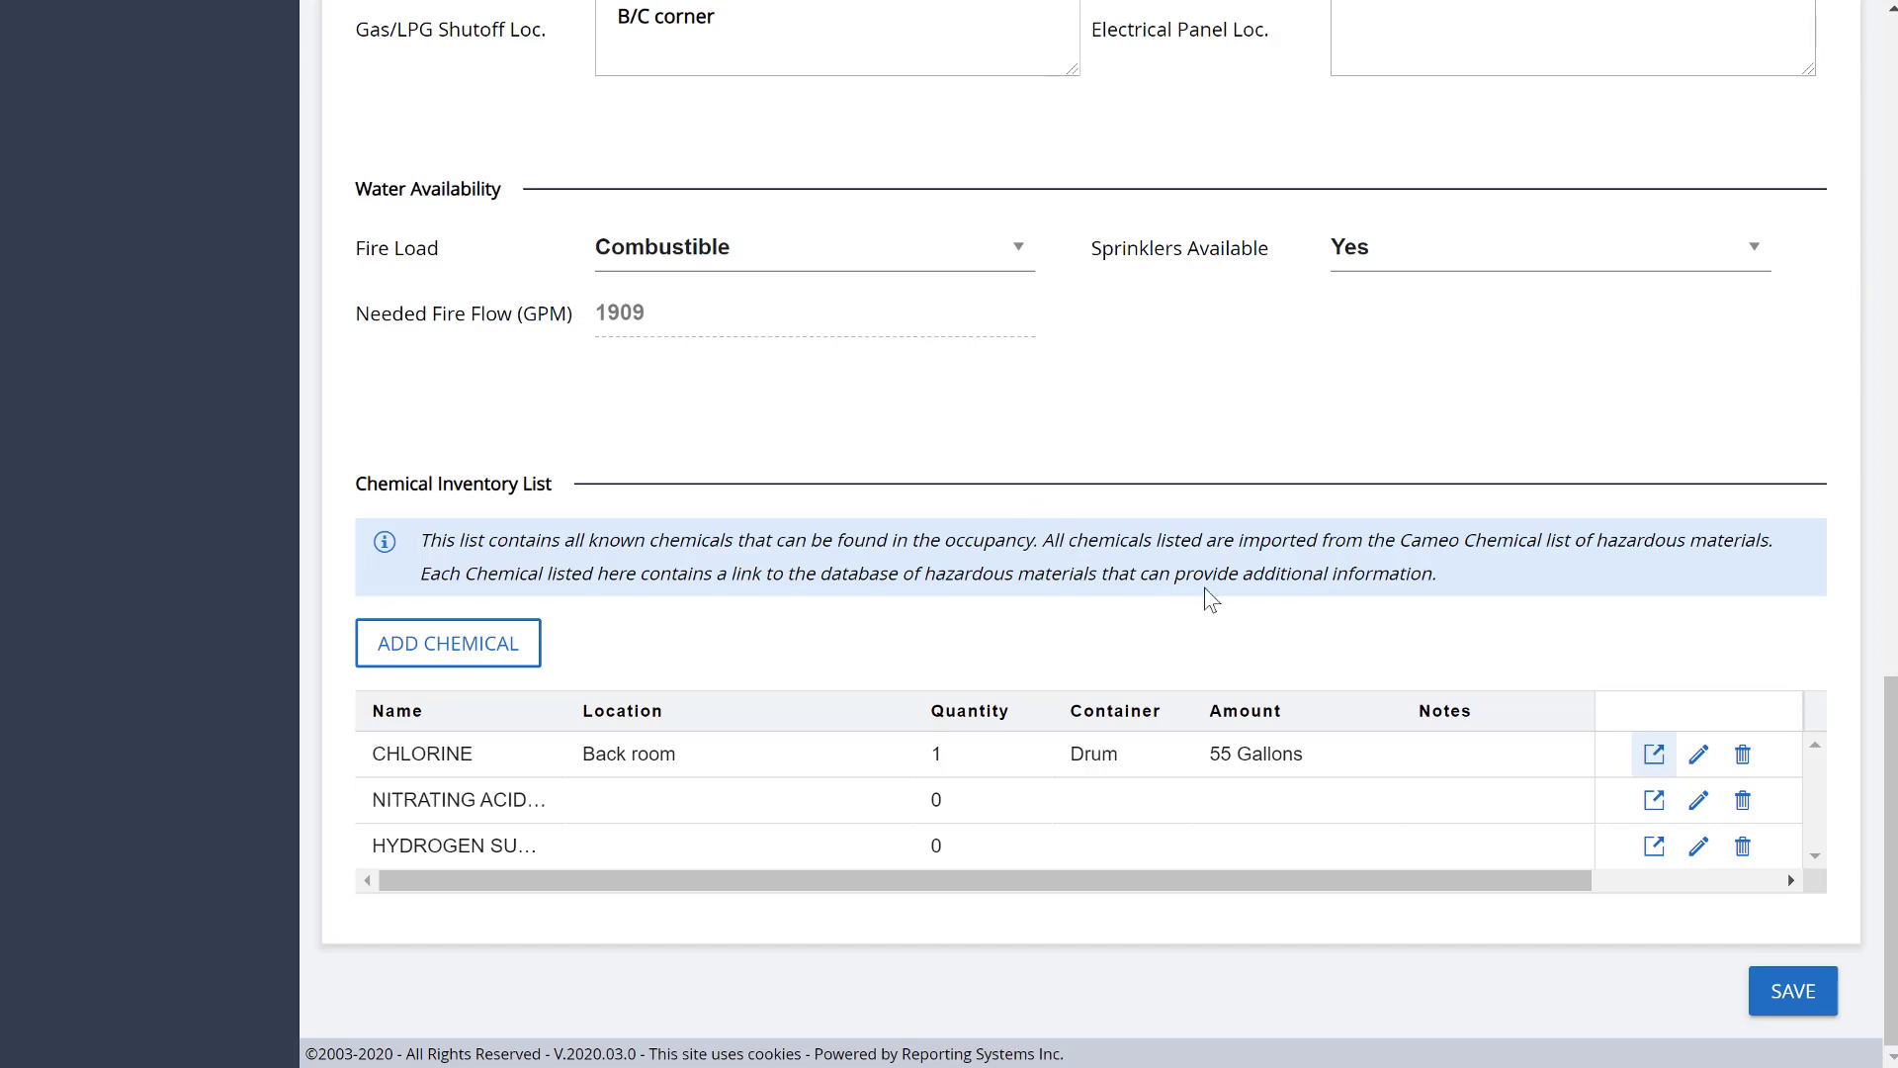
Step: Open the Arbys fire protection systems and examine the Closest Nearby Hydrants list
{"action": "scroll", "coordinate": [1205, 589], "scroll_direction": "up", "scroll_amount": 15}
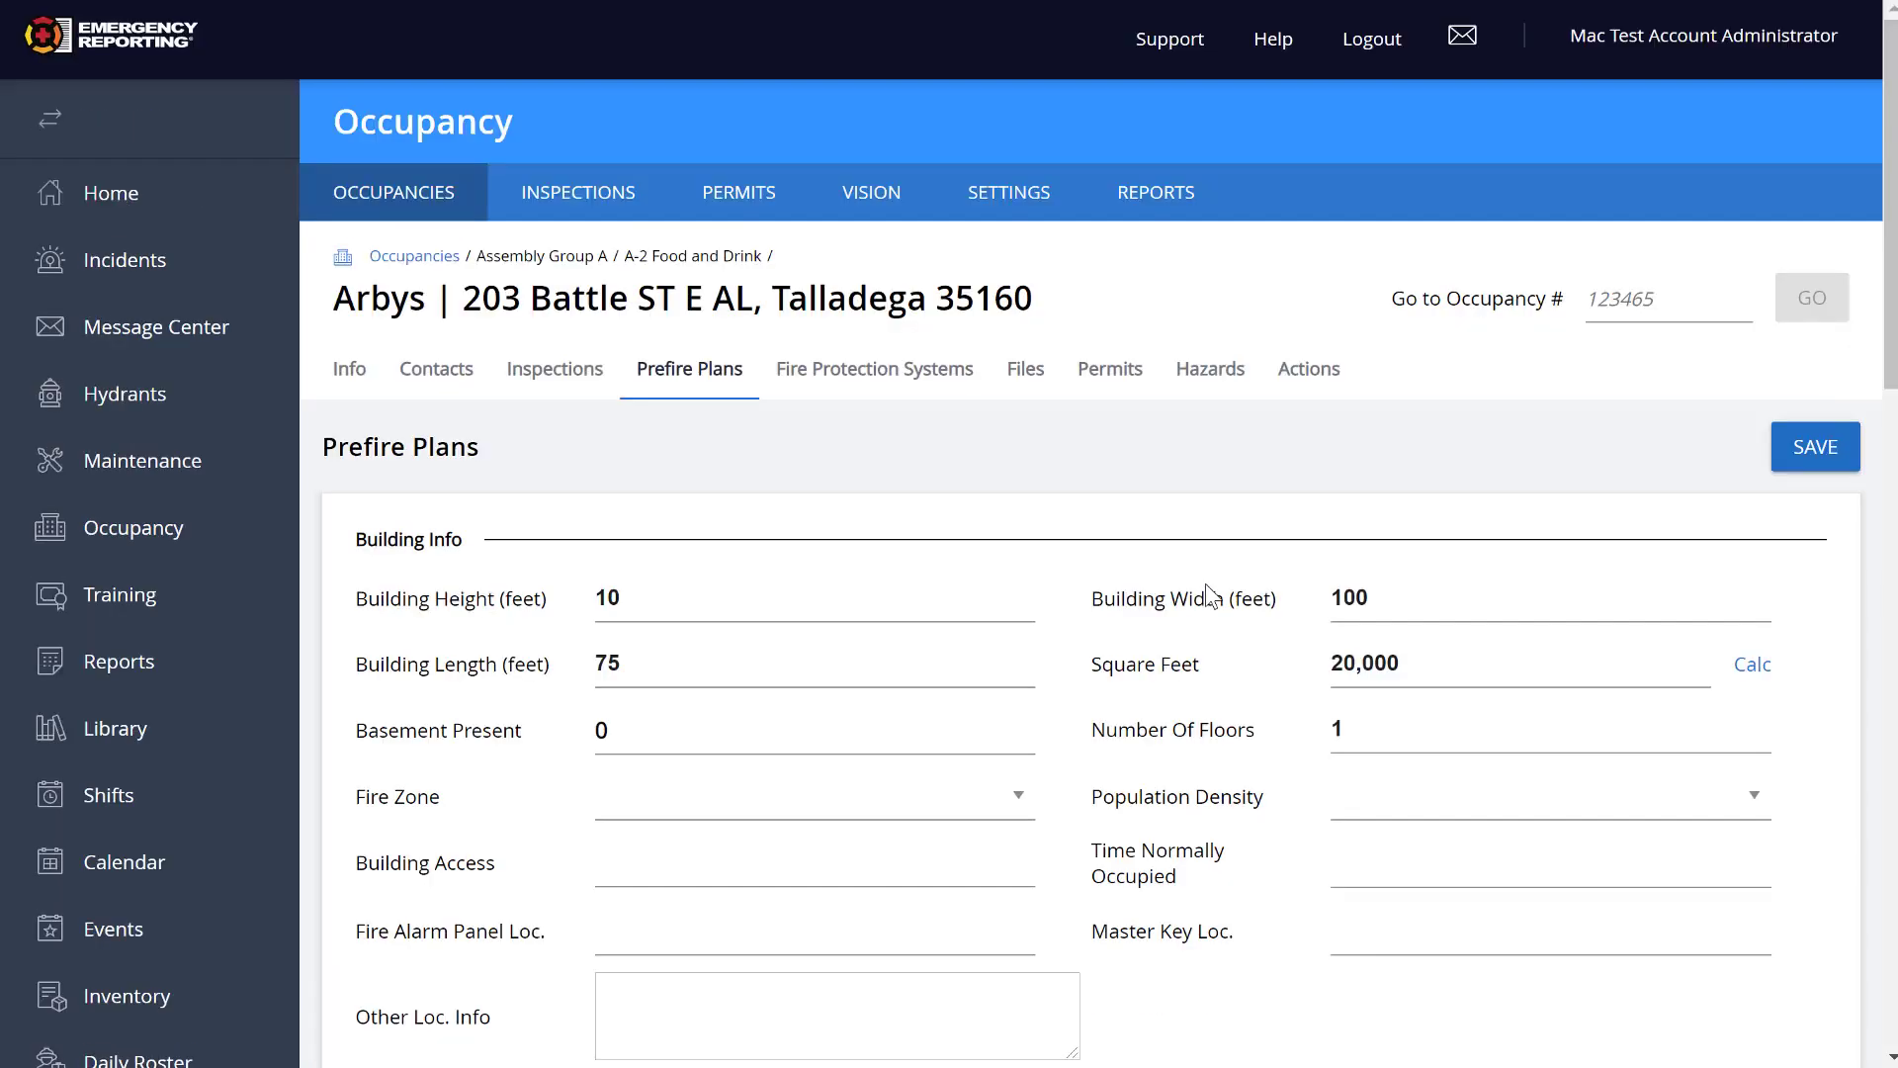
{"action": "left_click", "coordinate": [896, 379]}
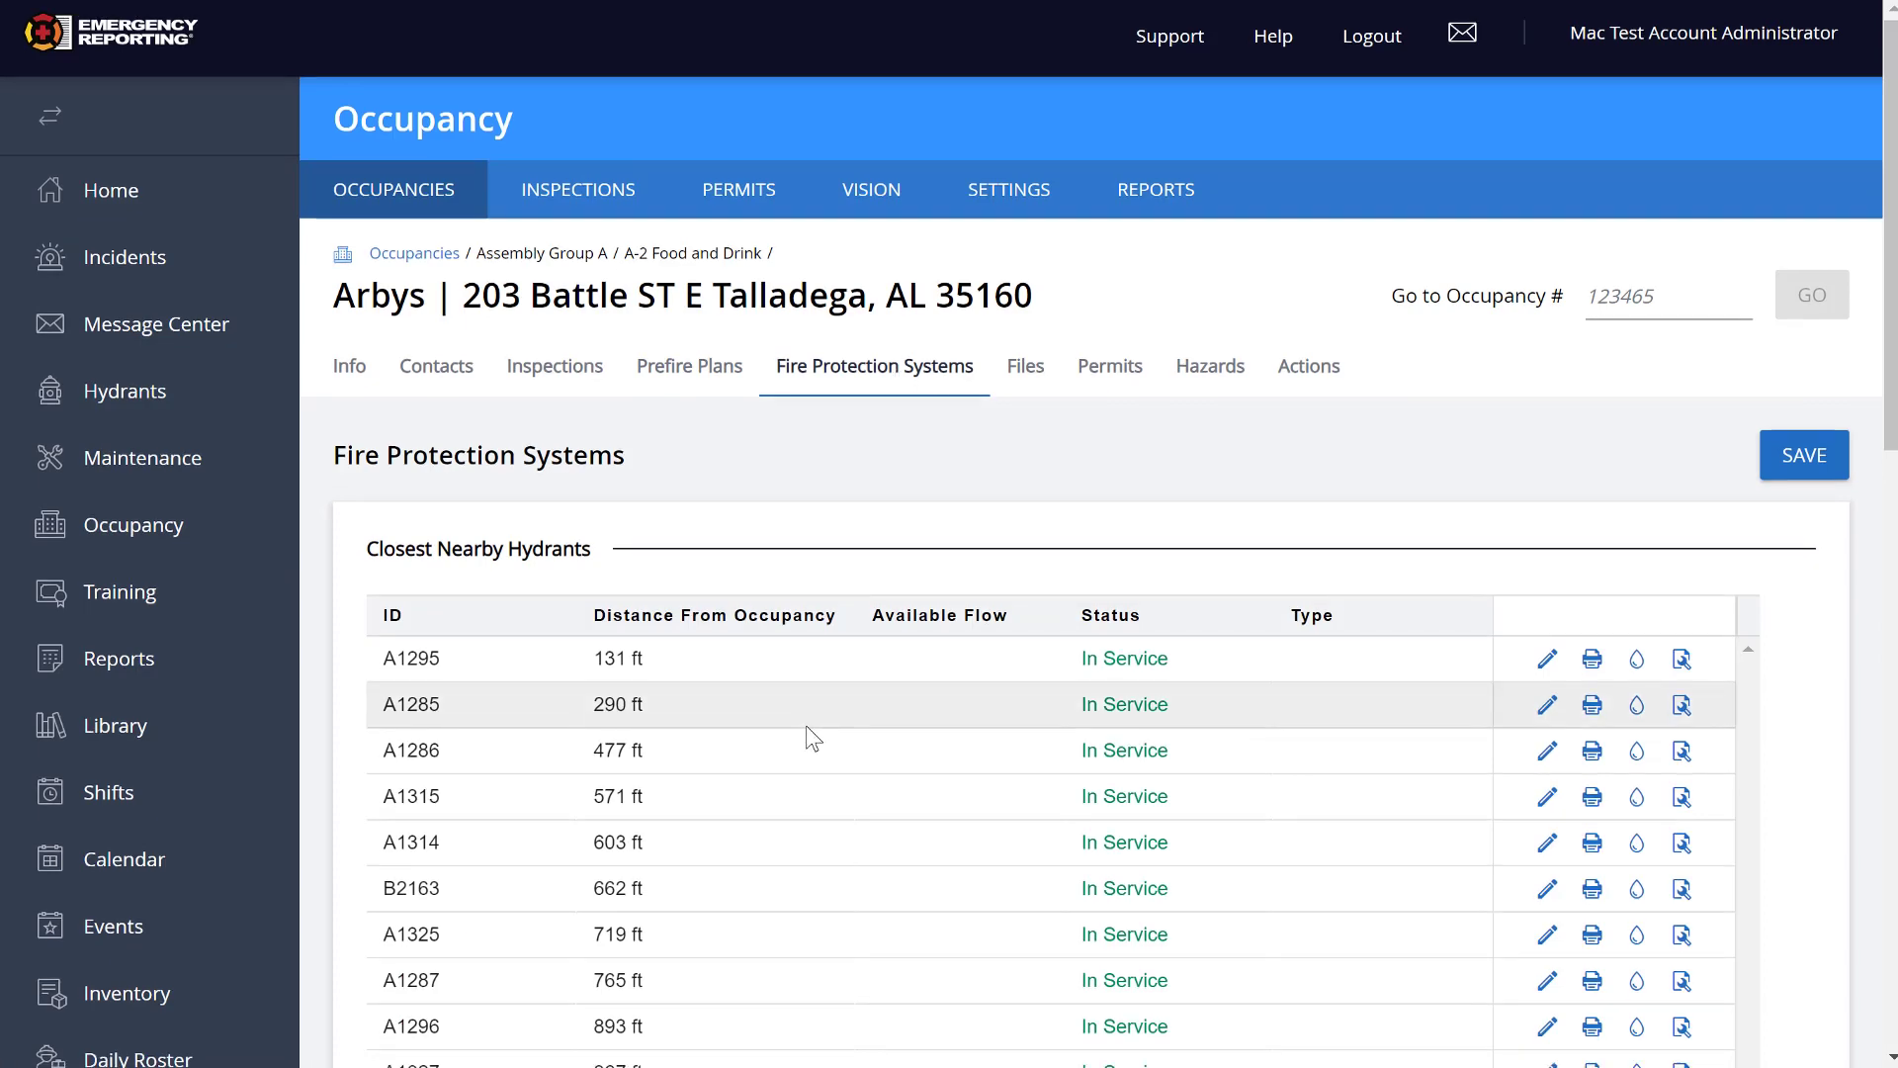
{"action": "scroll", "coordinate": [848, 598], "scroll_direction": "down", "scroll_amount": 5}
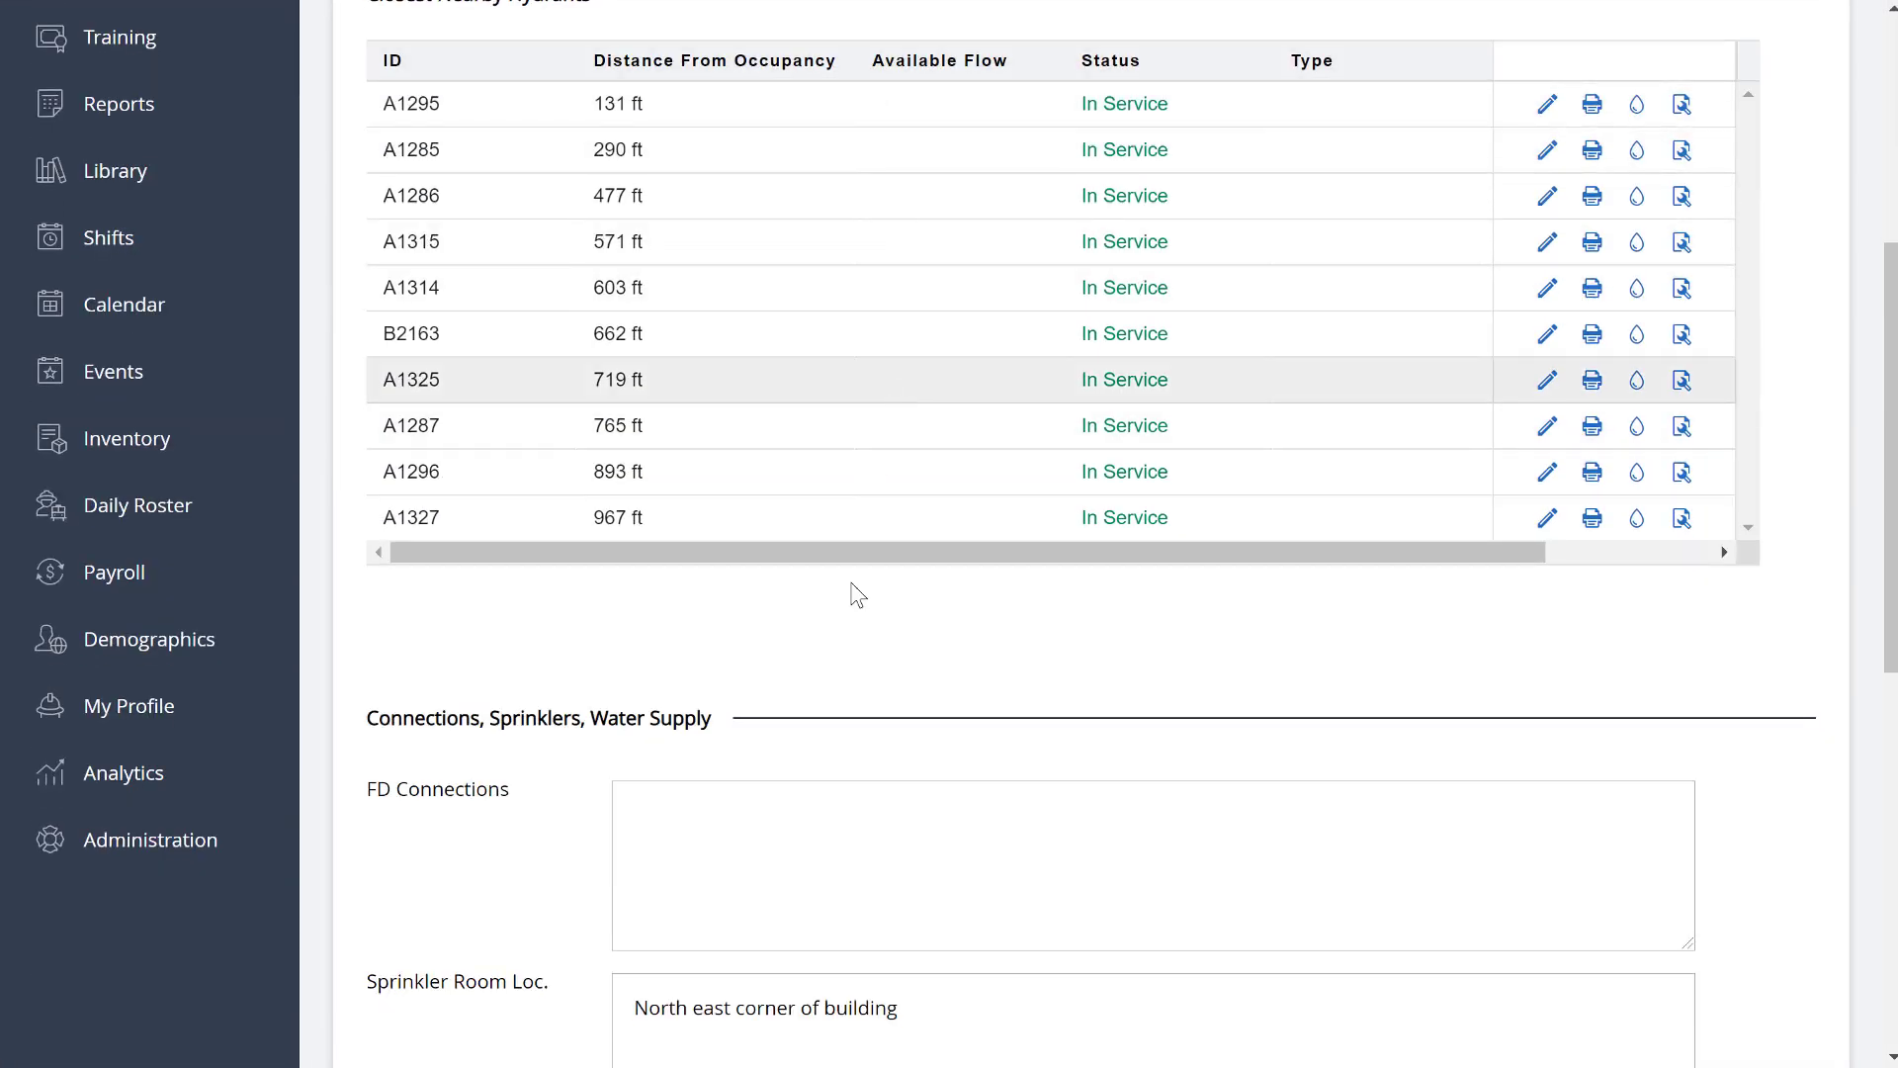
Step: Enter "C/D corner" as the FD Connections location under Connections, Sprinklers, Water Supply
{"action": "scroll", "coordinate": [858, 593], "scroll_direction": "down", "scroll_amount": 3}
{"action": "left_click", "coordinate": [644, 530]}
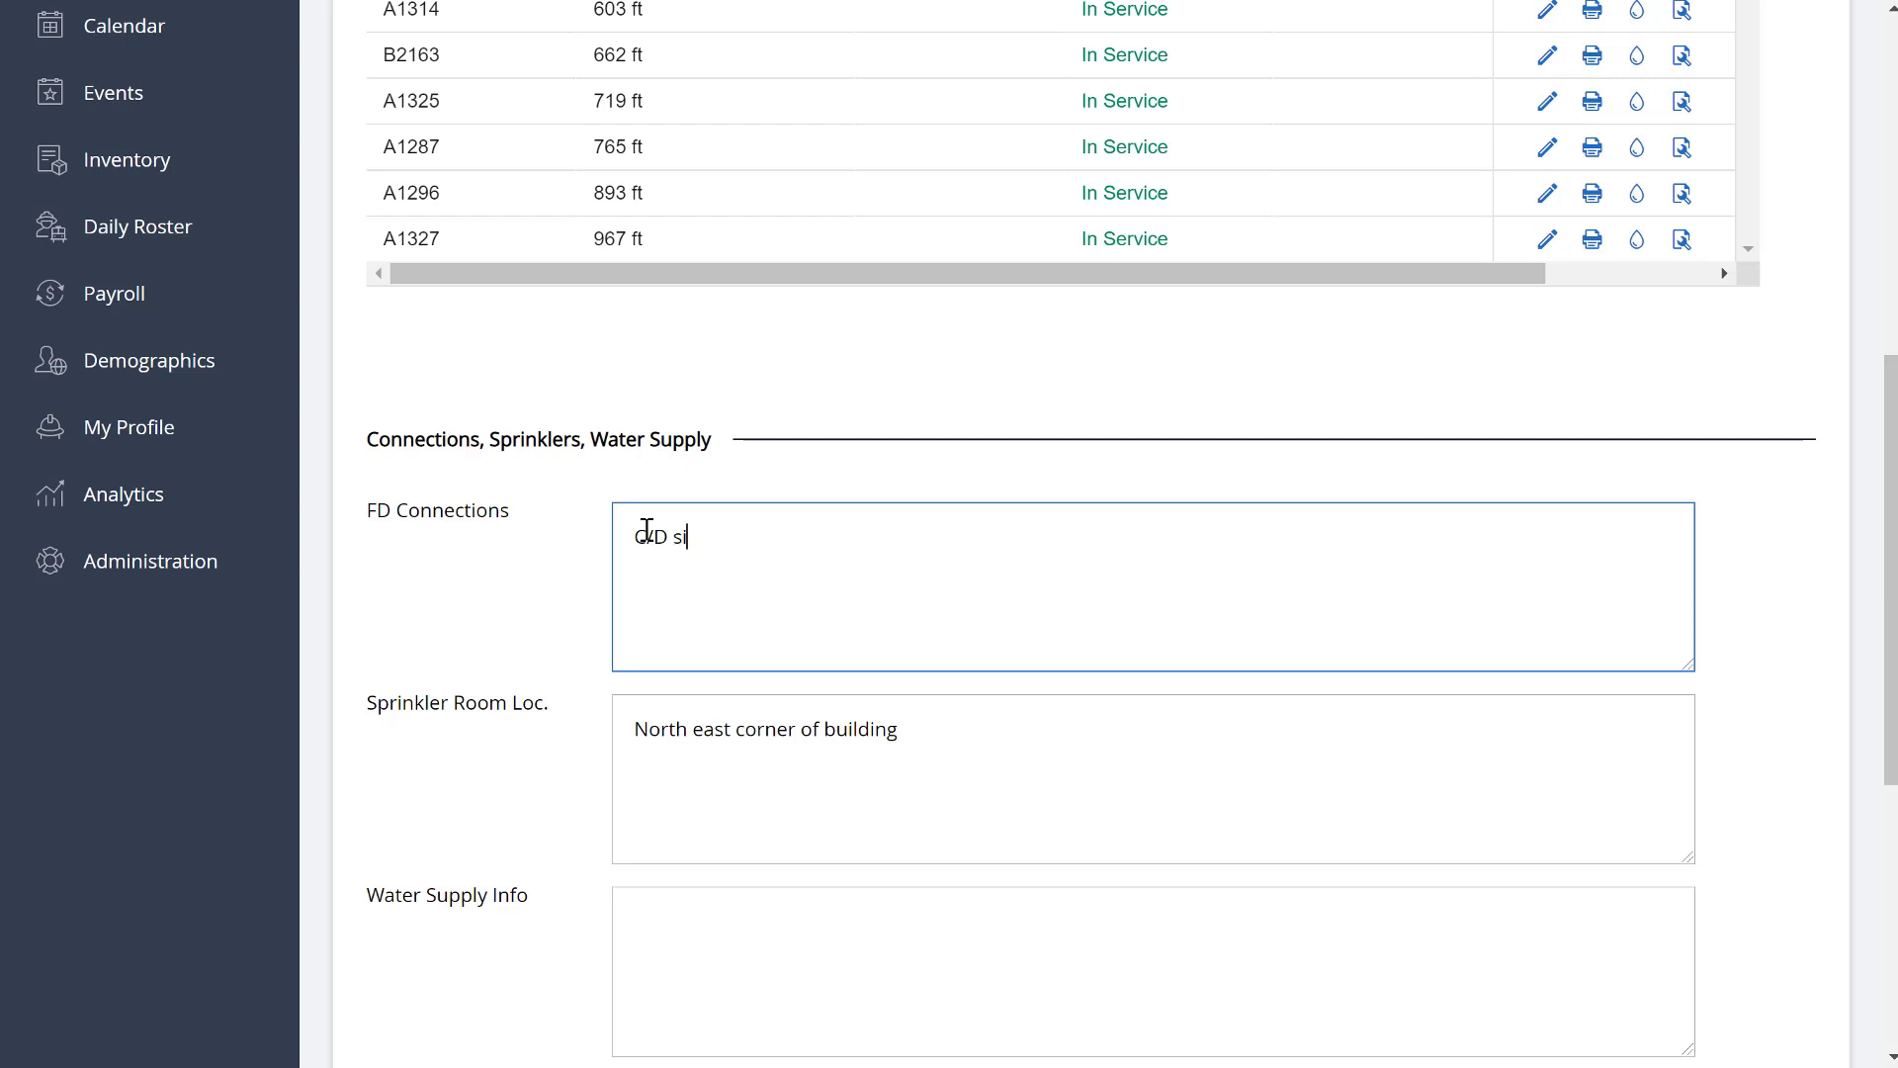
{"action": "key", "text": "BackSpace"}
{"action": "key", "text": "BackSpace"}
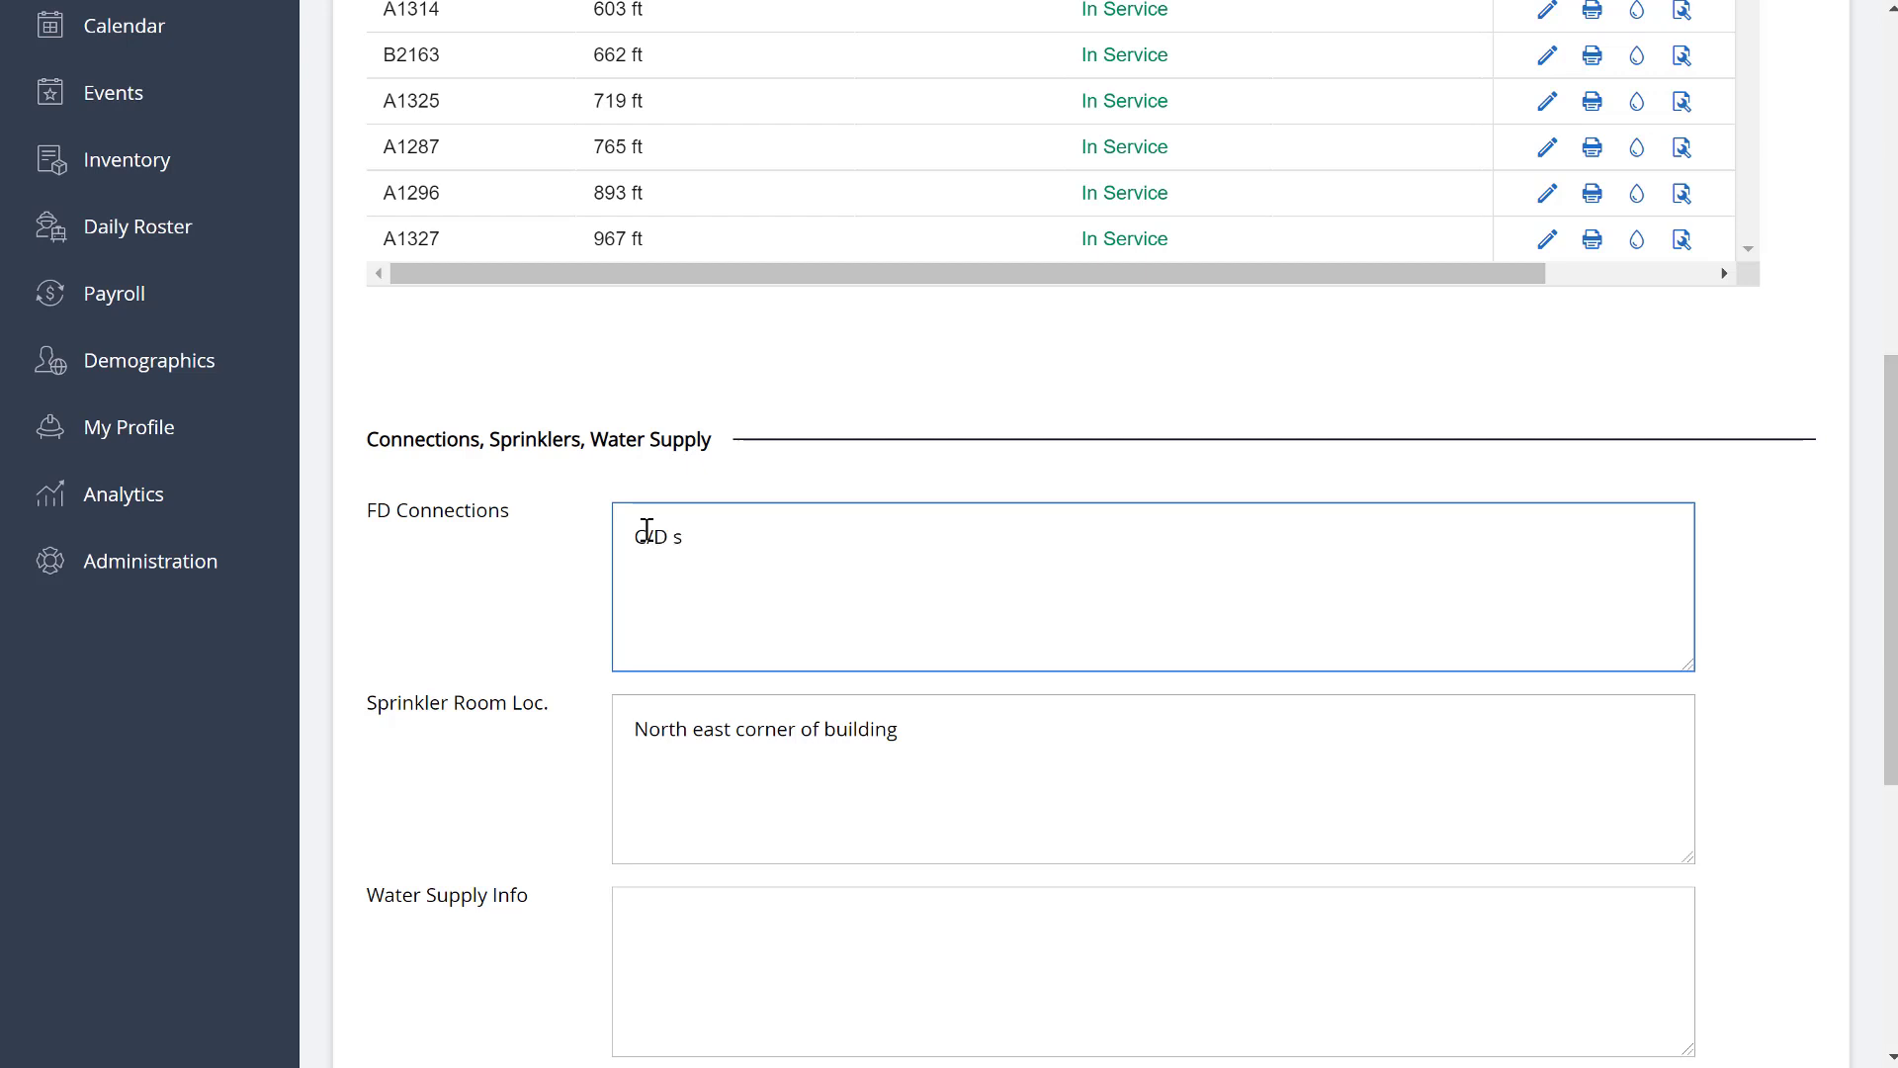
{"action": "key", "text": "BackSpace"}
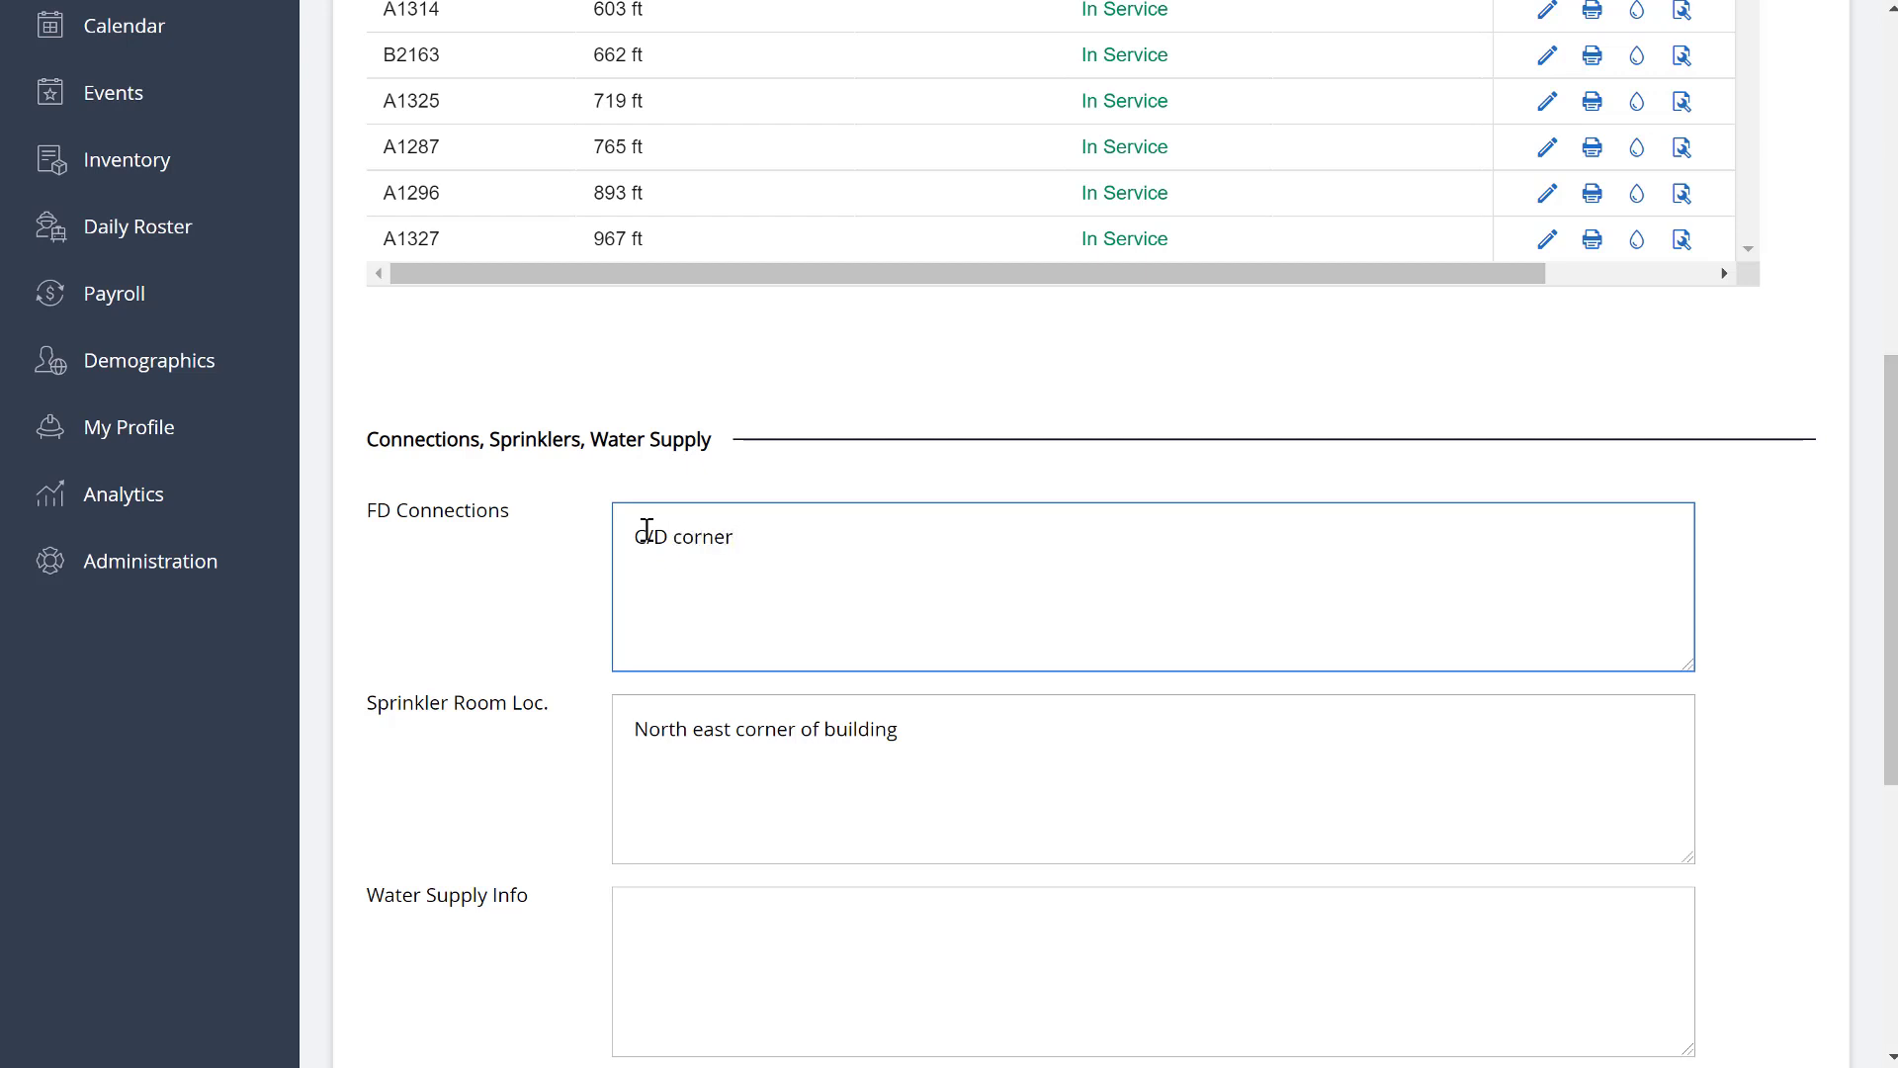
Step: Start a new fire protection system of type Deluge from Automatic Sprinkler Systems - IFC 903, with status In Service
{"action": "scroll", "coordinate": [653, 539], "scroll_direction": "down", "scroll_amount": 7}
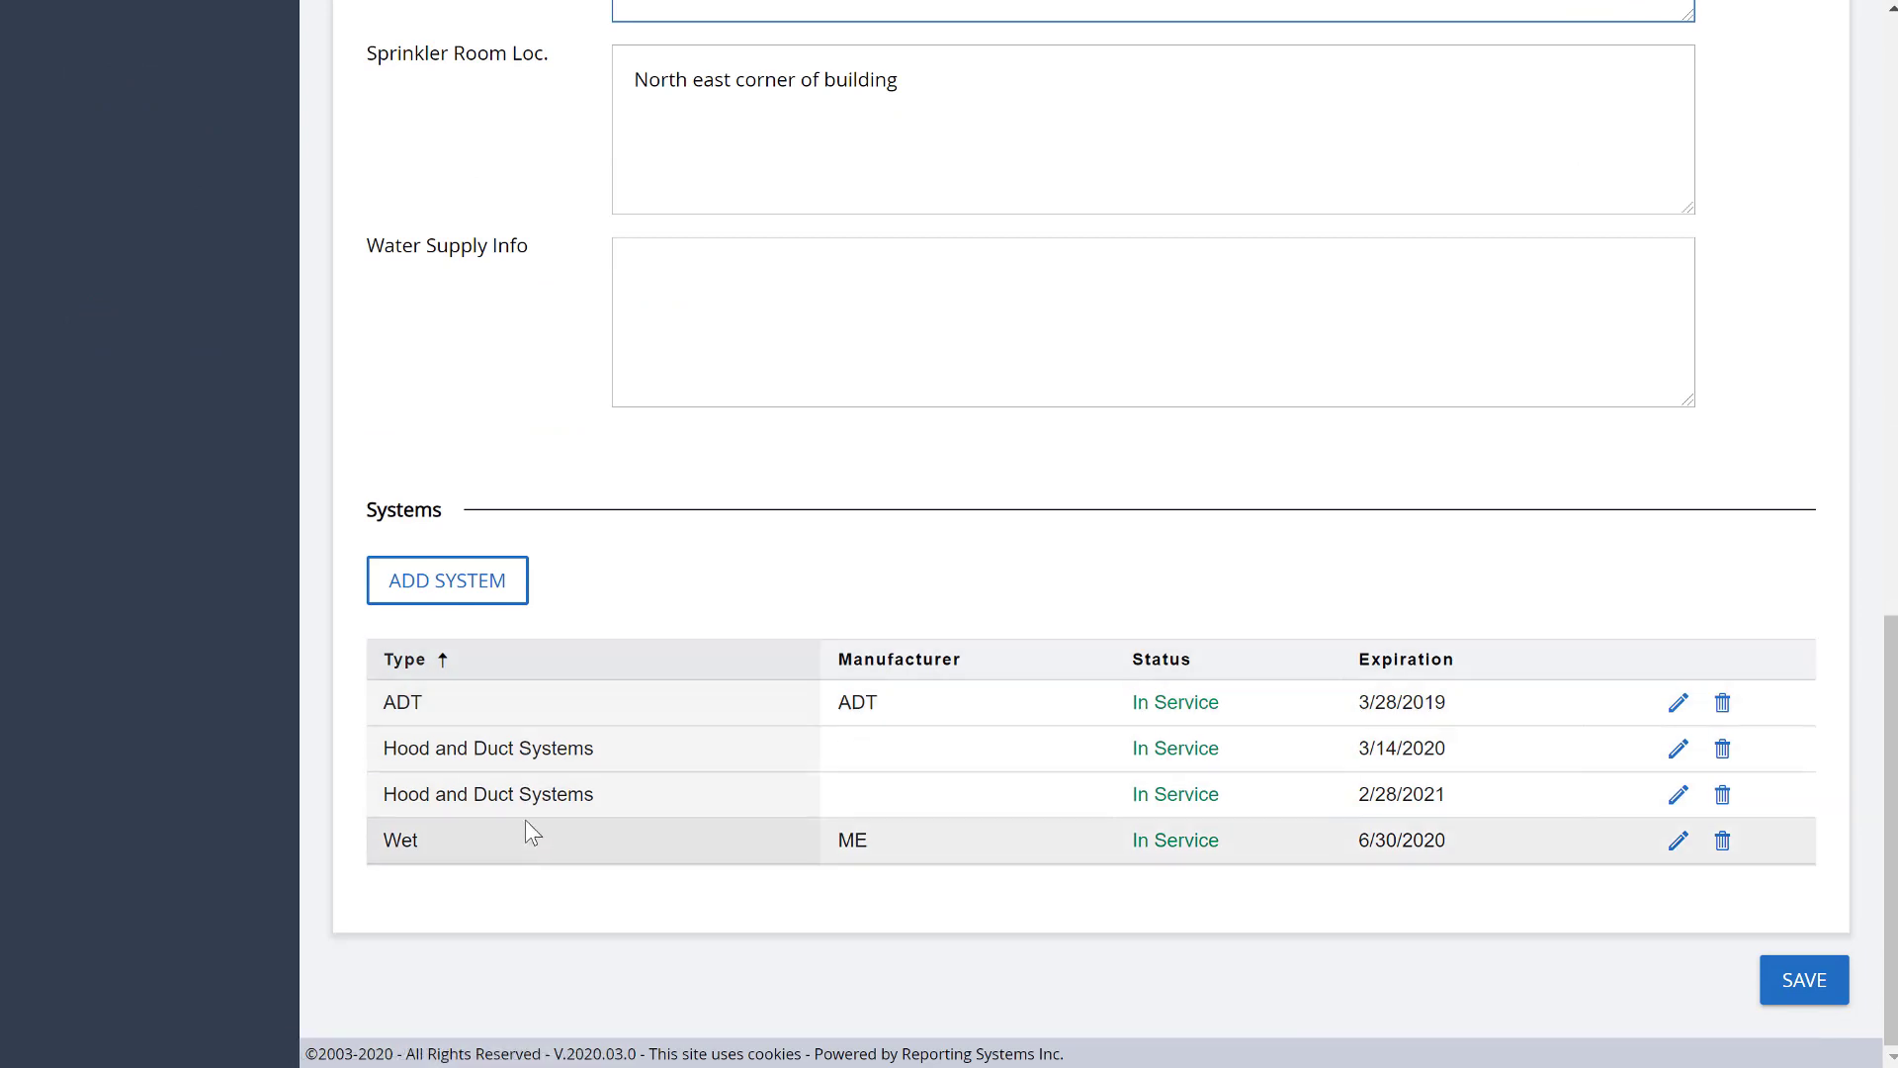
{"action": "left_click", "coordinate": [486, 585]}
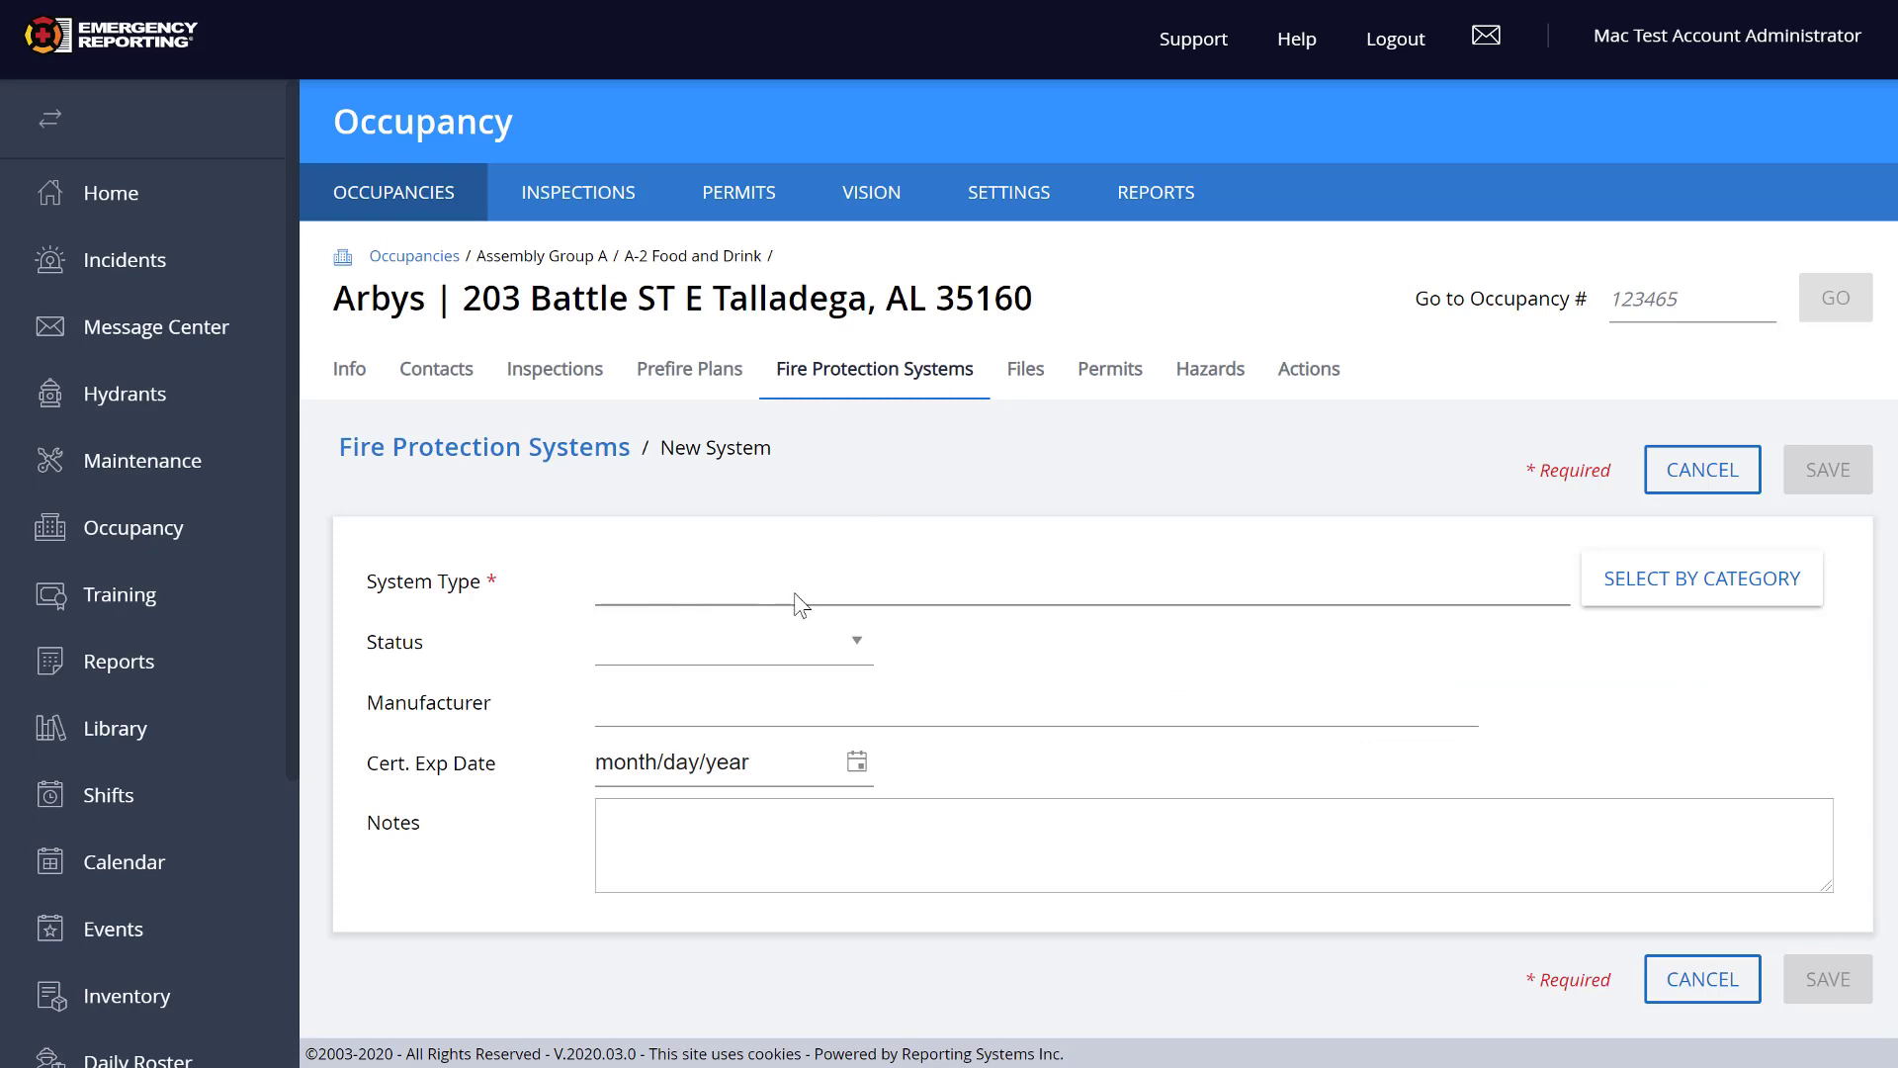
{"action": "left_click", "coordinate": [1623, 592]}
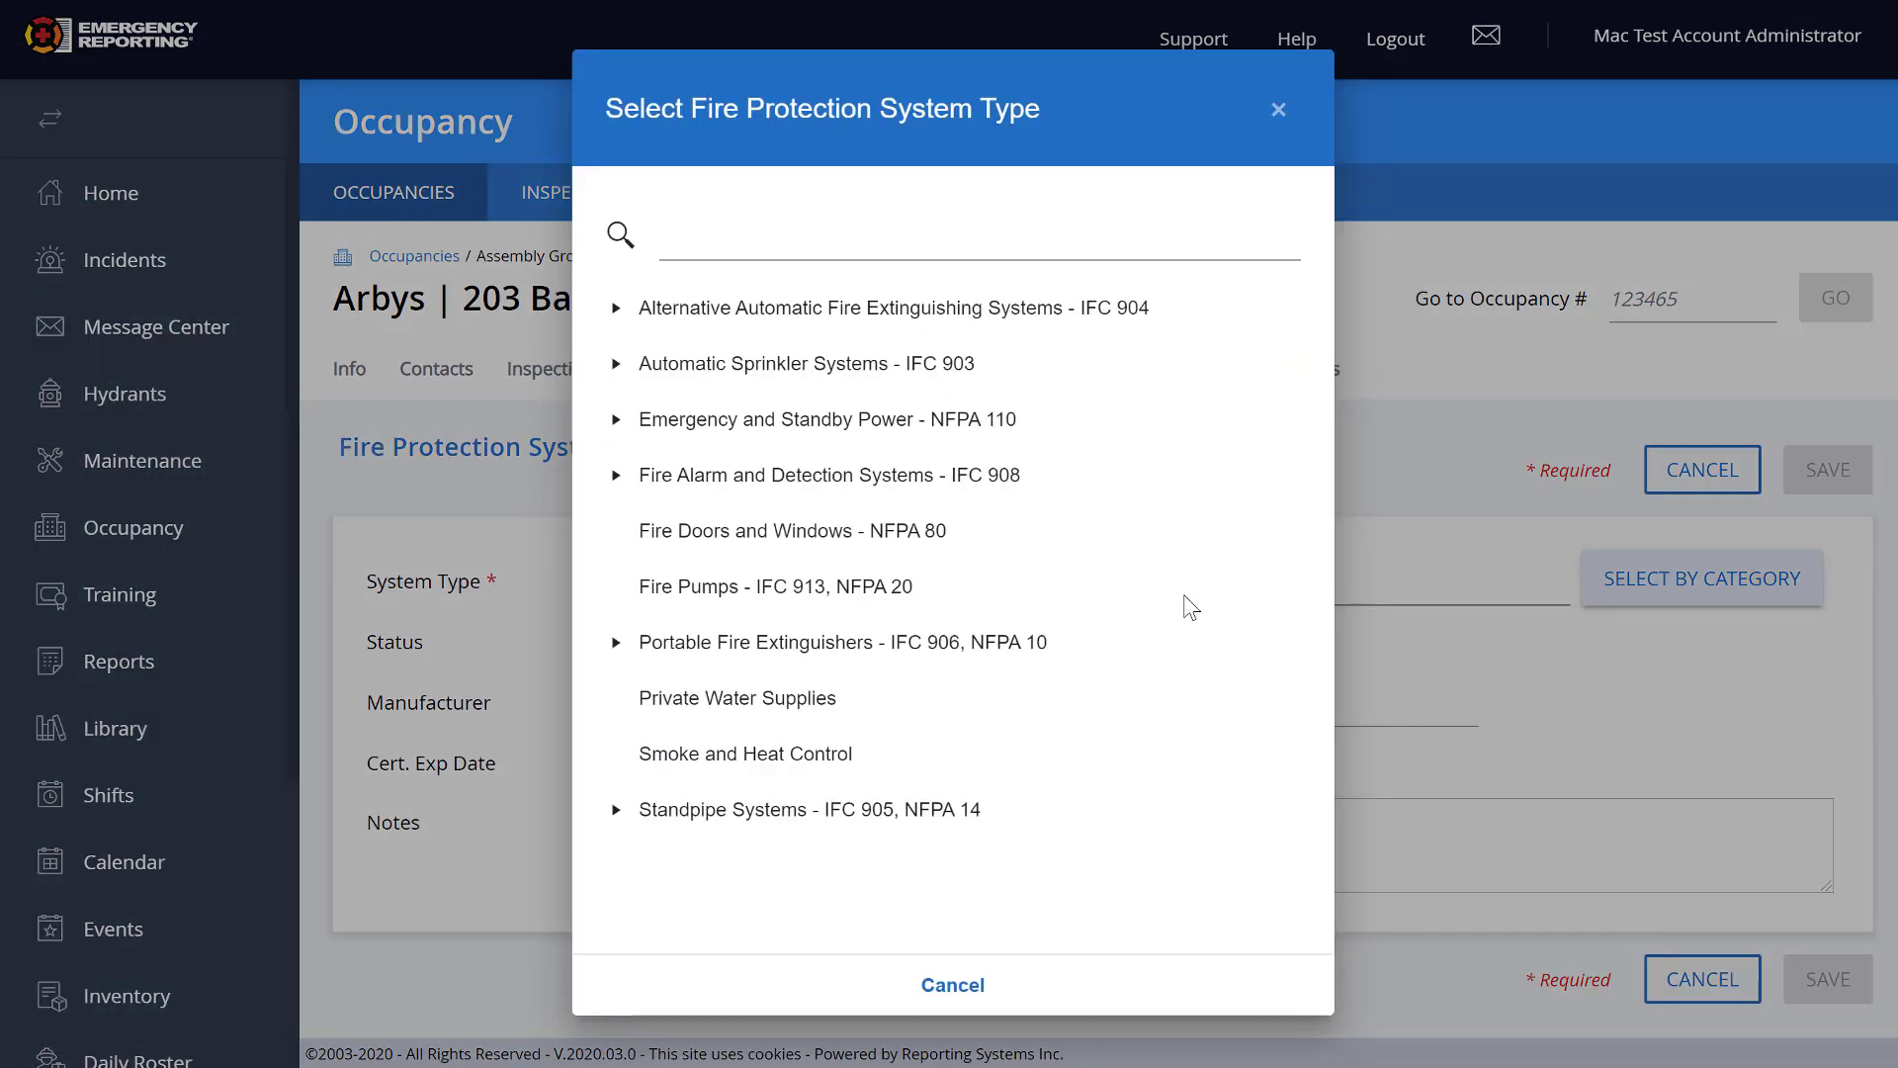
{"action": "left_click", "coordinate": [617, 368]}
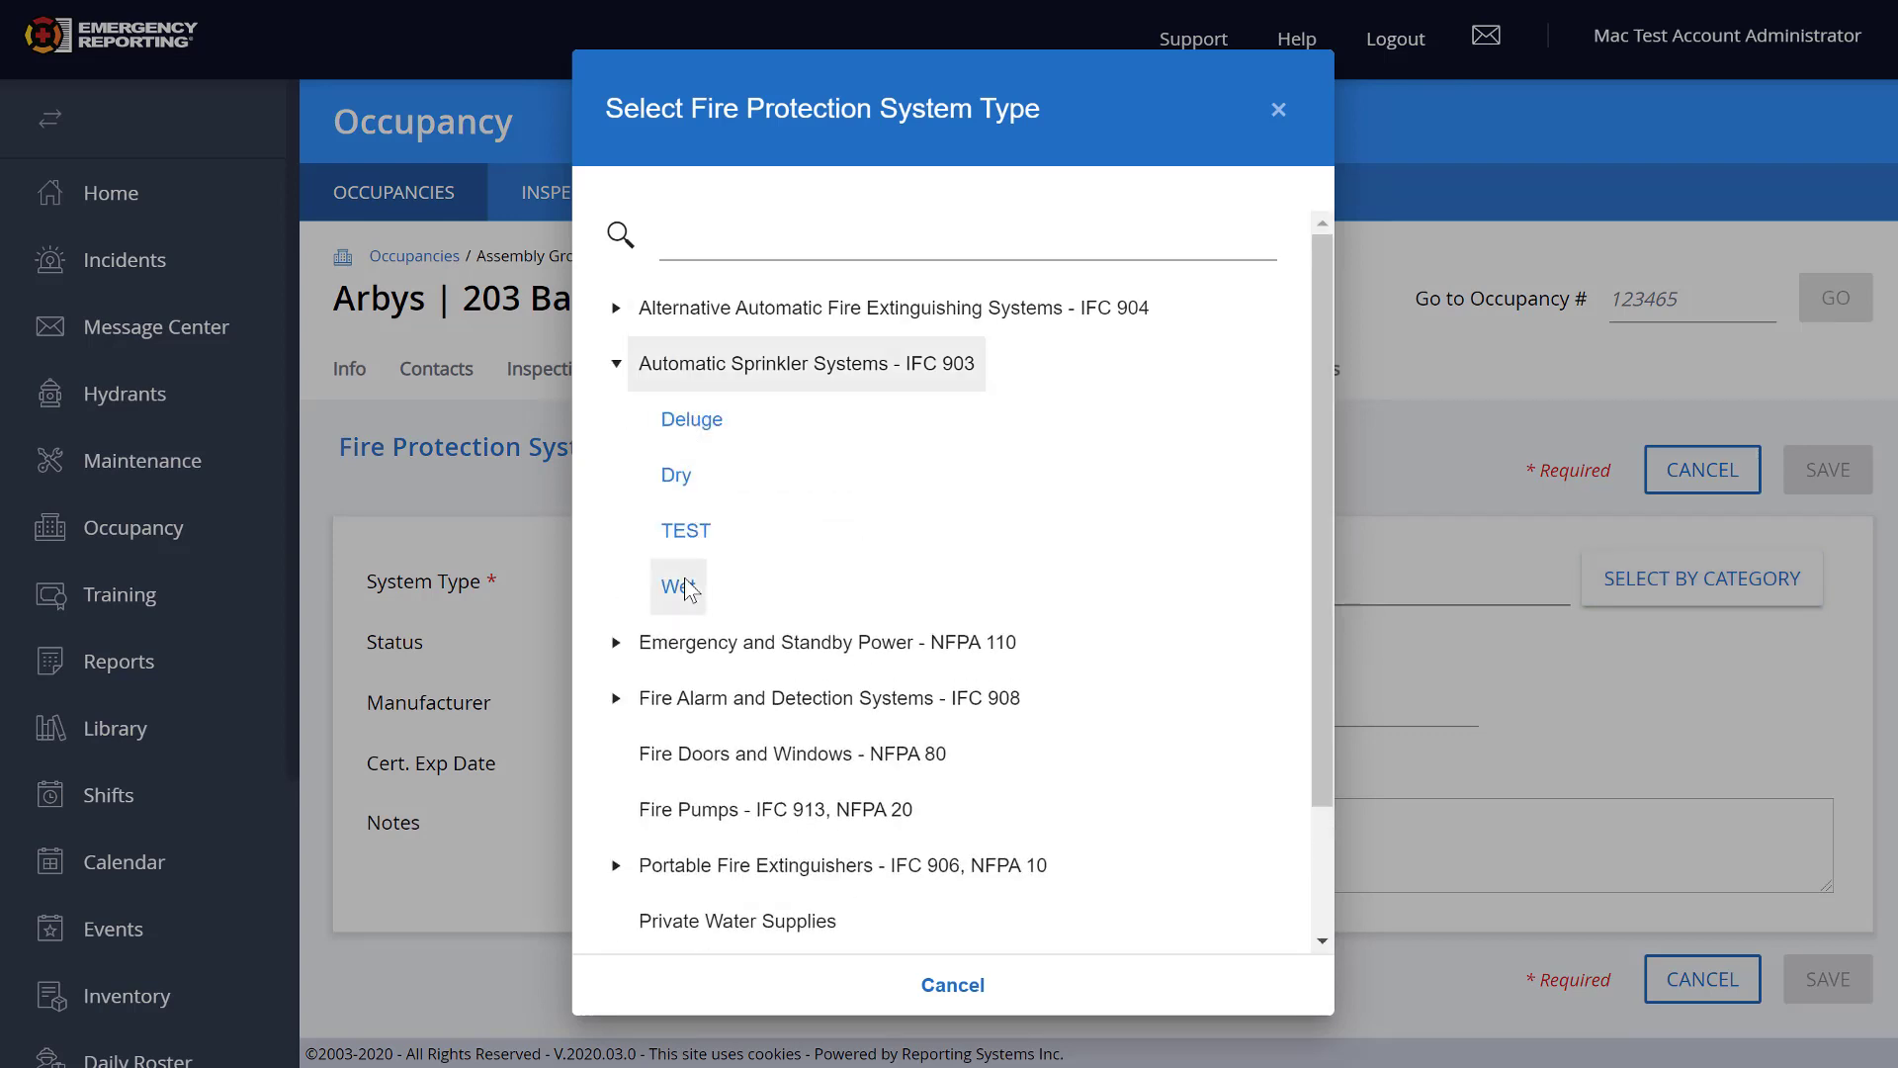
{"action": "left_click", "coordinate": [696, 430]}
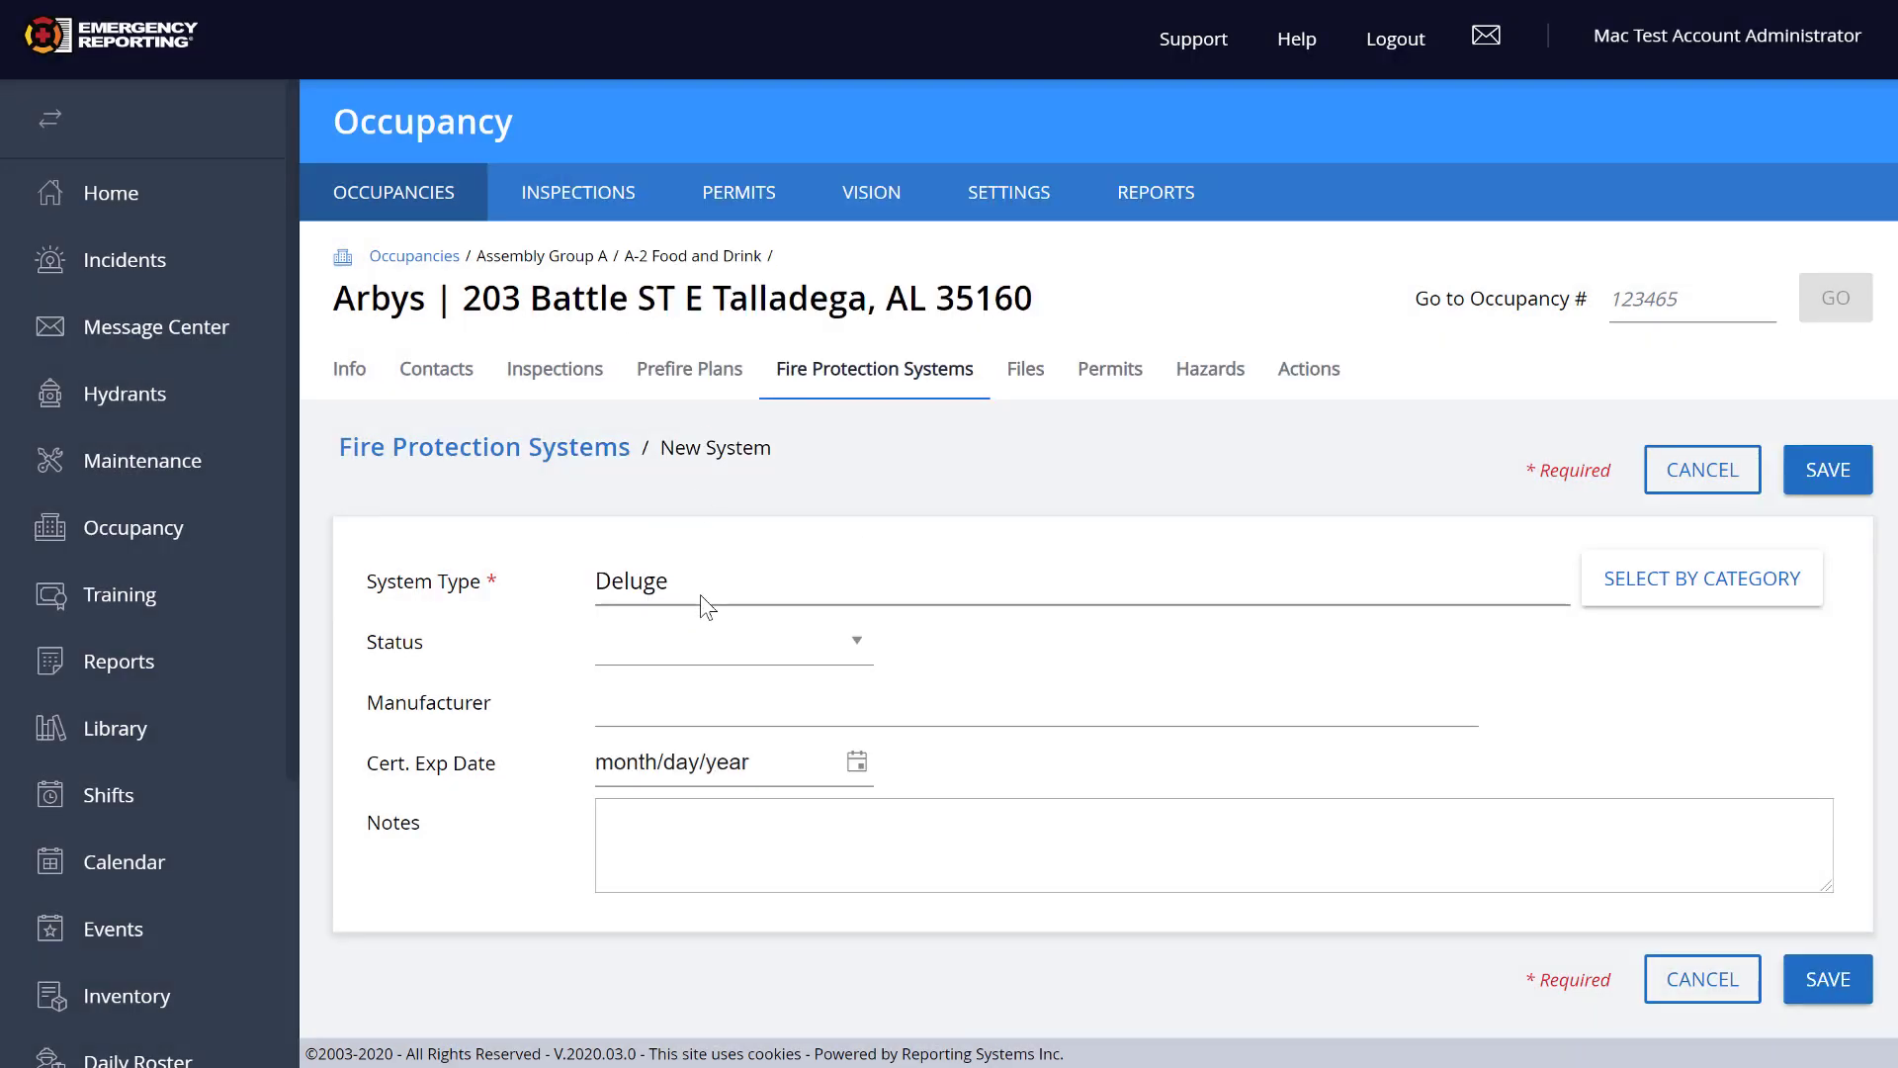
{"action": "left_click", "coordinate": [849, 645]}
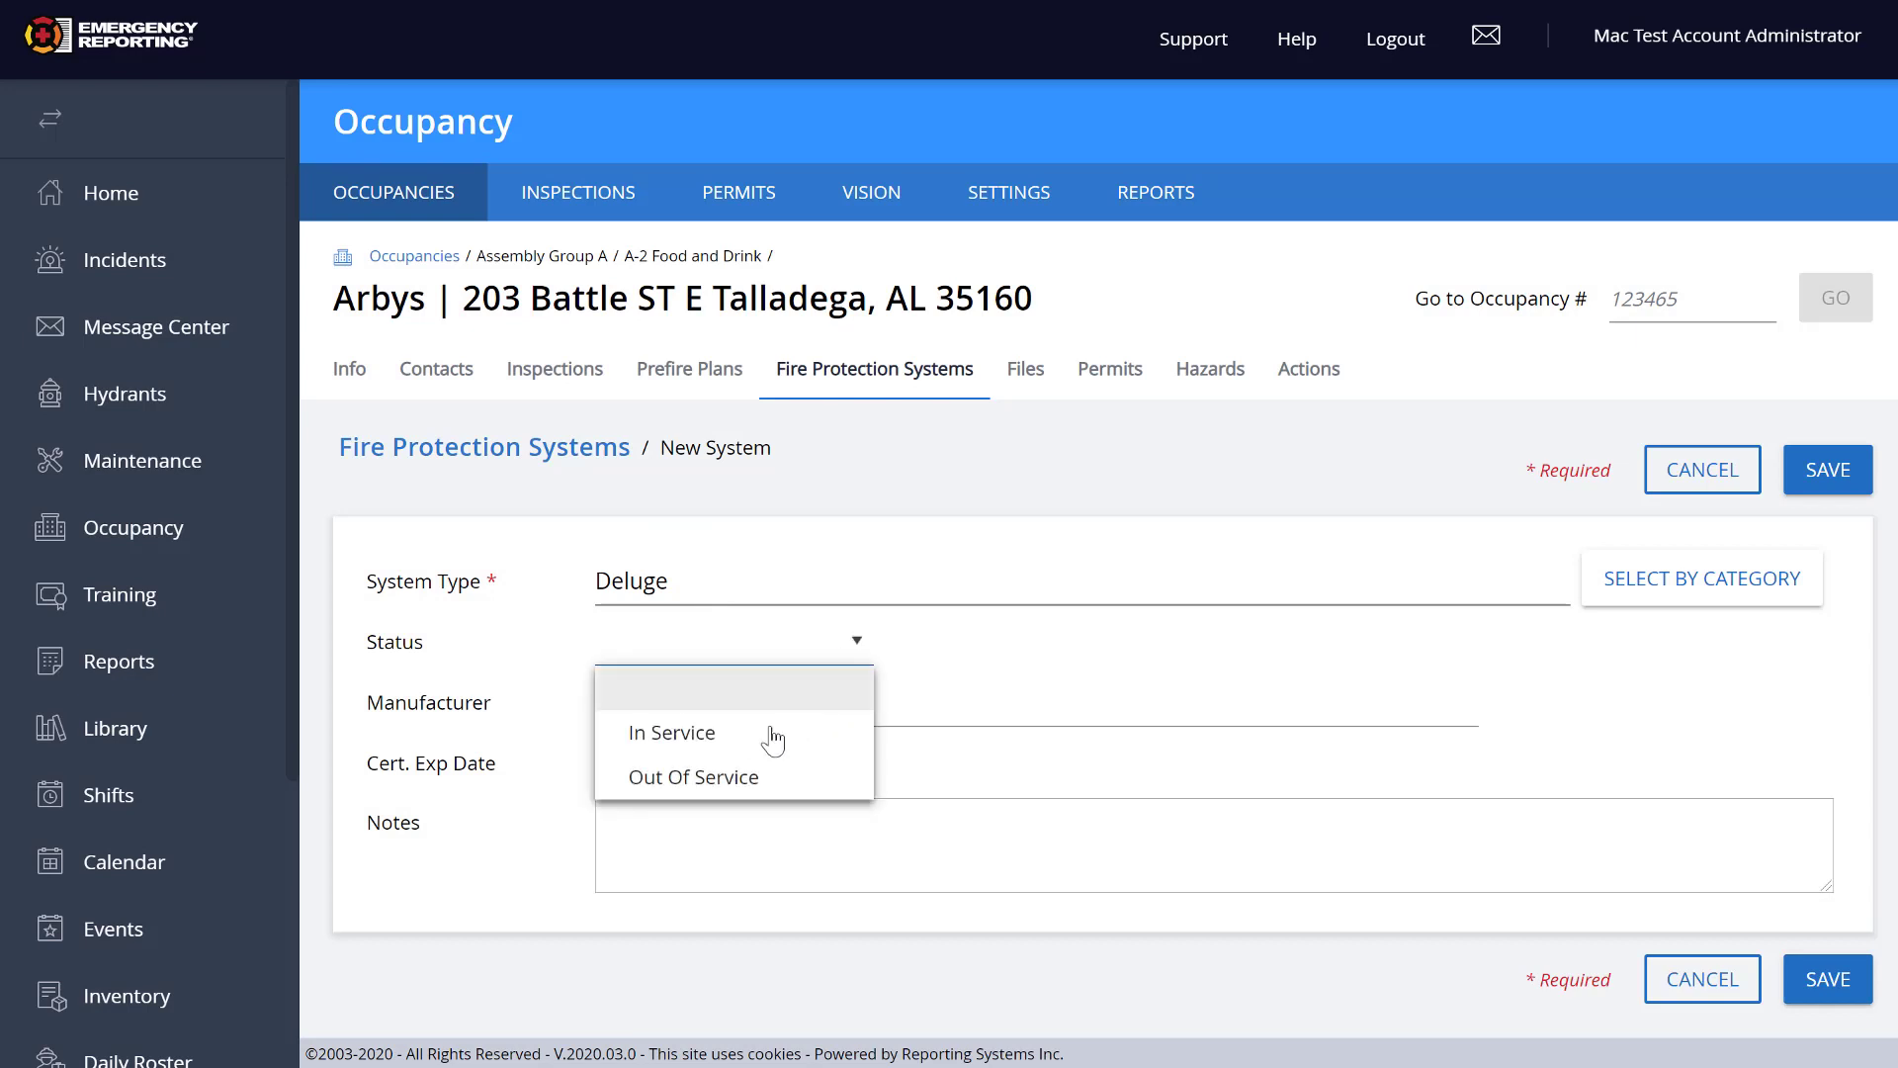
{"action": "left_click", "coordinate": [770, 741]}
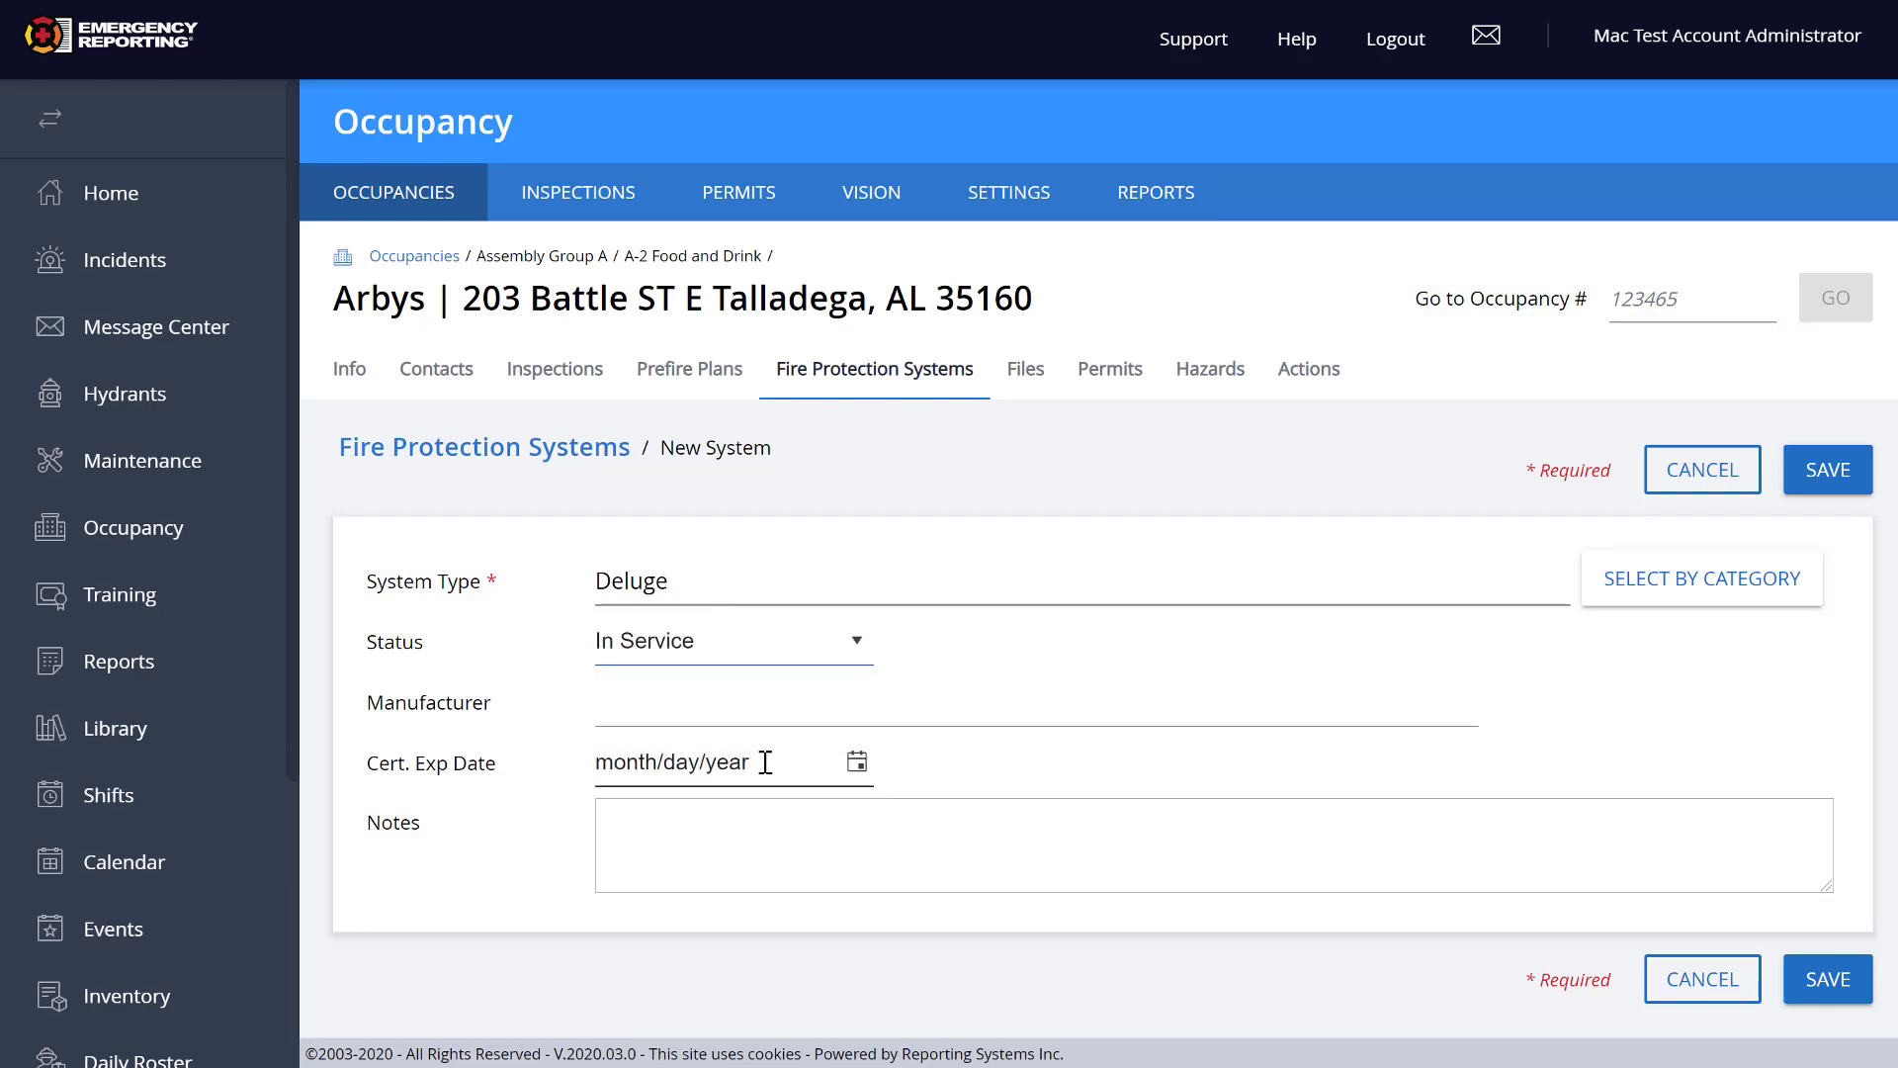
Step: Set the new Deluge system's certification expiration date to 2/28/2021 and save the system
{"action": "left_click", "coordinate": [856, 762]}
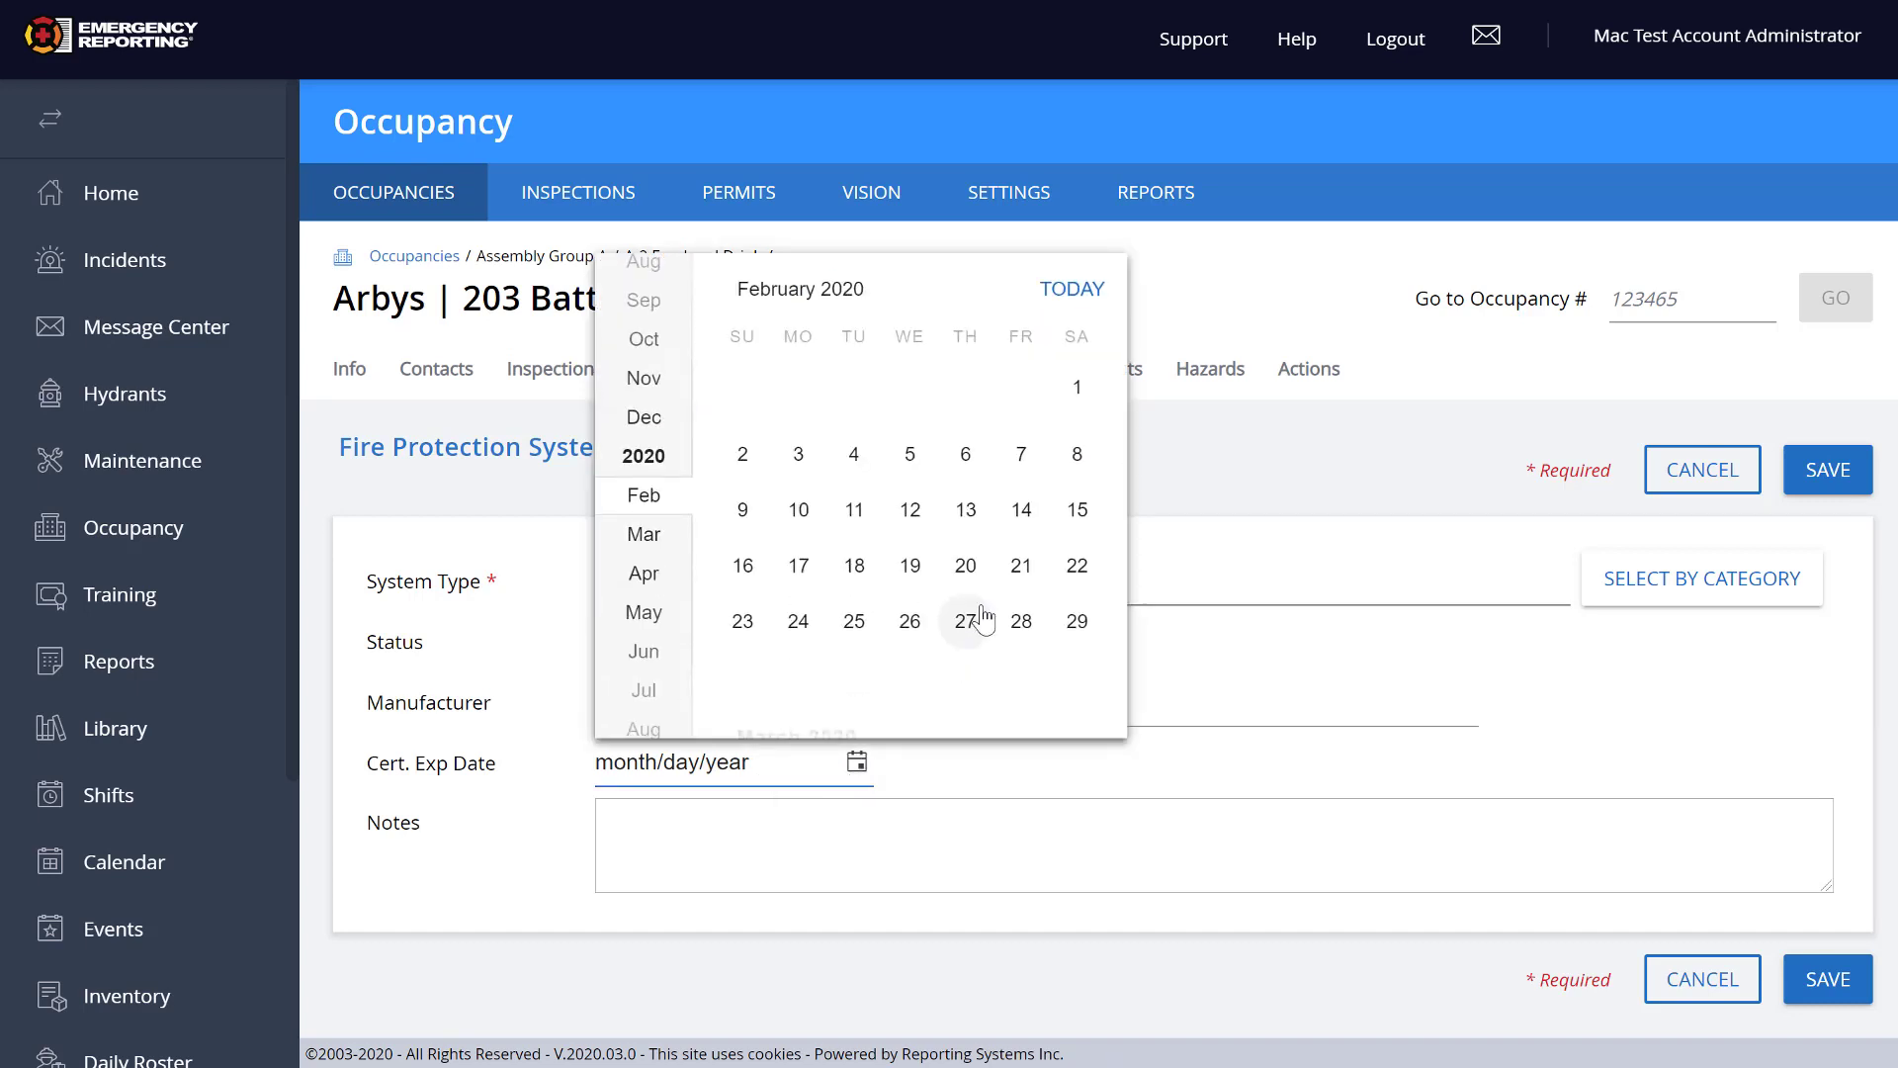
{"action": "left_click", "coordinate": [1021, 621]}
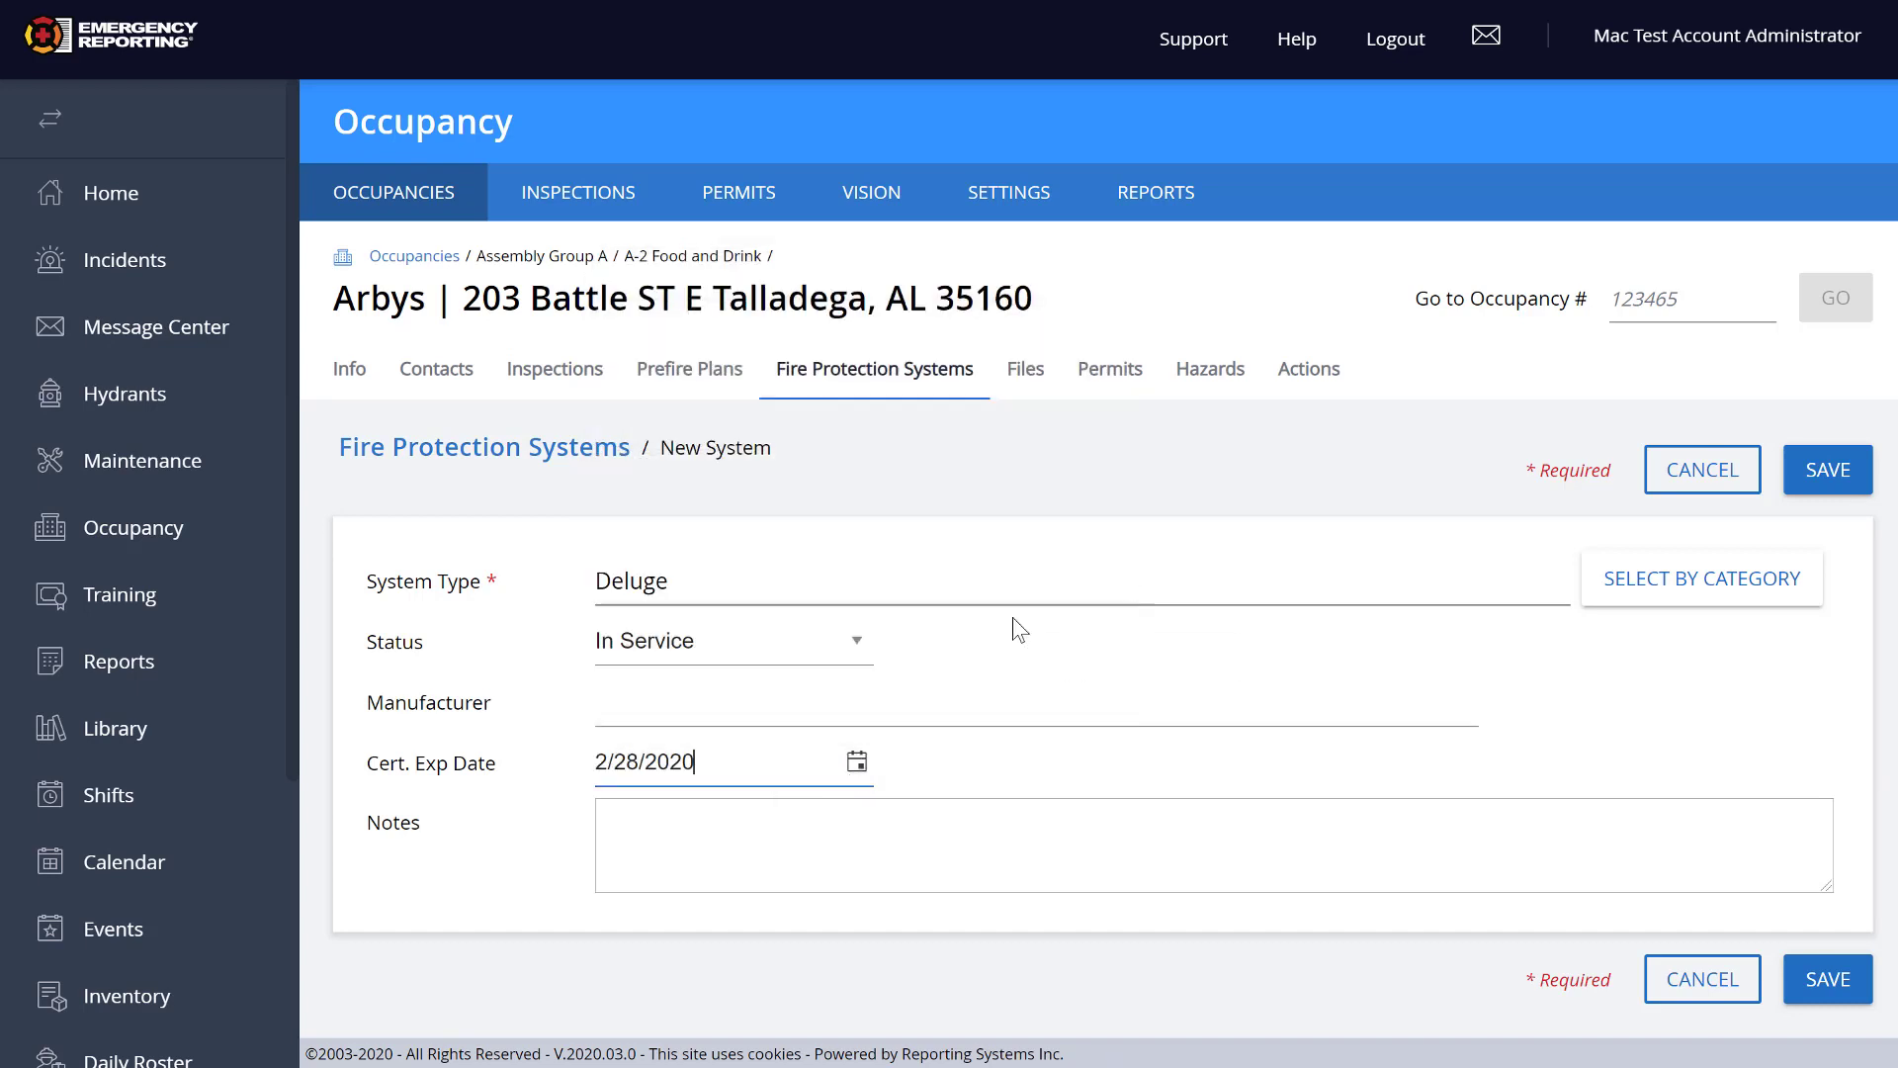
{"action": "left_click", "coordinate": [857, 767]}
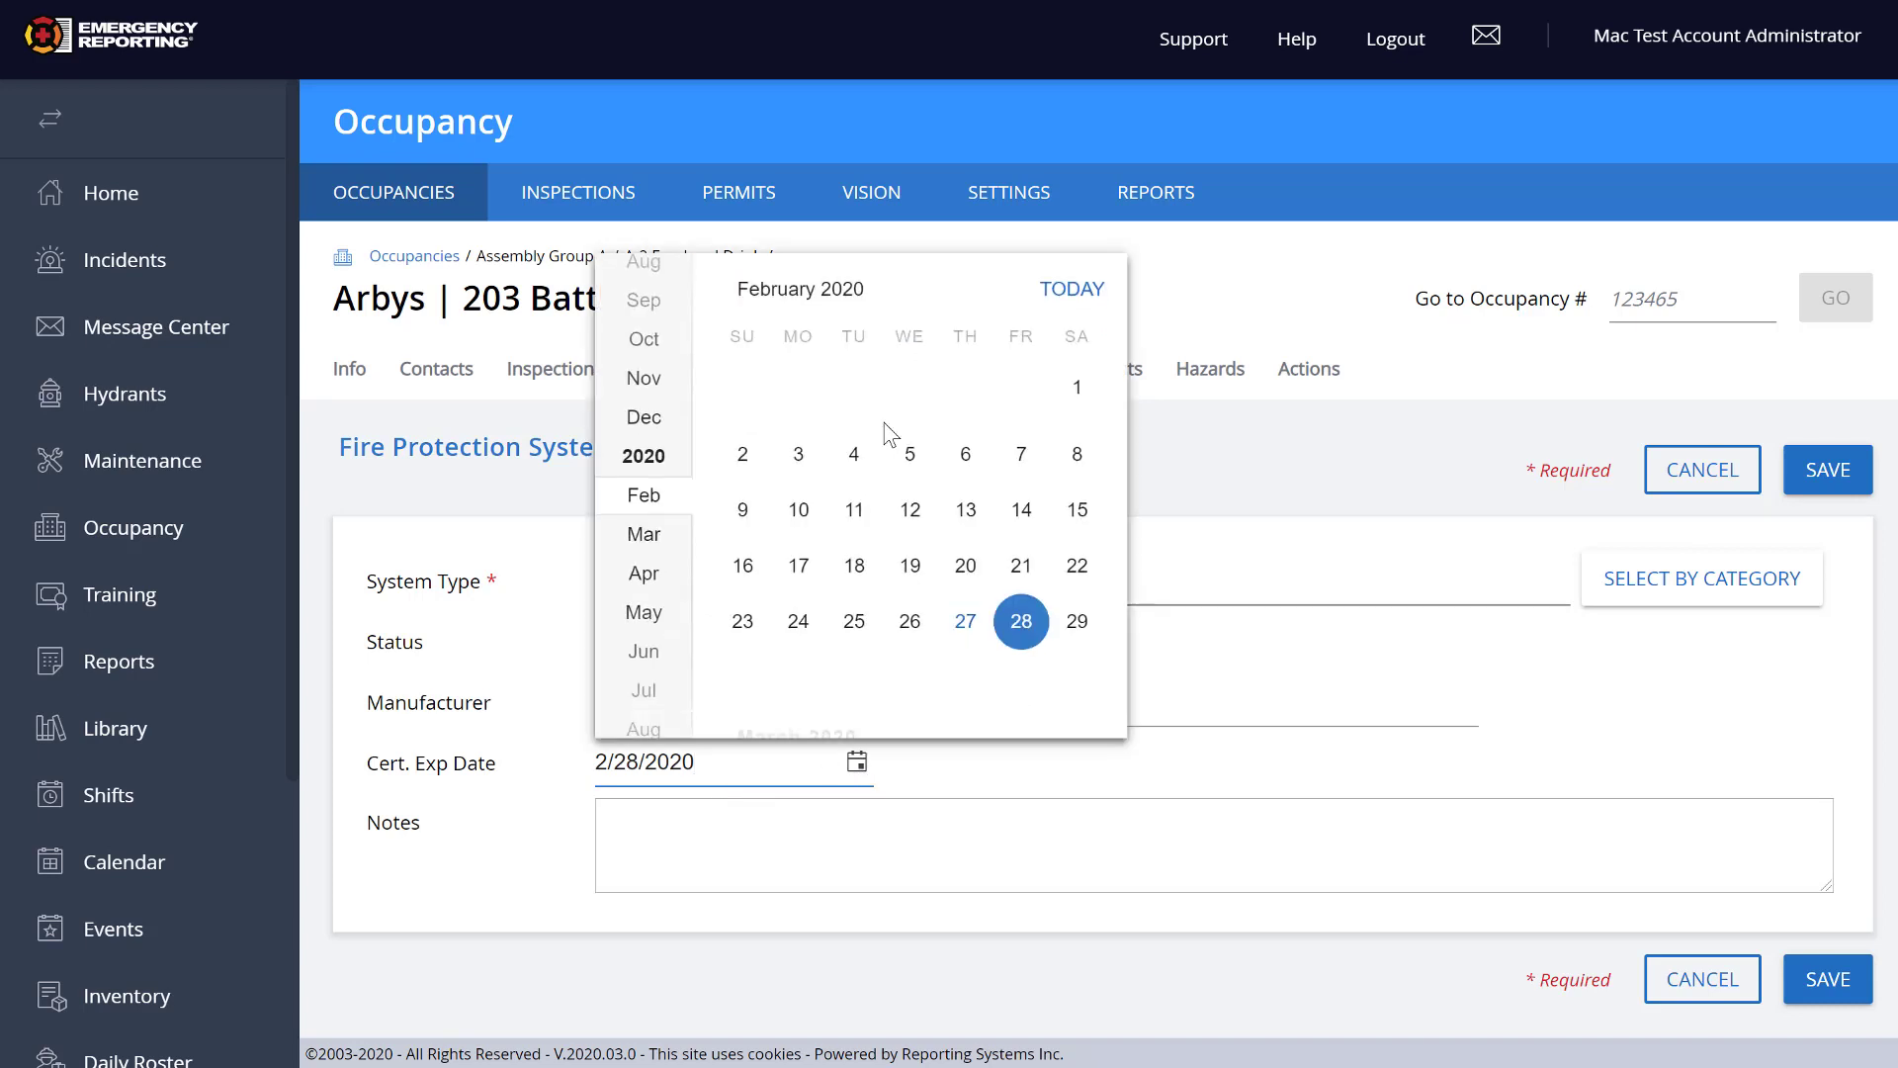
{"action": "left_click", "coordinate": [827, 297]}
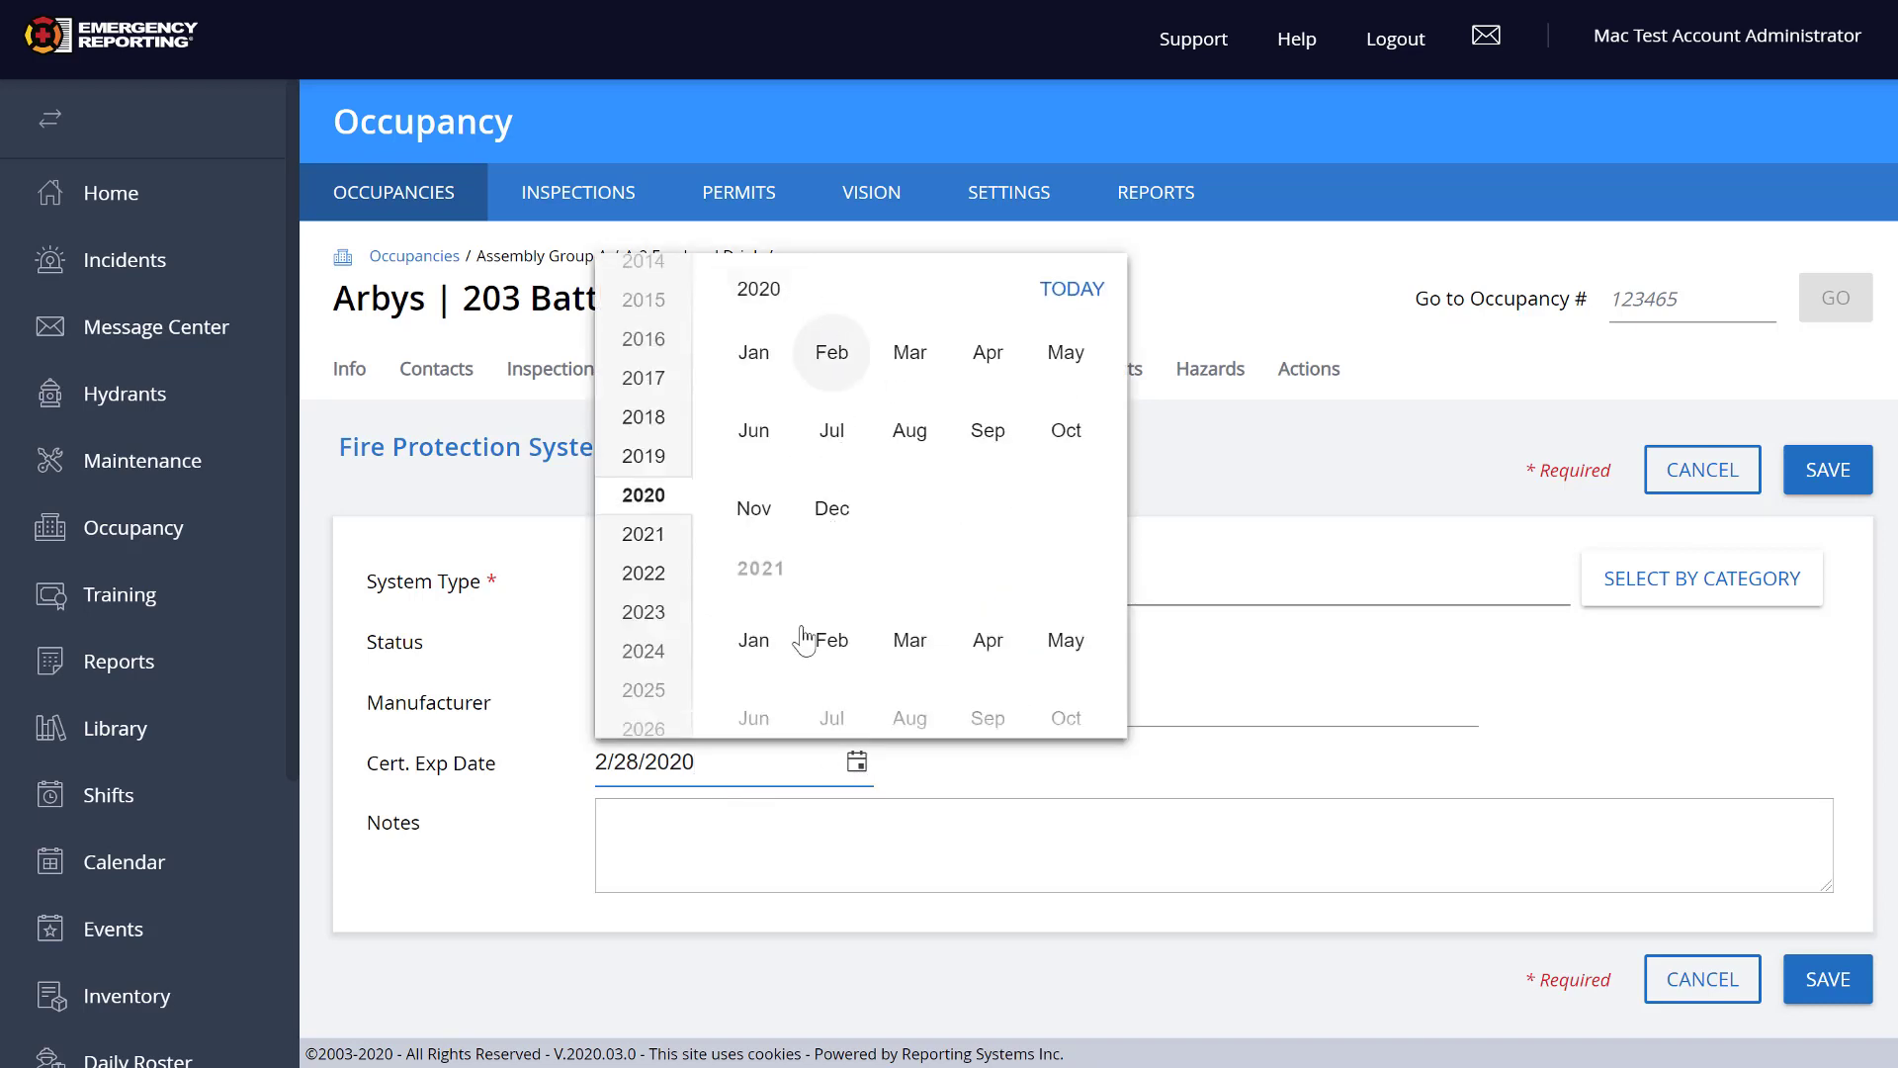
{"action": "left_click", "coordinate": [832, 642]}
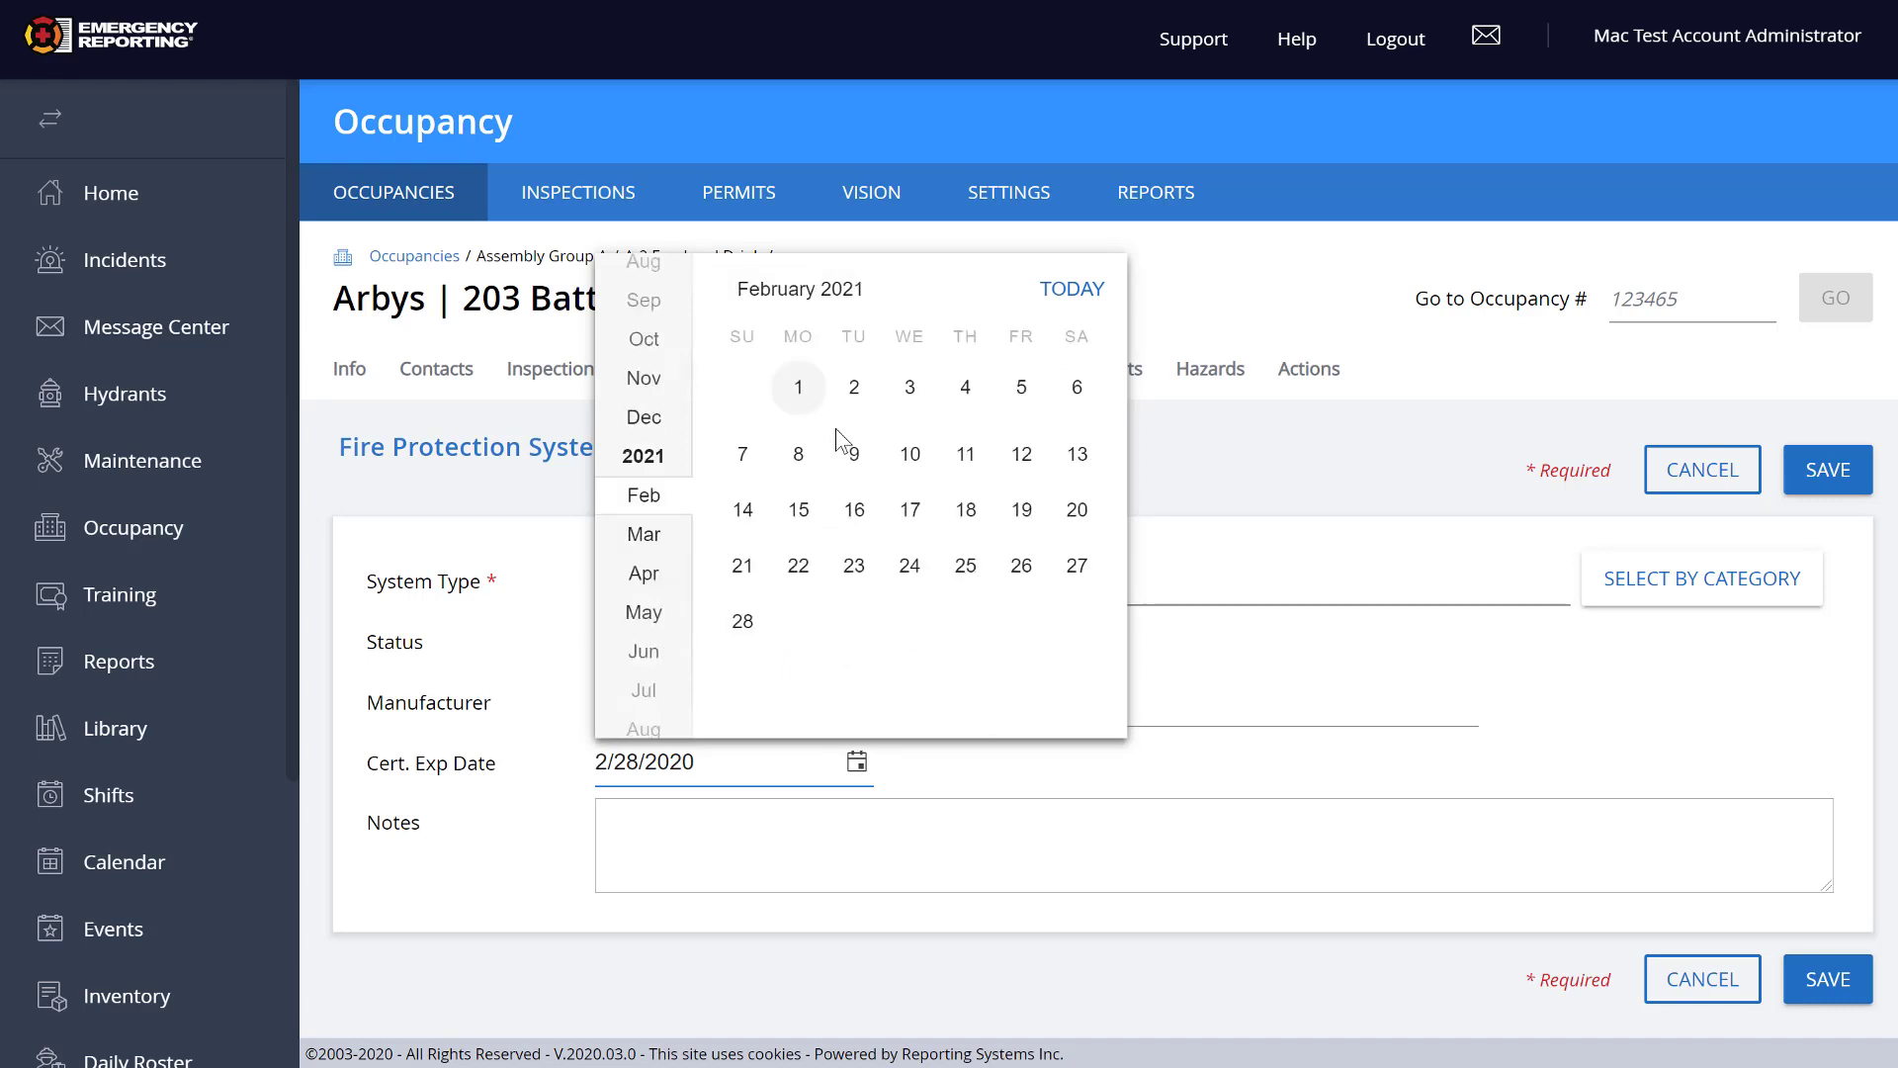
{"action": "left_click", "coordinate": [742, 621]}
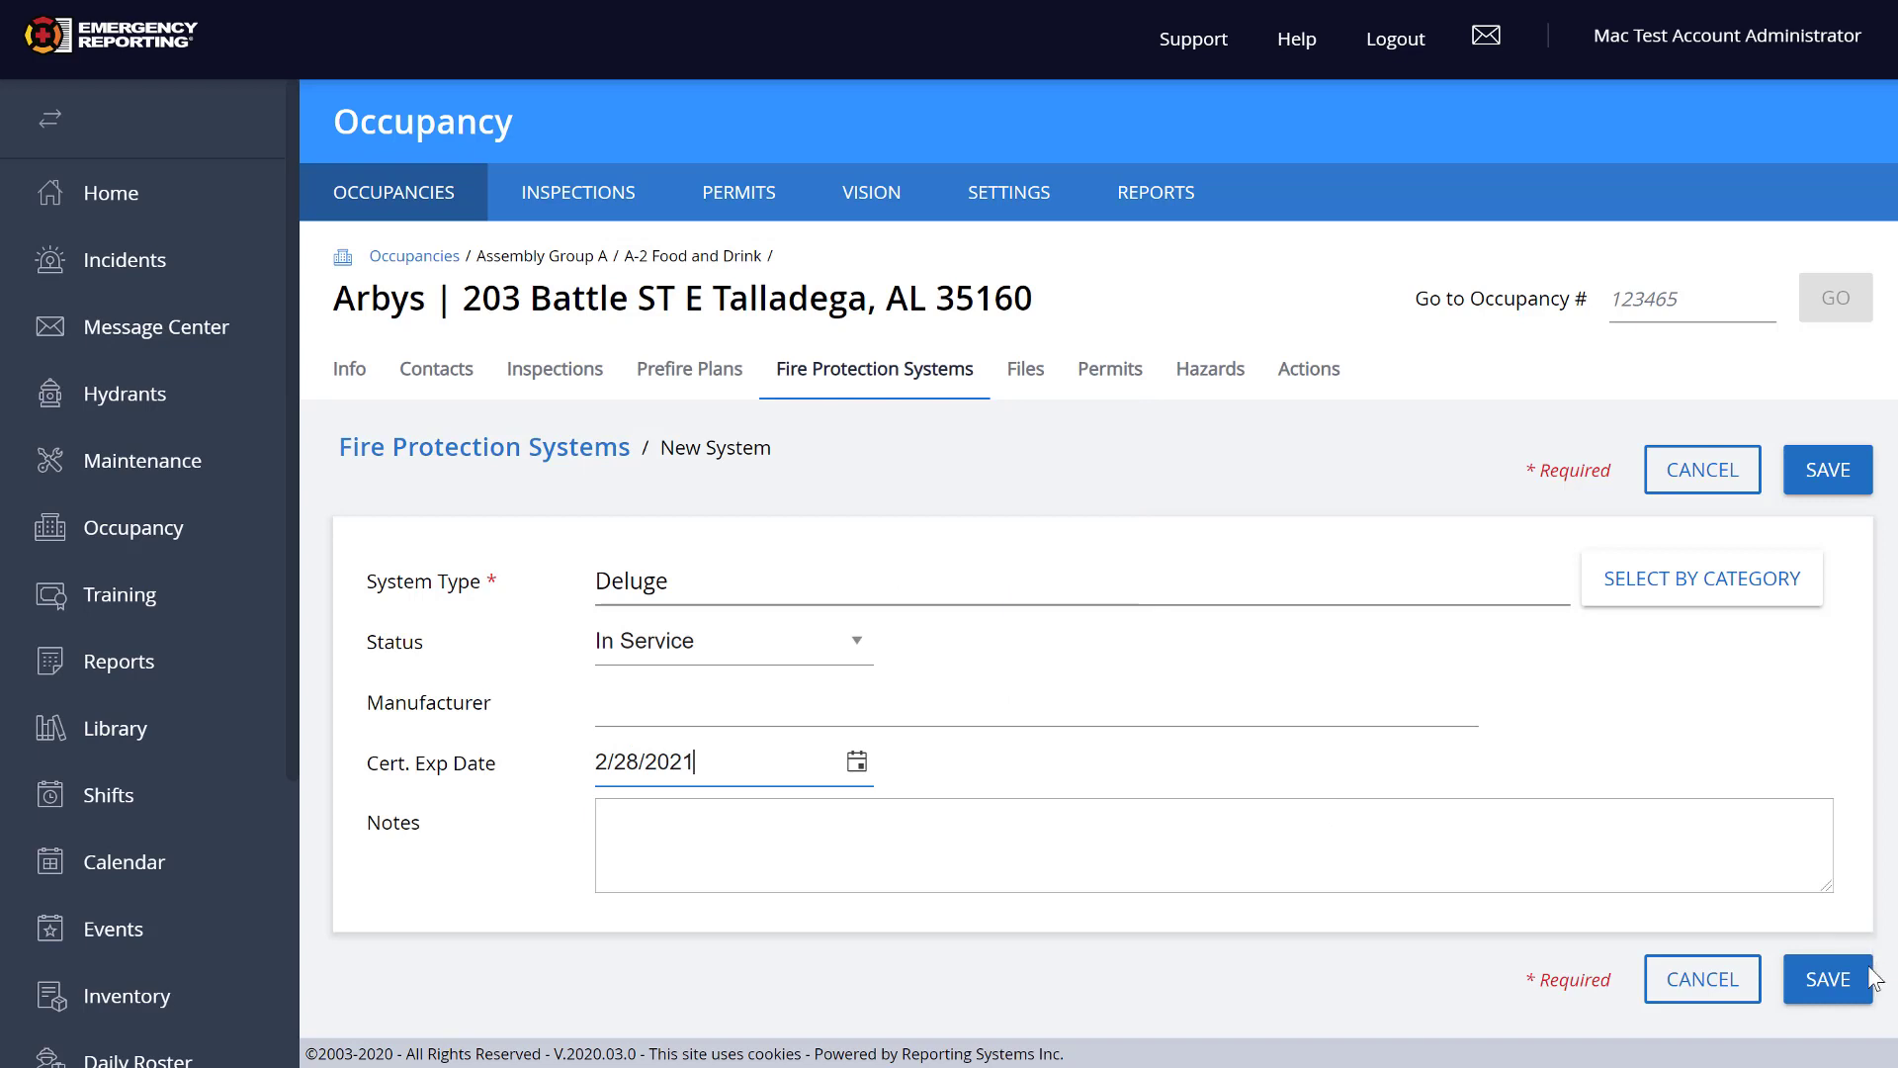
{"action": "left_click", "coordinate": [1839, 987]}
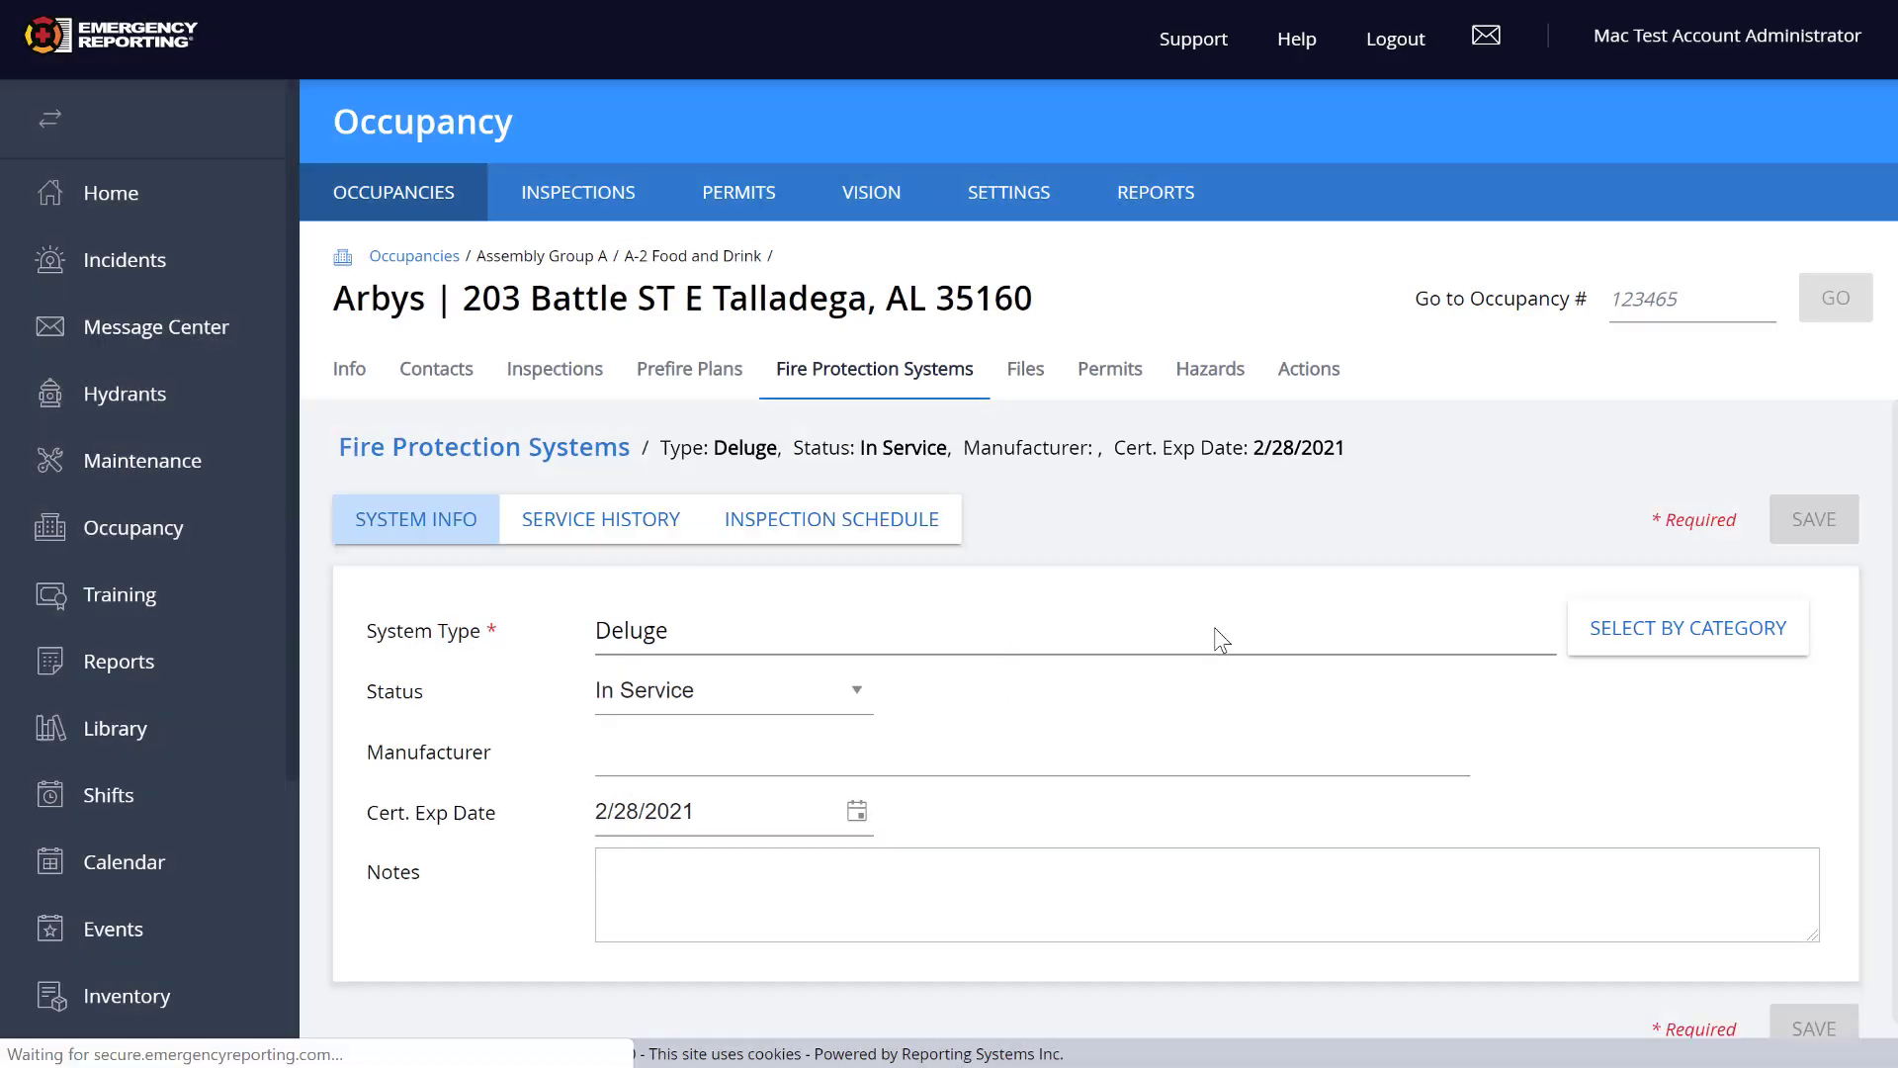
Step: Show the service history of the Deluge system
{"action": "scroll", "coordinate": [1213, 632], "scroll_direction": "down", "scroll_amount": 1}
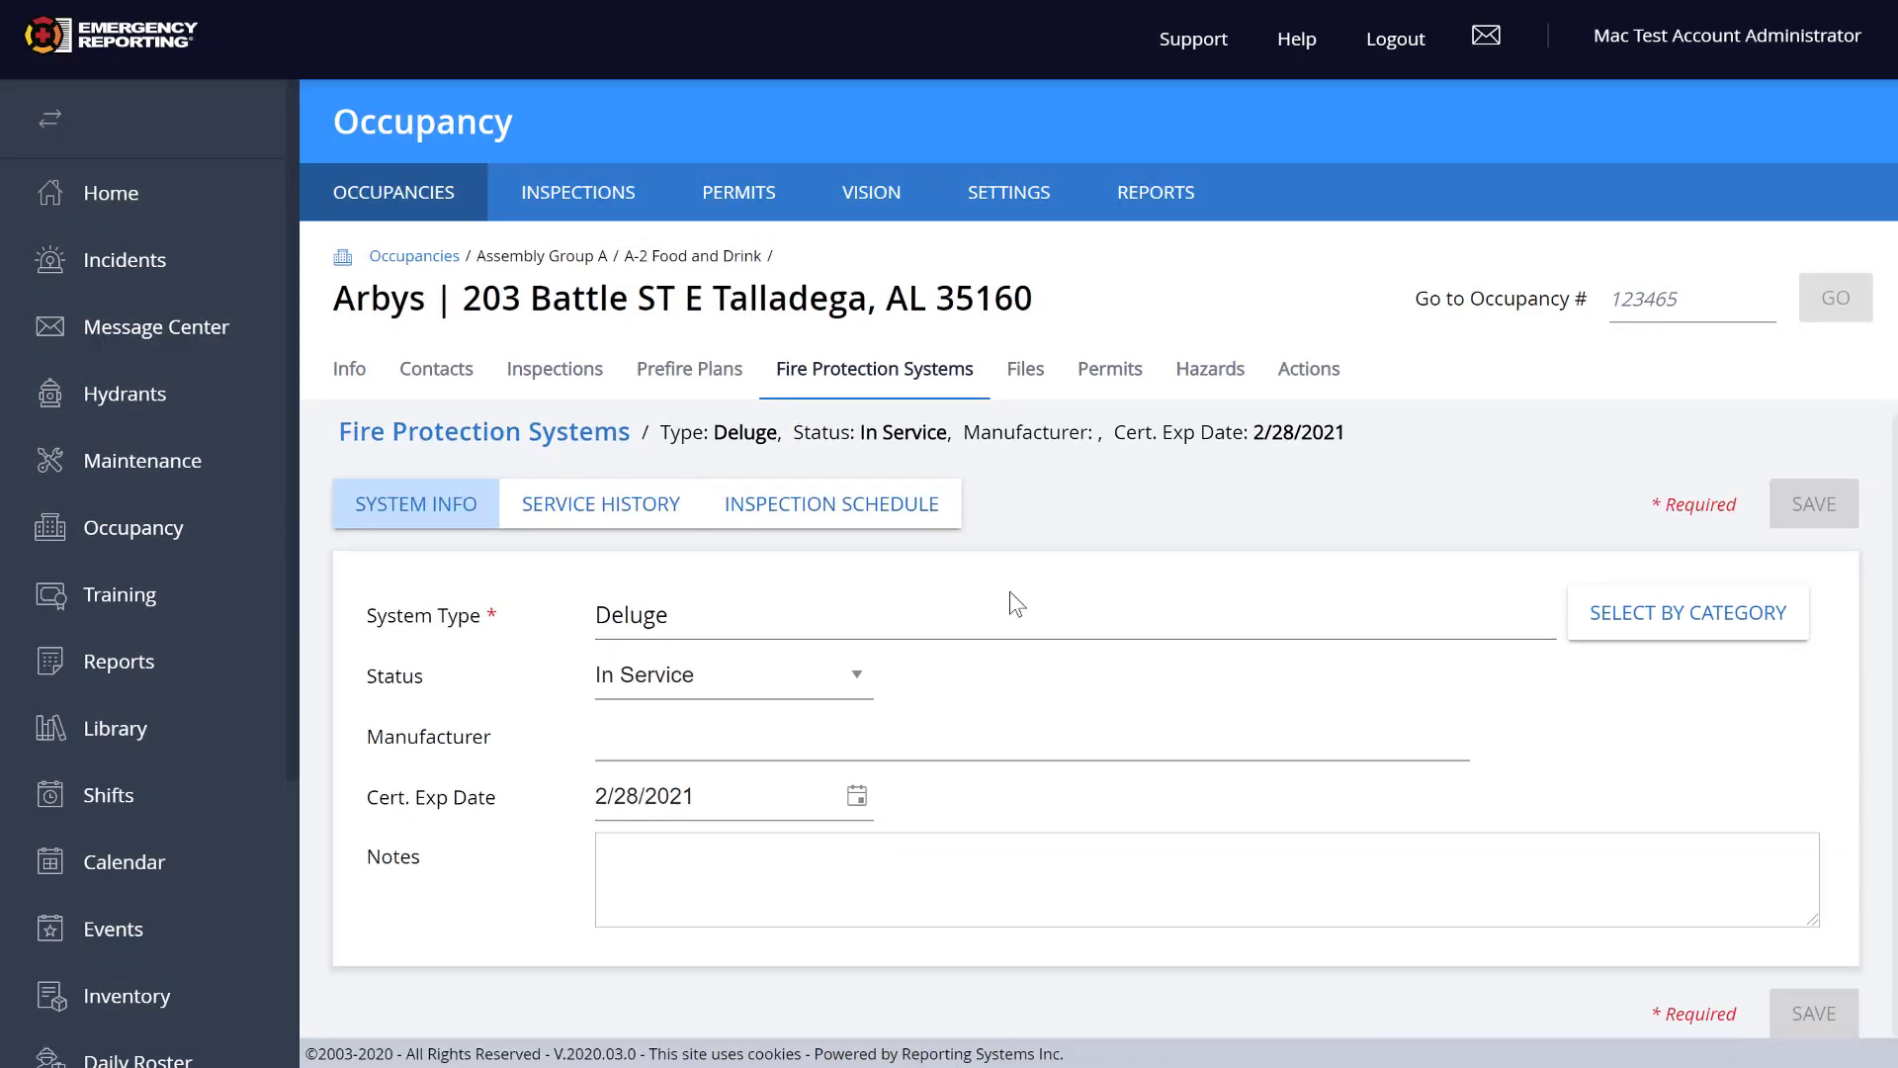
{"action": "left_click", "coordinate": [586, 516]}
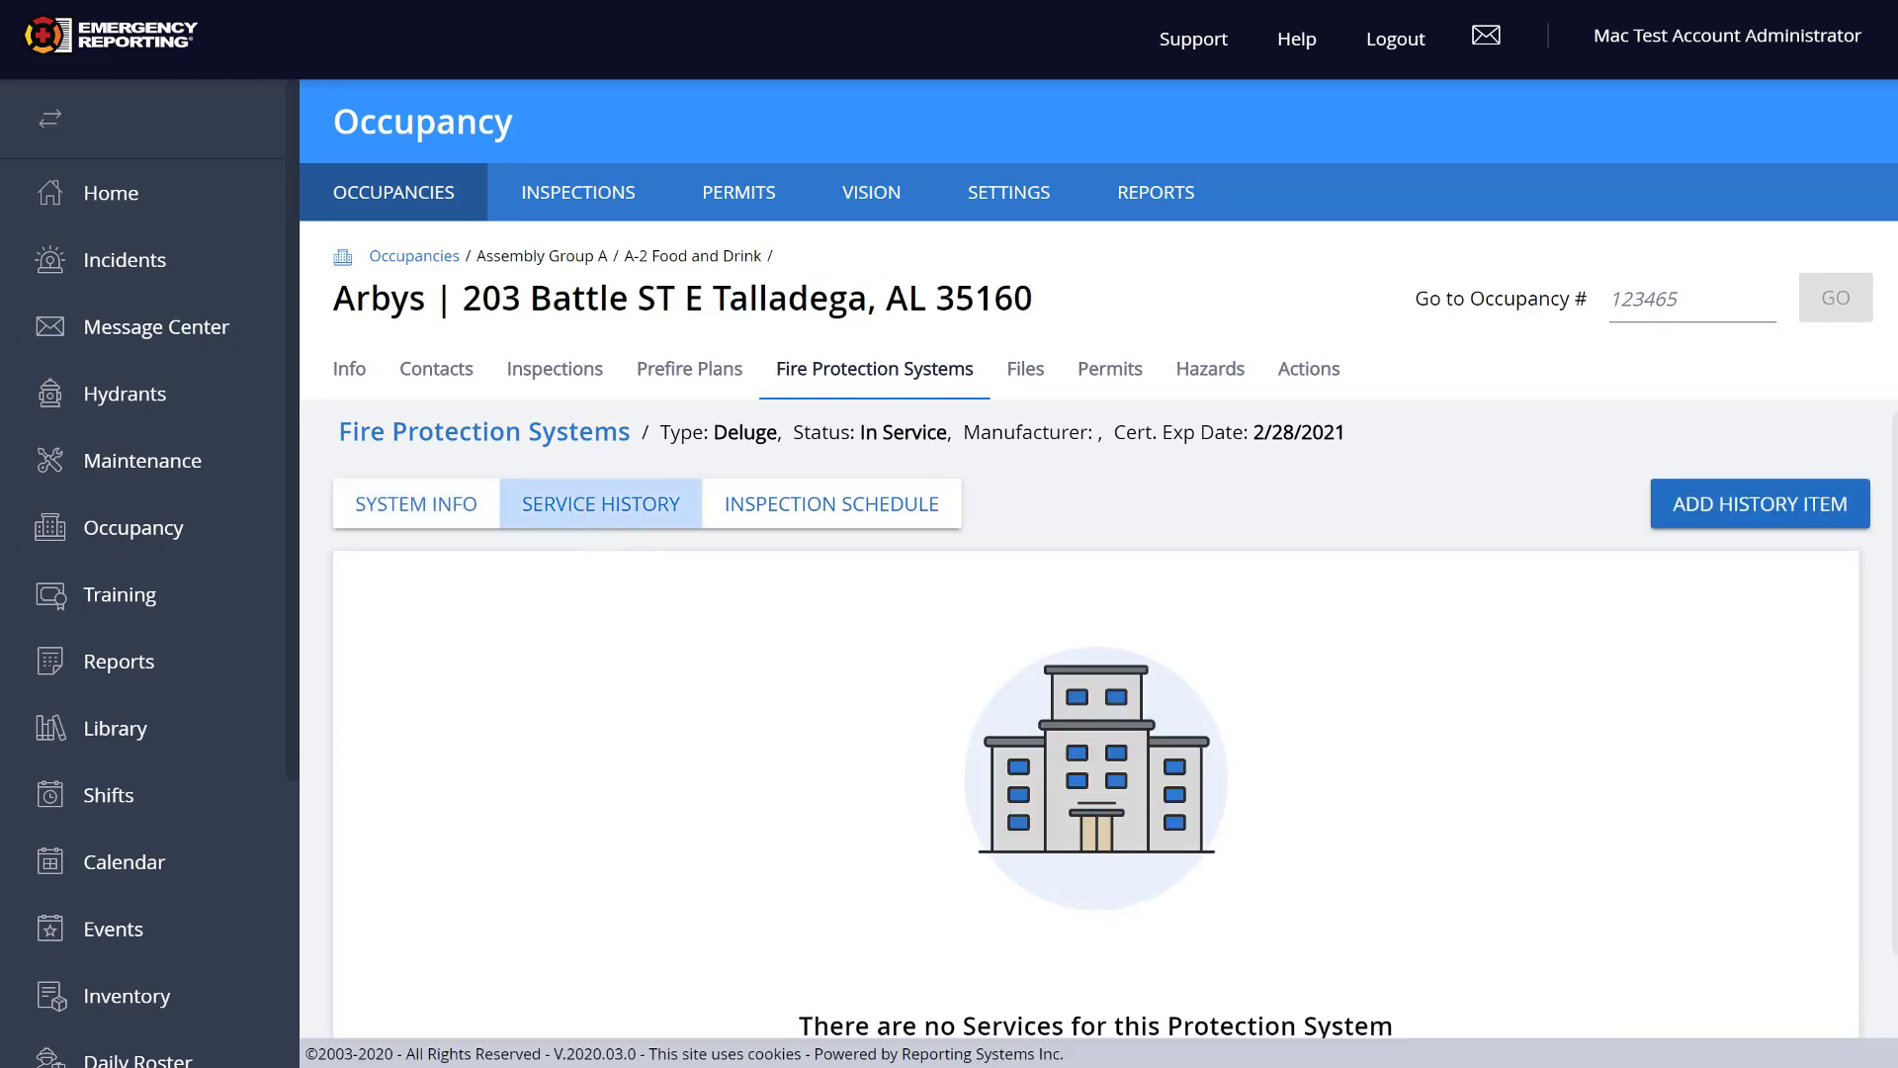
{"action": "scroll", "coordinate": [1530, 614], "scroll_direction": "down", "scroll_amount": 1}
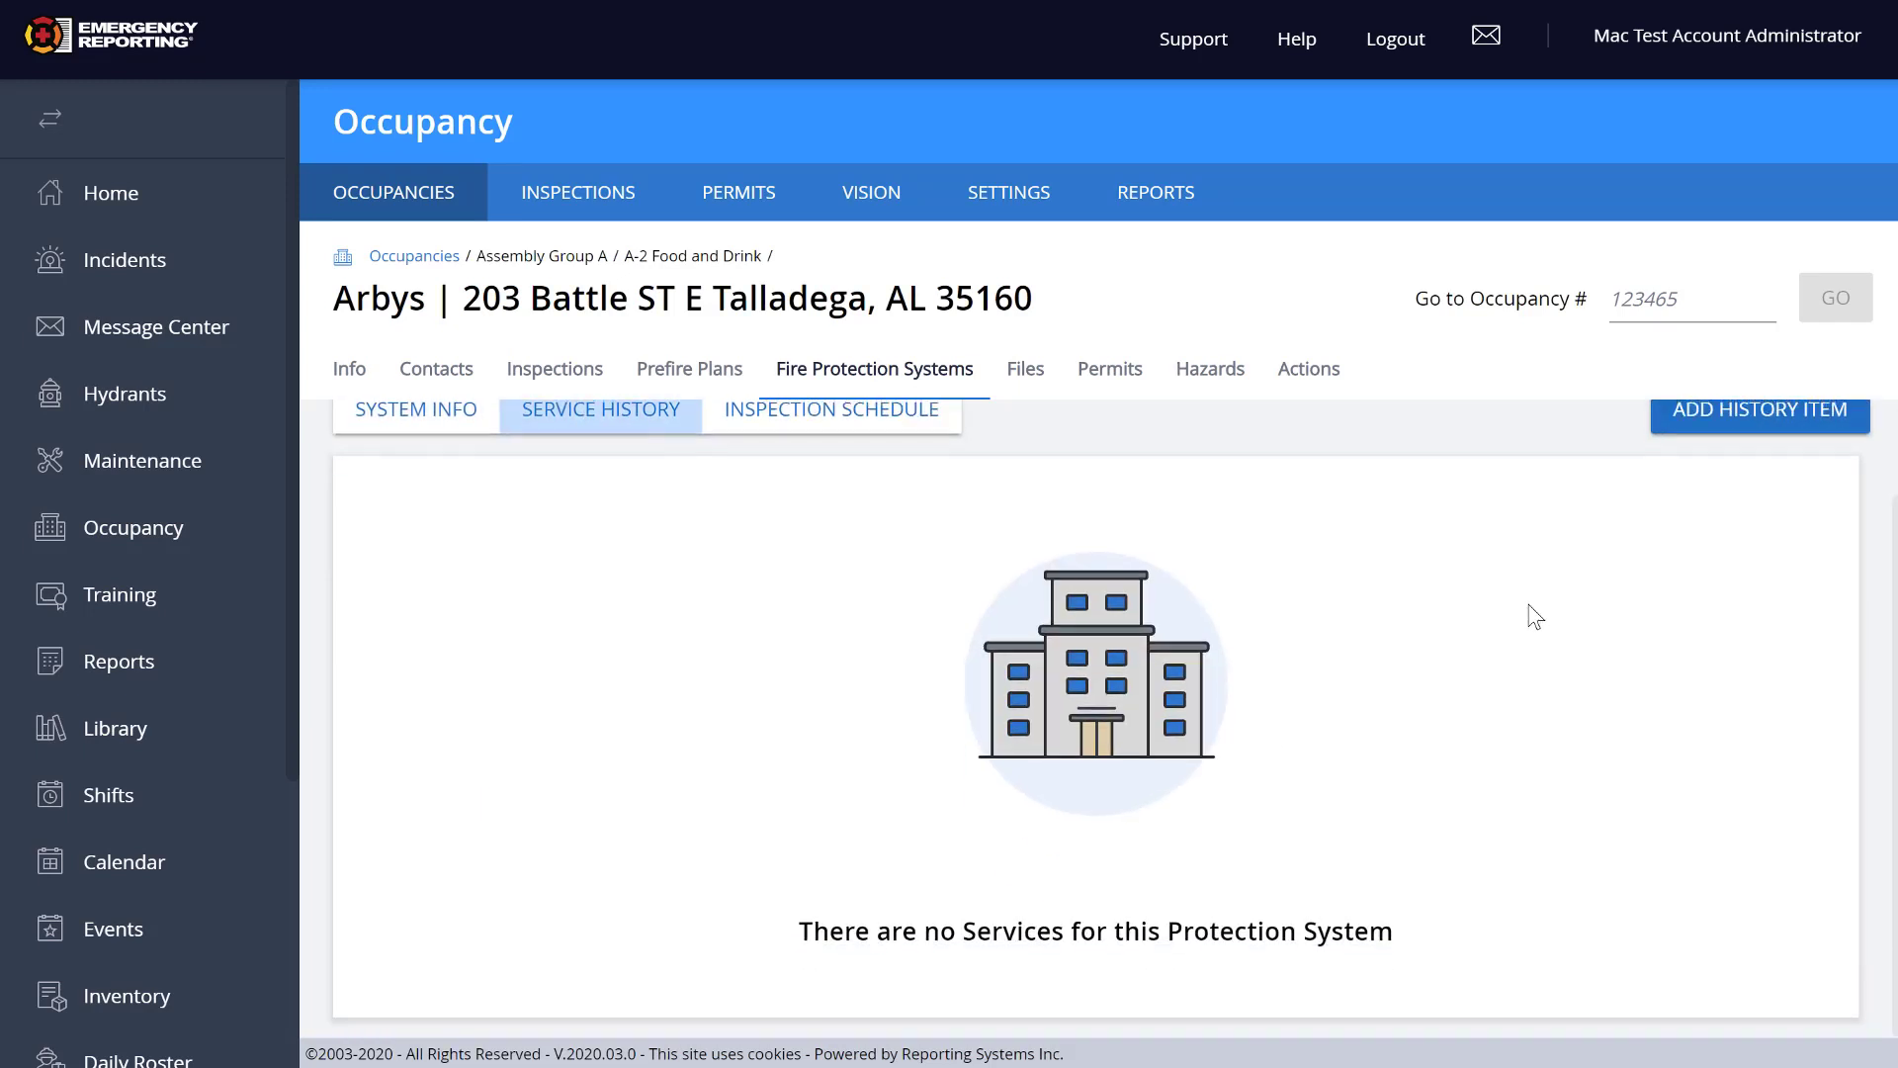
Step: Start a new inspection schedule item for the Deluge system with today's date, 2/27/2020
{"action": "scroll", "coordinate": [1530, 614], "scroll_direction": "up", "scroll_amount": 1}
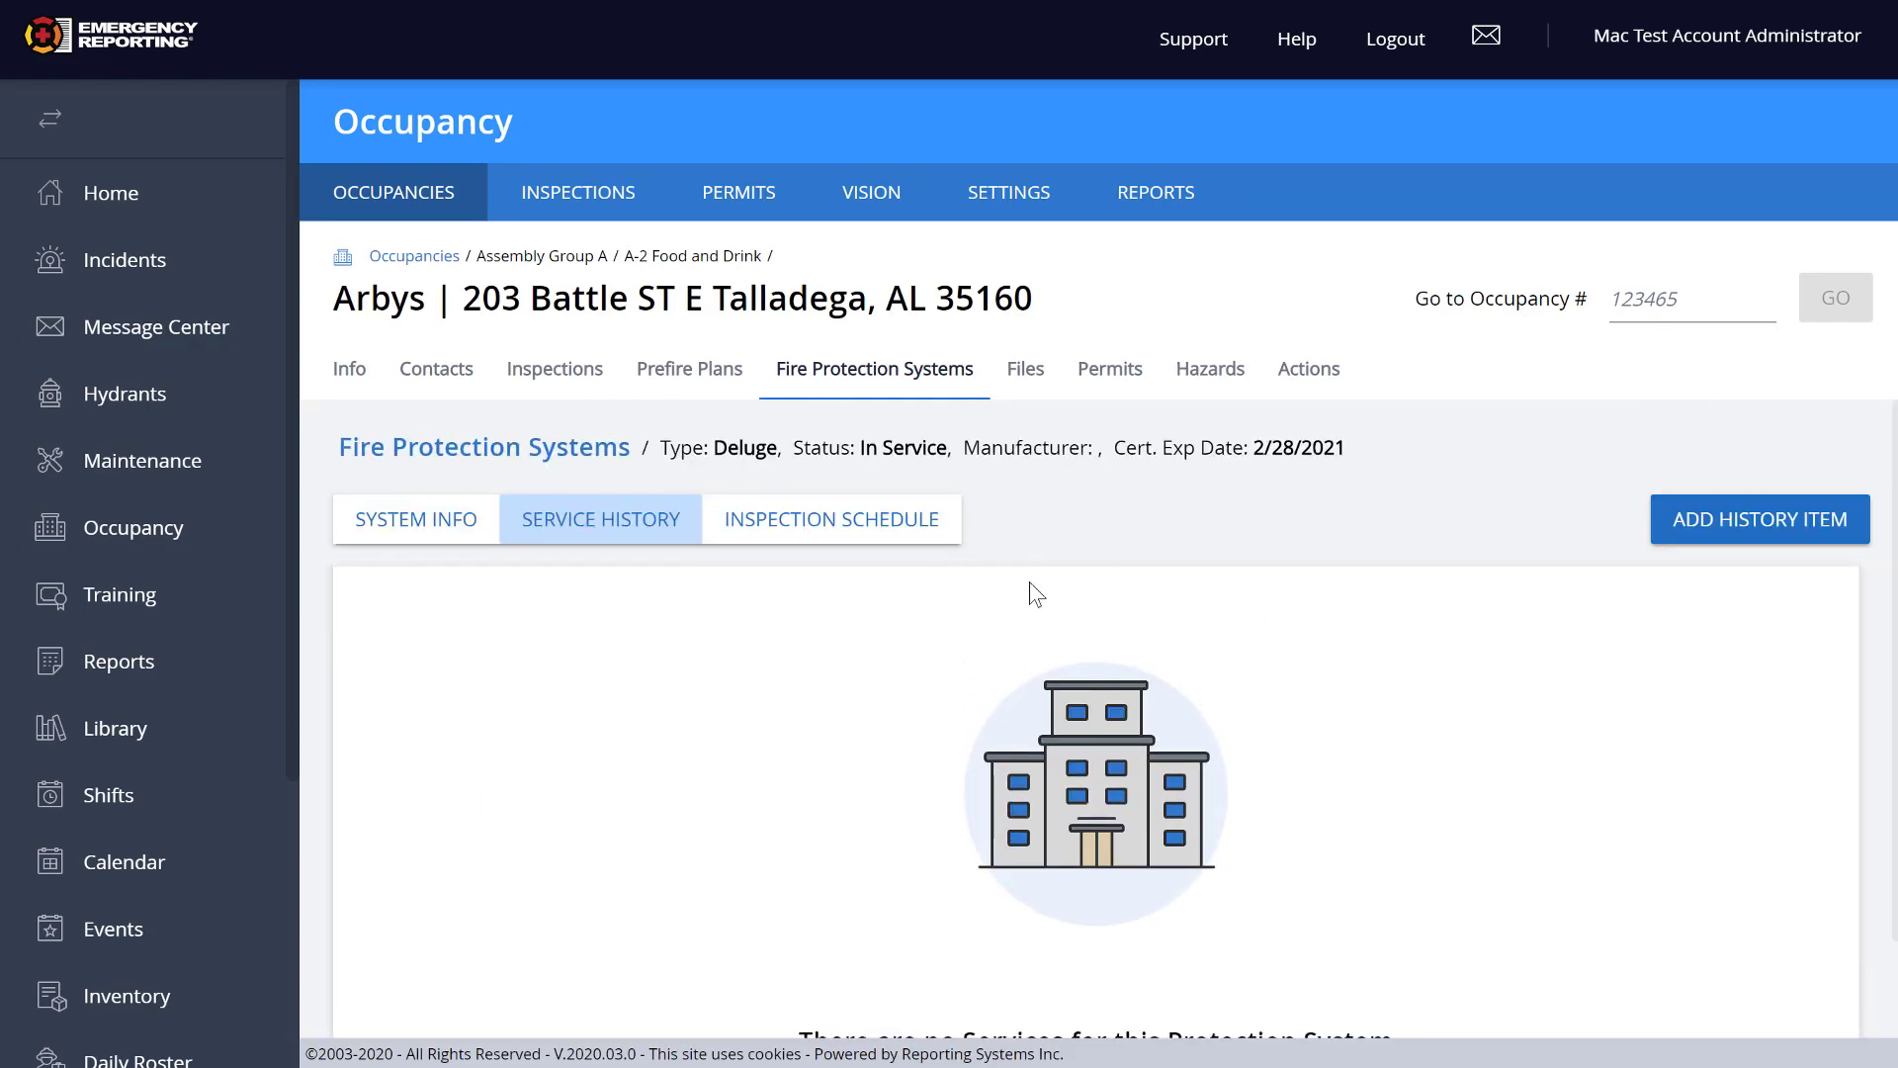
{"action": "left_click", "coordinate": [826, 532]}
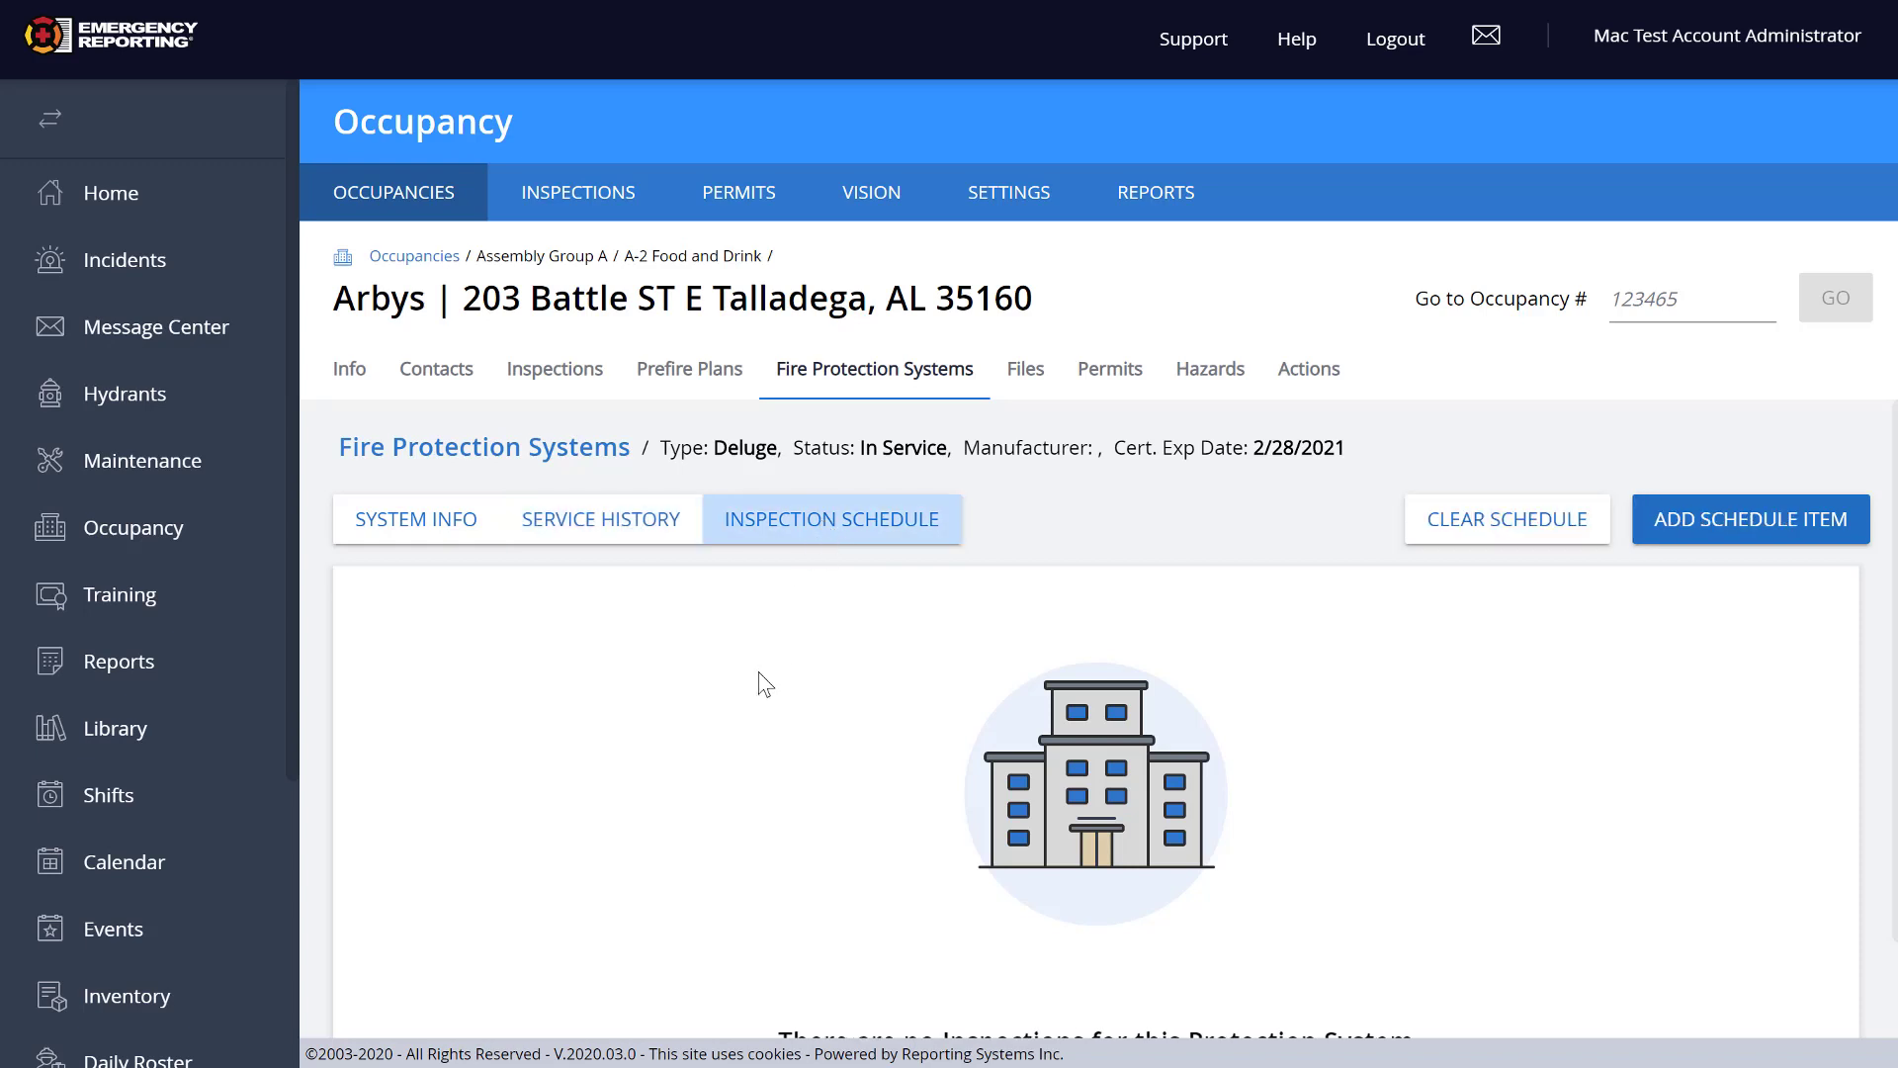
{"action": "left_click", "coordinate": [1709, 532]}
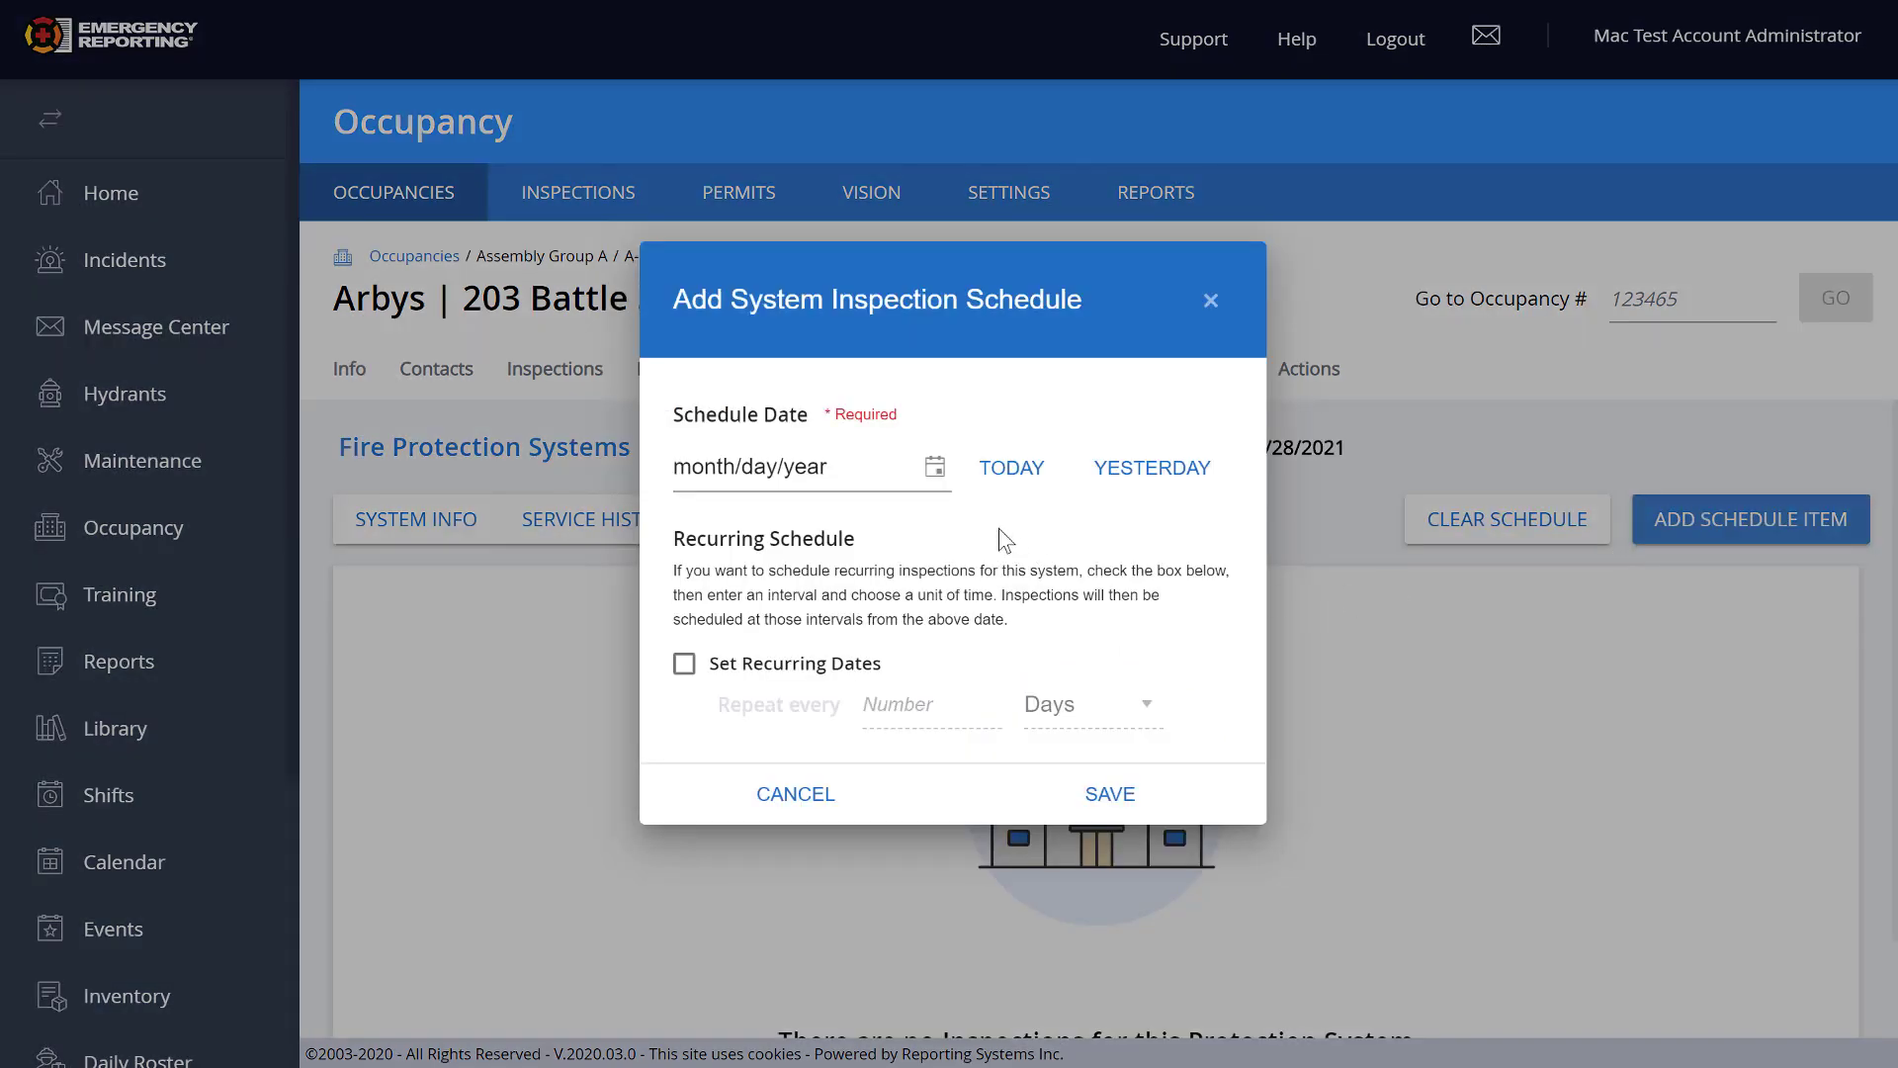
{"action": "left_click", "coordinate": [1012, 477]}
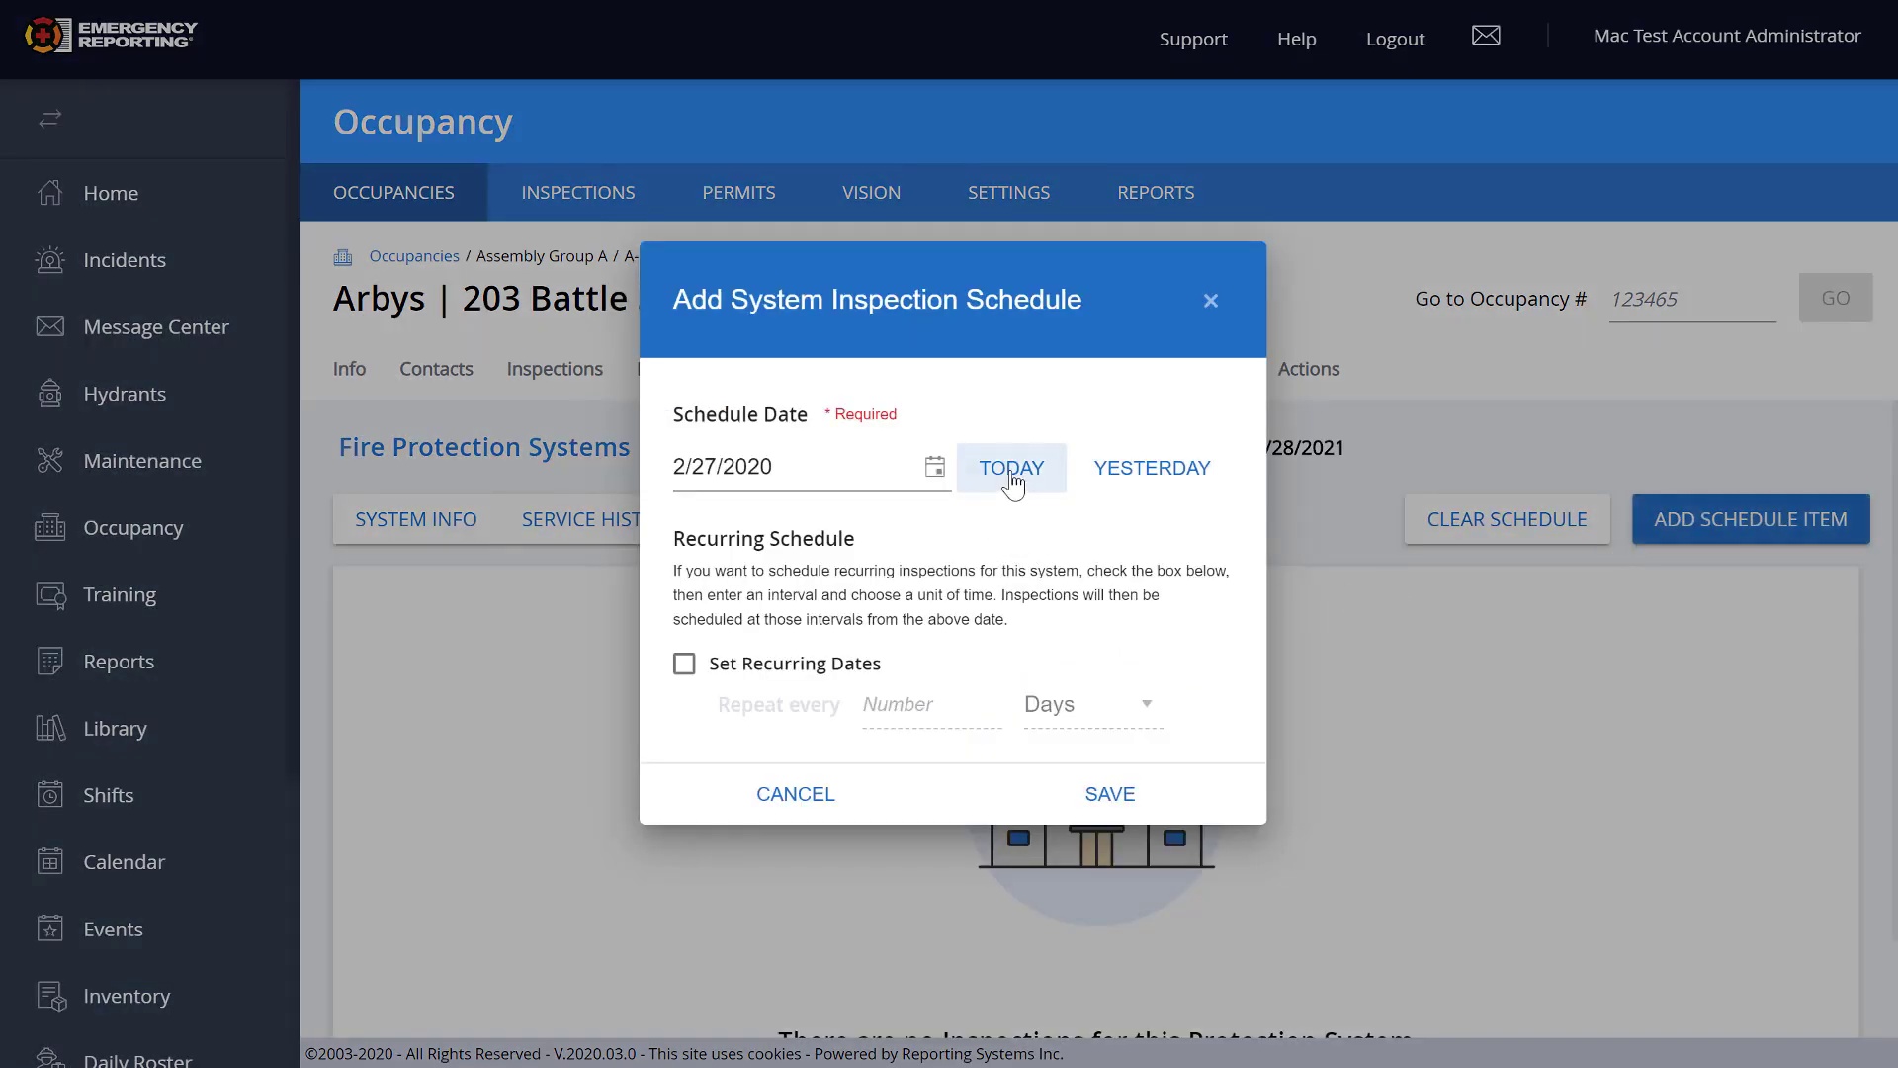
Step: Make the scheduled inspection recur every 1 year and save the schedule
{"action": "left_click", "coordinate": [684, 665]}
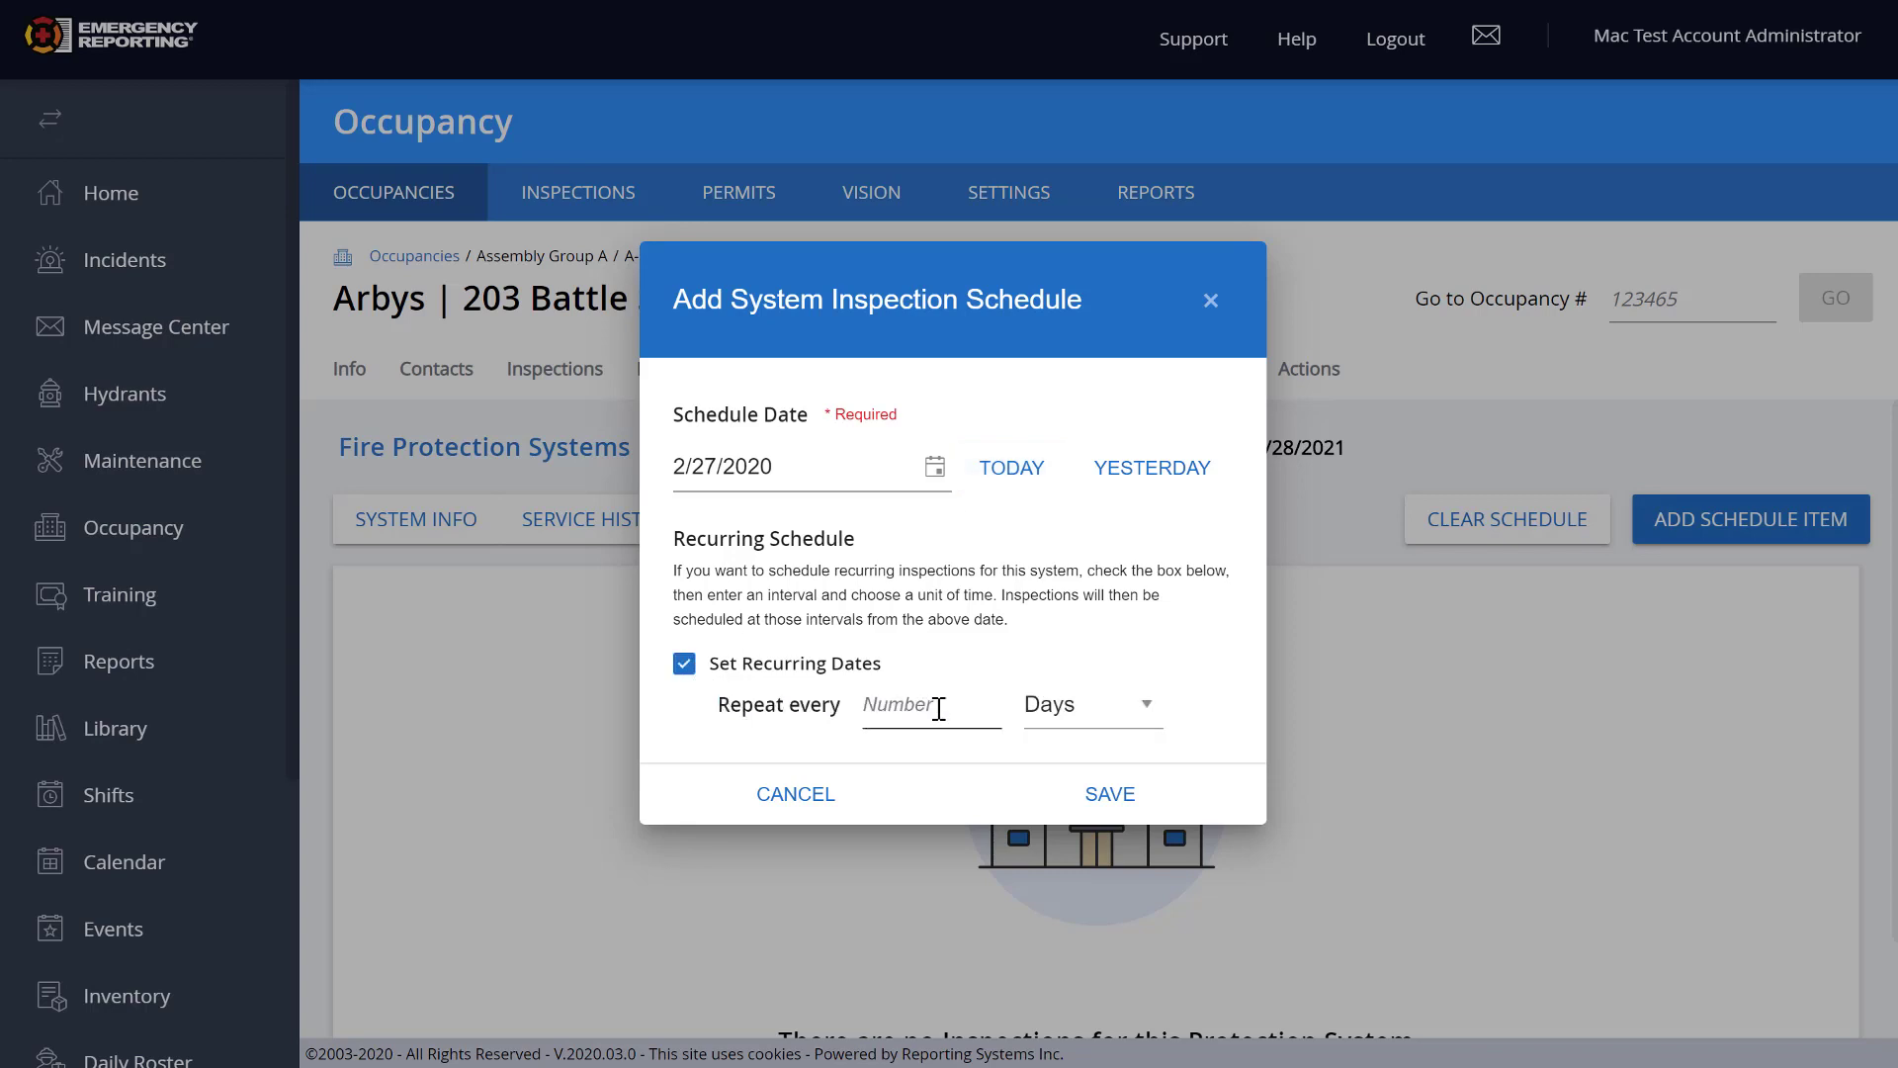
{"action": "left_click", "coordinate": [854, 708]}
{"action": "left_click", "coordinate": [1154, 720]}
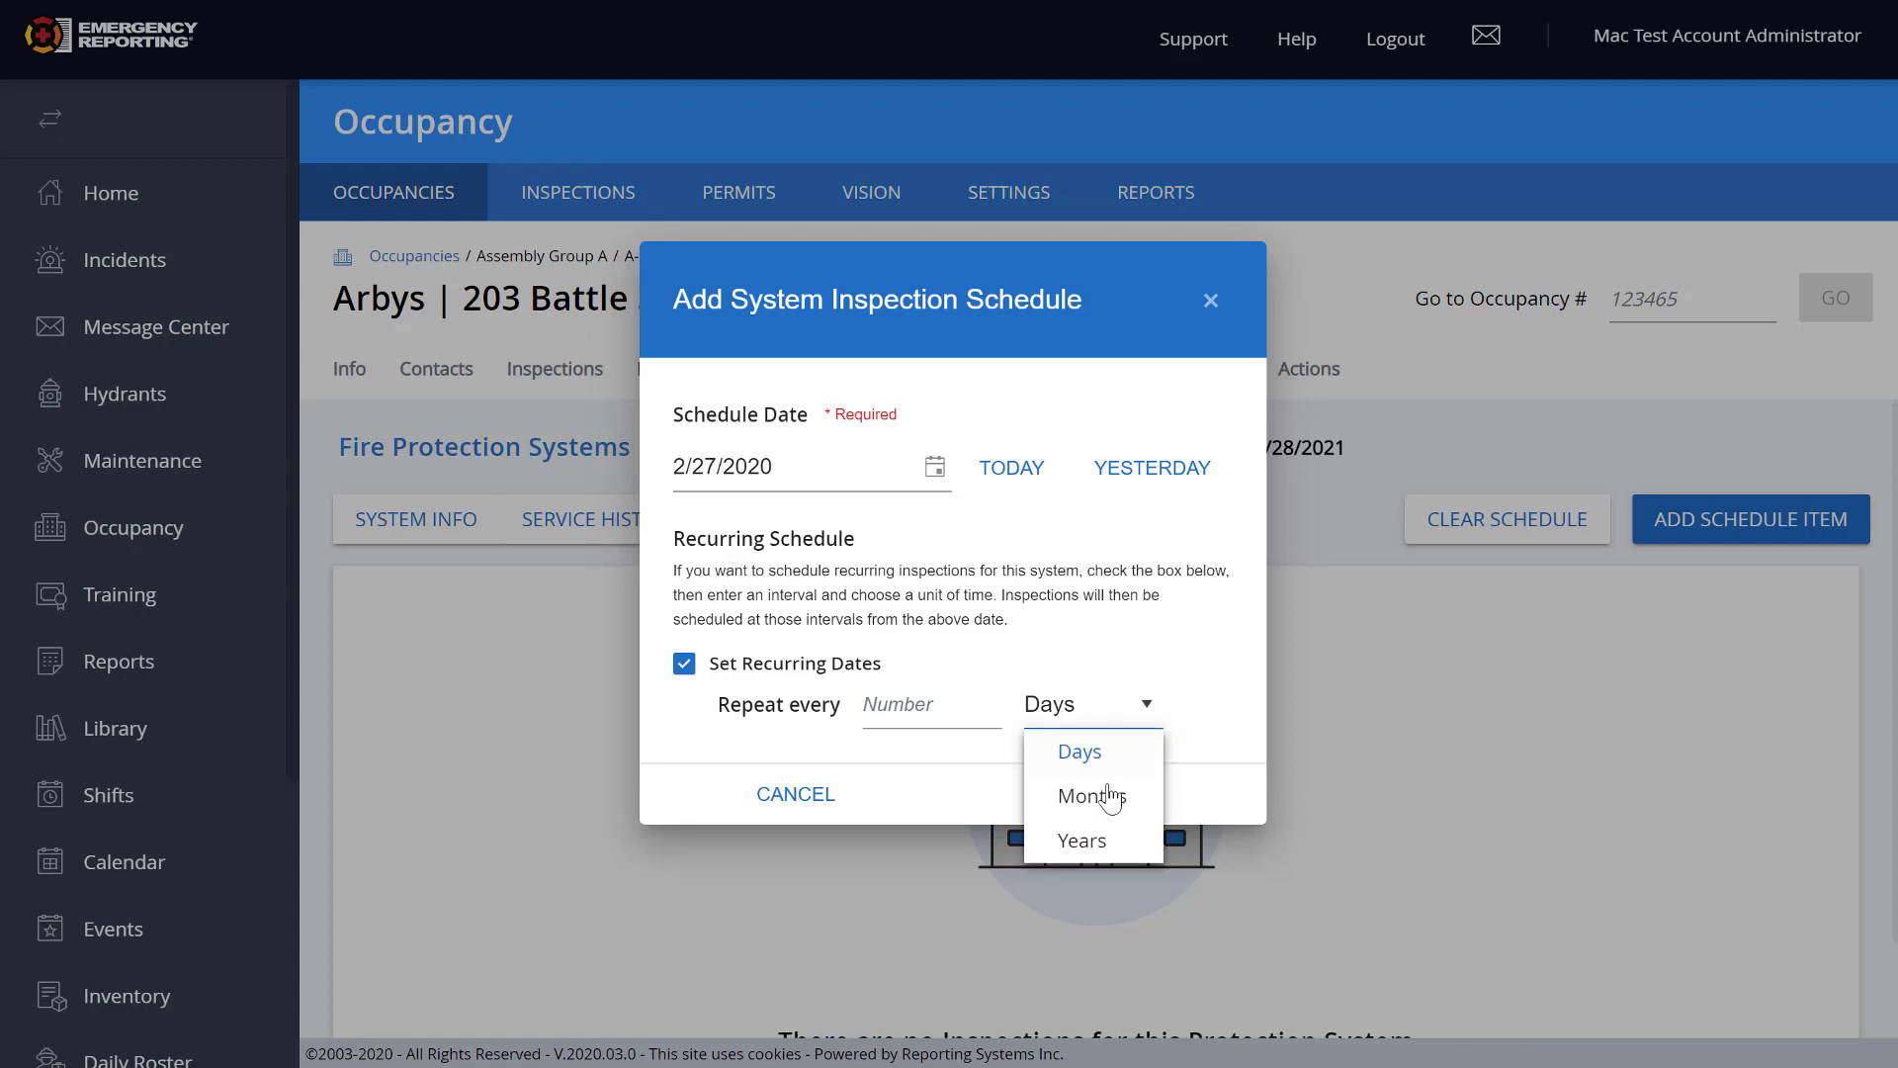
{"action": "left_click", "coordinate": [1080, 839]}
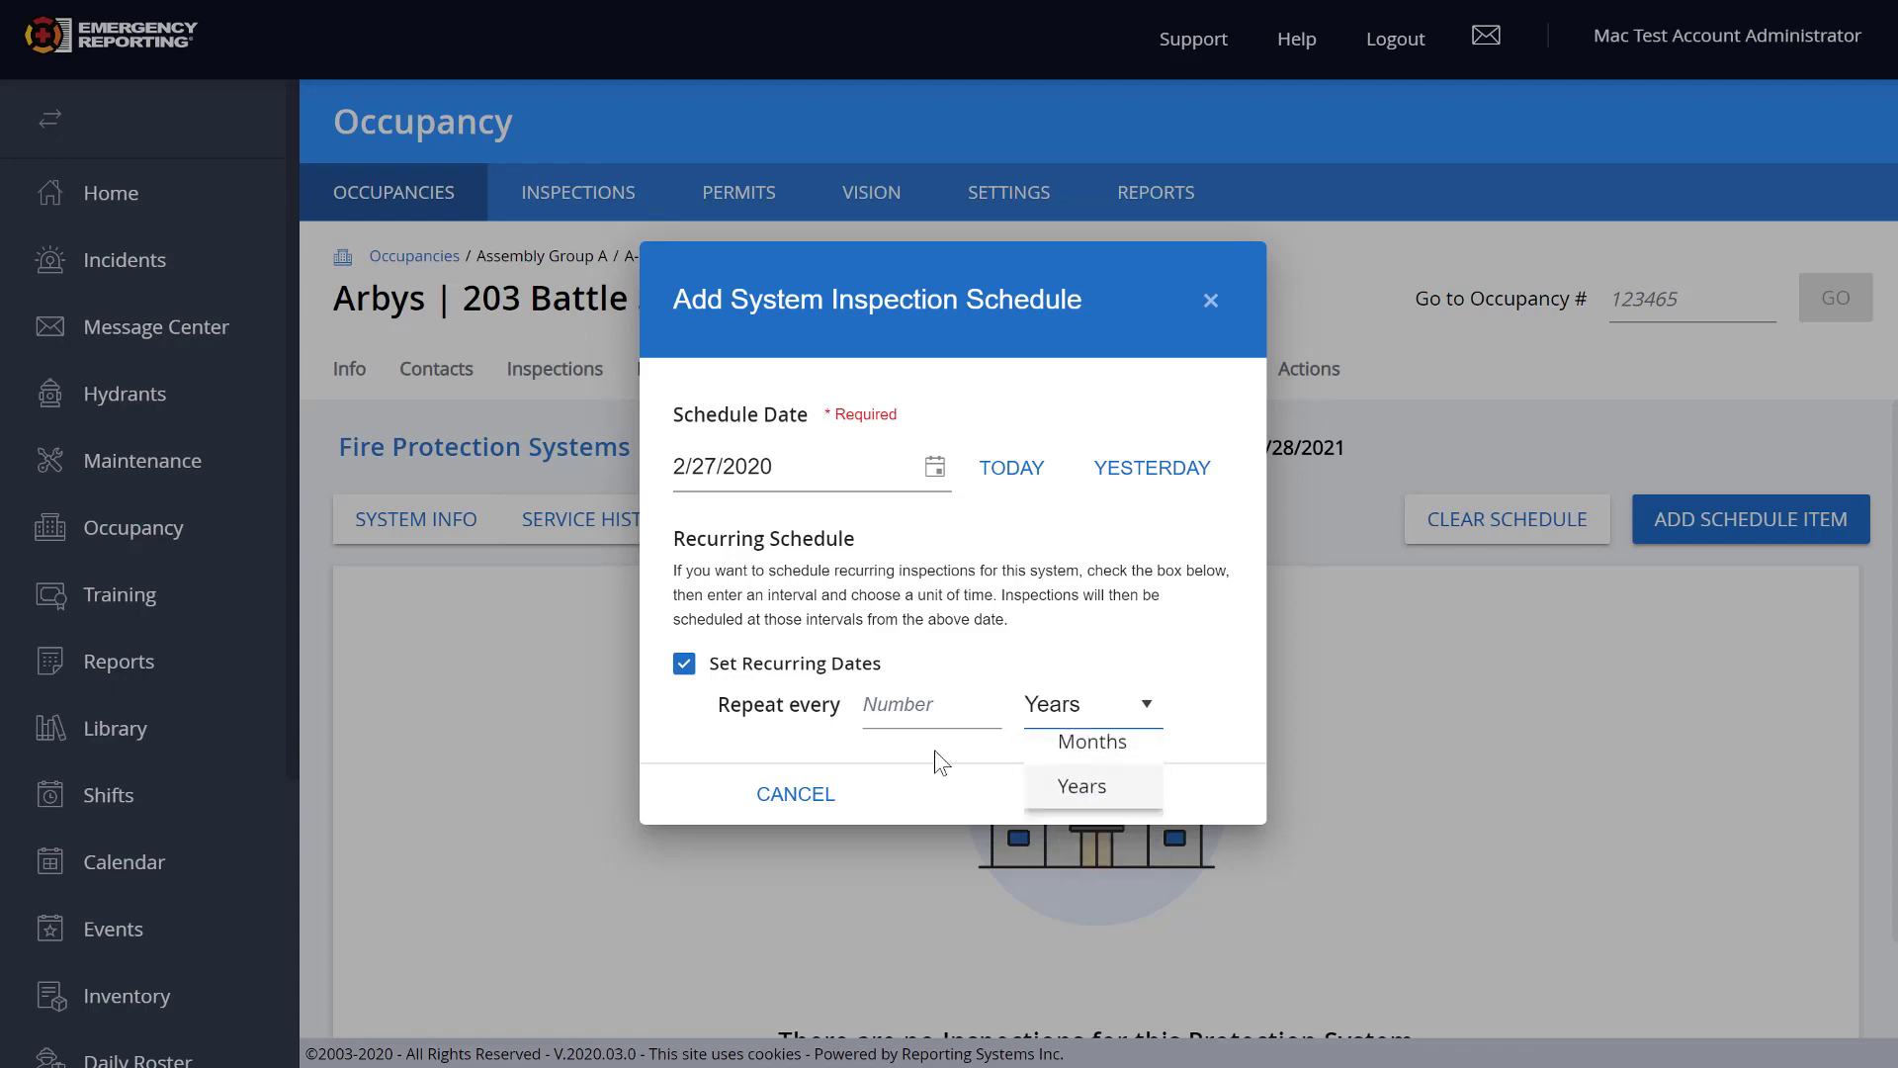
{"action": "left_click", "coordinate": [893, 710]}
{"action": "type", "text": "1"}
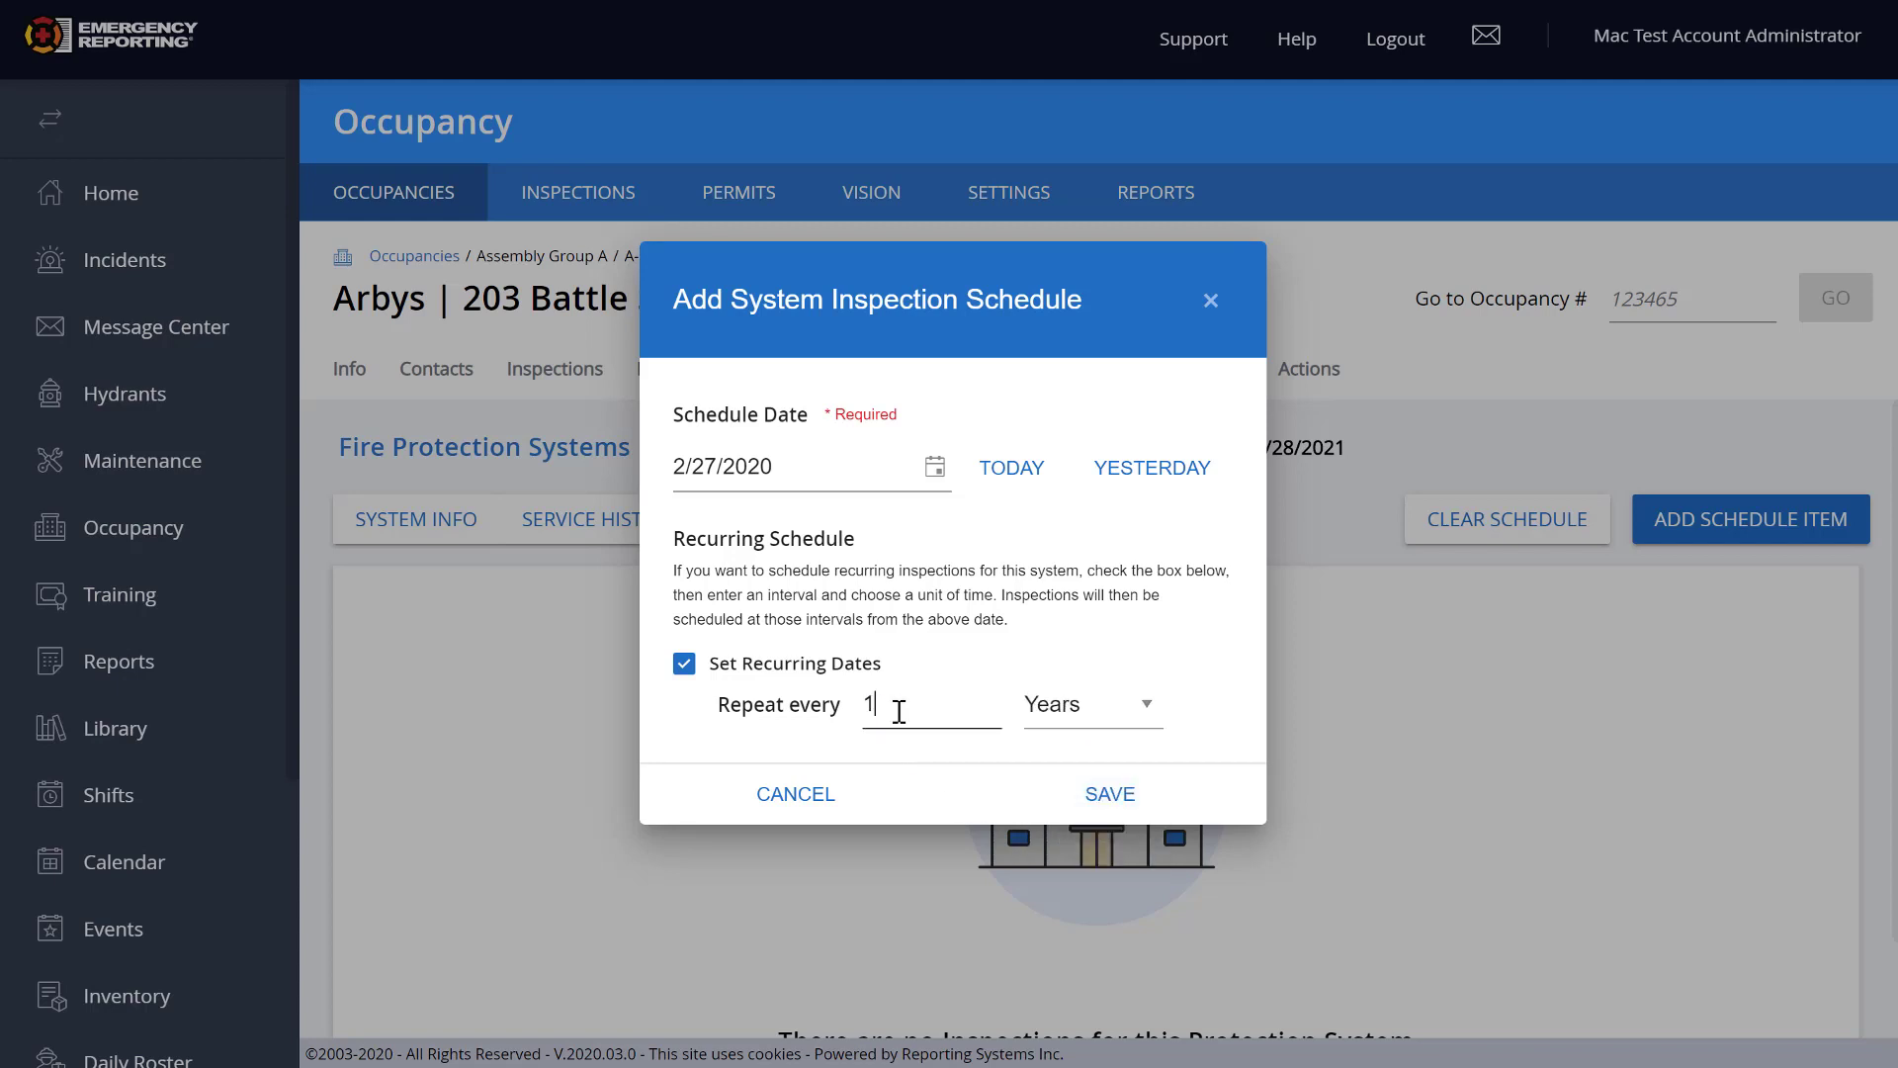
{"action": "left_click", "coordinate": [1109, 795]}
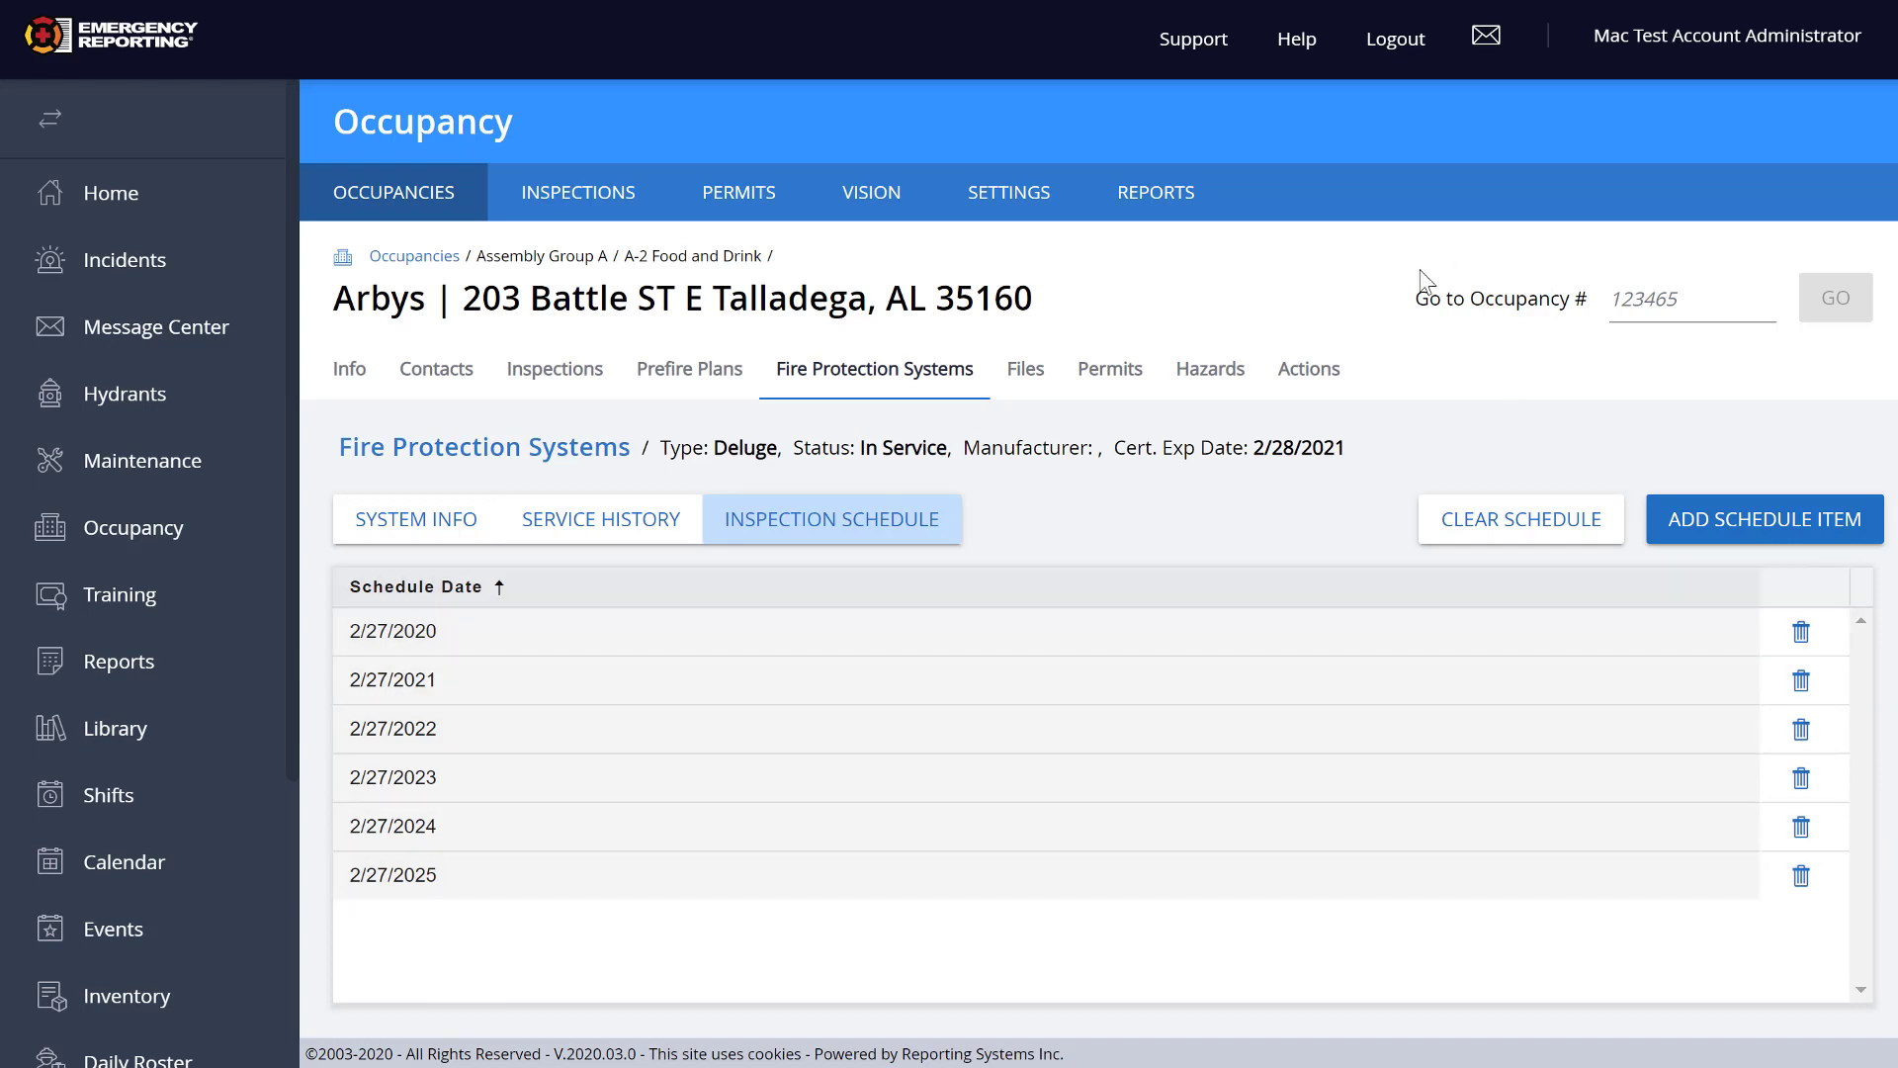
Step: Look through the prefire plan, attached files and permits of the Arbys occupancy
{"action": "mouse_move", "coordinate": [1412, 310]}
{"action": "left_mouse_down"}
{"action": "mouse_move", "coordinate": [1685, 301]}
{"action": "mouse_move", "coordinate": [1433, 298]}
{"action": "left_mouse_up"}
{"action": "left_click", "coordinate": [1462, 296]}
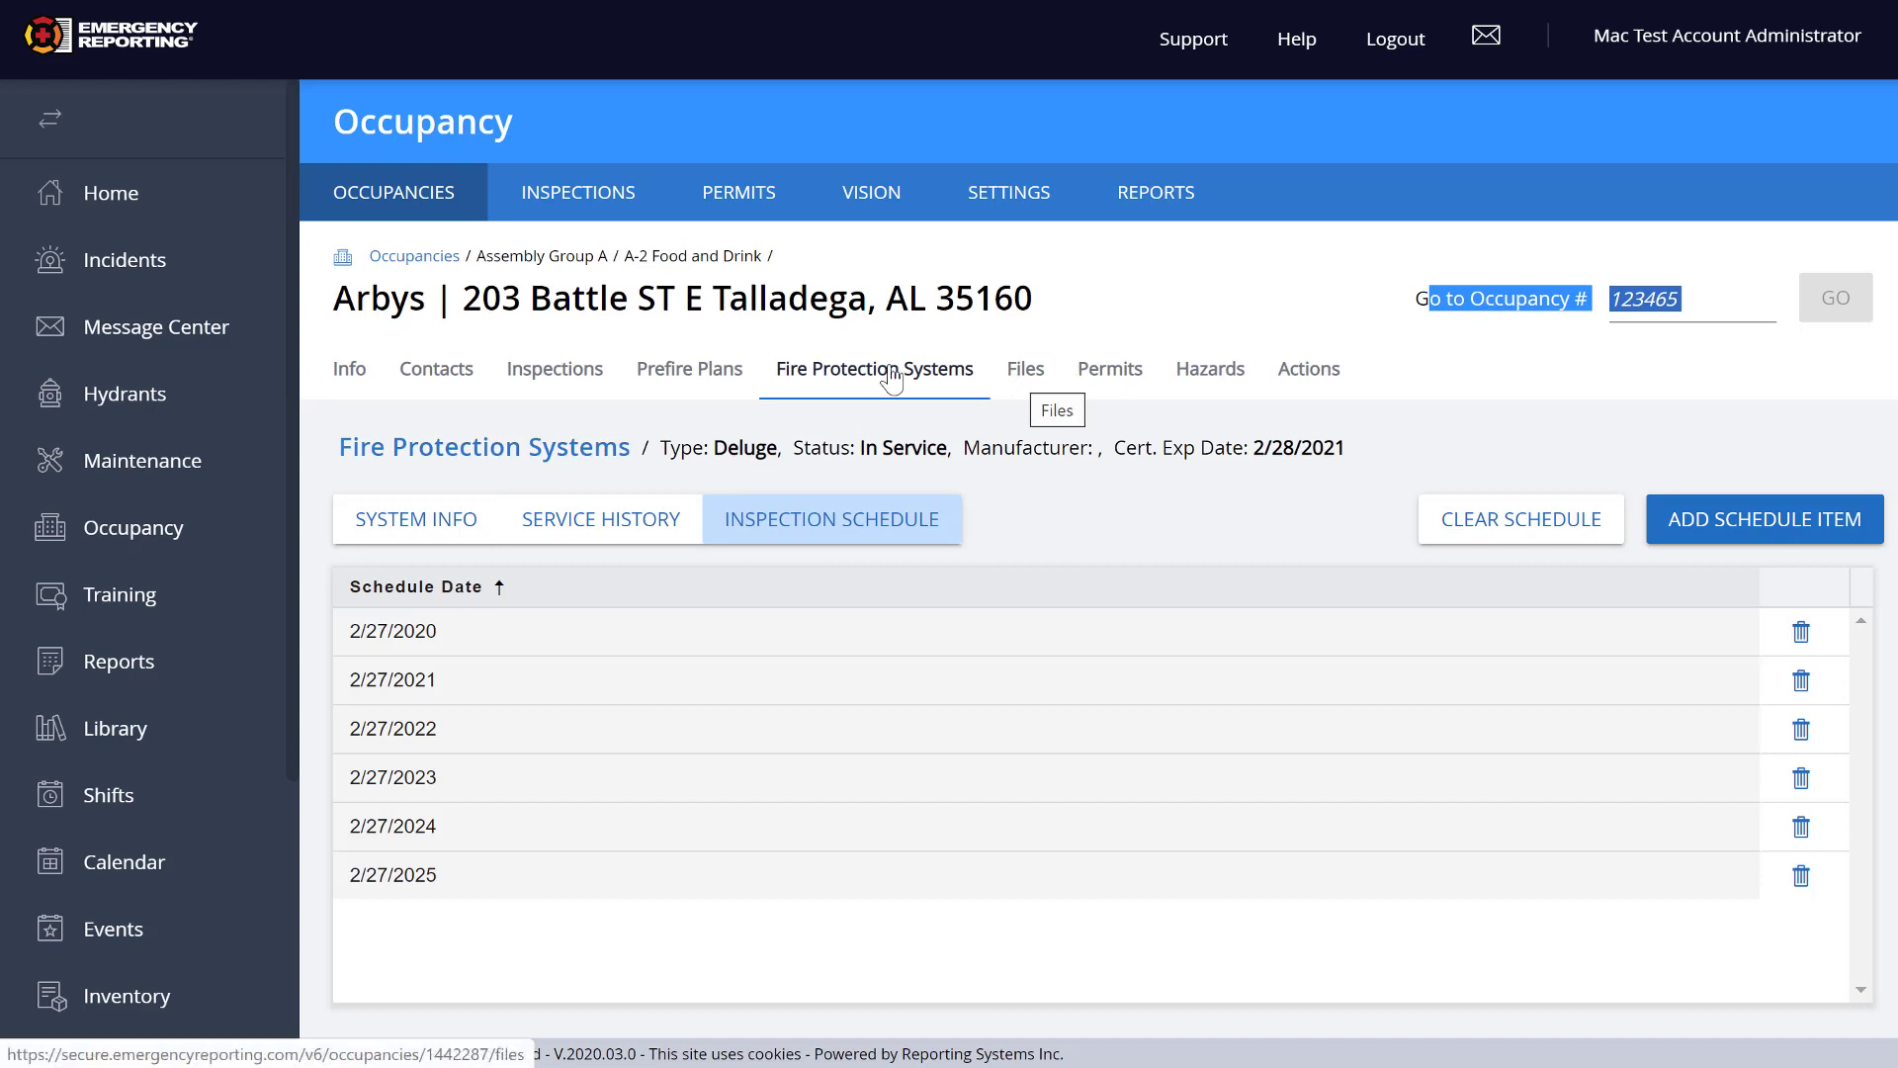
{"action": "left_click", "coordinate": [699, 375]}
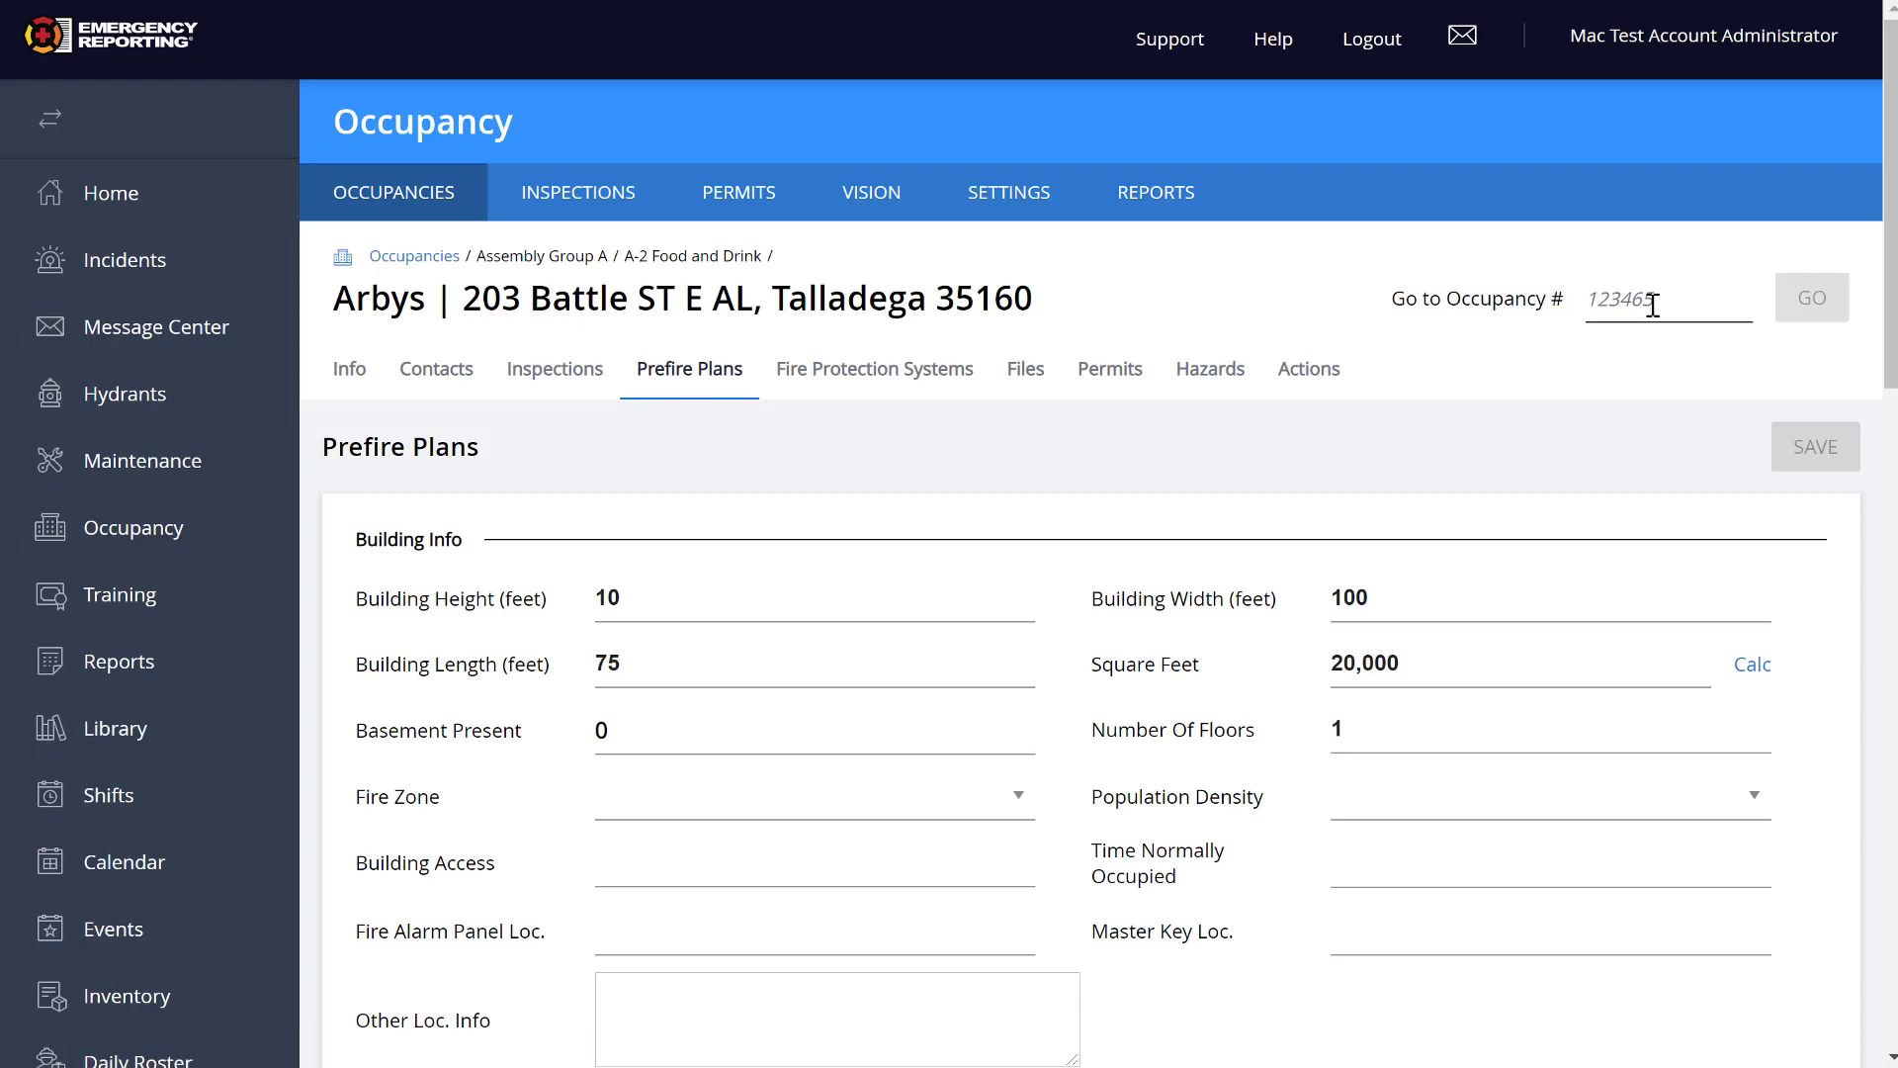
{"action": "left_click", "coordinate": [1023, 391]}
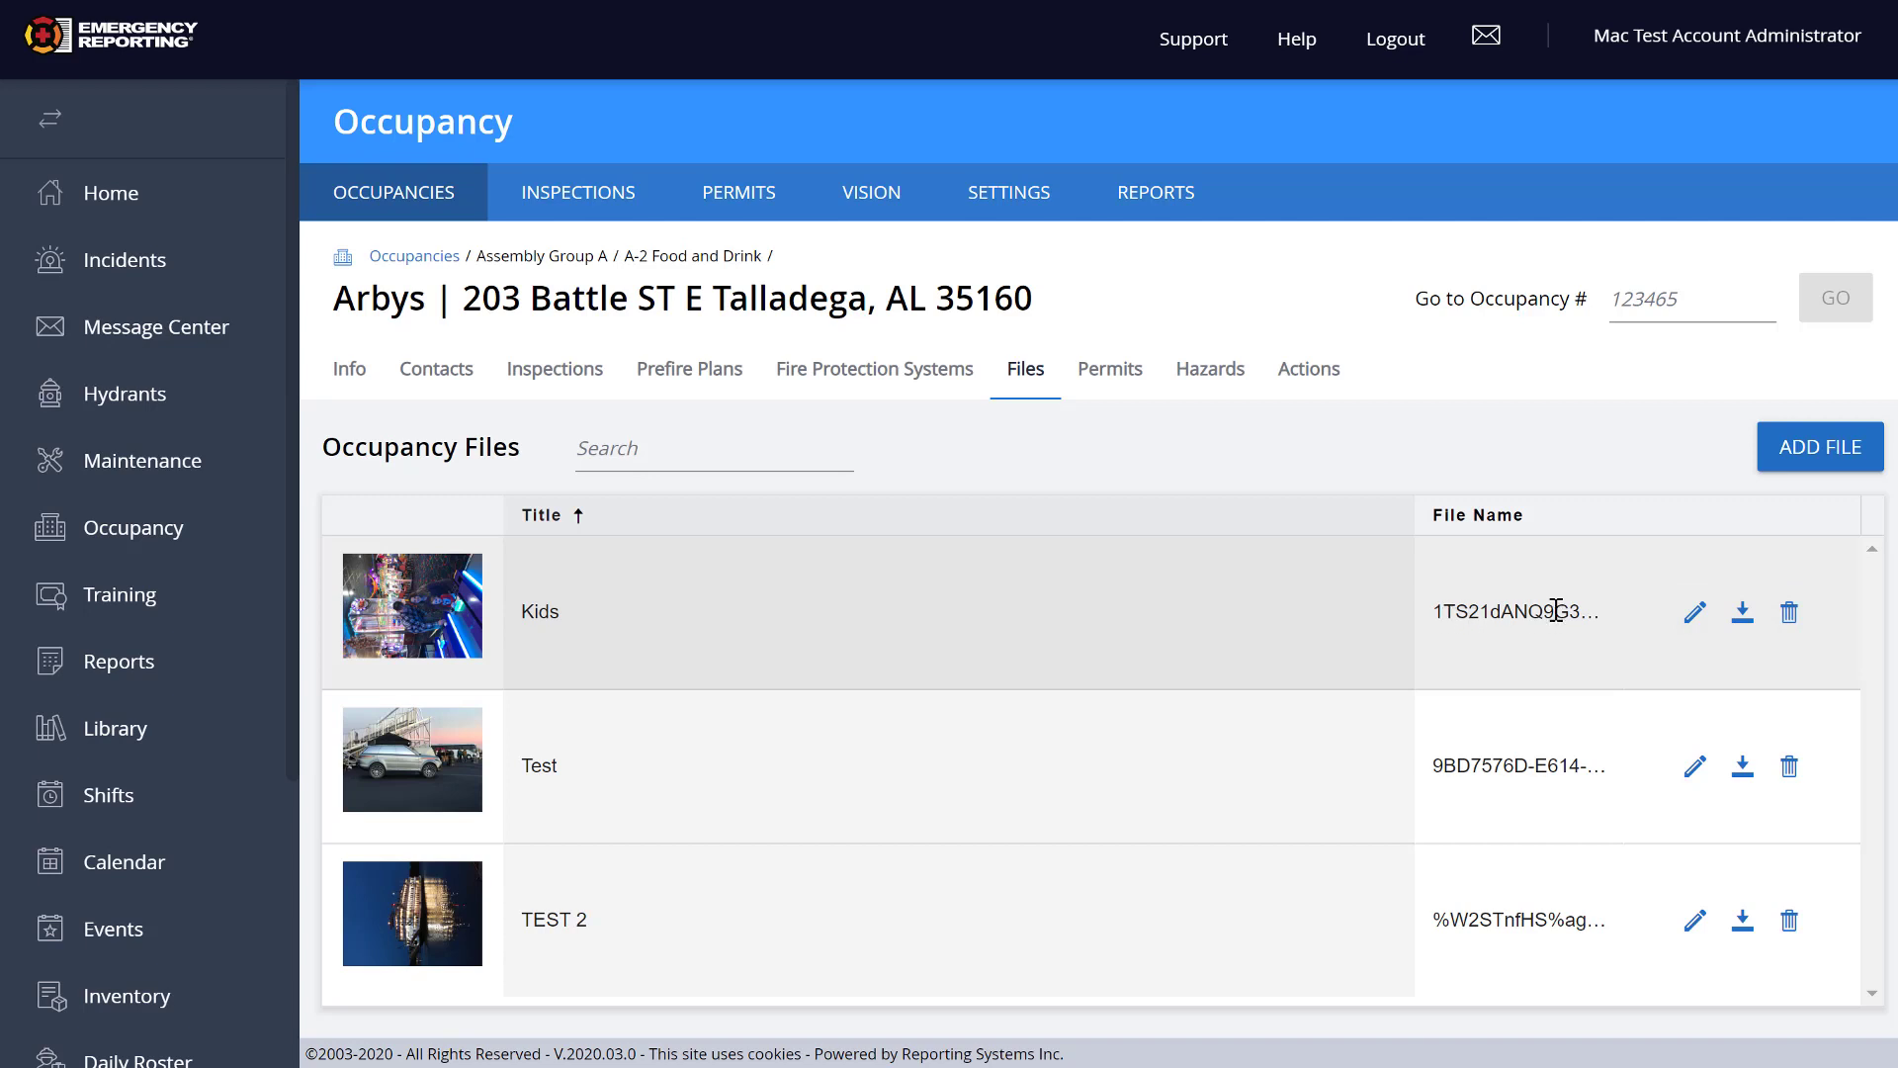
{"action": "left_click", "coordinate": [1112, 371]}
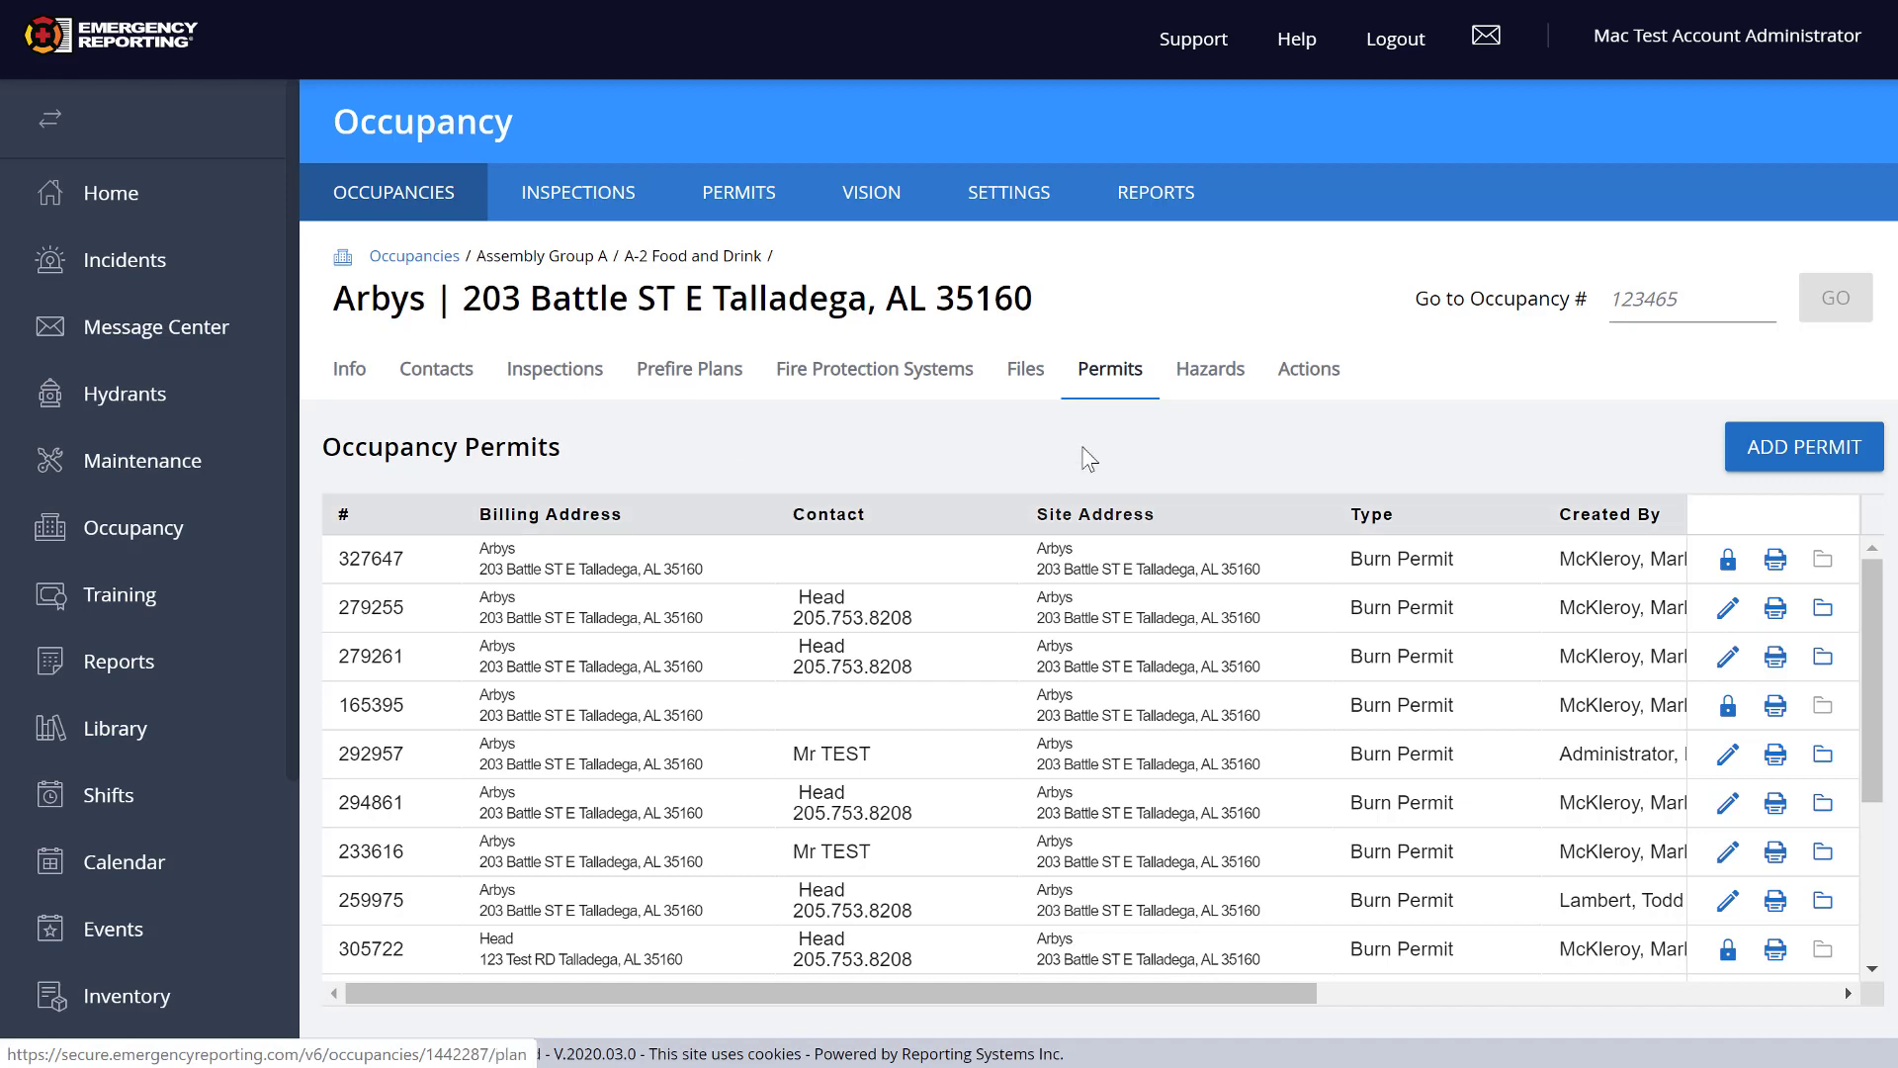
Step: Examine the Arbys occupancy hazards from the general data through to the OVAP score and needed fire flow
{"action": "left_click", "coordinate": [1214, 391]}
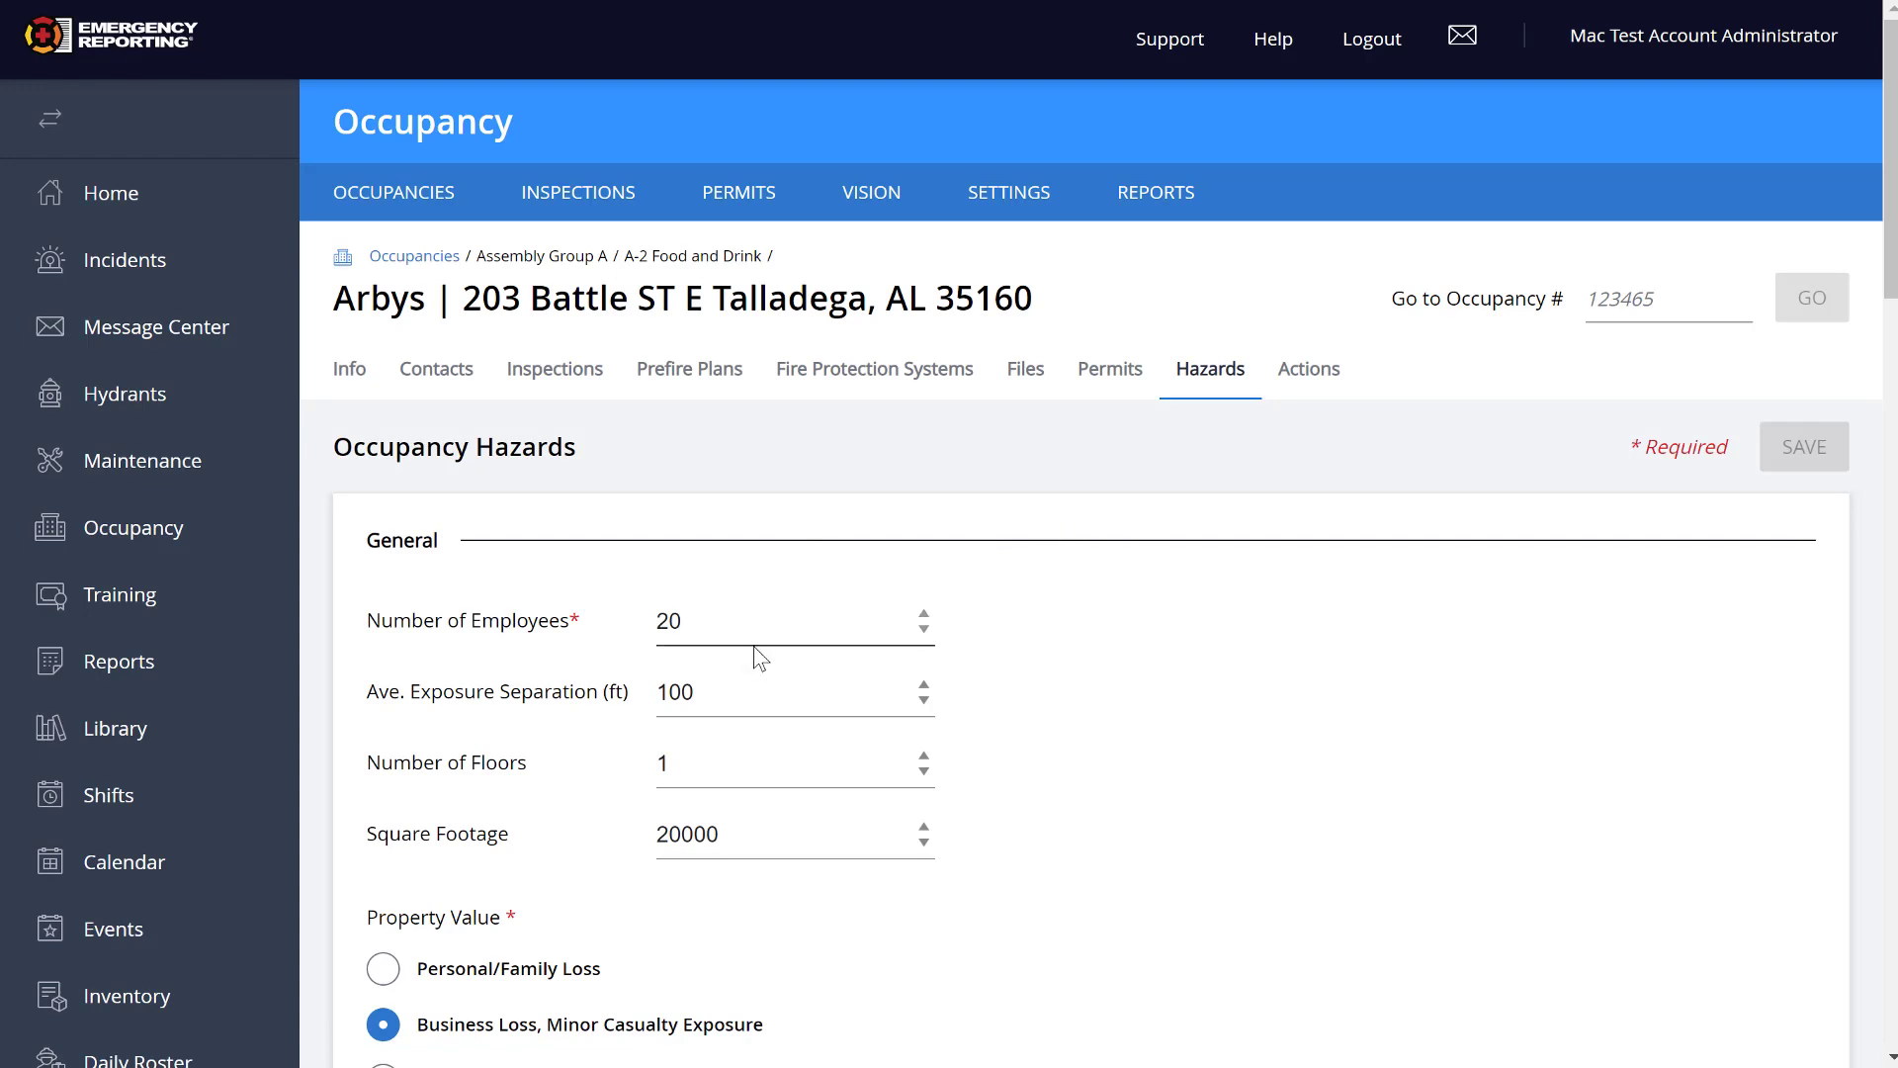
{"action": "scroll", "coordinate": [692, 698], "scroll_direction": "down", "scroll_amount": 1}
{"action": "scroll", "coordinate": [692, 698], "scroll_direction": "down", "scroll_amount": 3}
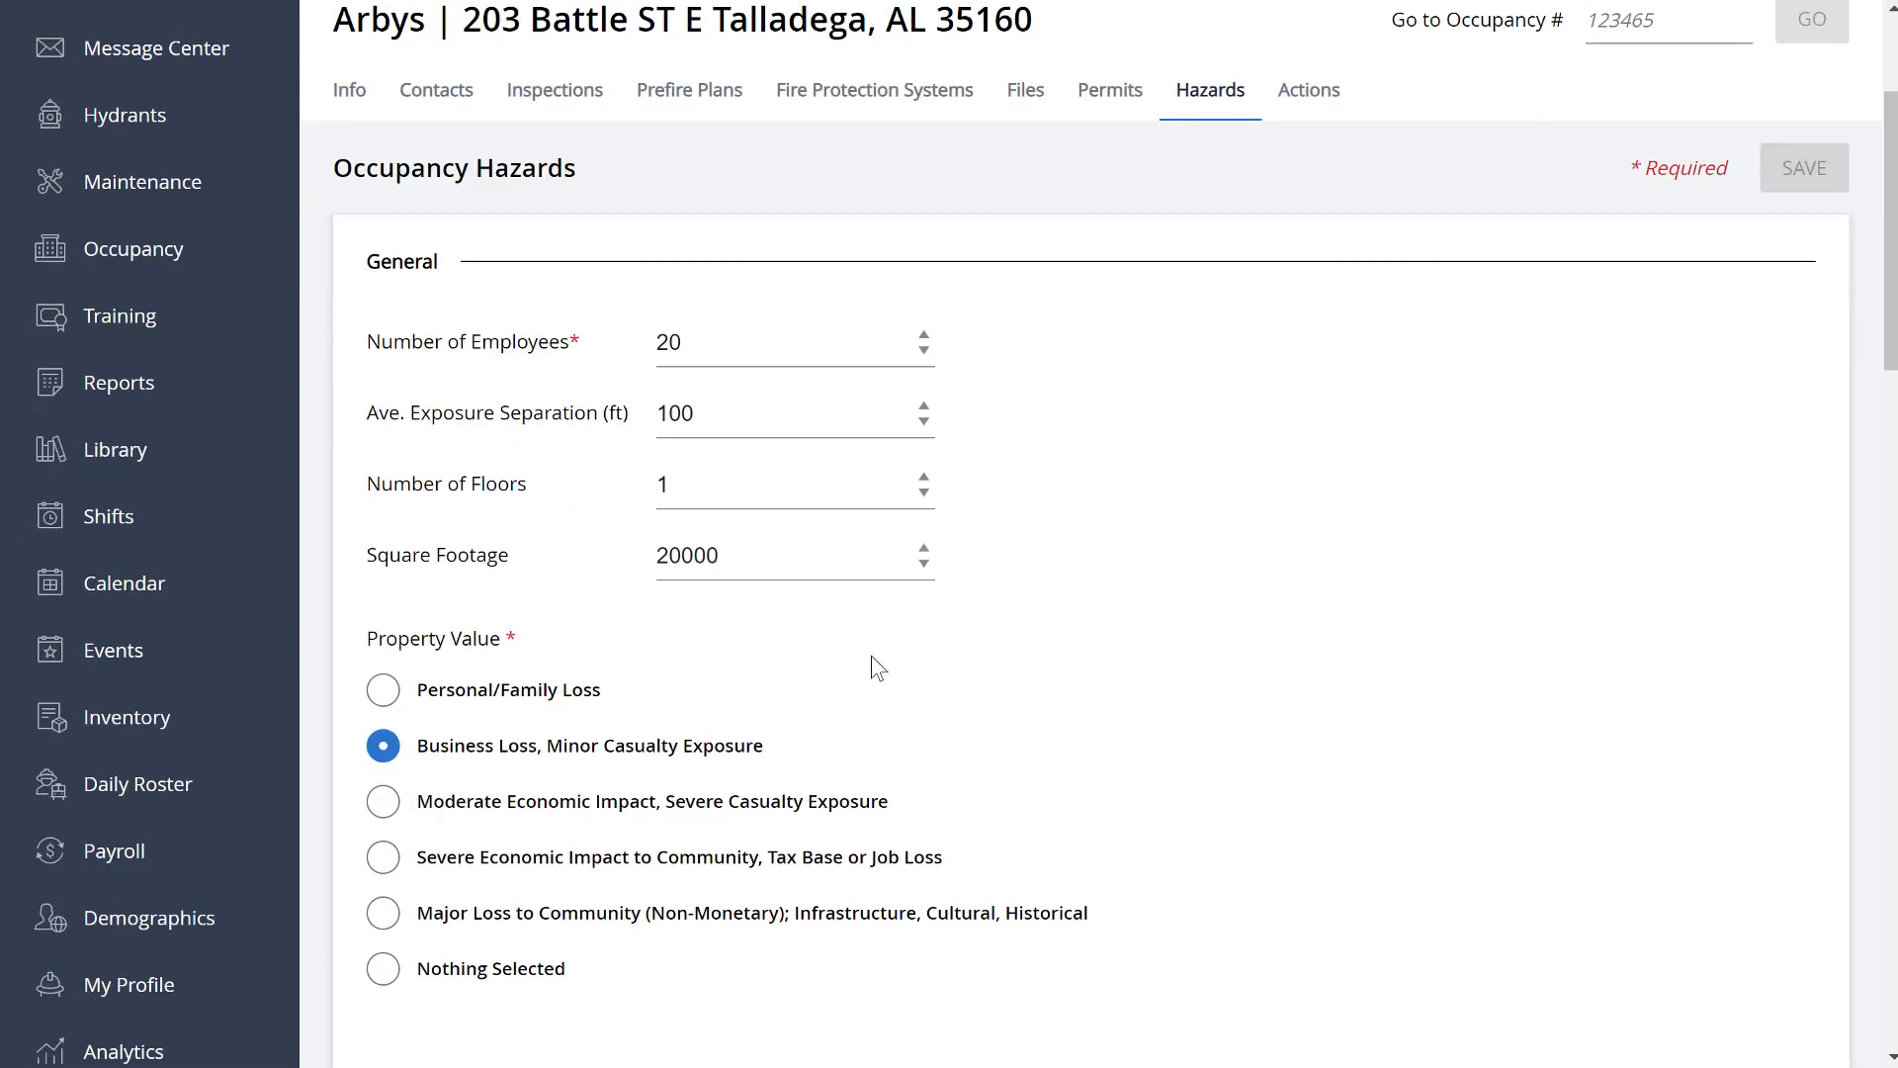
{"action": "scroll", "coordinate": [870, 655], "scroll_direction": "down", "scroll_amount": 3}
{"action": "scroll", "coordinate": [874, 672], "scroll_direction": "down", "scroll_amount": 2}
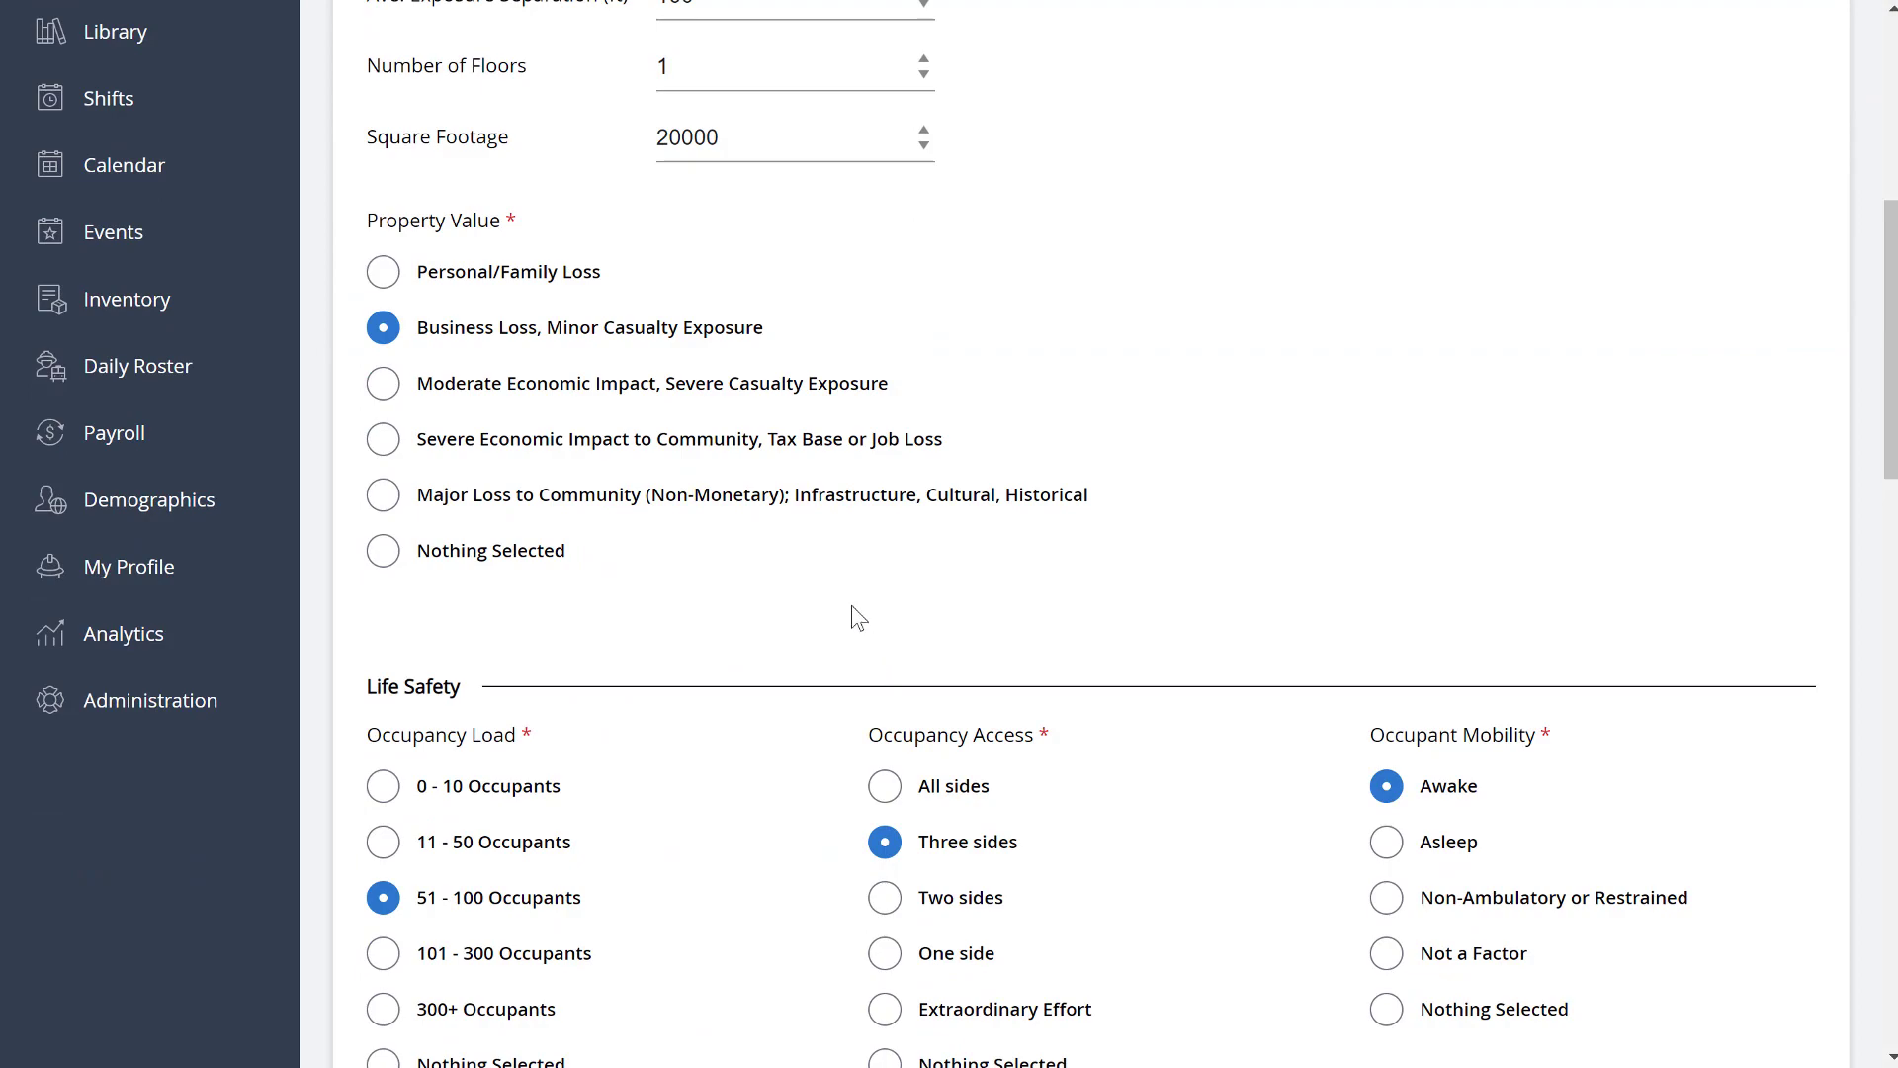
{"action": "scroll", "coordinate": [853, 607], "scroll_direction": "down", "scroll_amount": 5}
{"action": "scroll", "coordinate": [746, 602], "scroll_direction": "down", "scroll_amount": 5}
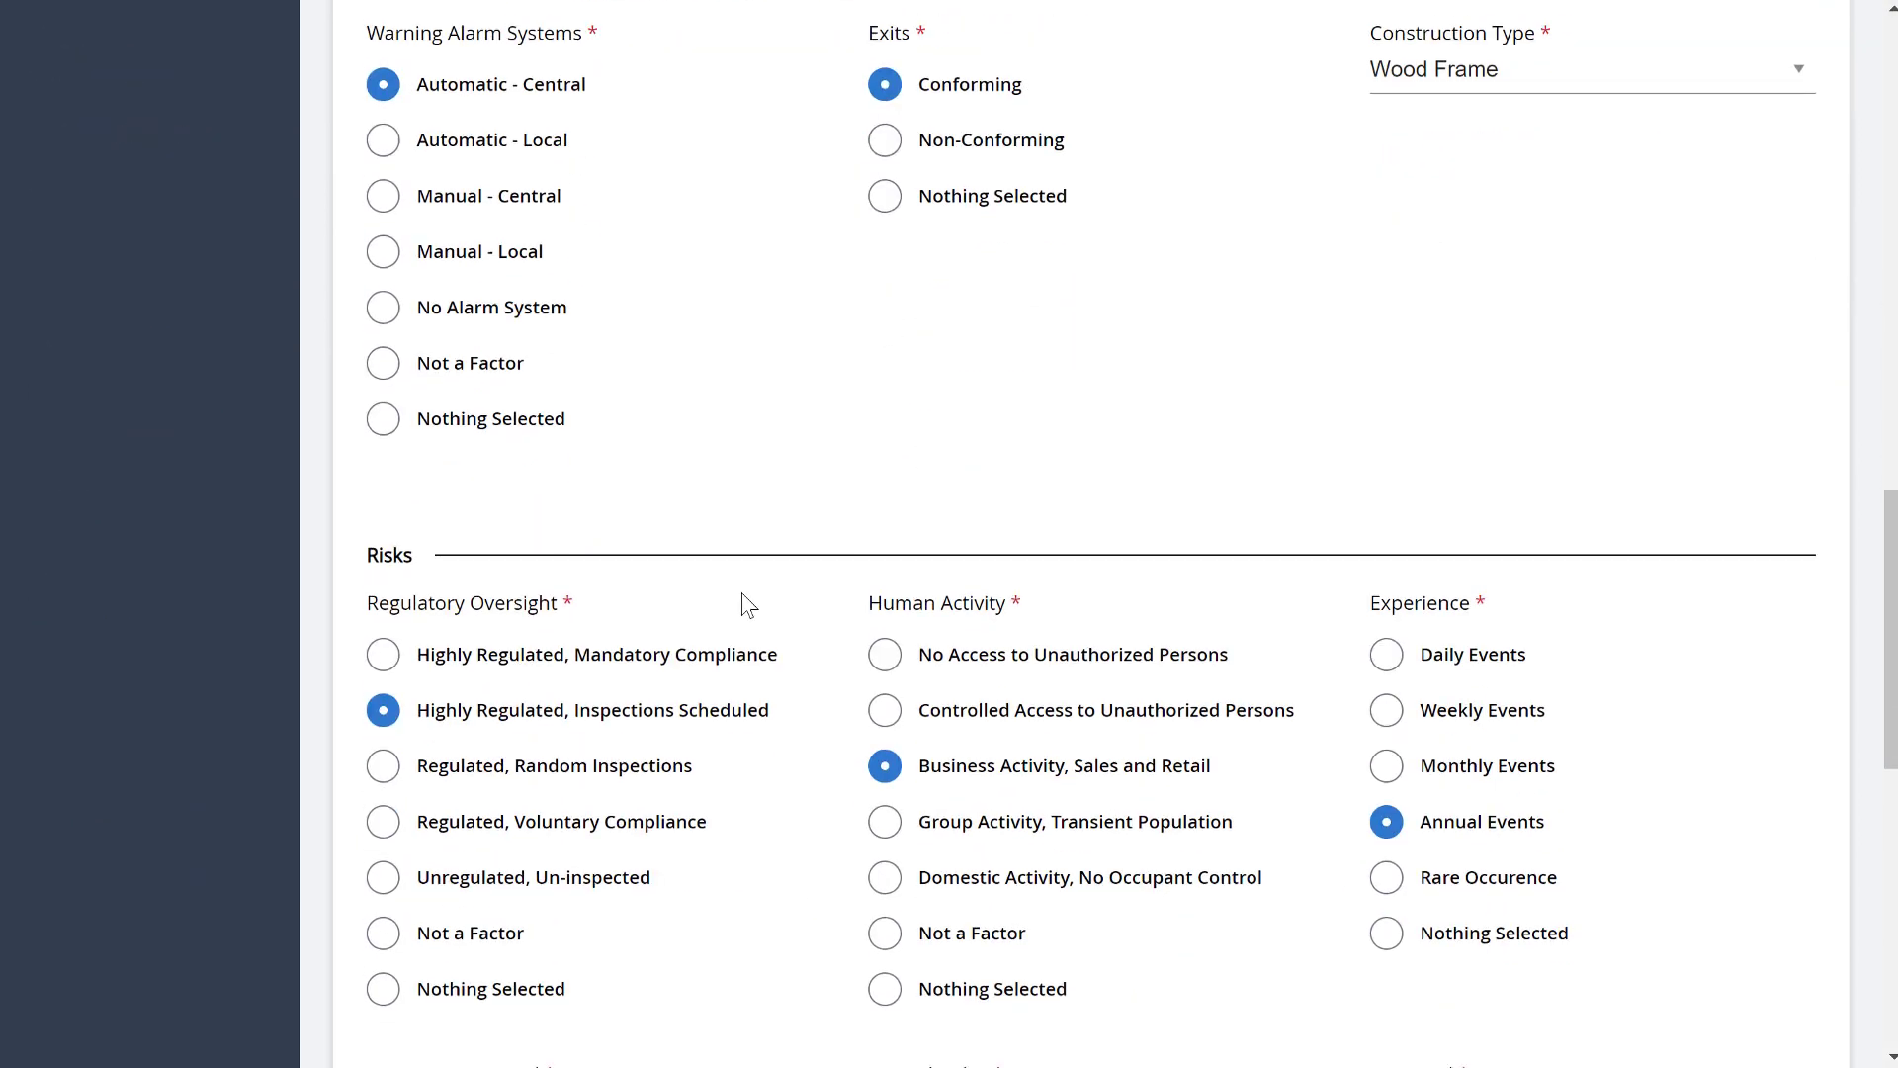
{"action": "scroll", "coordinate": [746, 602], "scroll_direction": "down", "scroll_amount": 10}
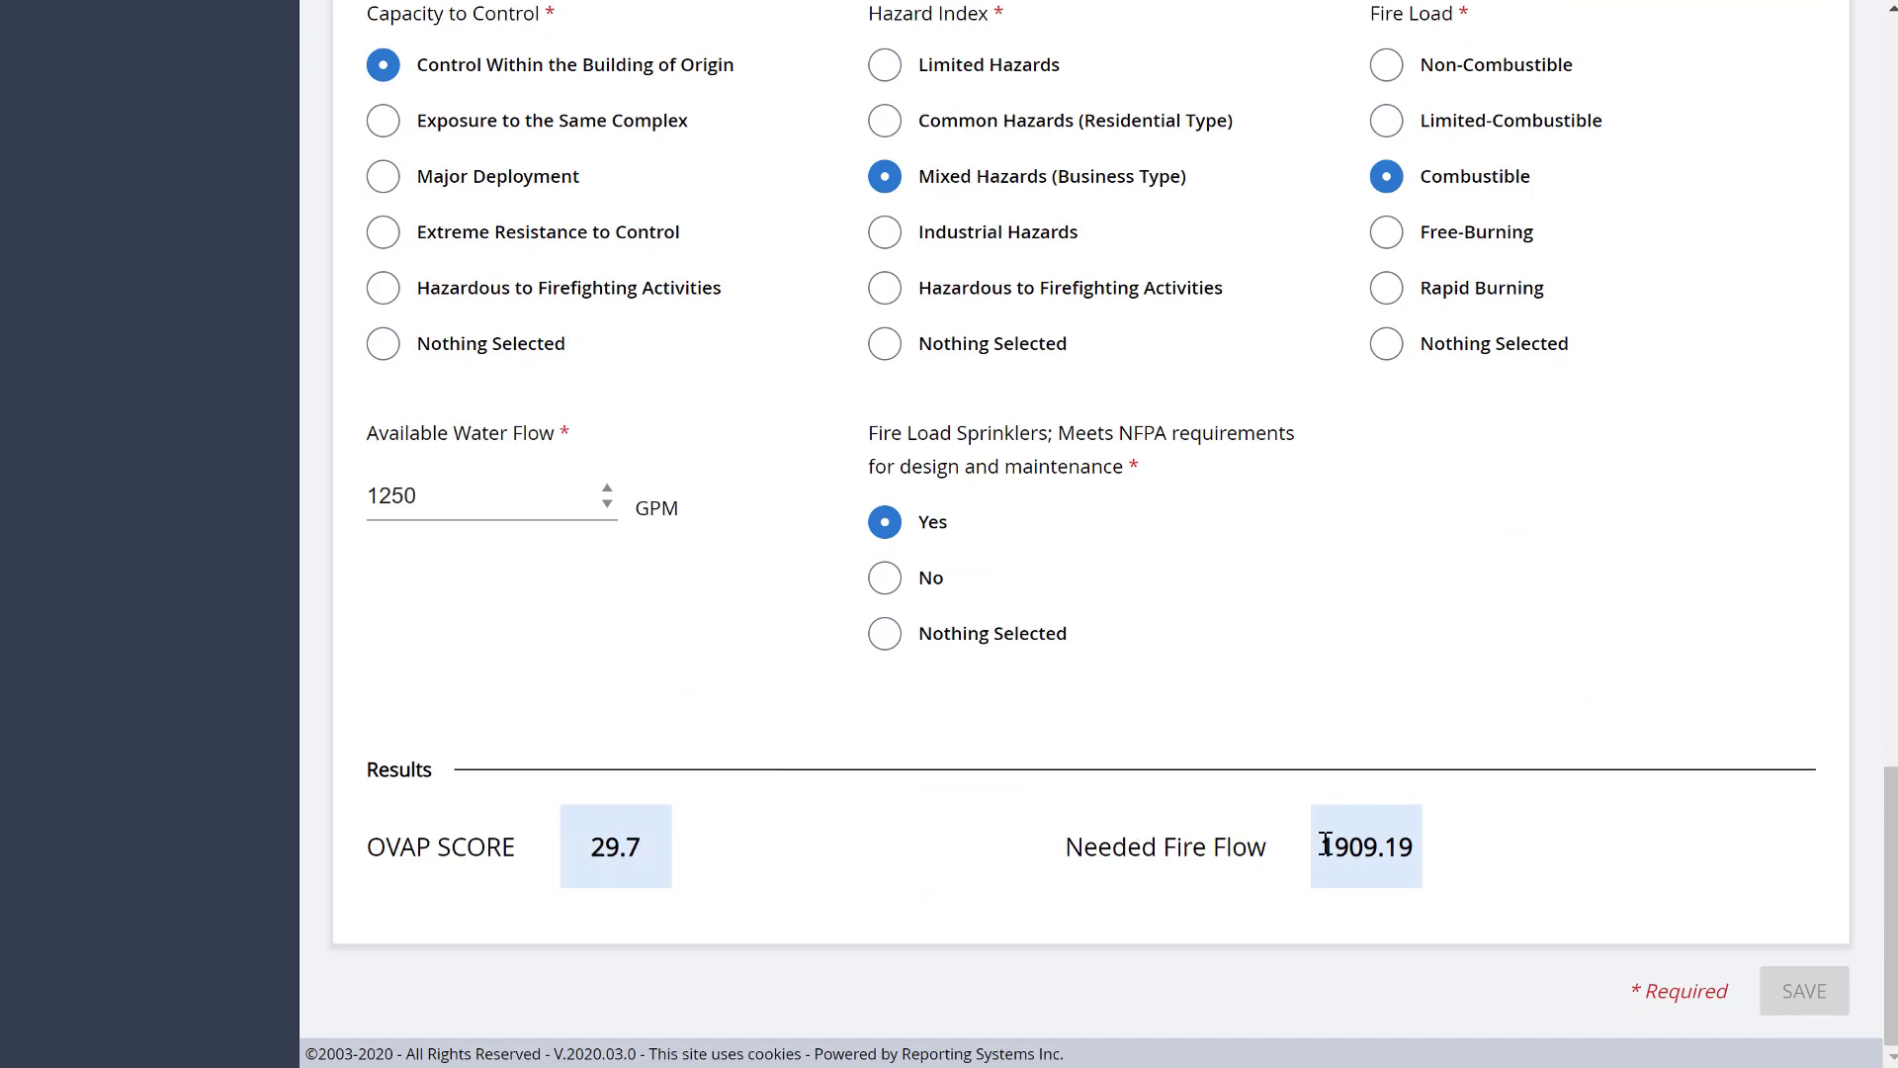
Step: Switch the Fire Load Sprinklers NFPA answer to No, set it back to Yes, and save the occupancy hazards
{"action": "left_click", "coordinate": [890, 581]}
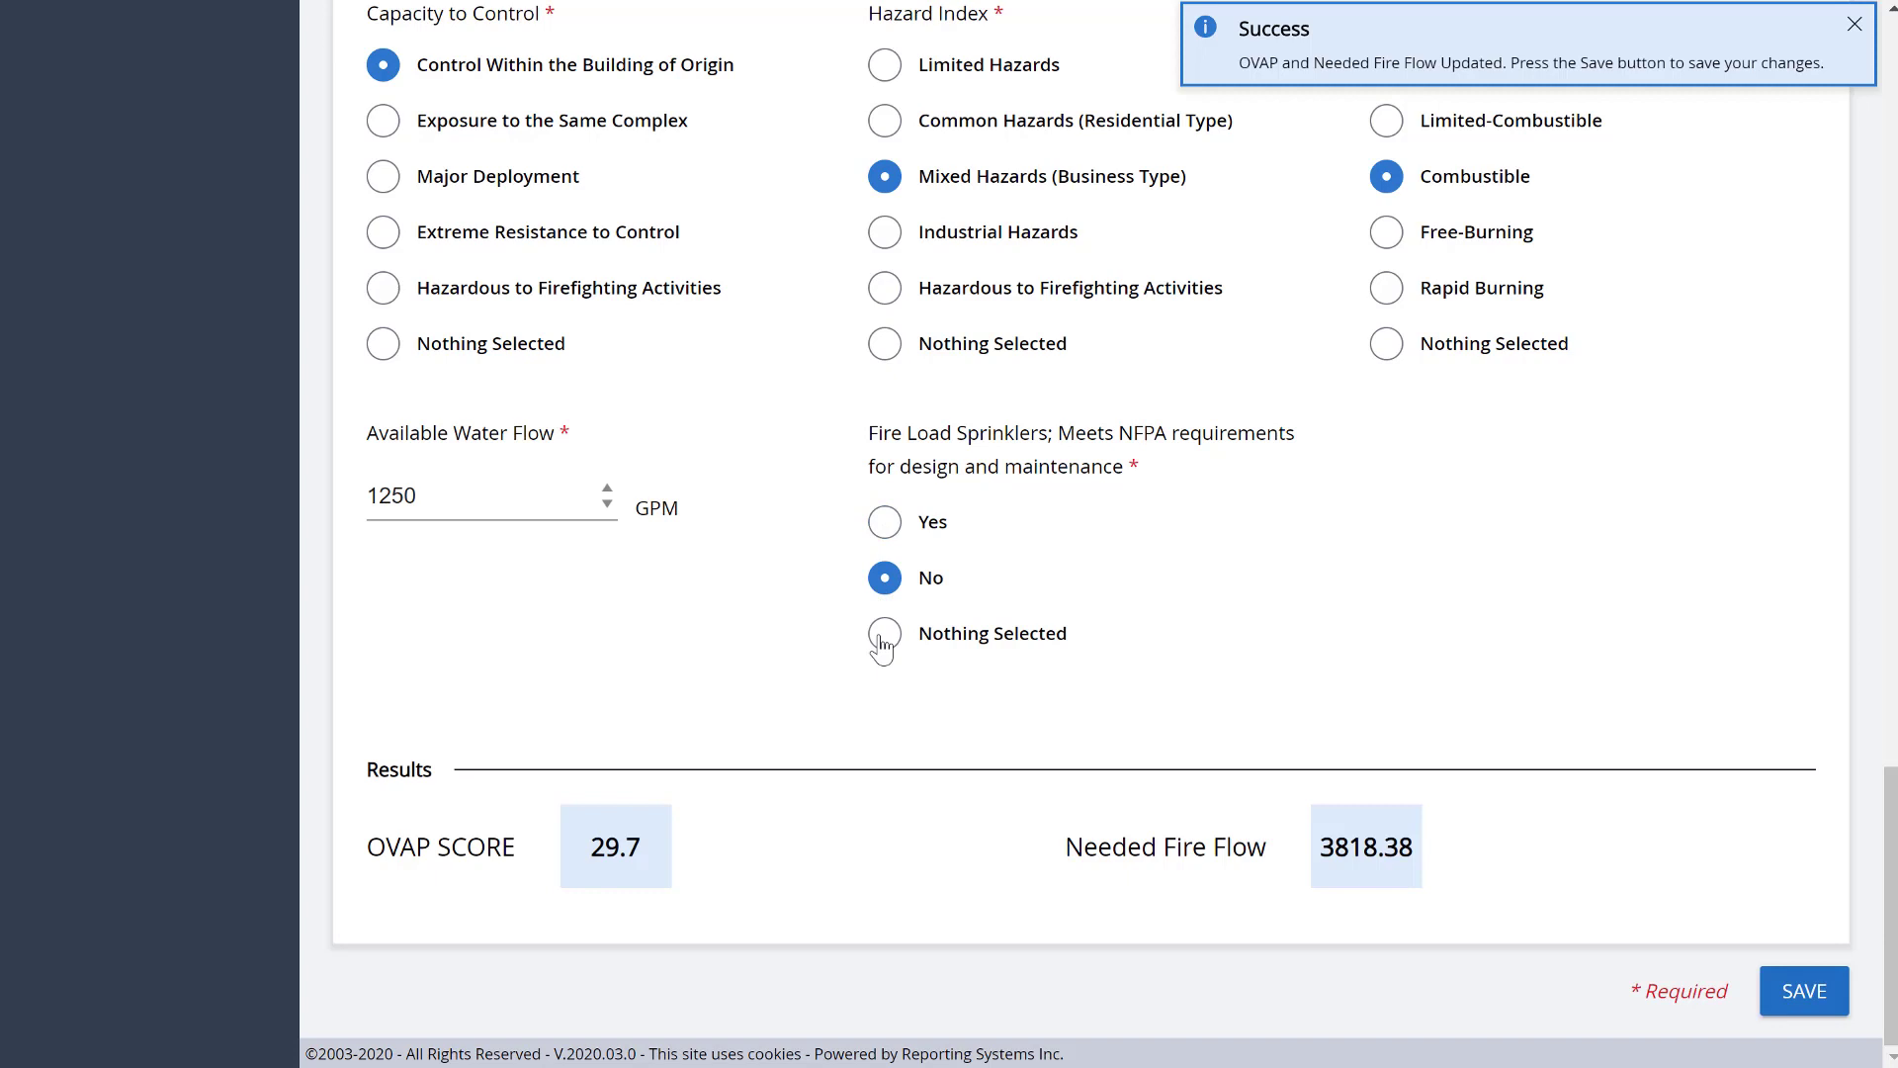
{"action": "left_click", "coordinate": [885, 521]}
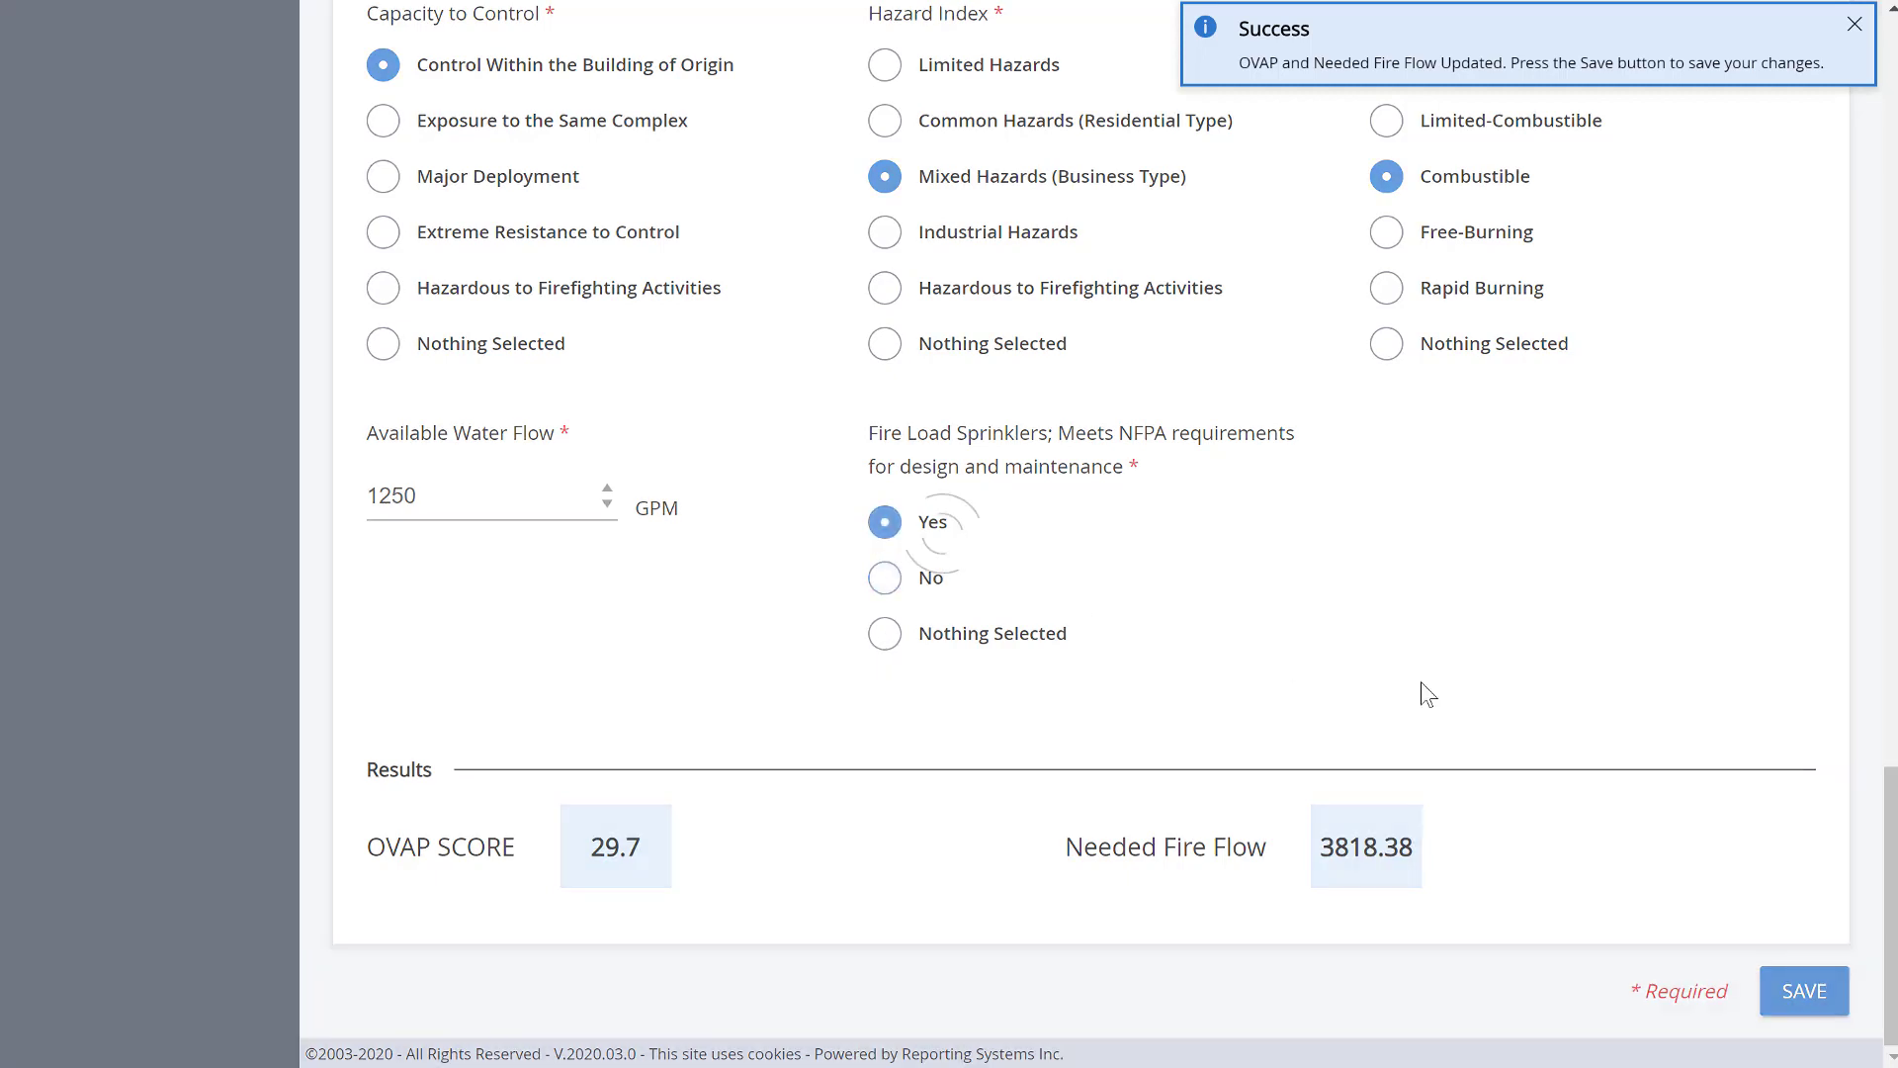
{"action": "left_click", "coordinate": [1801, 993]}
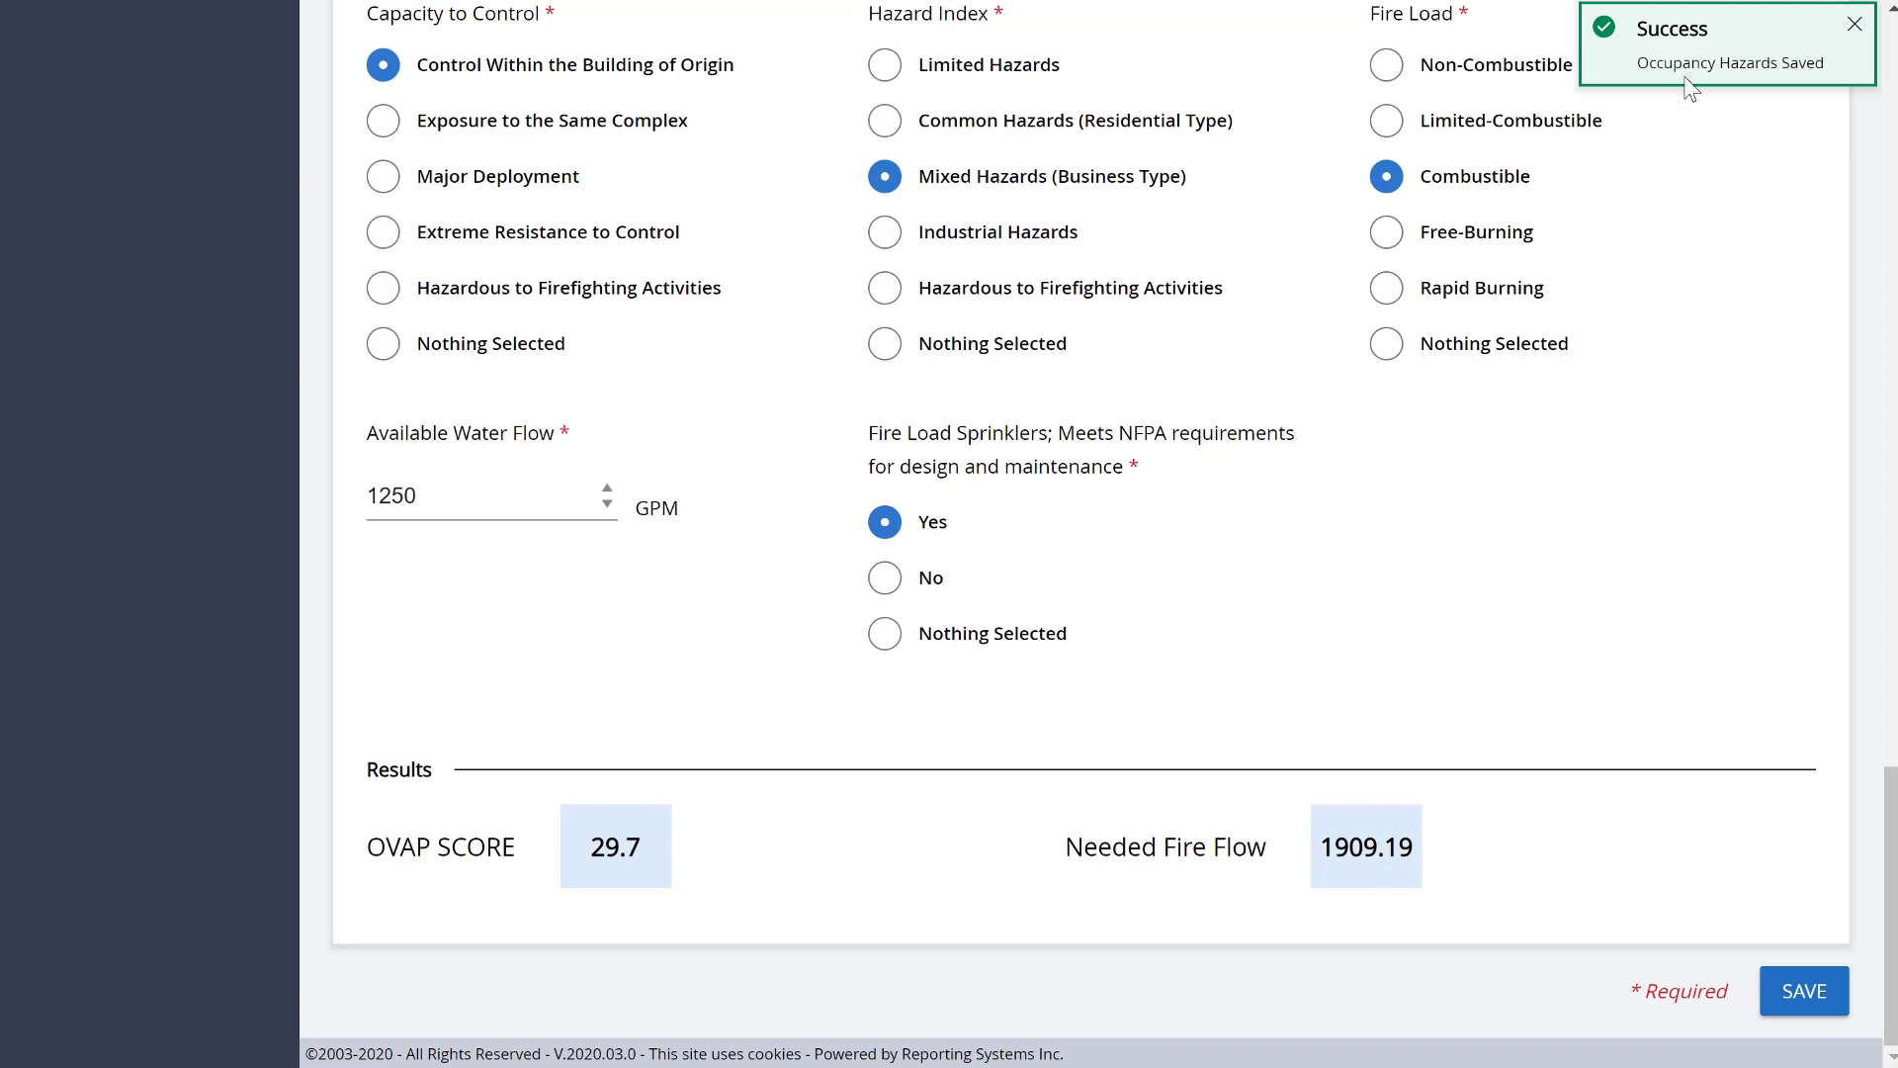
{"action": "left_click", "coordinate": [1826, 65]}
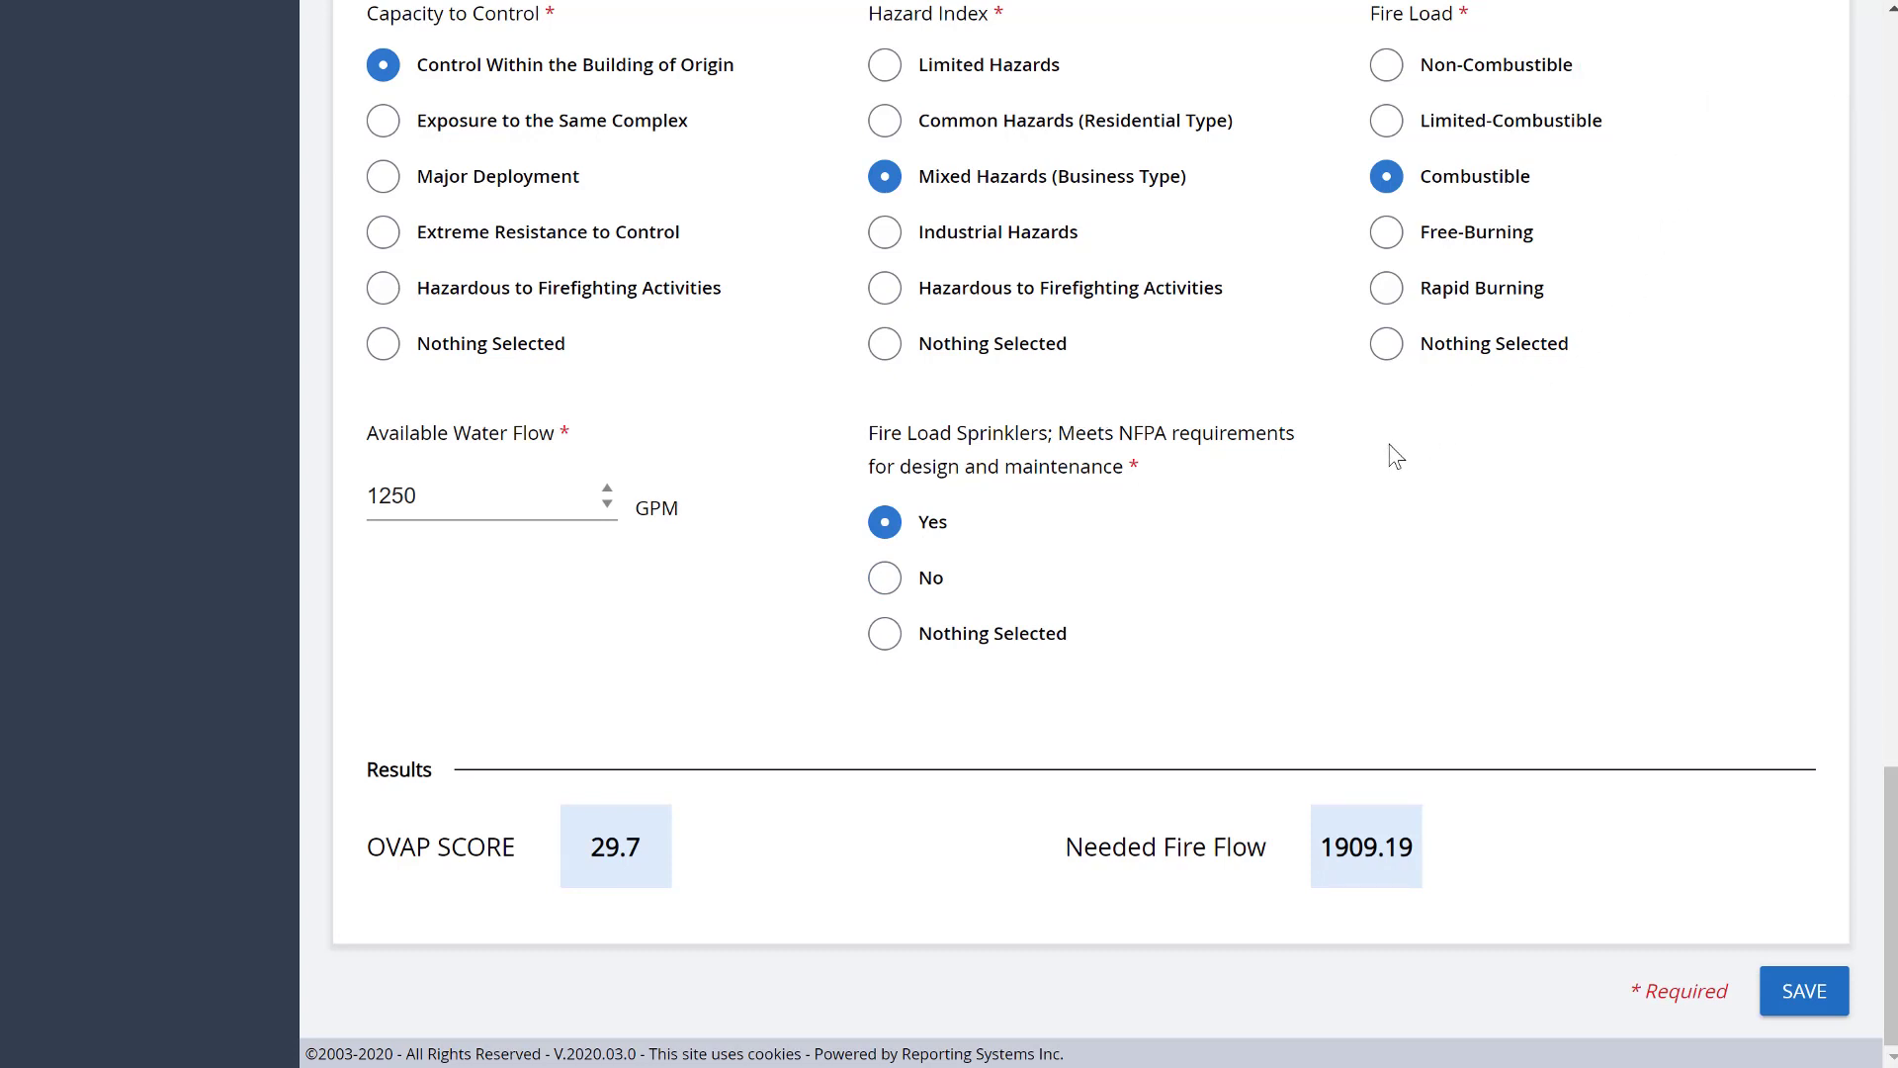
Step: Start a new occupancy action for Arbys and set its date to 2/5/2020
{"action": "scroll", "coordinate": [1390, 448], "scroll_direction": "up", "scroll_amount": 10}
{"action": "scroll", "coordinate": [1293, 478], "scroll_direction": "up", "scroll_amount": 15}
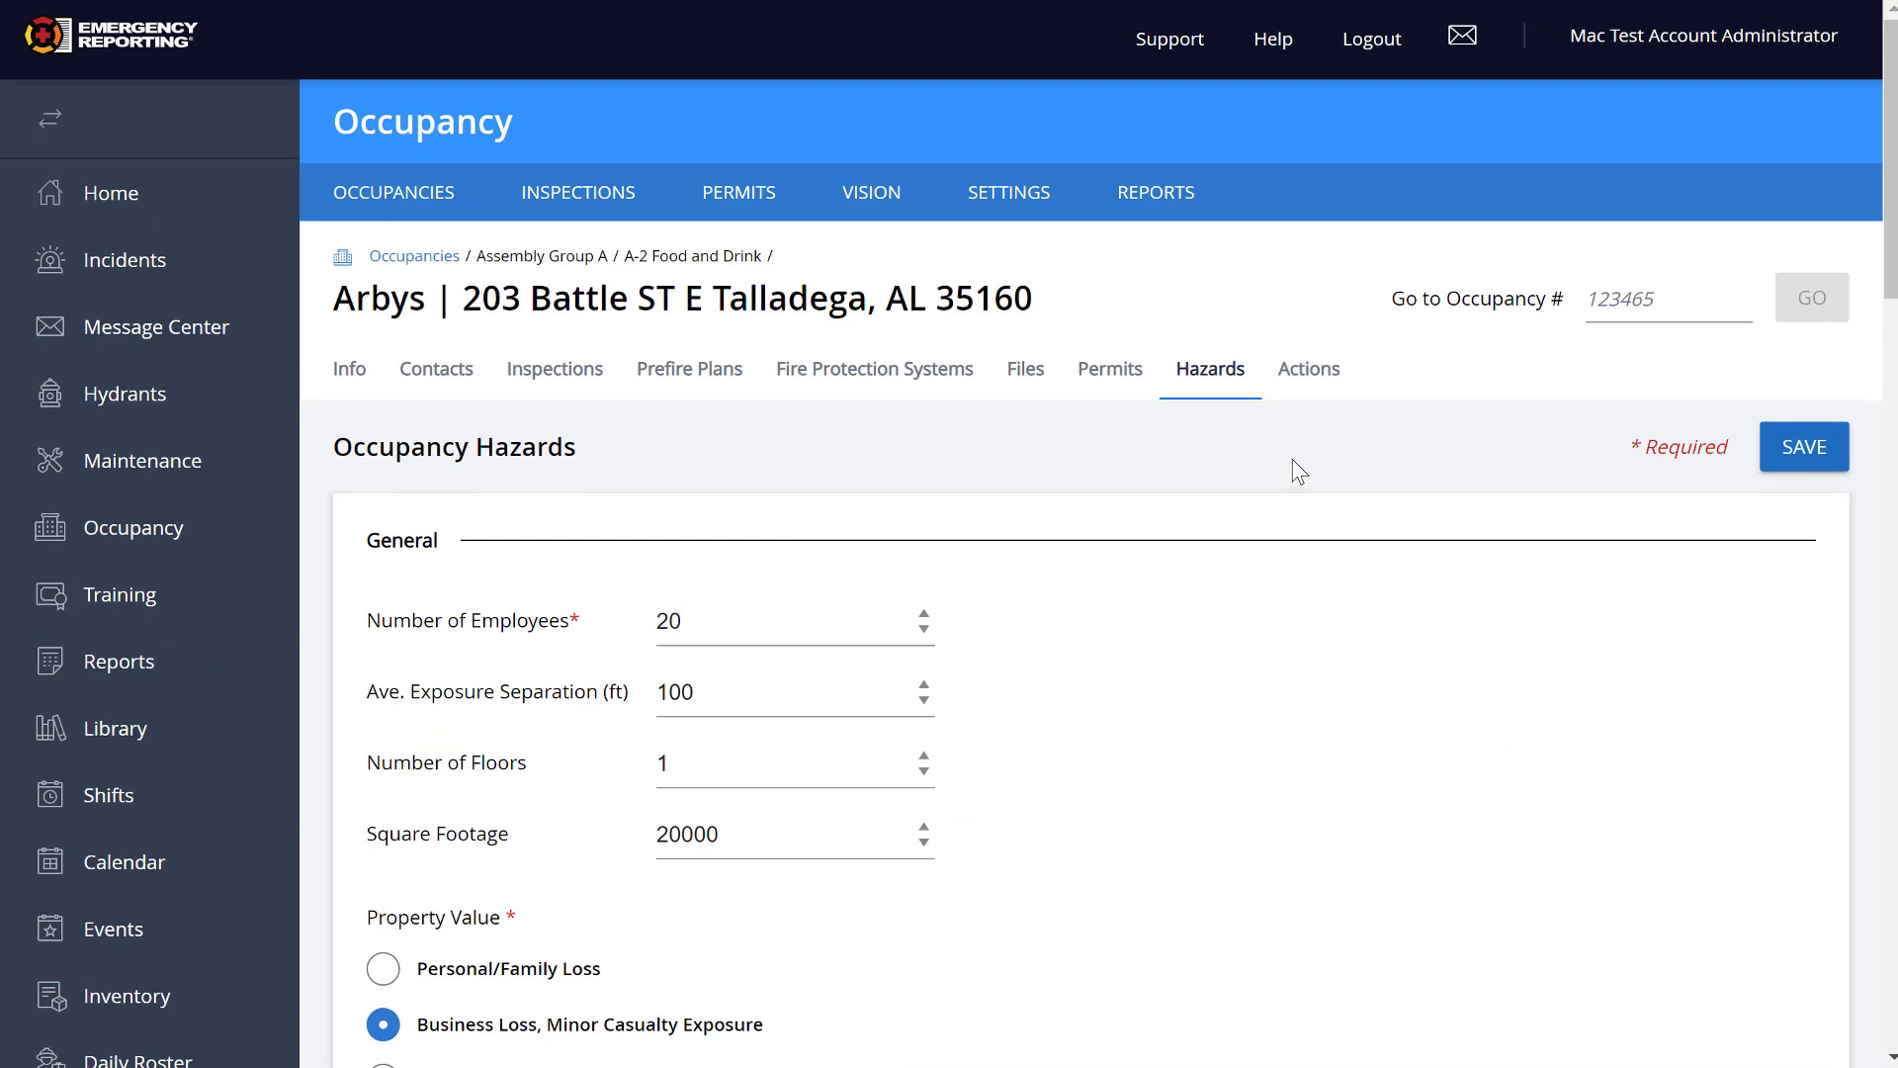
{"action": "left_click", "coordinate": [1305, 381]}
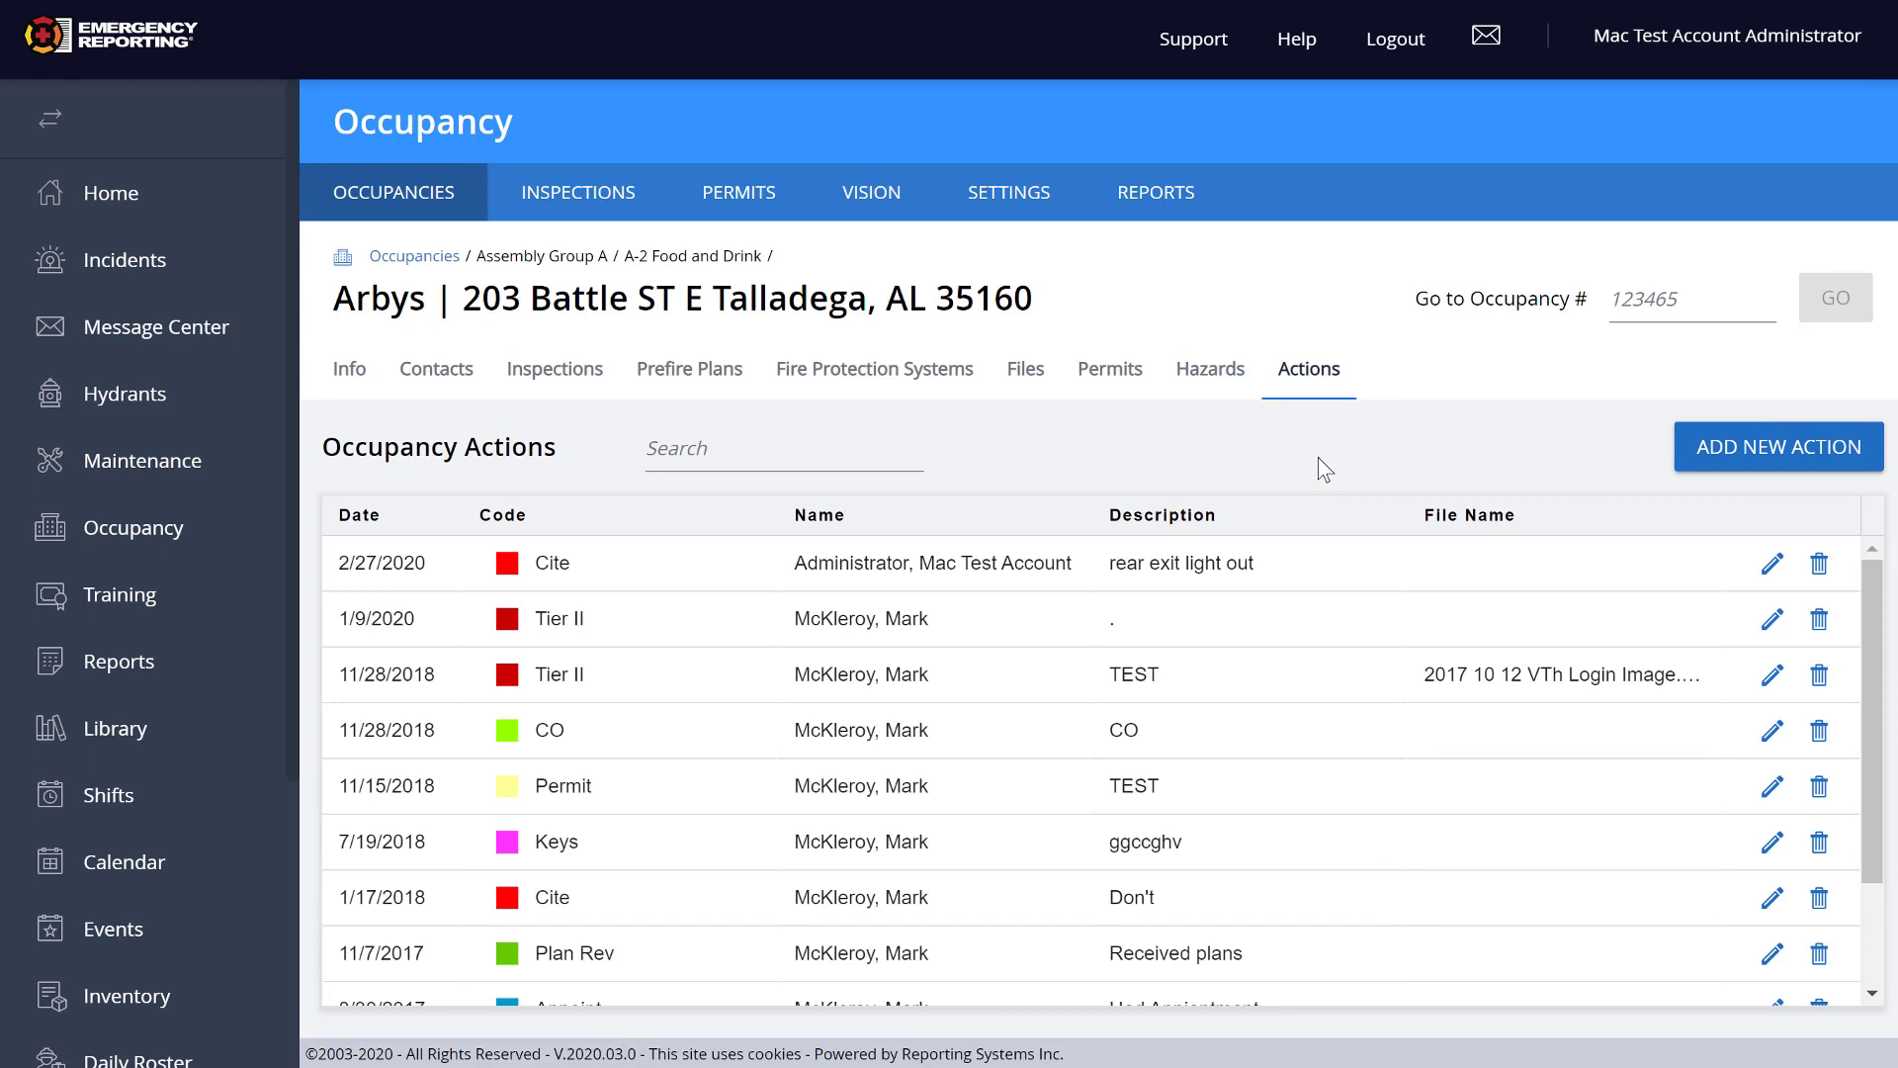
{"action": "left_click", "coordinate": [1827, 457]}
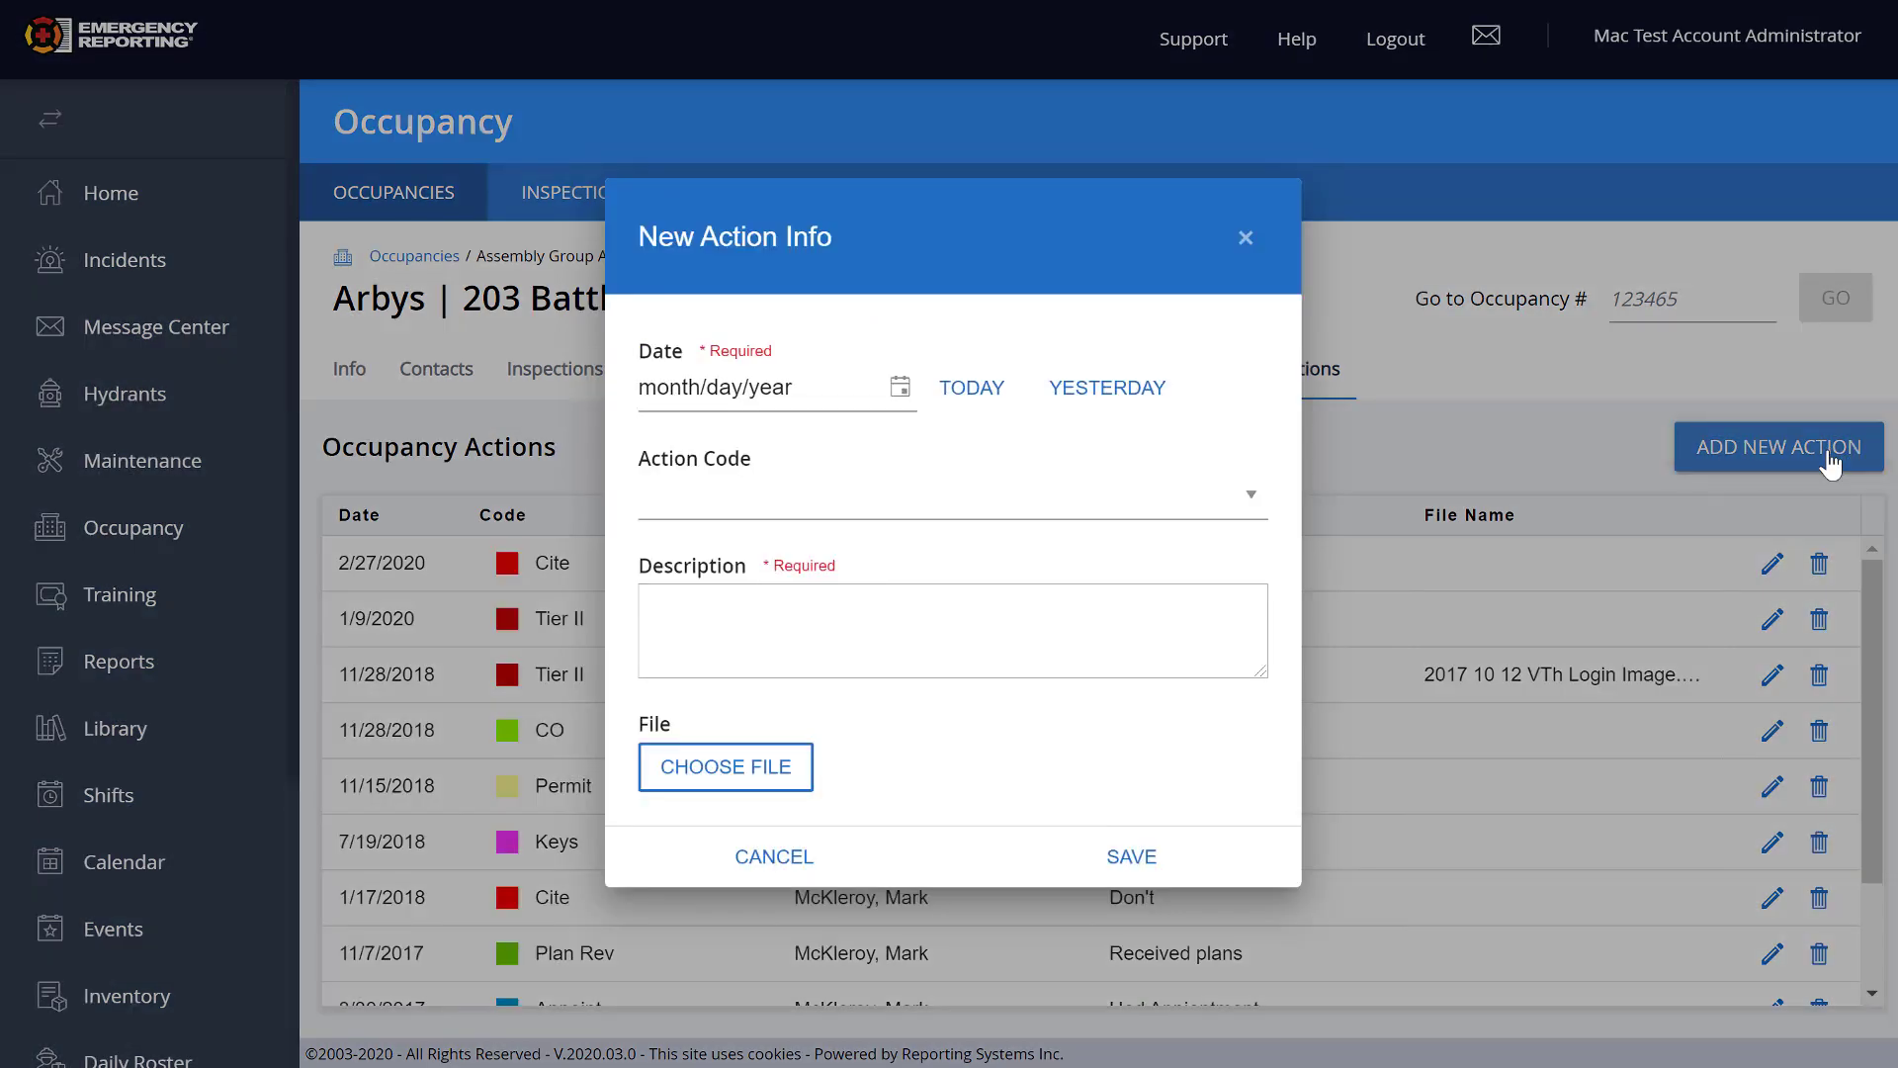
{"action": "left_click", "coordinate": [959, 387]}
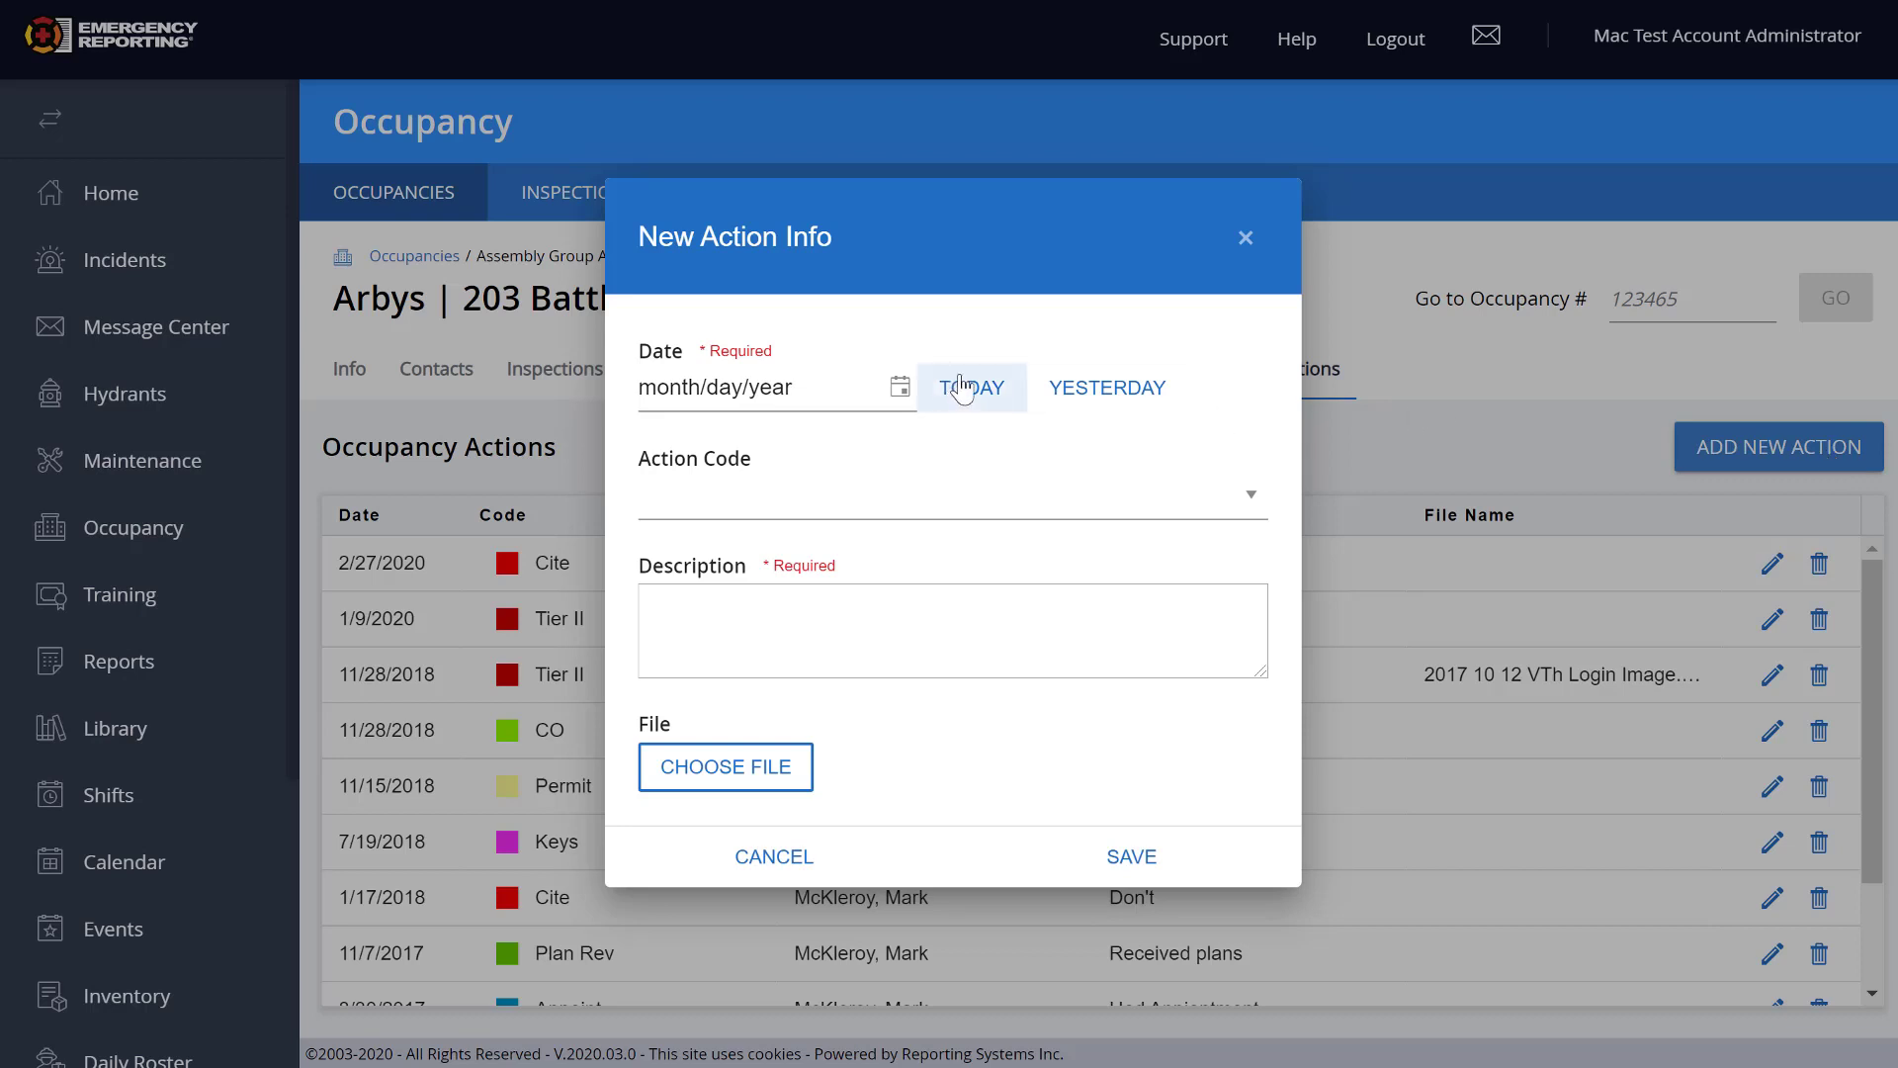
{"action": "left_click", "coordinate": [896, 391]}
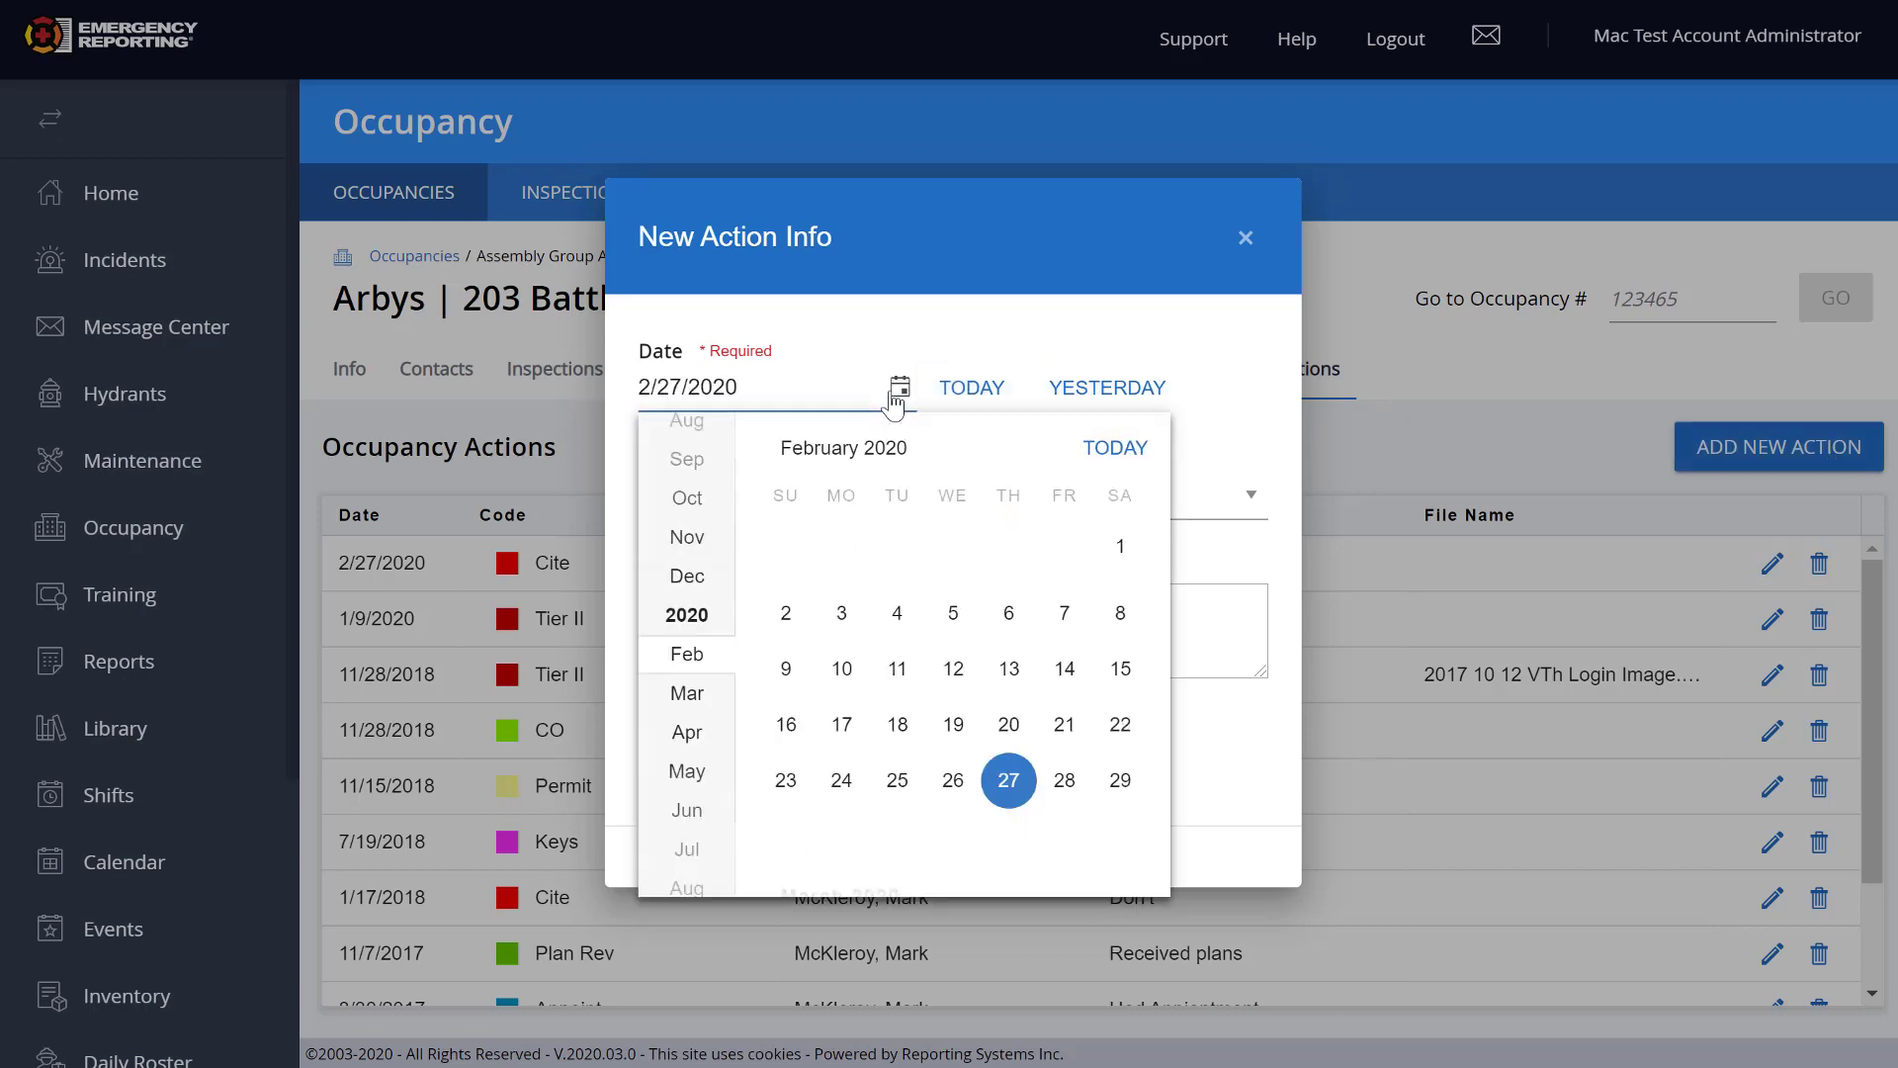
{"action": "left_click", "coordinate": [953, 612]}
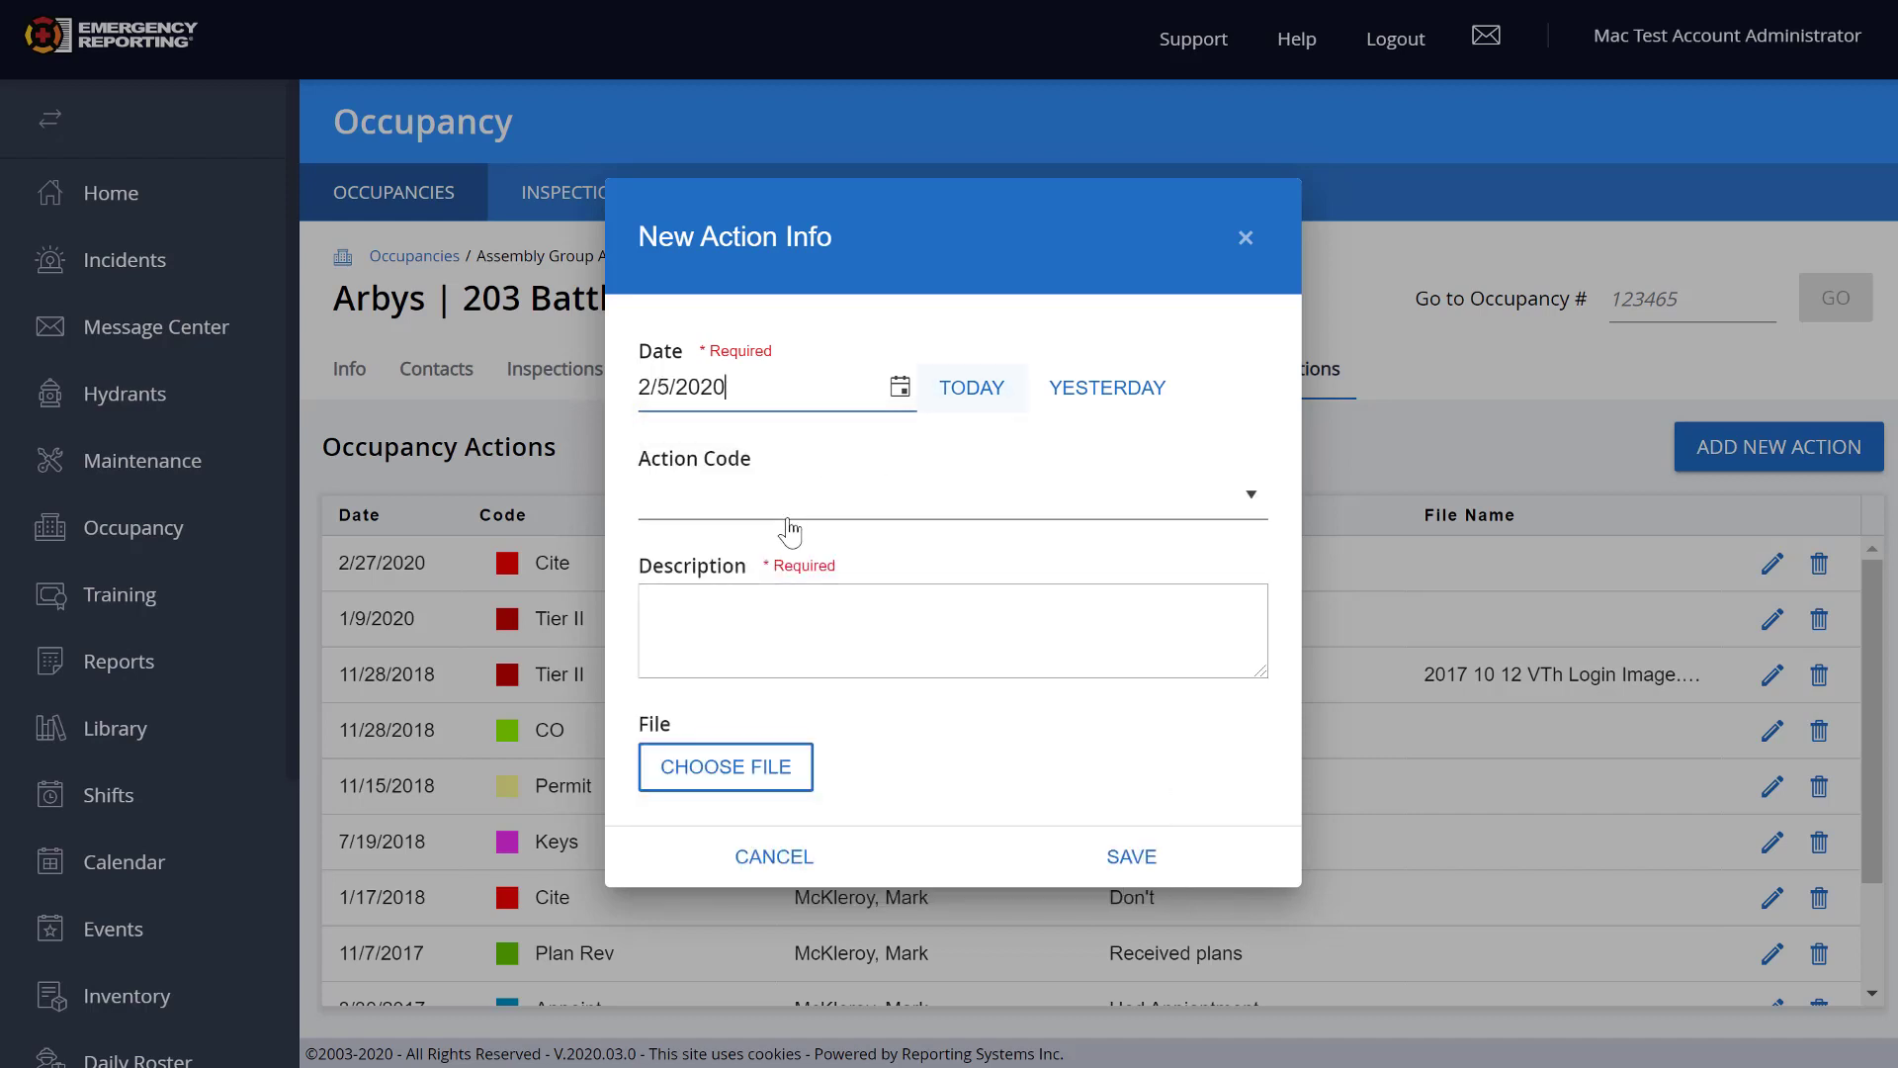
Step: Set the new action's code to "Keys - Keys put in Knox Box"
{"action": "left_click", "coordinate": [791, 500]}
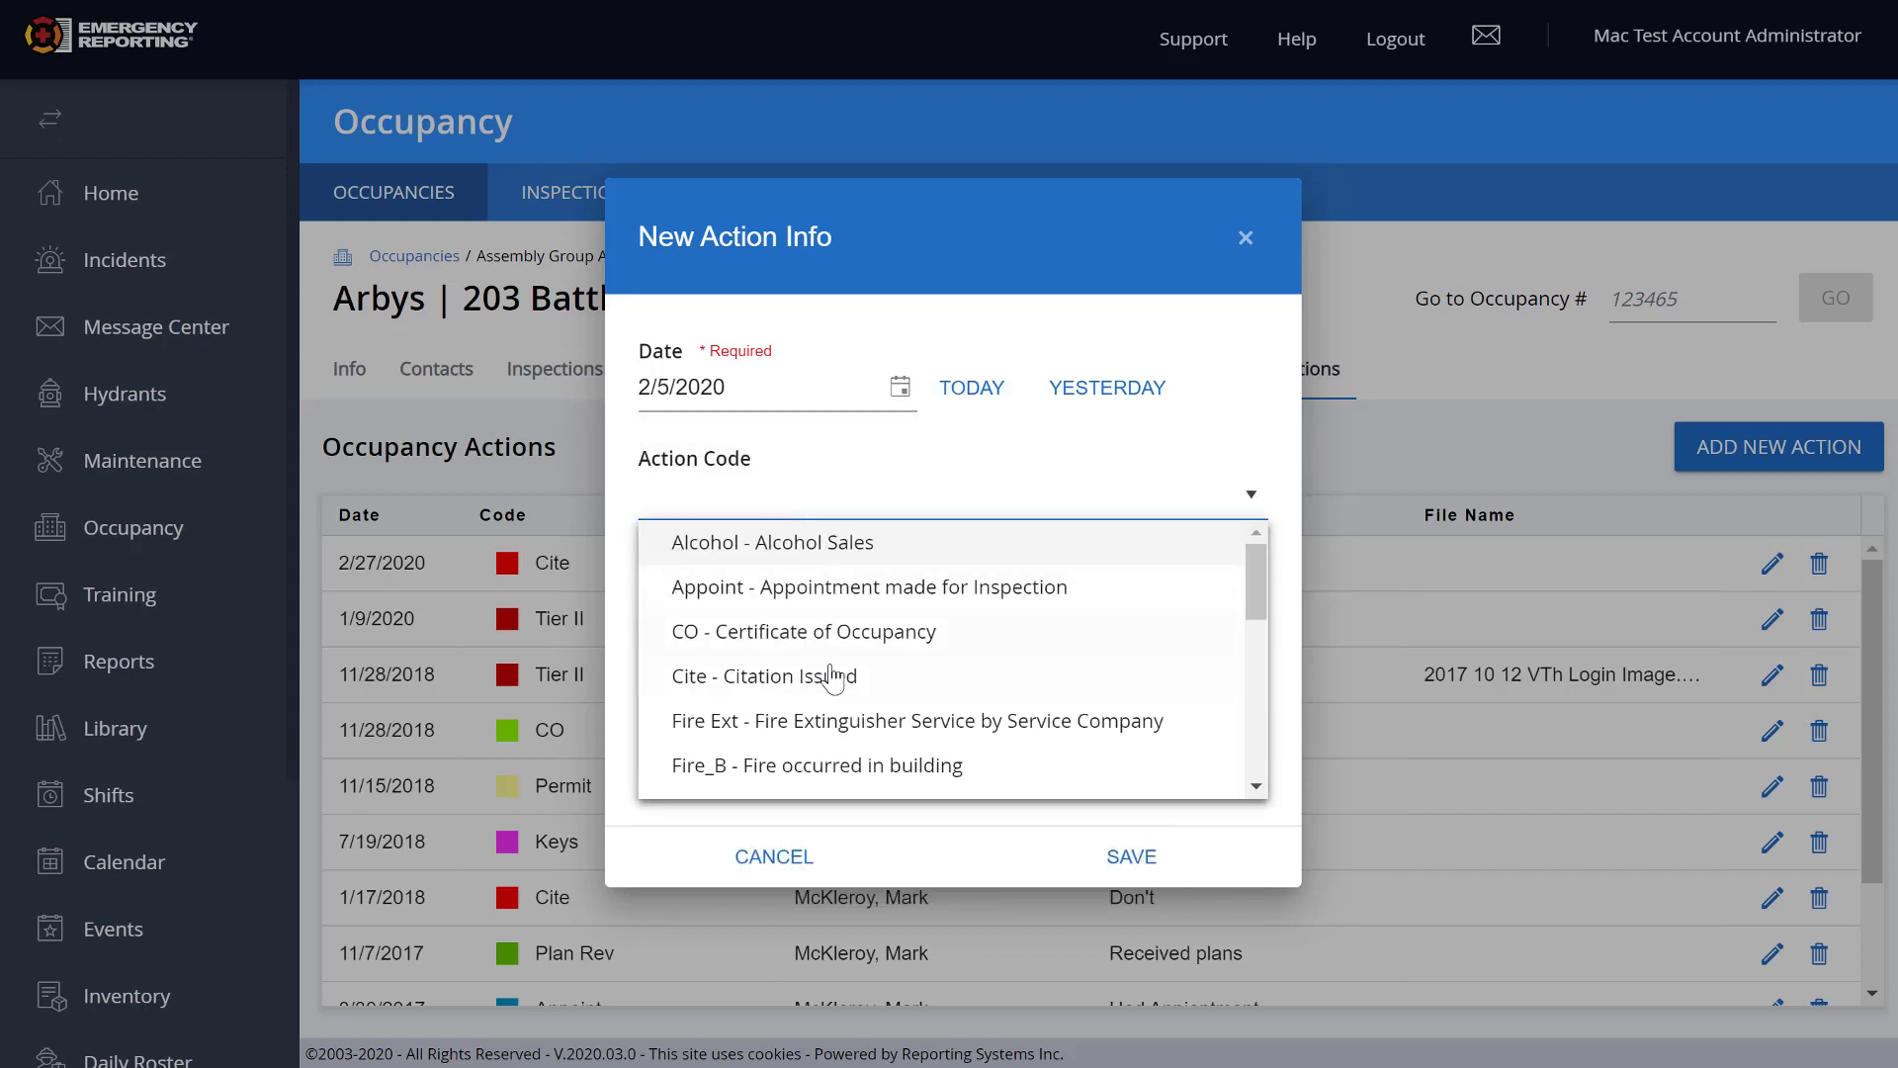
{"action": "scroll", "coordinate": [834, 673], "scroll_direction": "down", "scroll_amount": 5}
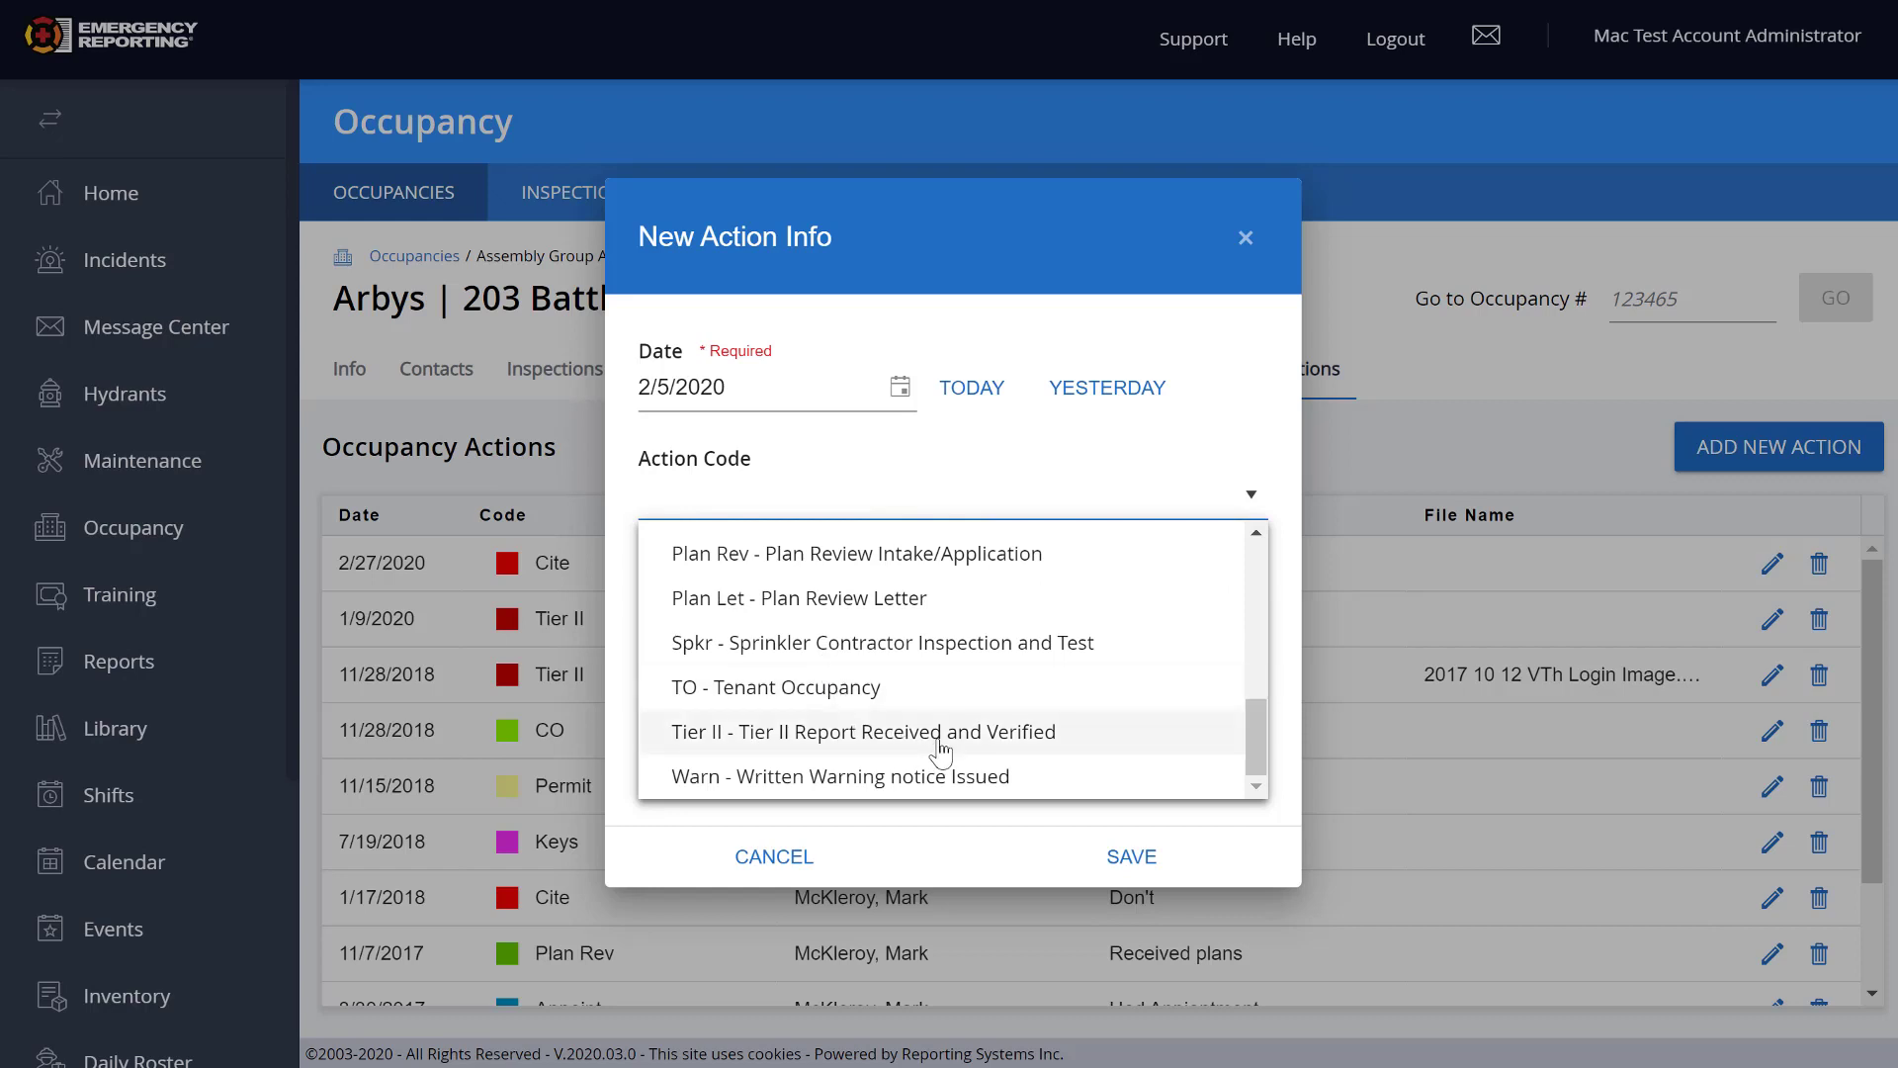
{"action": "scroll", "coordinate": [939, 754], "scroll_direction": "up", "scroll_amount": 5}
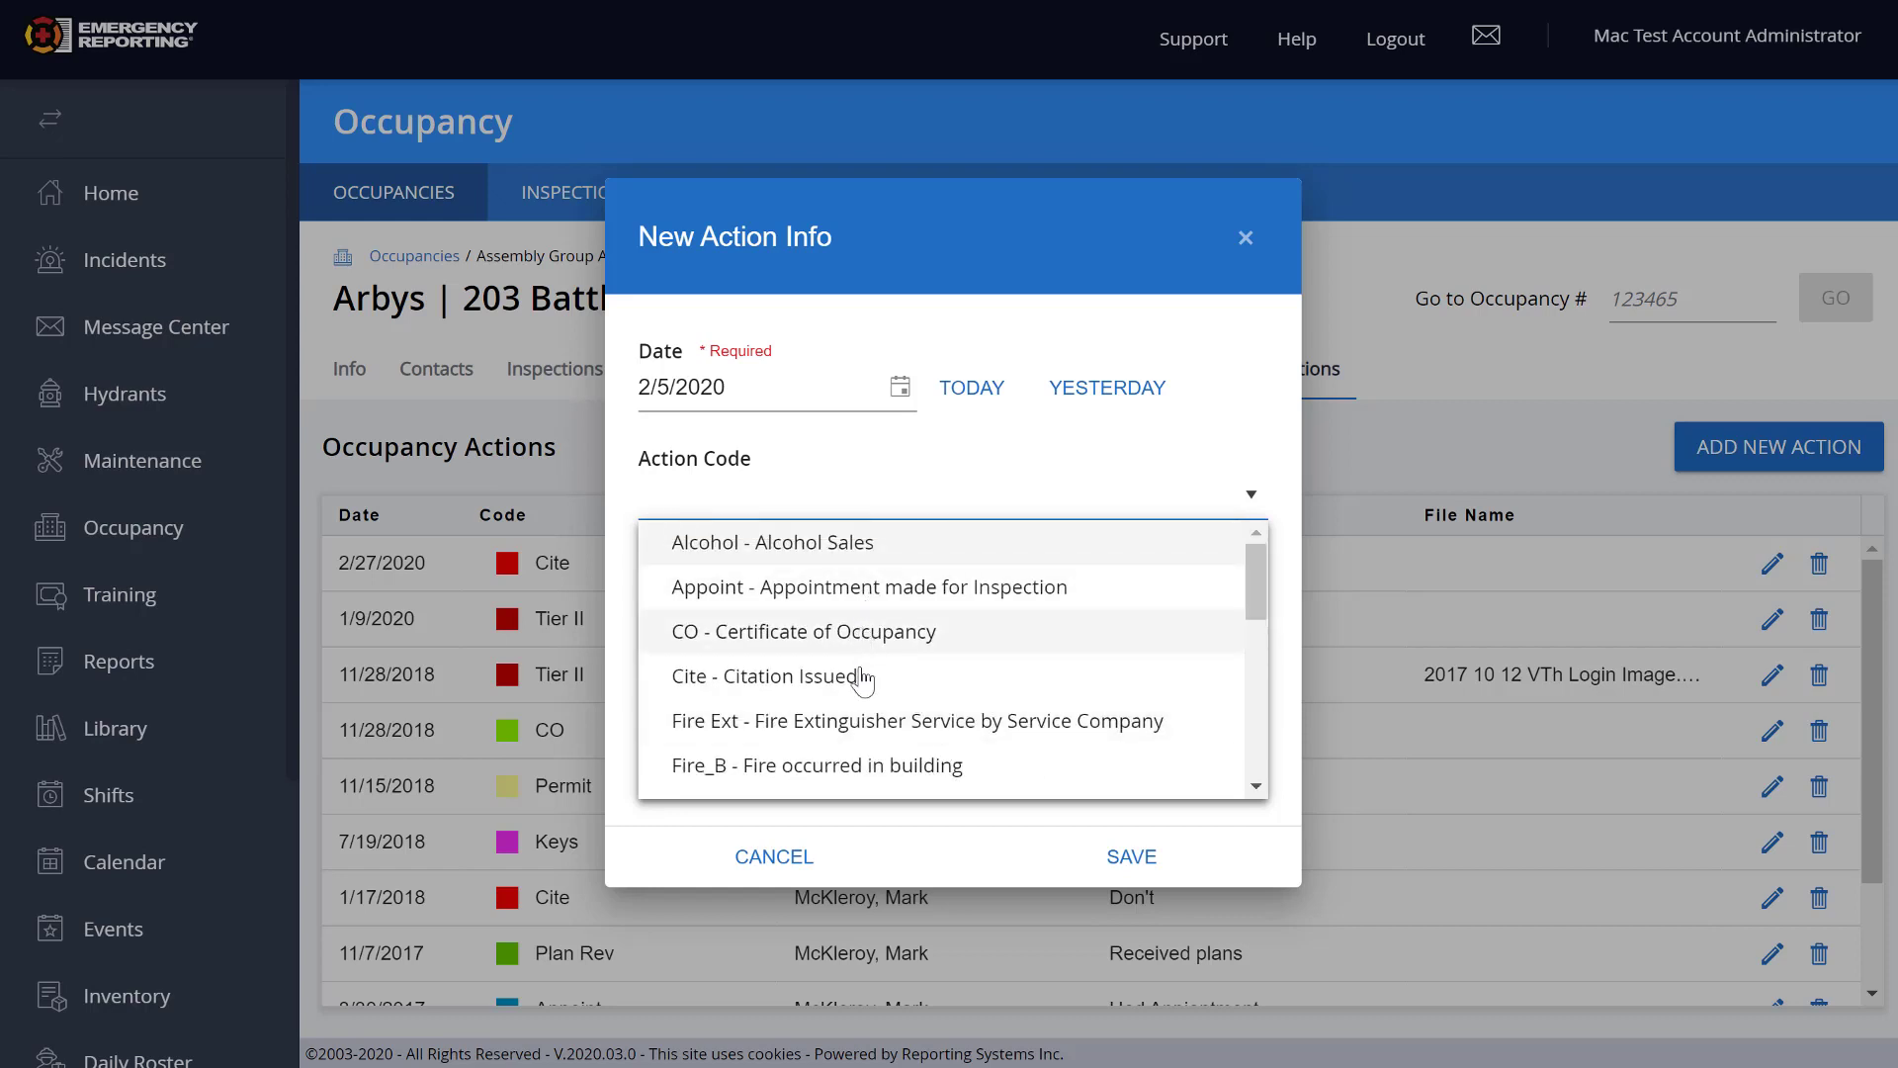
{"action": "scroll", "coordinate": [860, 720], "scroll_direction": "down", "scroll_amount": 1}
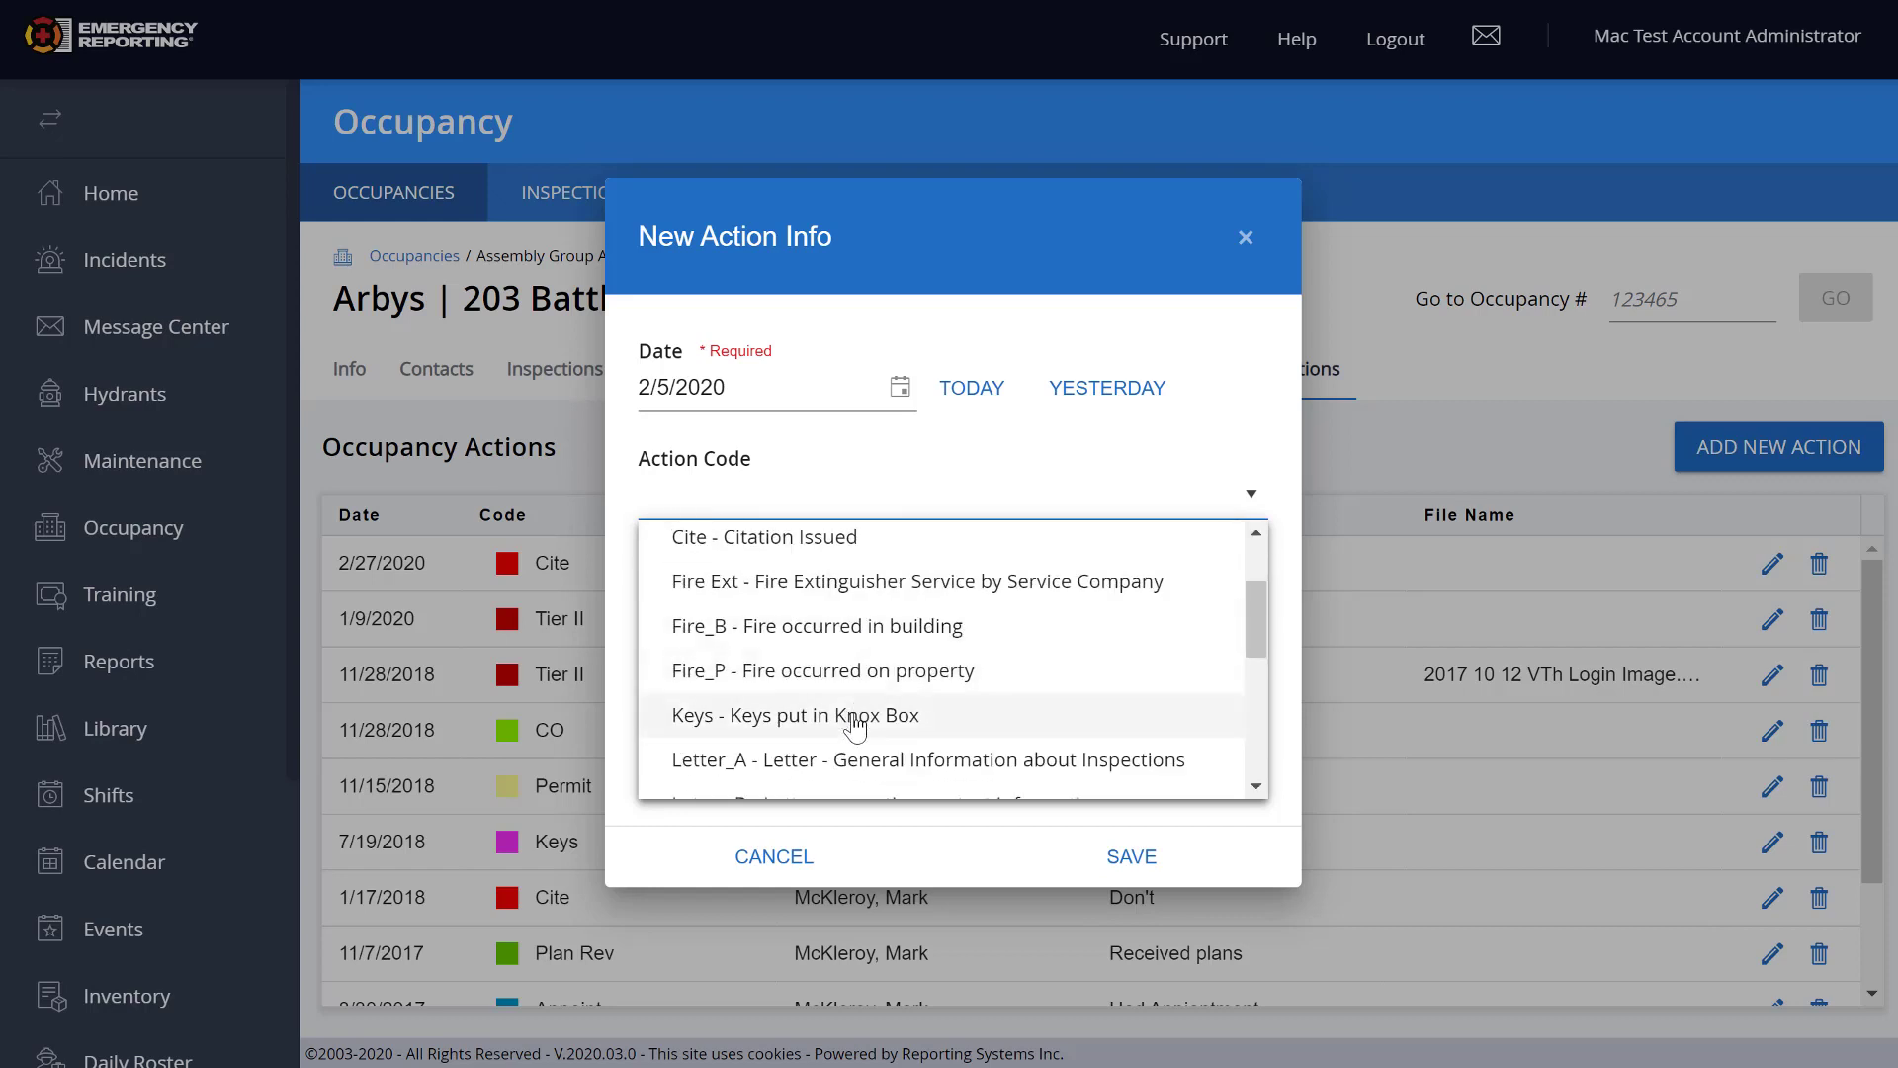
{"action": "left_click", "coordinate": [858, 721]}
Step: Enter the description "added new keys", save the action without a file, and look over the actions list
{"action": "left_click", "coordinate": [746, 606]}
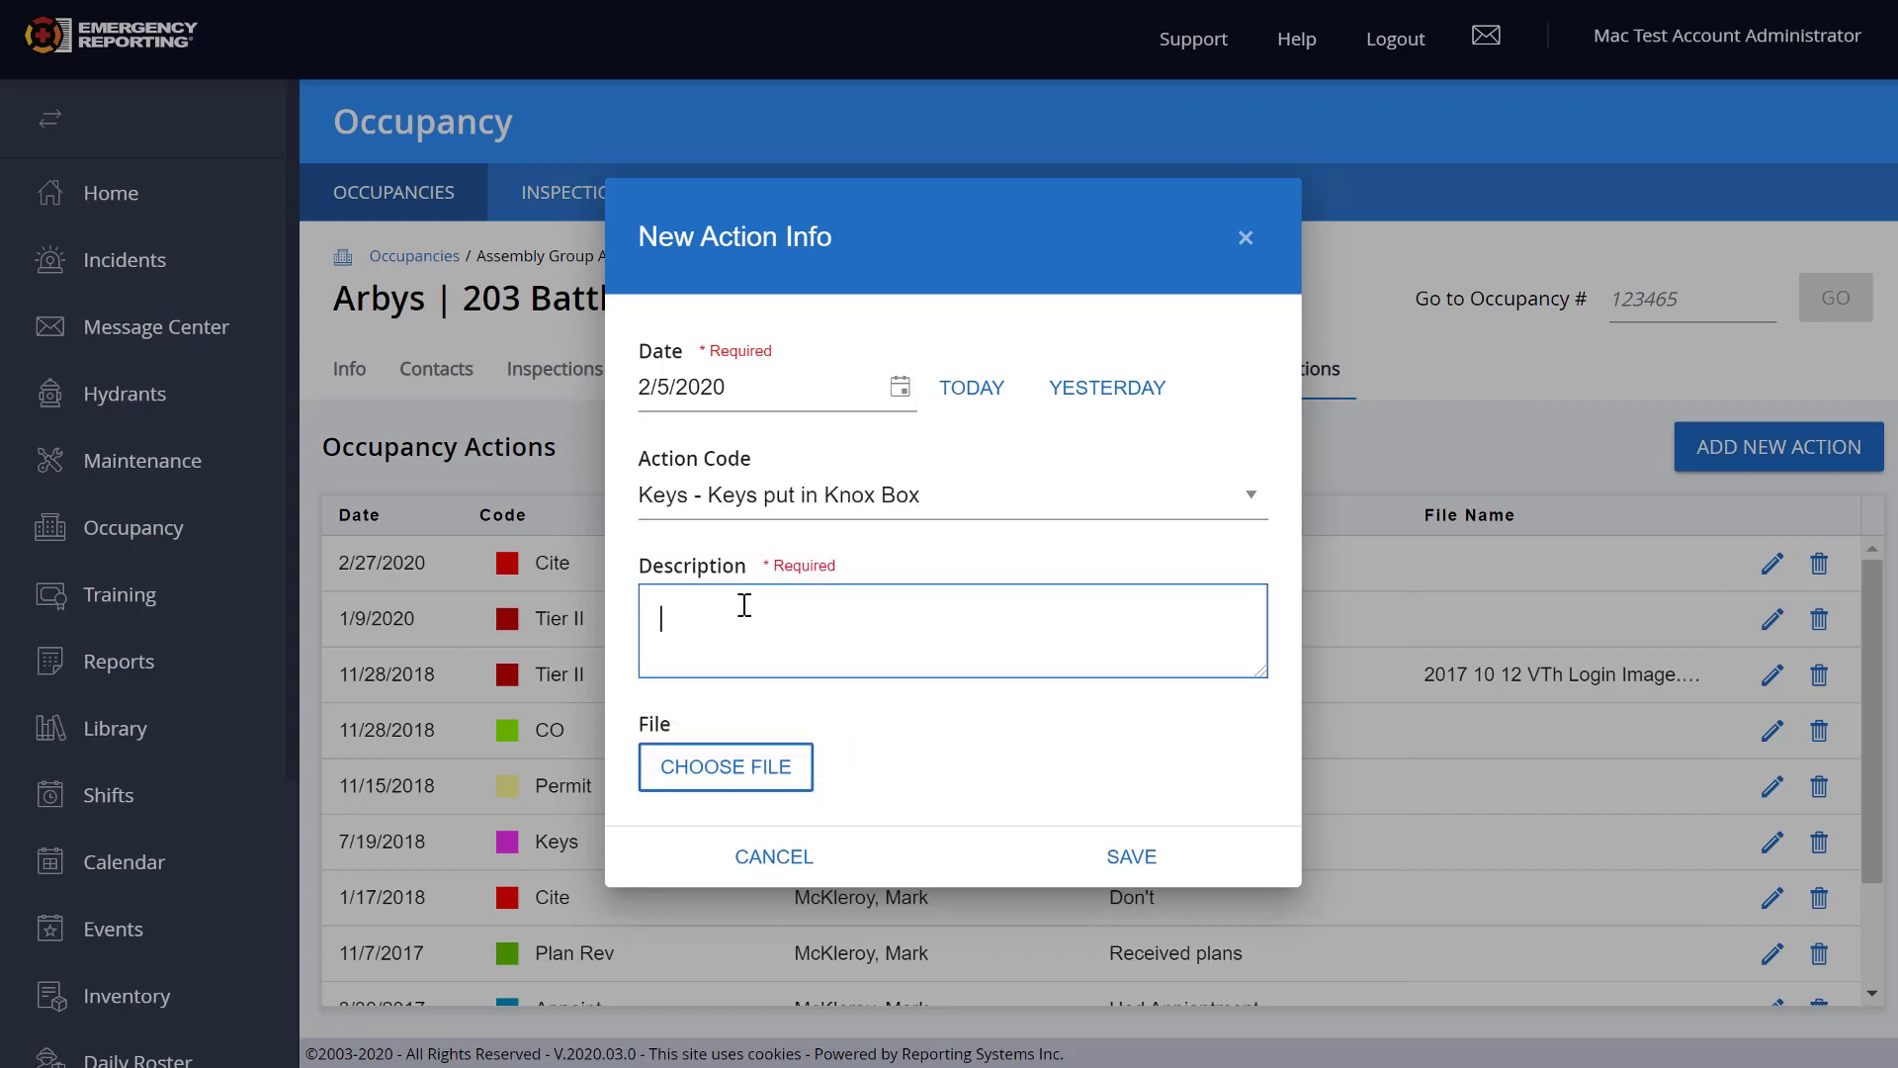
{"action": "type", "text": "added new kieys"}
{"action": "left_click", "coordinate": [720, 767]}
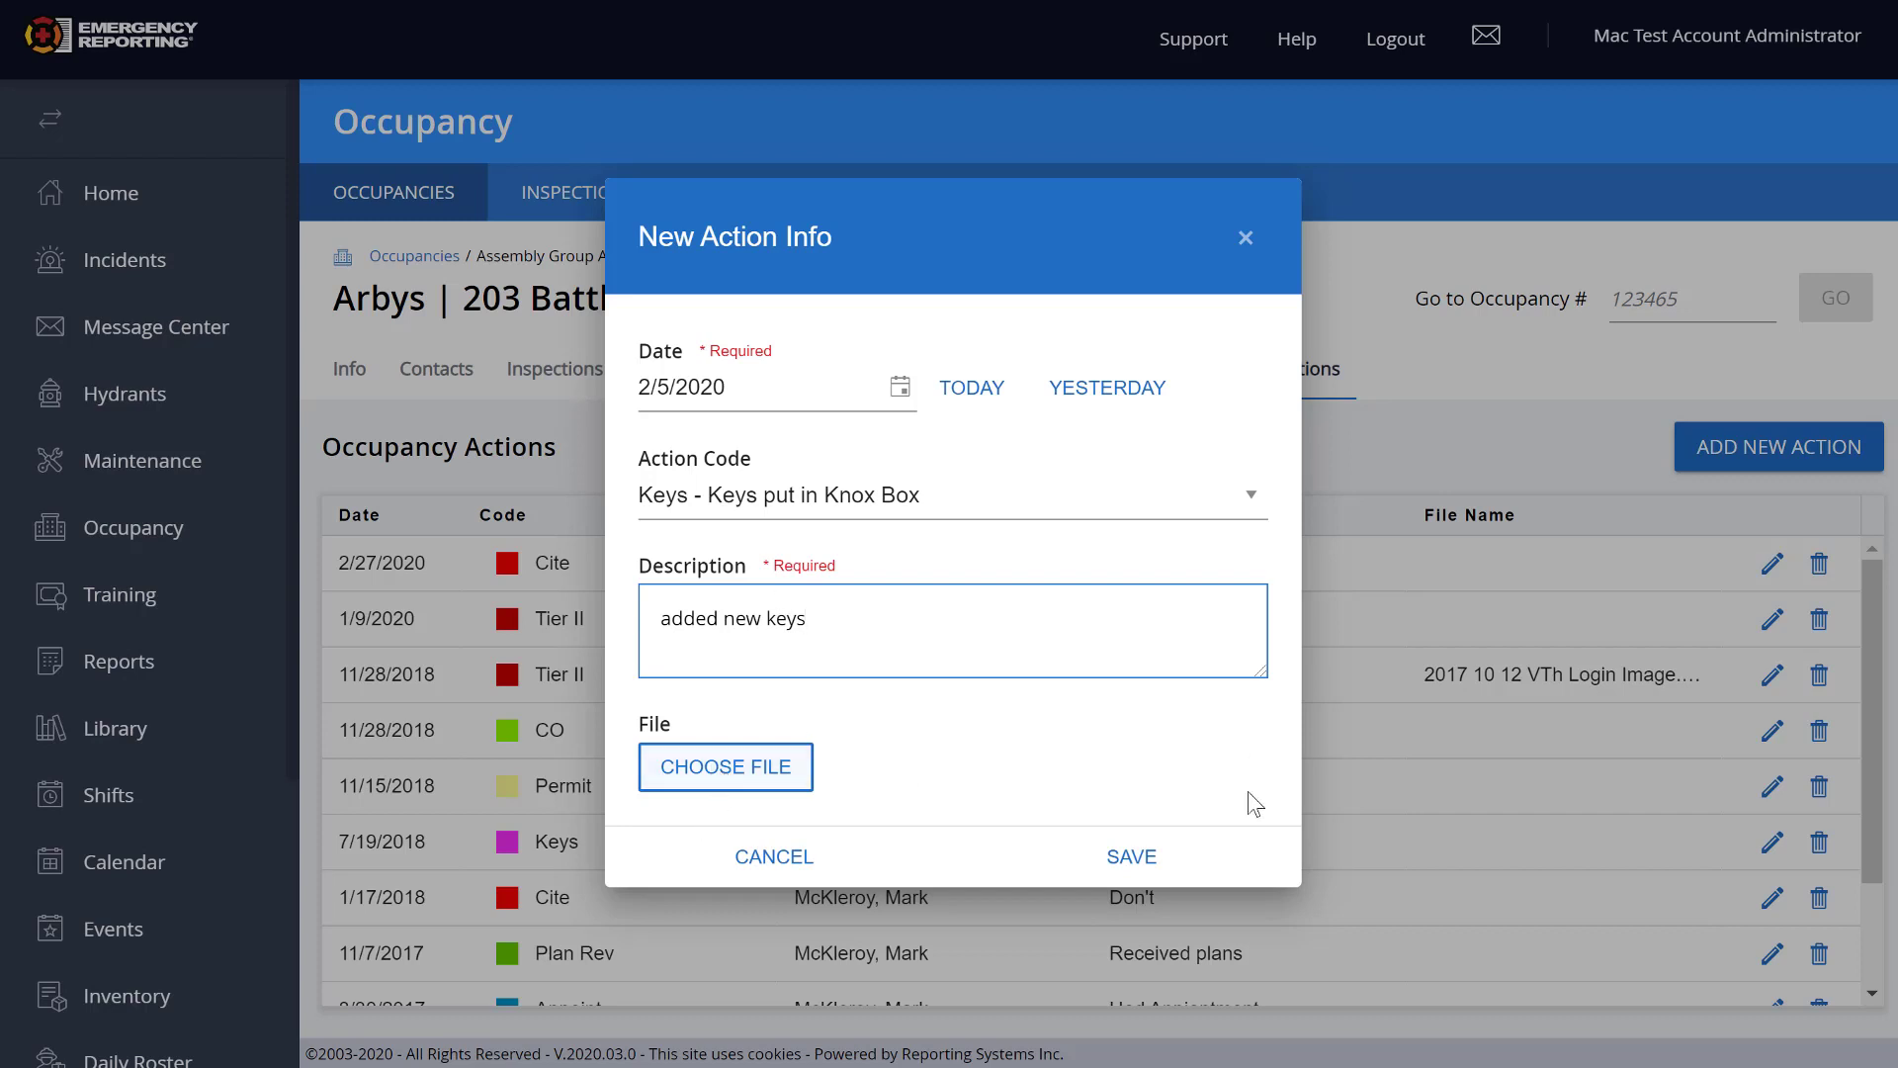
{"action": "left_click", "coordinate": [1134, 852]}
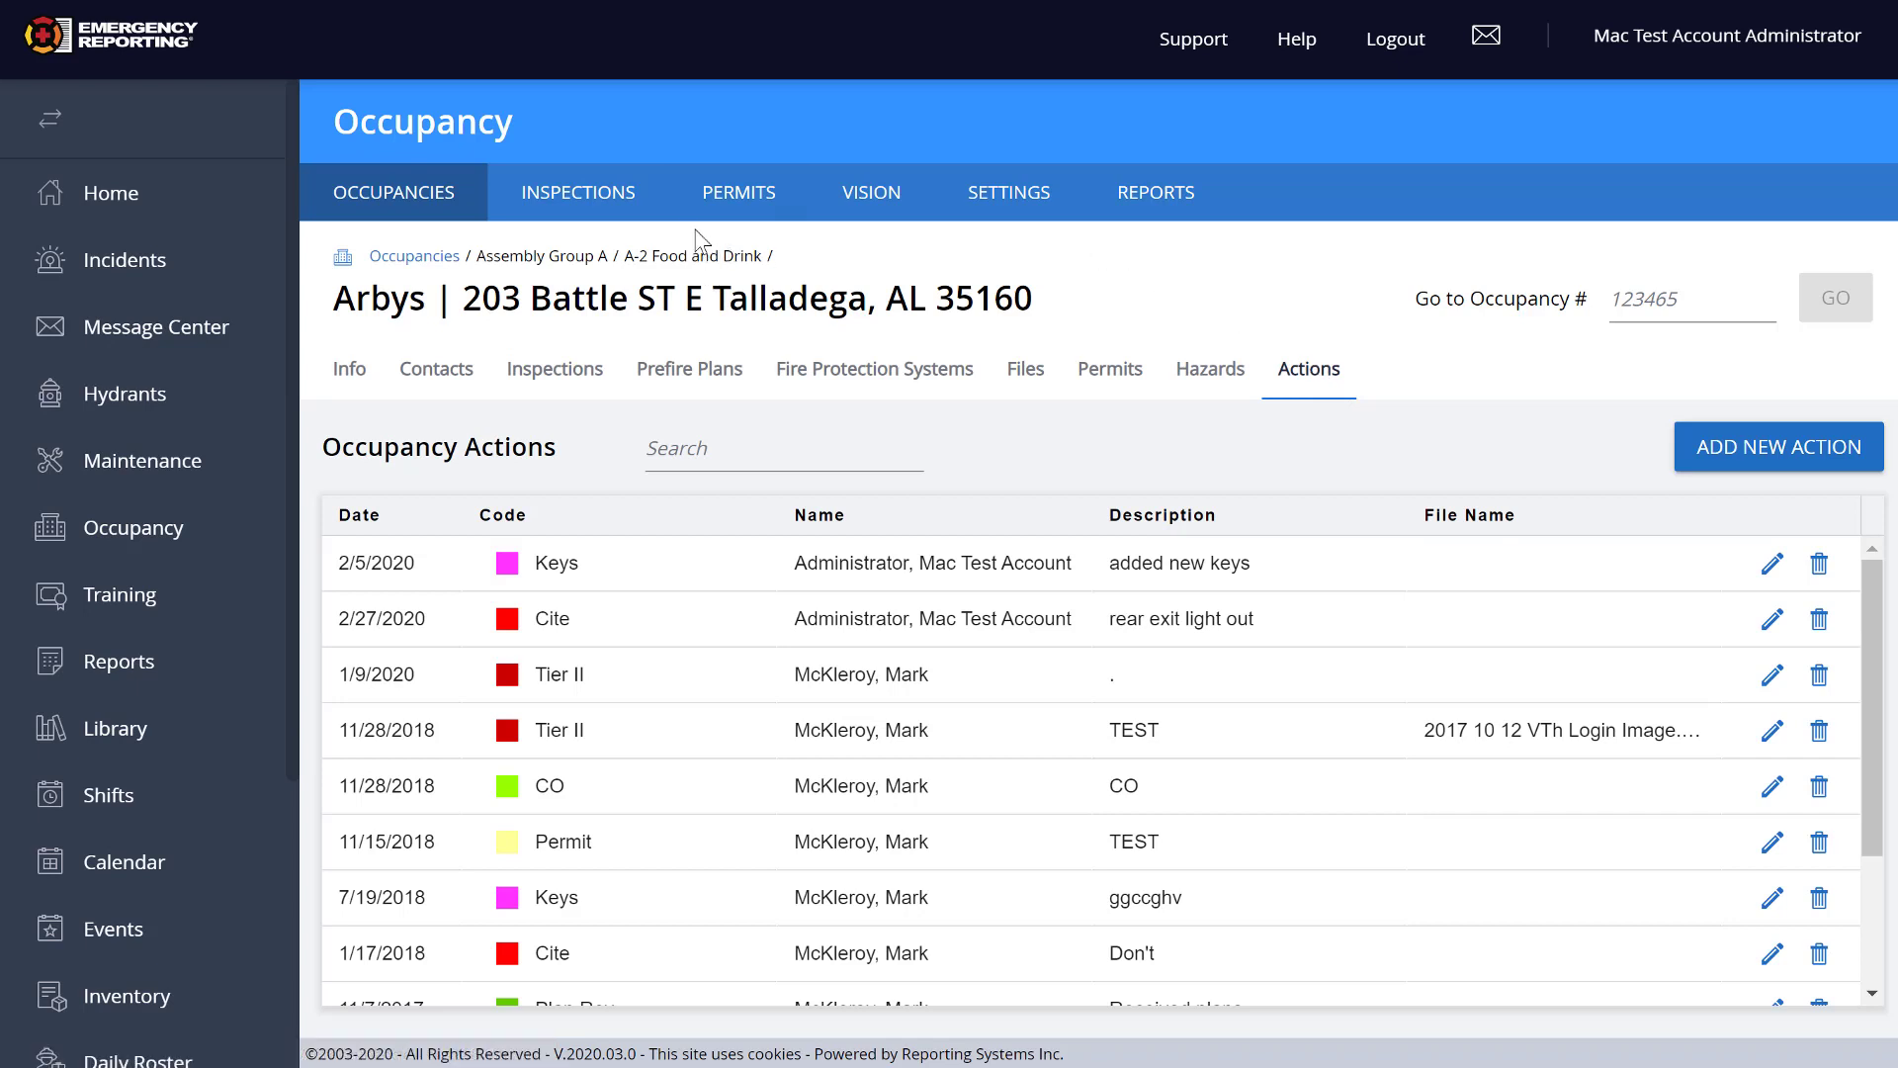
{"action": "scroll", "coordinate": [865, 538], "scroll_direction": "down", "scroll_amount": 3}
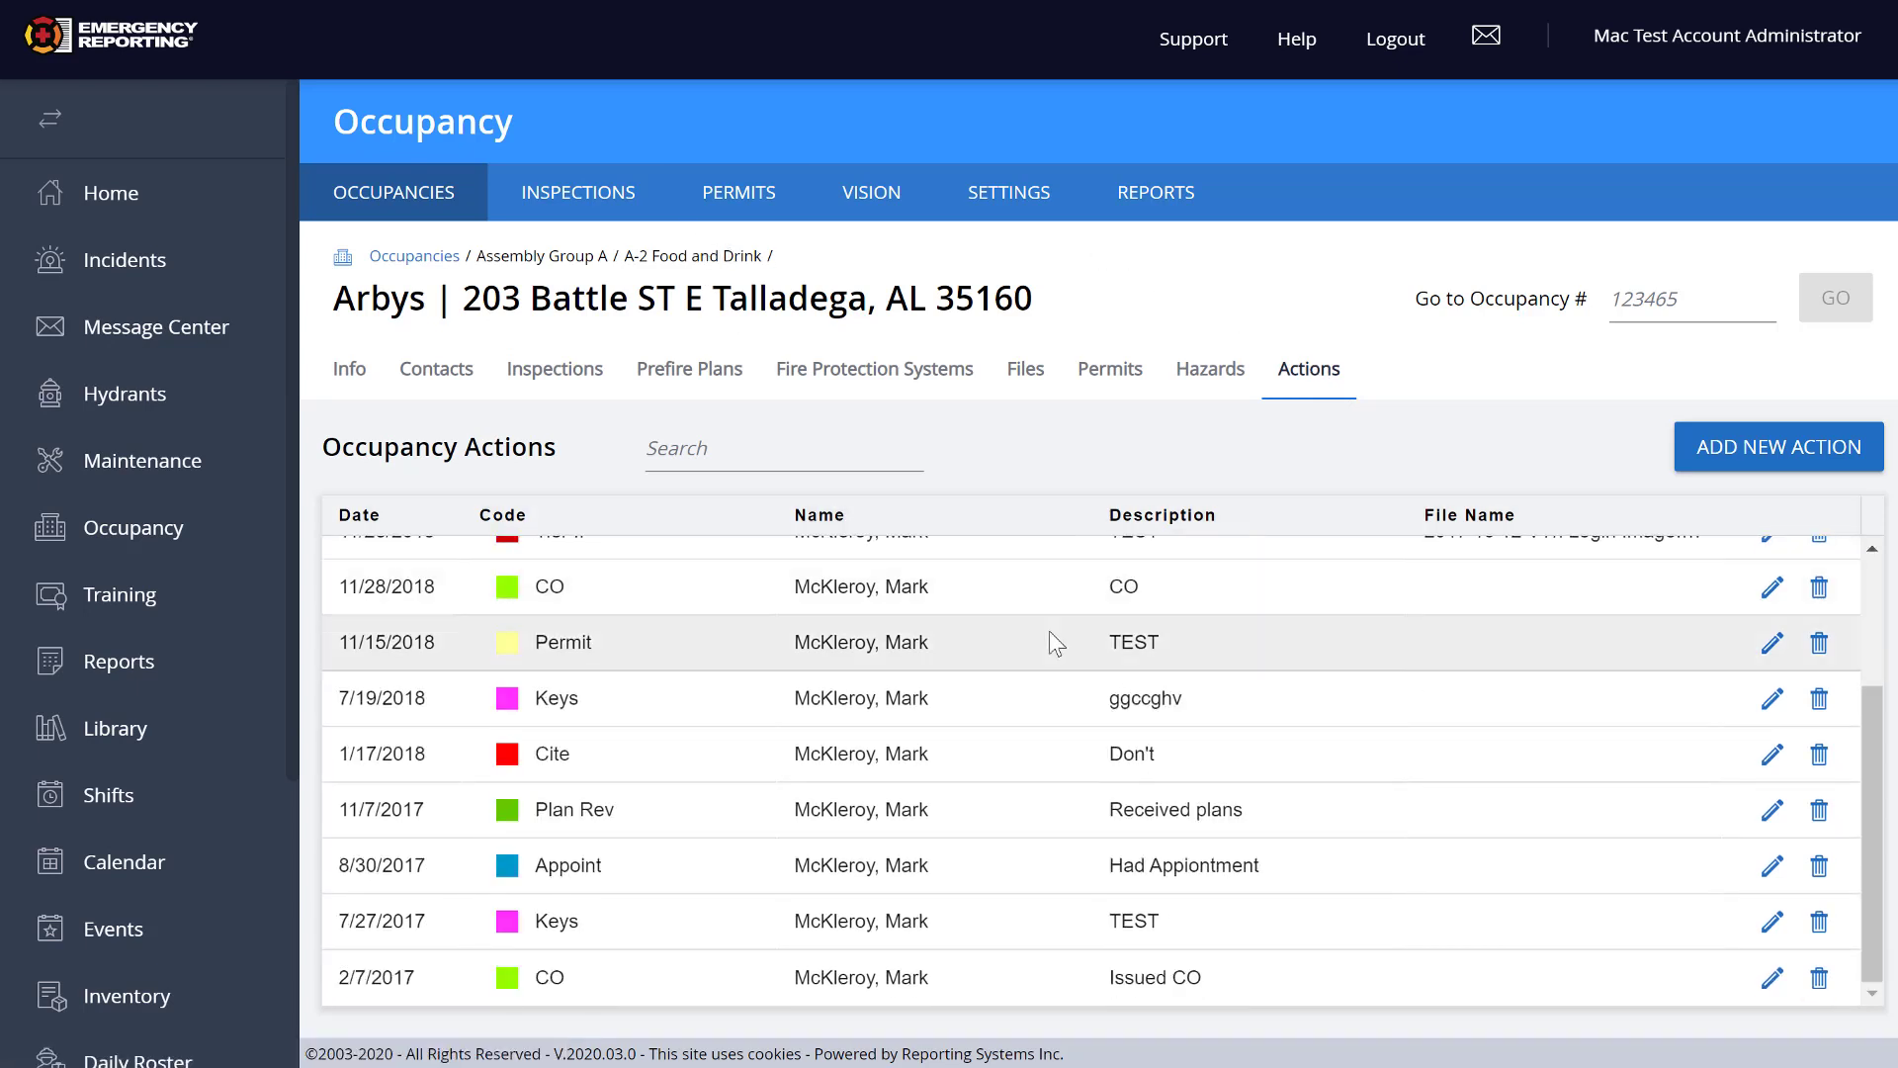
{"action": "scroll", "coordinate": [1042, 631], "scroll_direction": "up", "scroll_amount": 3}
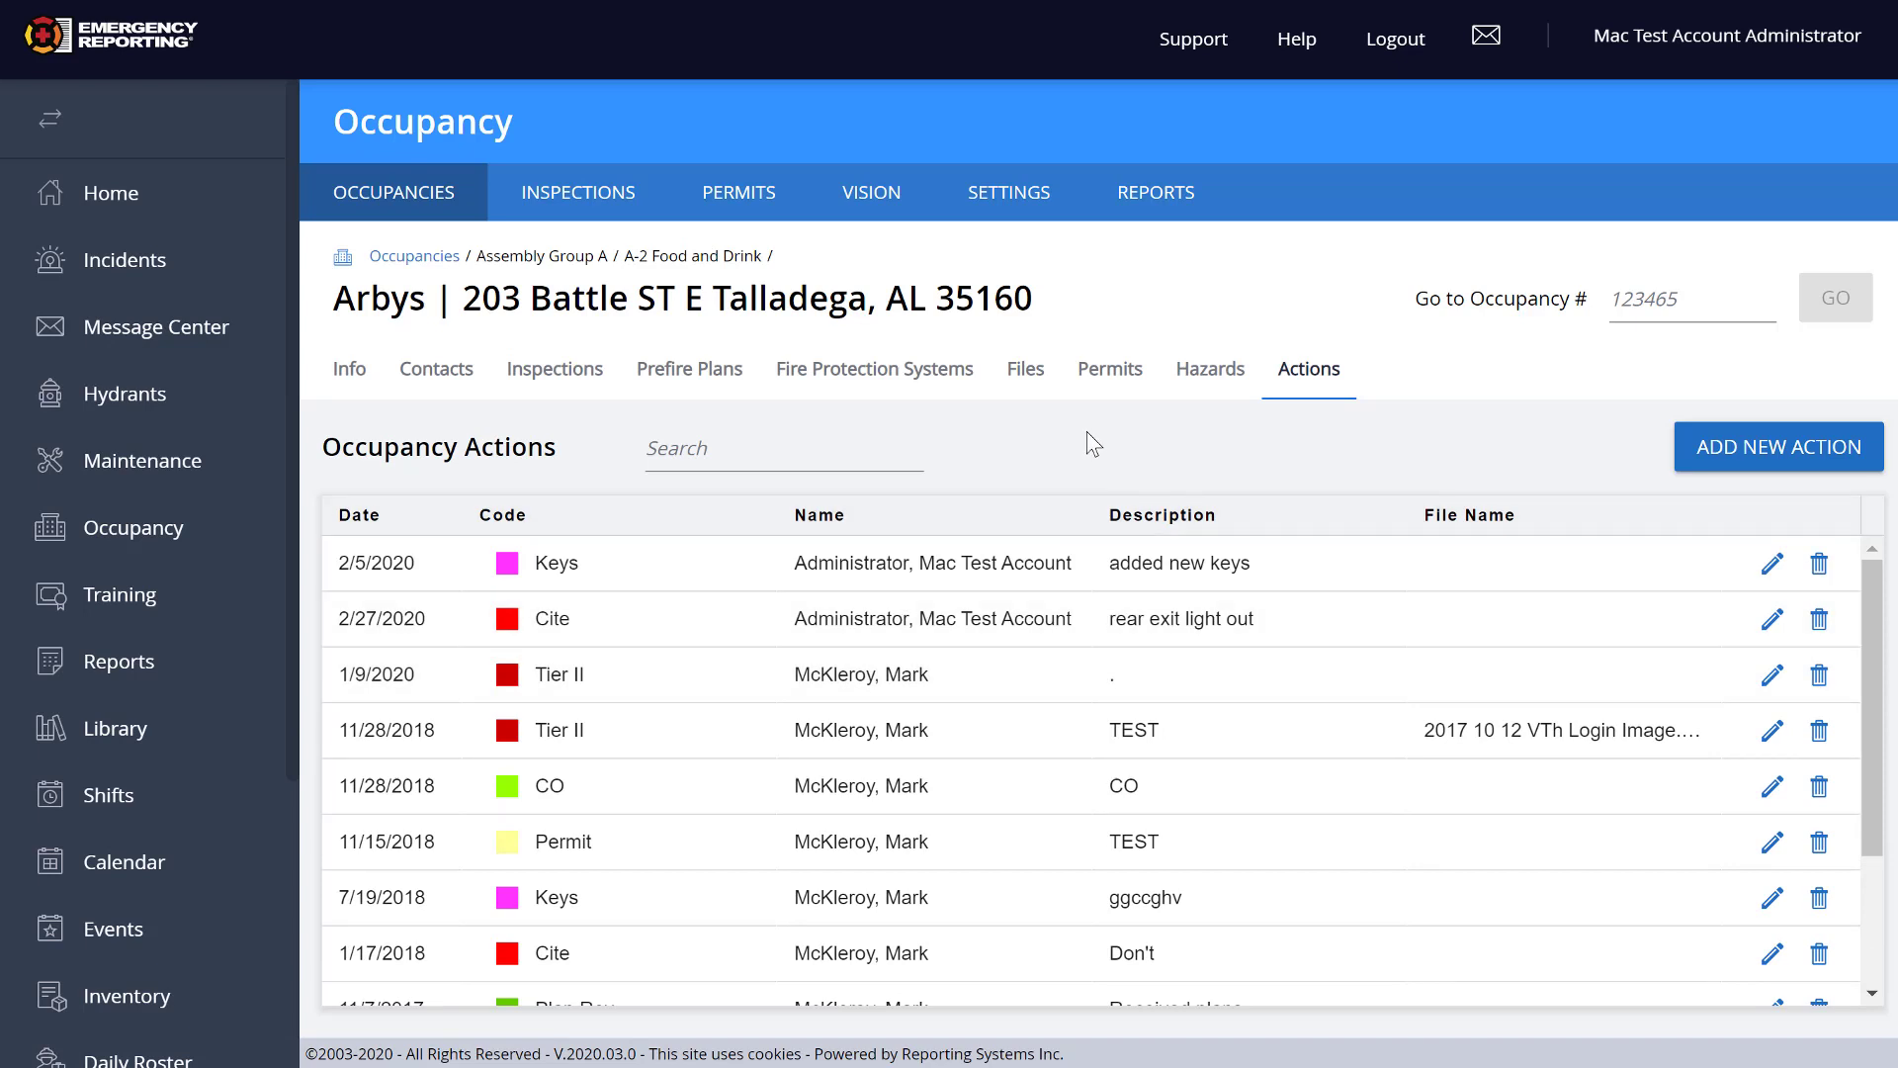
Step: Return to the full occupancies list and narrow its Category column
{"action": "left_click", "coordinate": [441, 265]}
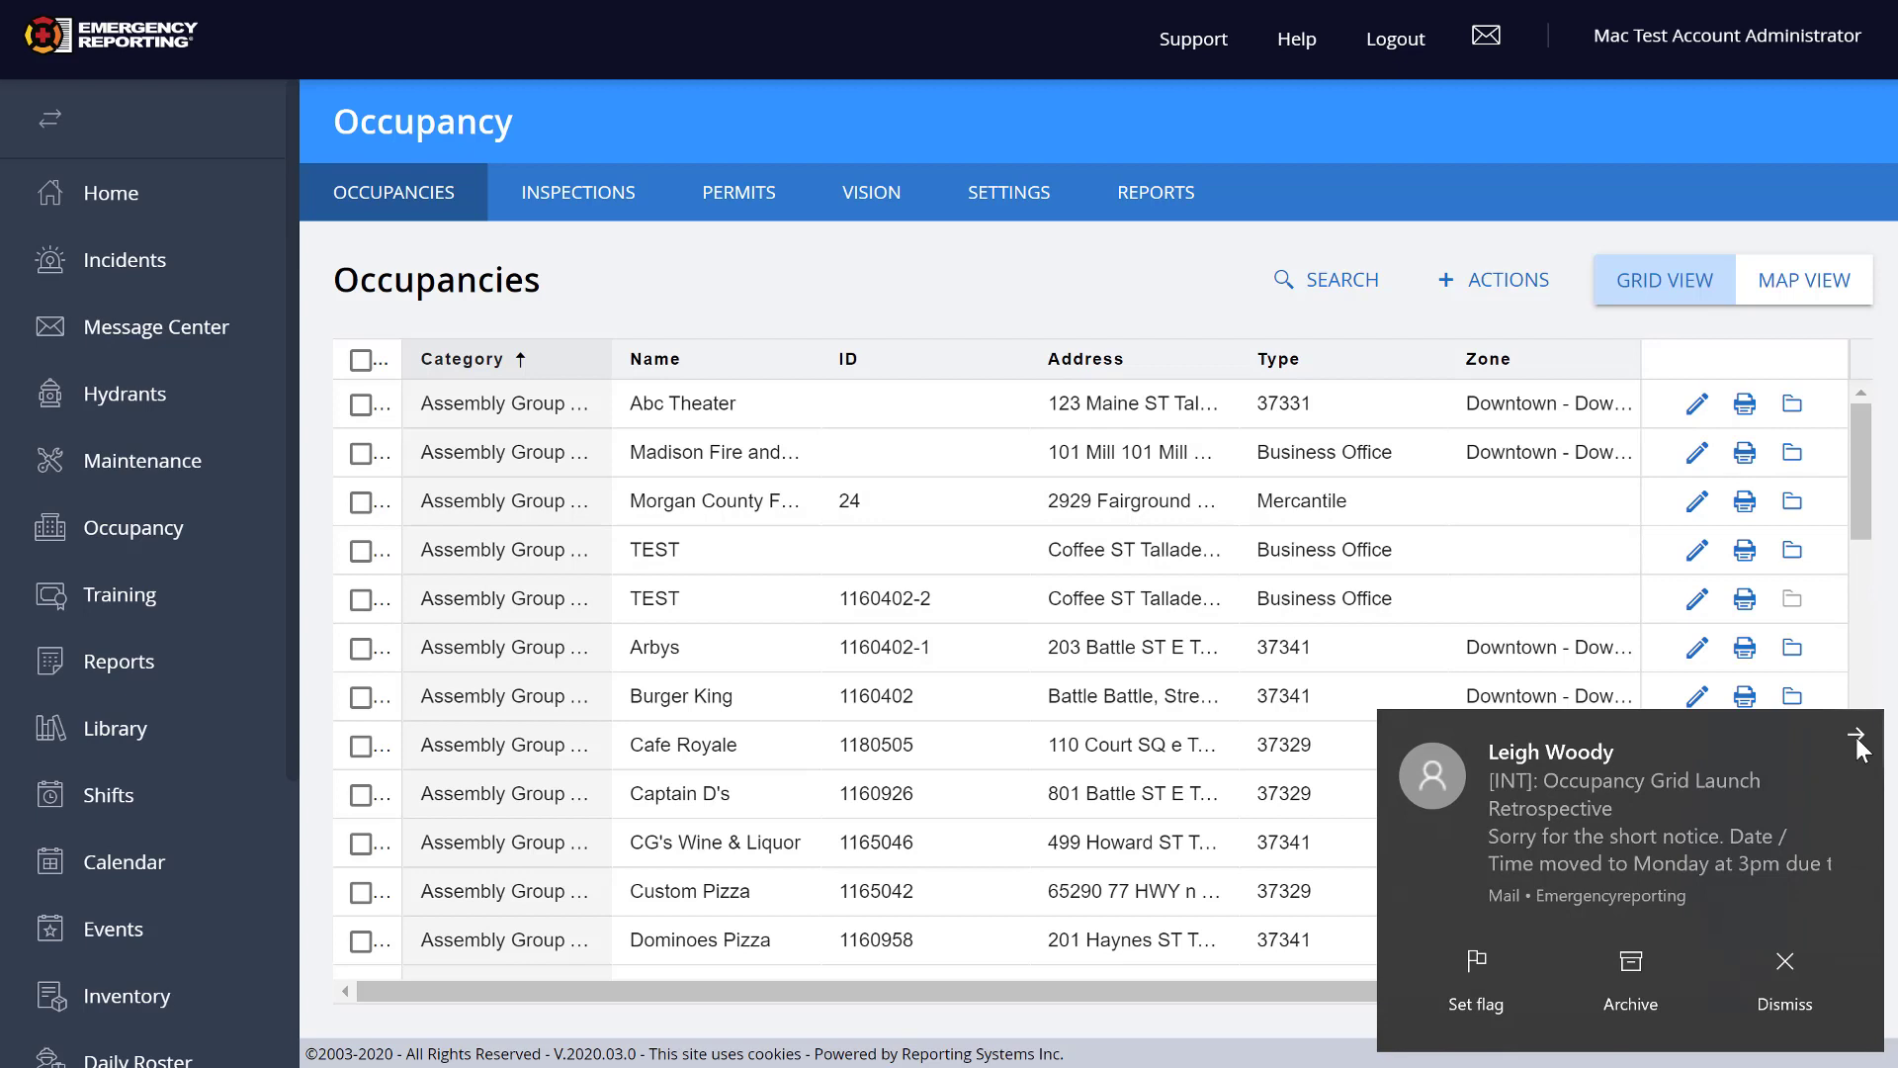
{"action": "left_click", "coordinate": [1857, 739]}
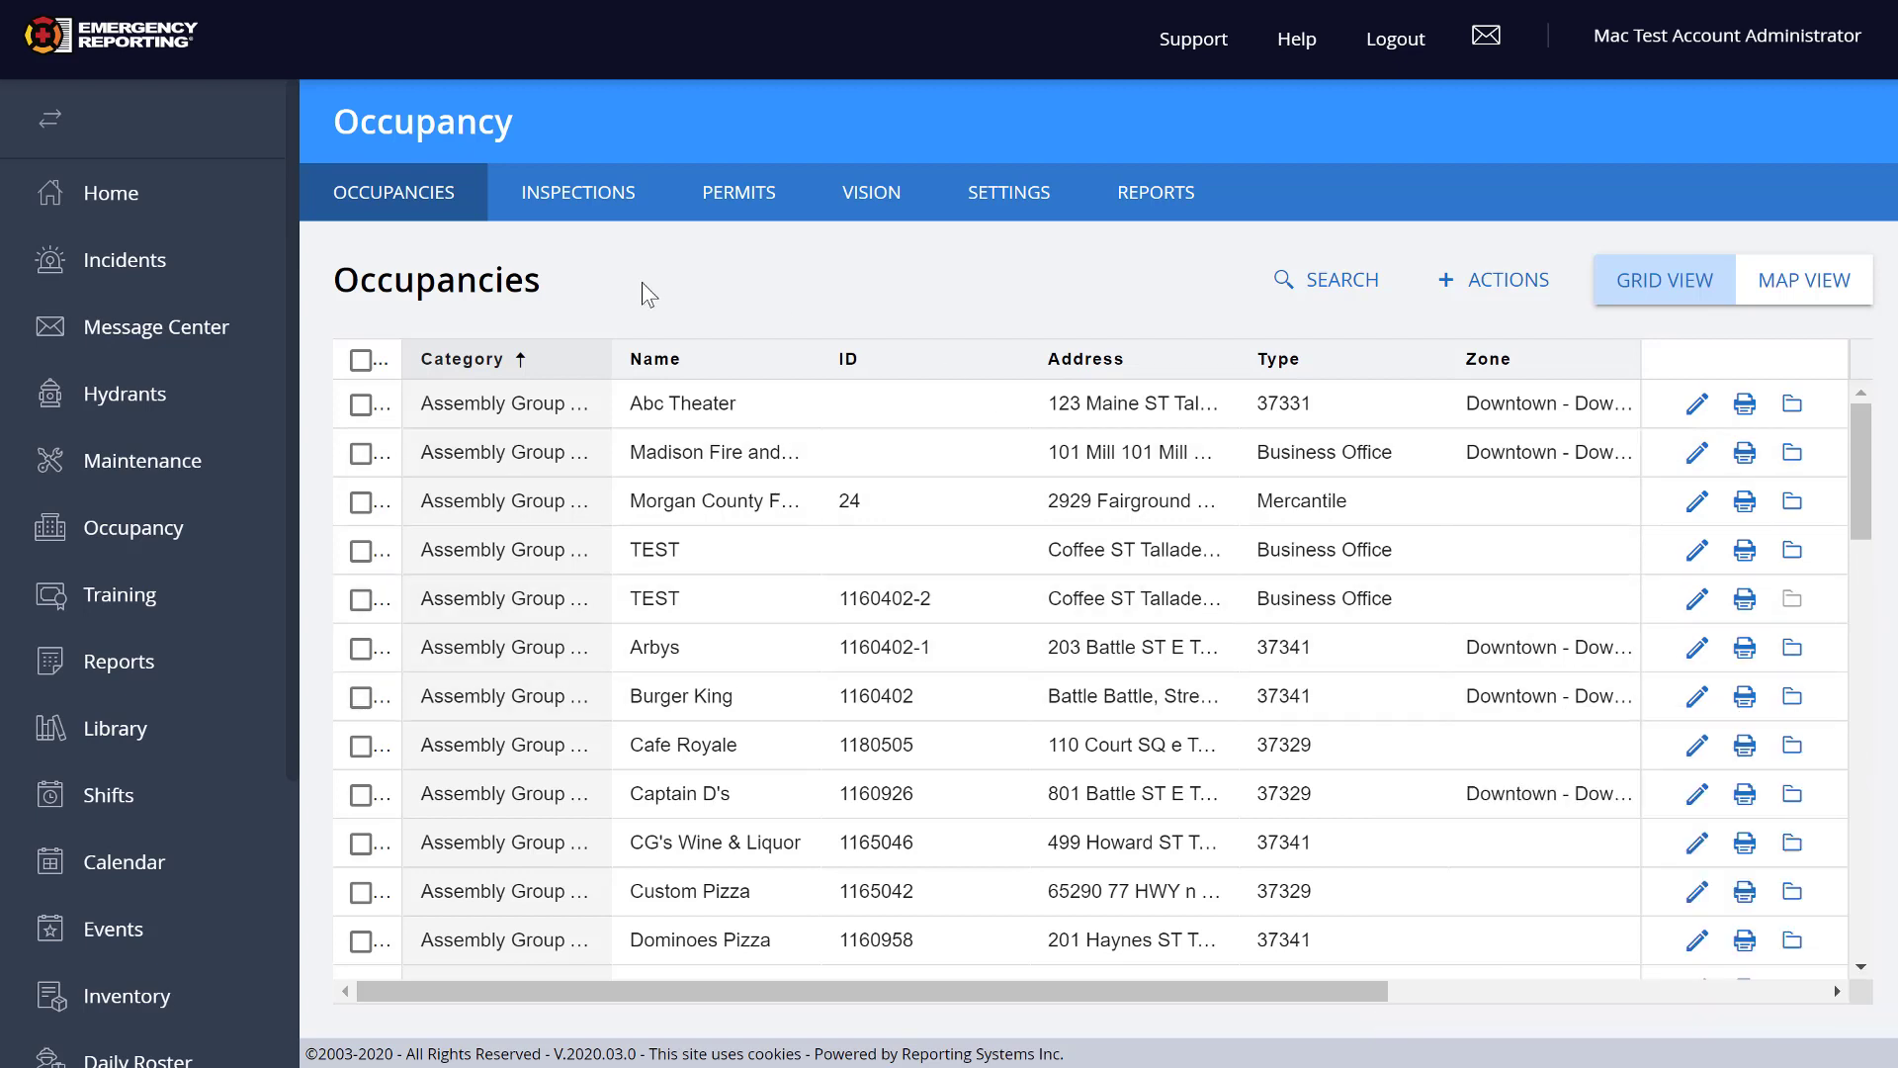
{"action": "left_click_drag", "start_coordinate": [608, 359], "coordinate": [540, 360]}
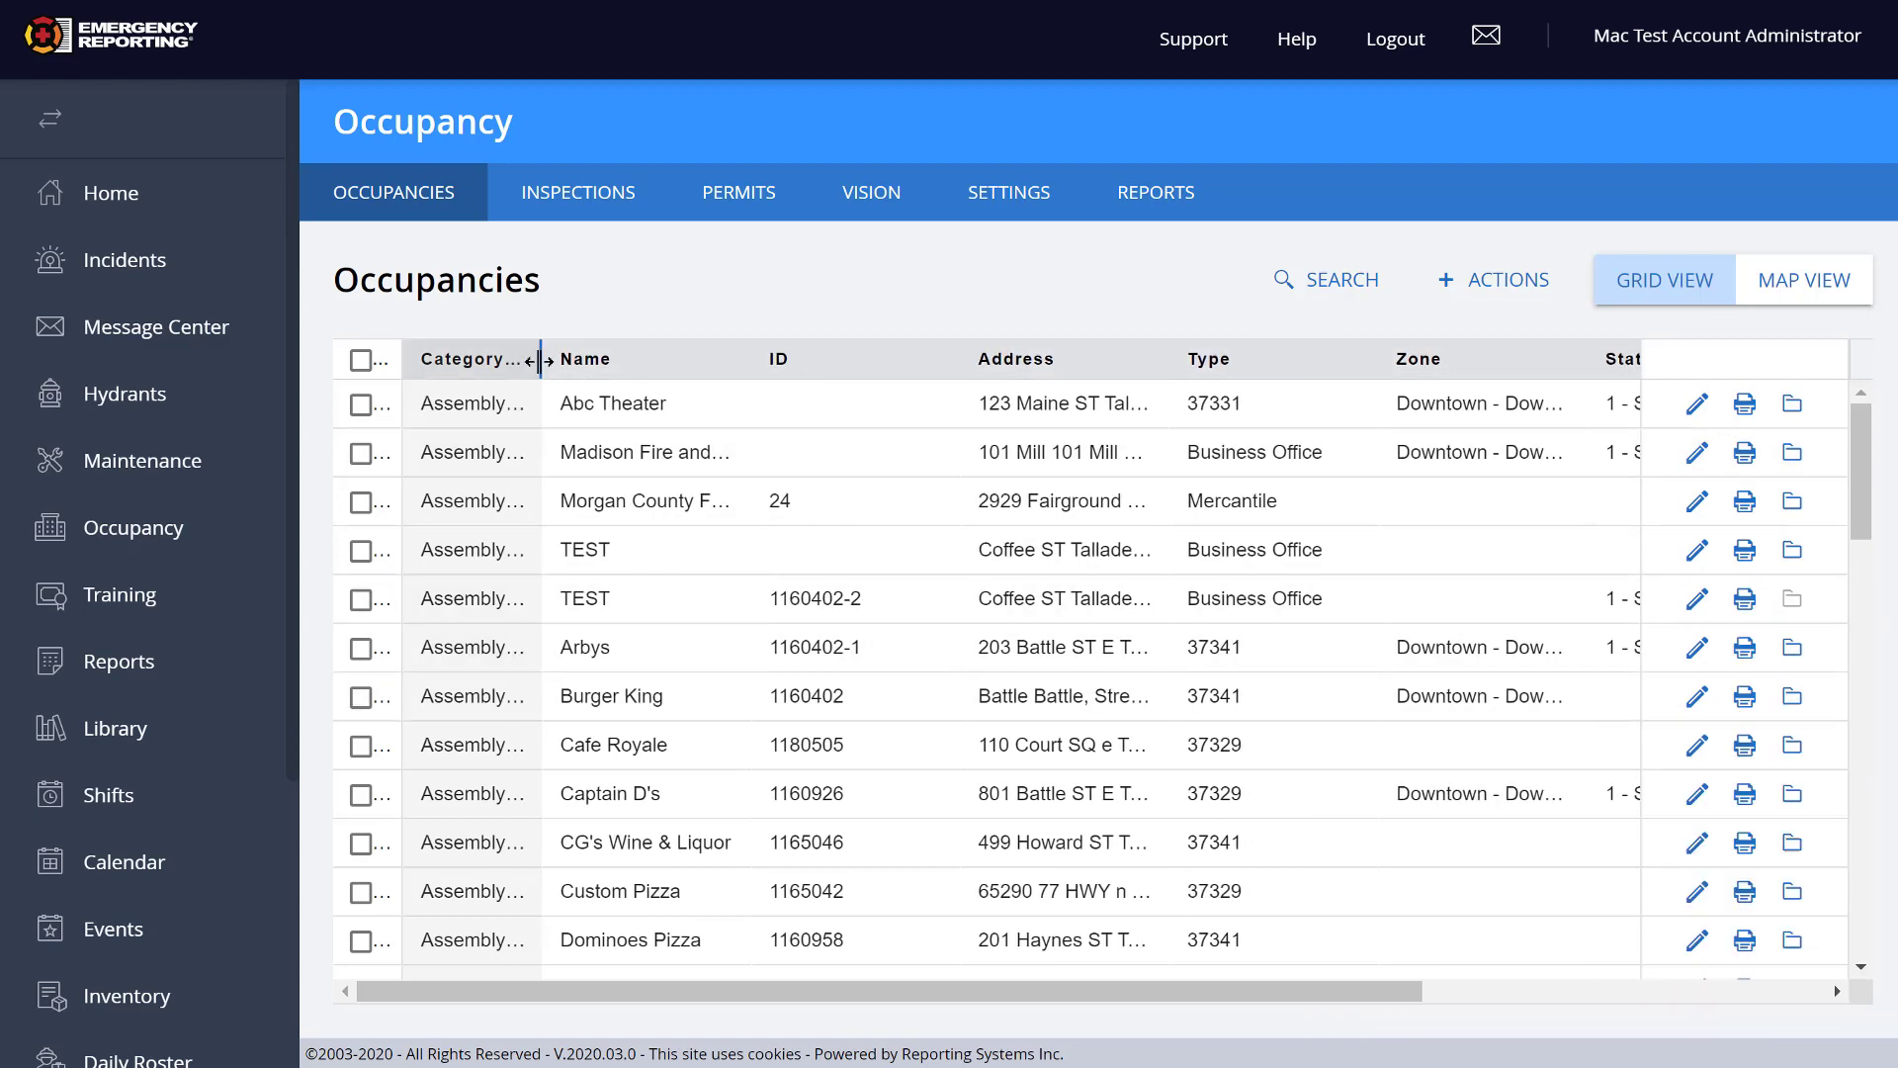